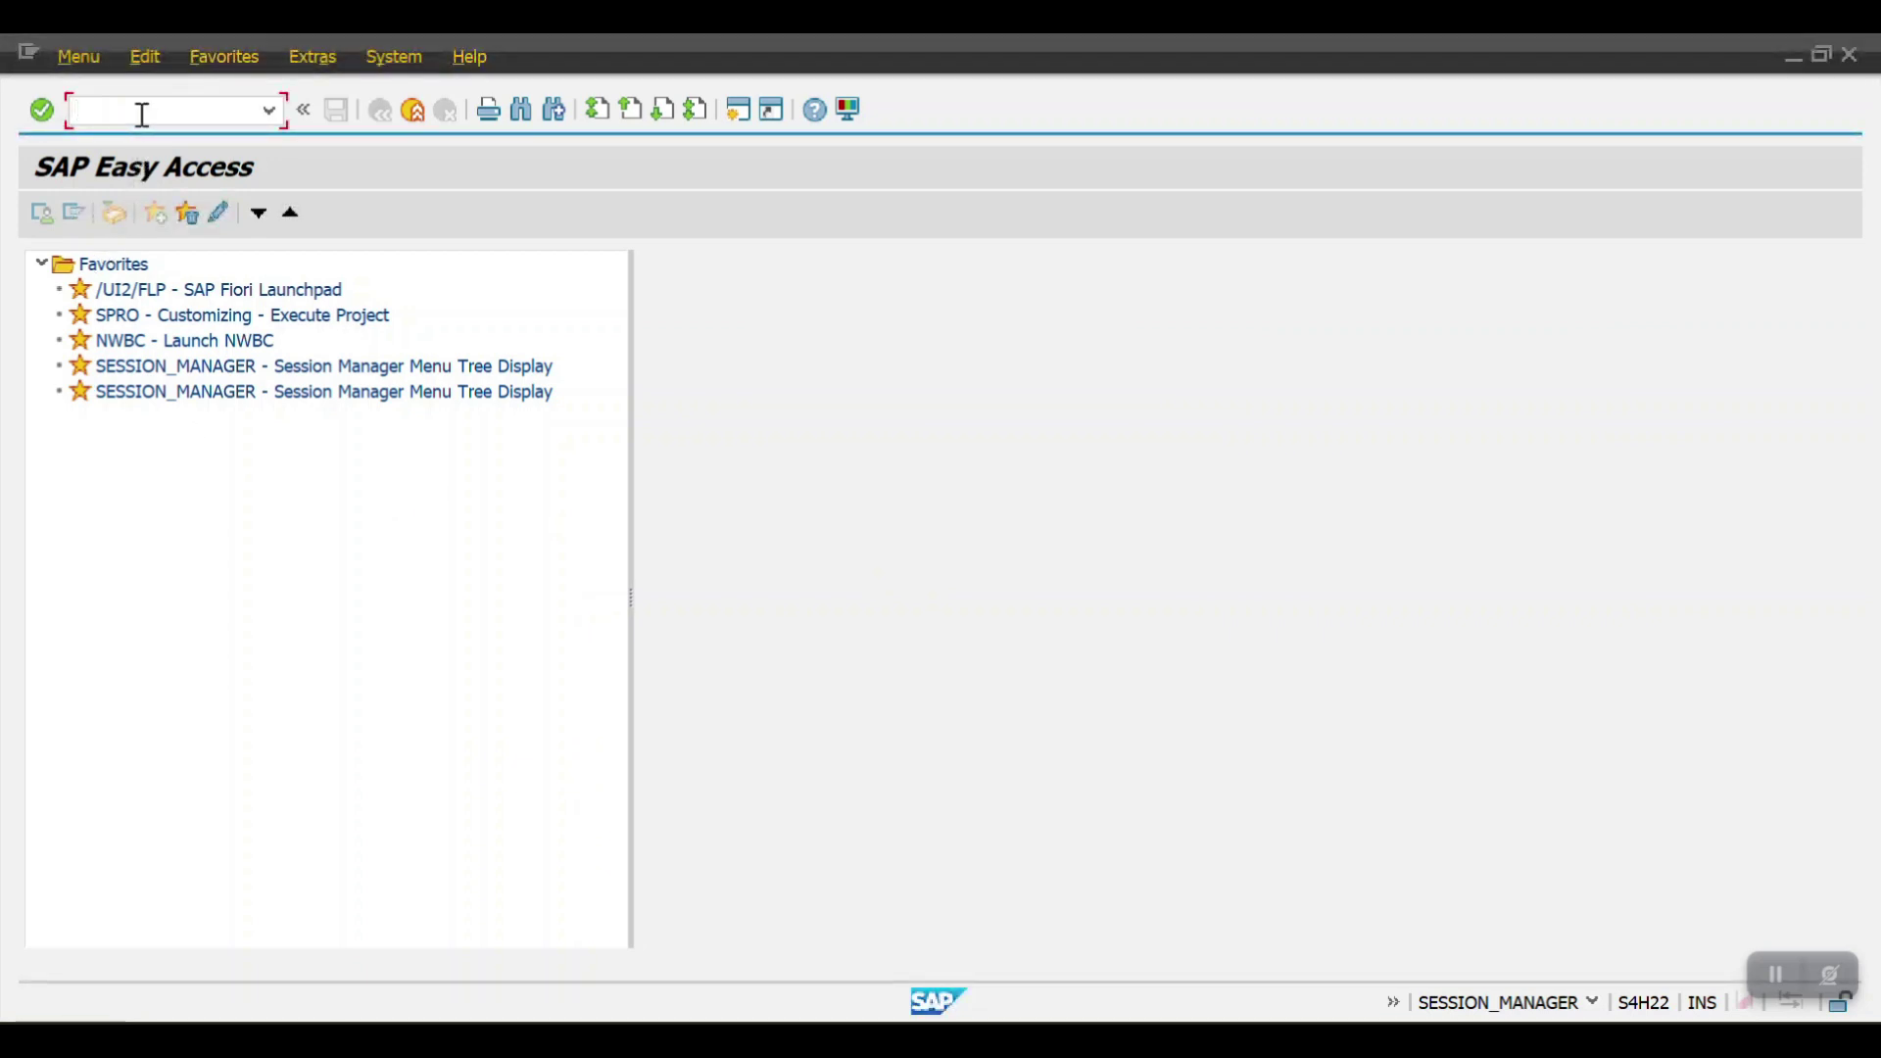
# Open the terms of payment configuration with transaction OBB8 and start a new entry.
pyautogui.write('bb8')
pyautogui.press('Return')
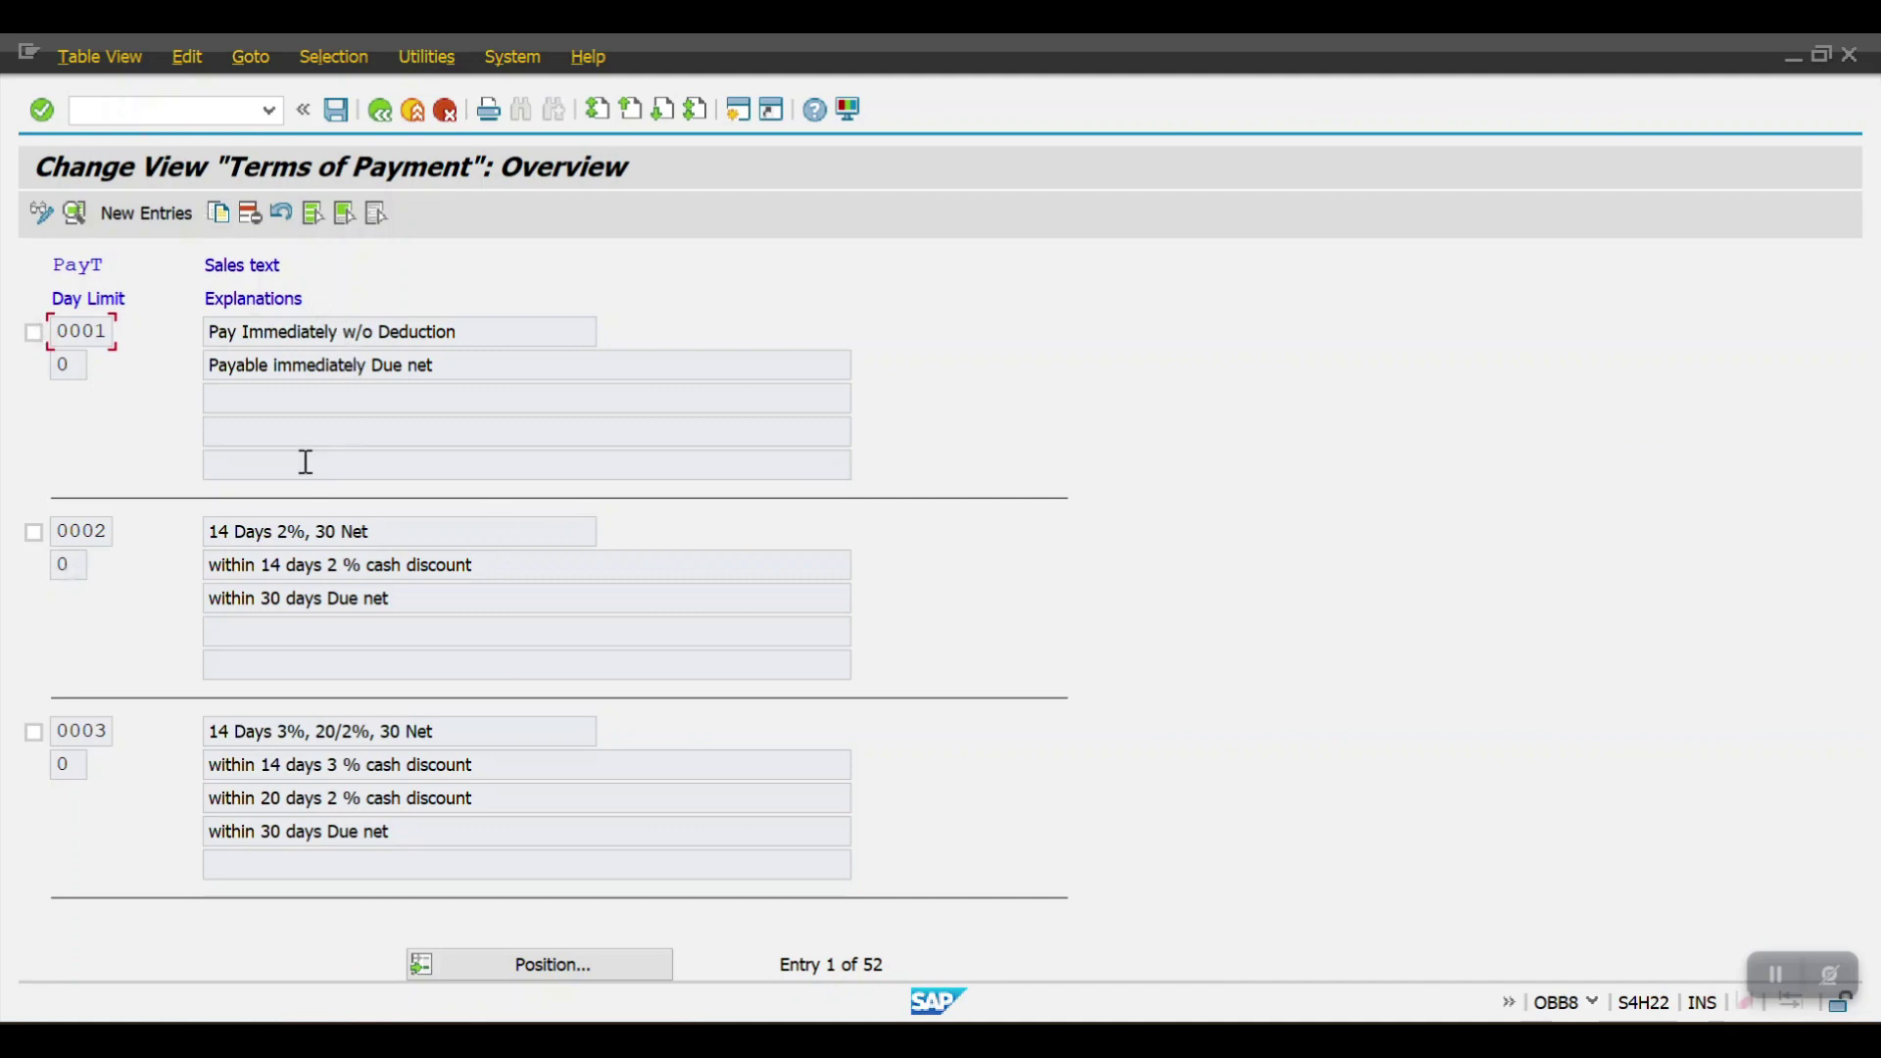
pyautogui.click(152, 232)
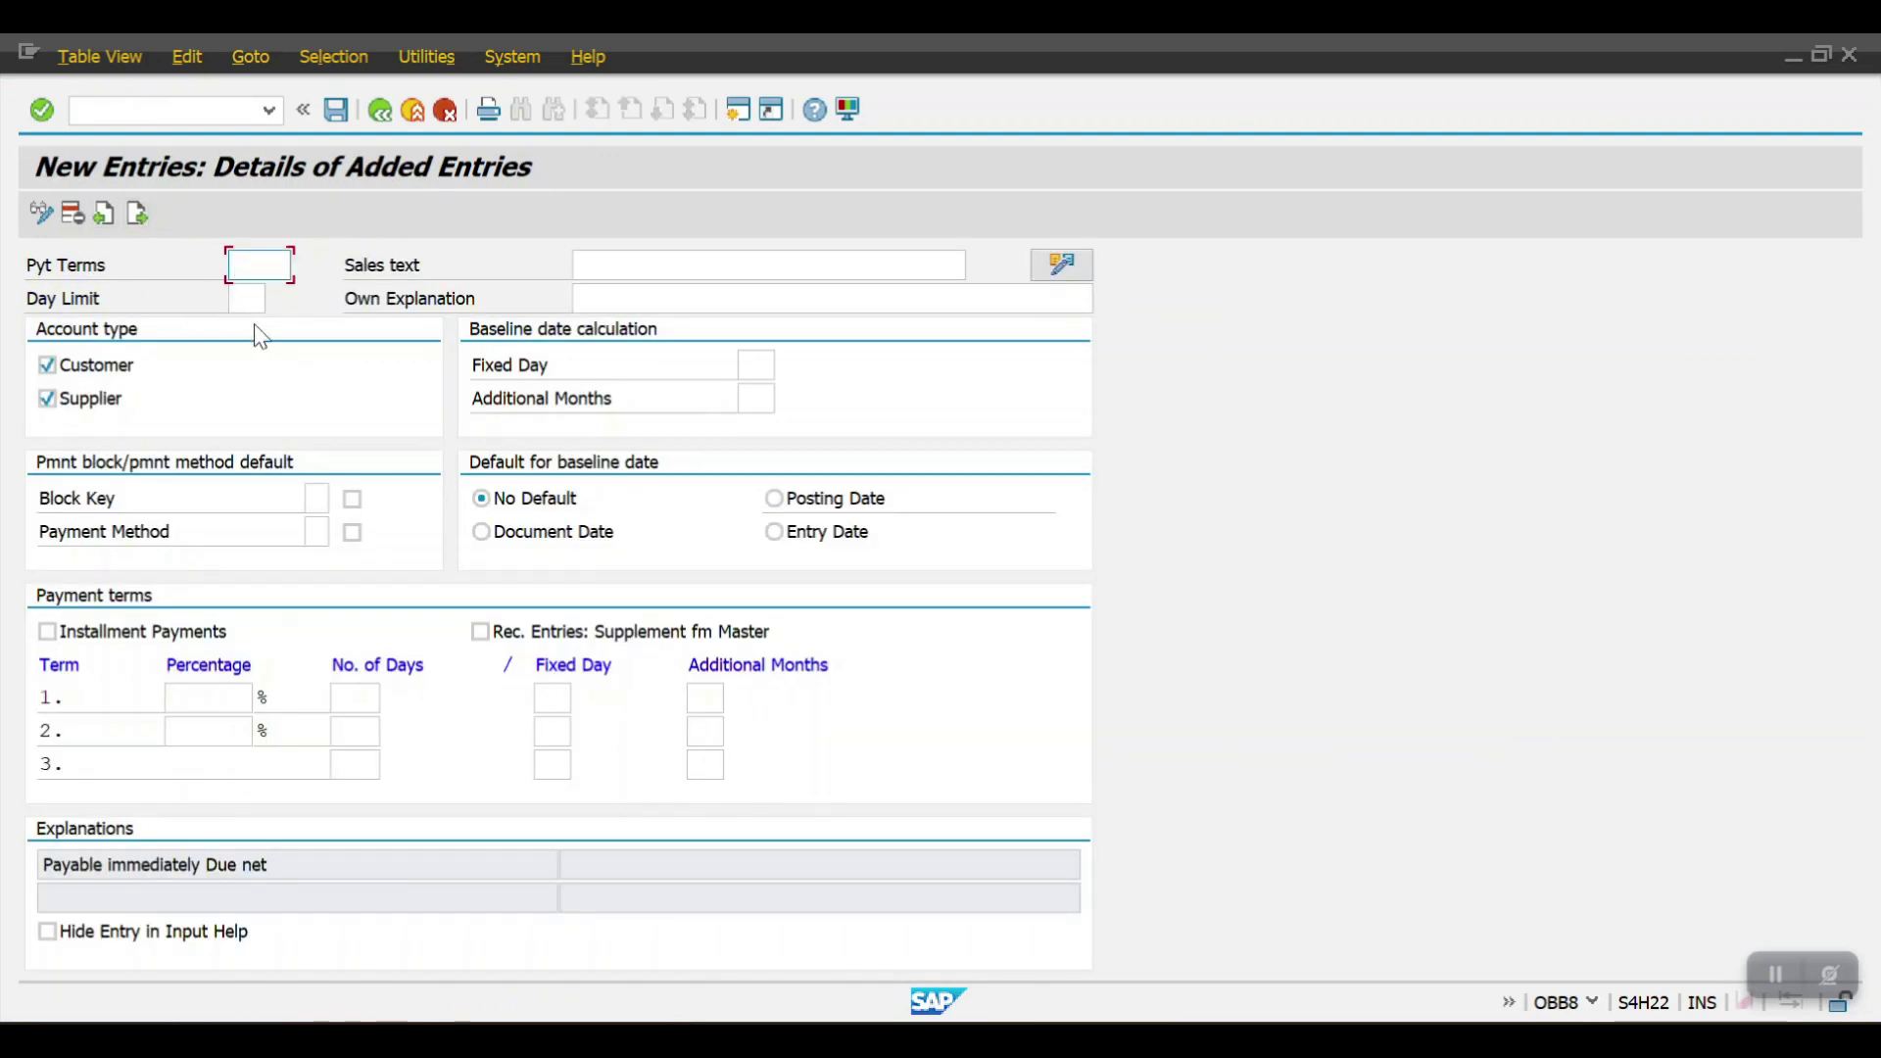
# Give the new payment term the key C001 and the own explanation "30 Days Due".
pyautogui.write('C001')
pyautogui.press('Tab')
pyautogui.press('Tab')
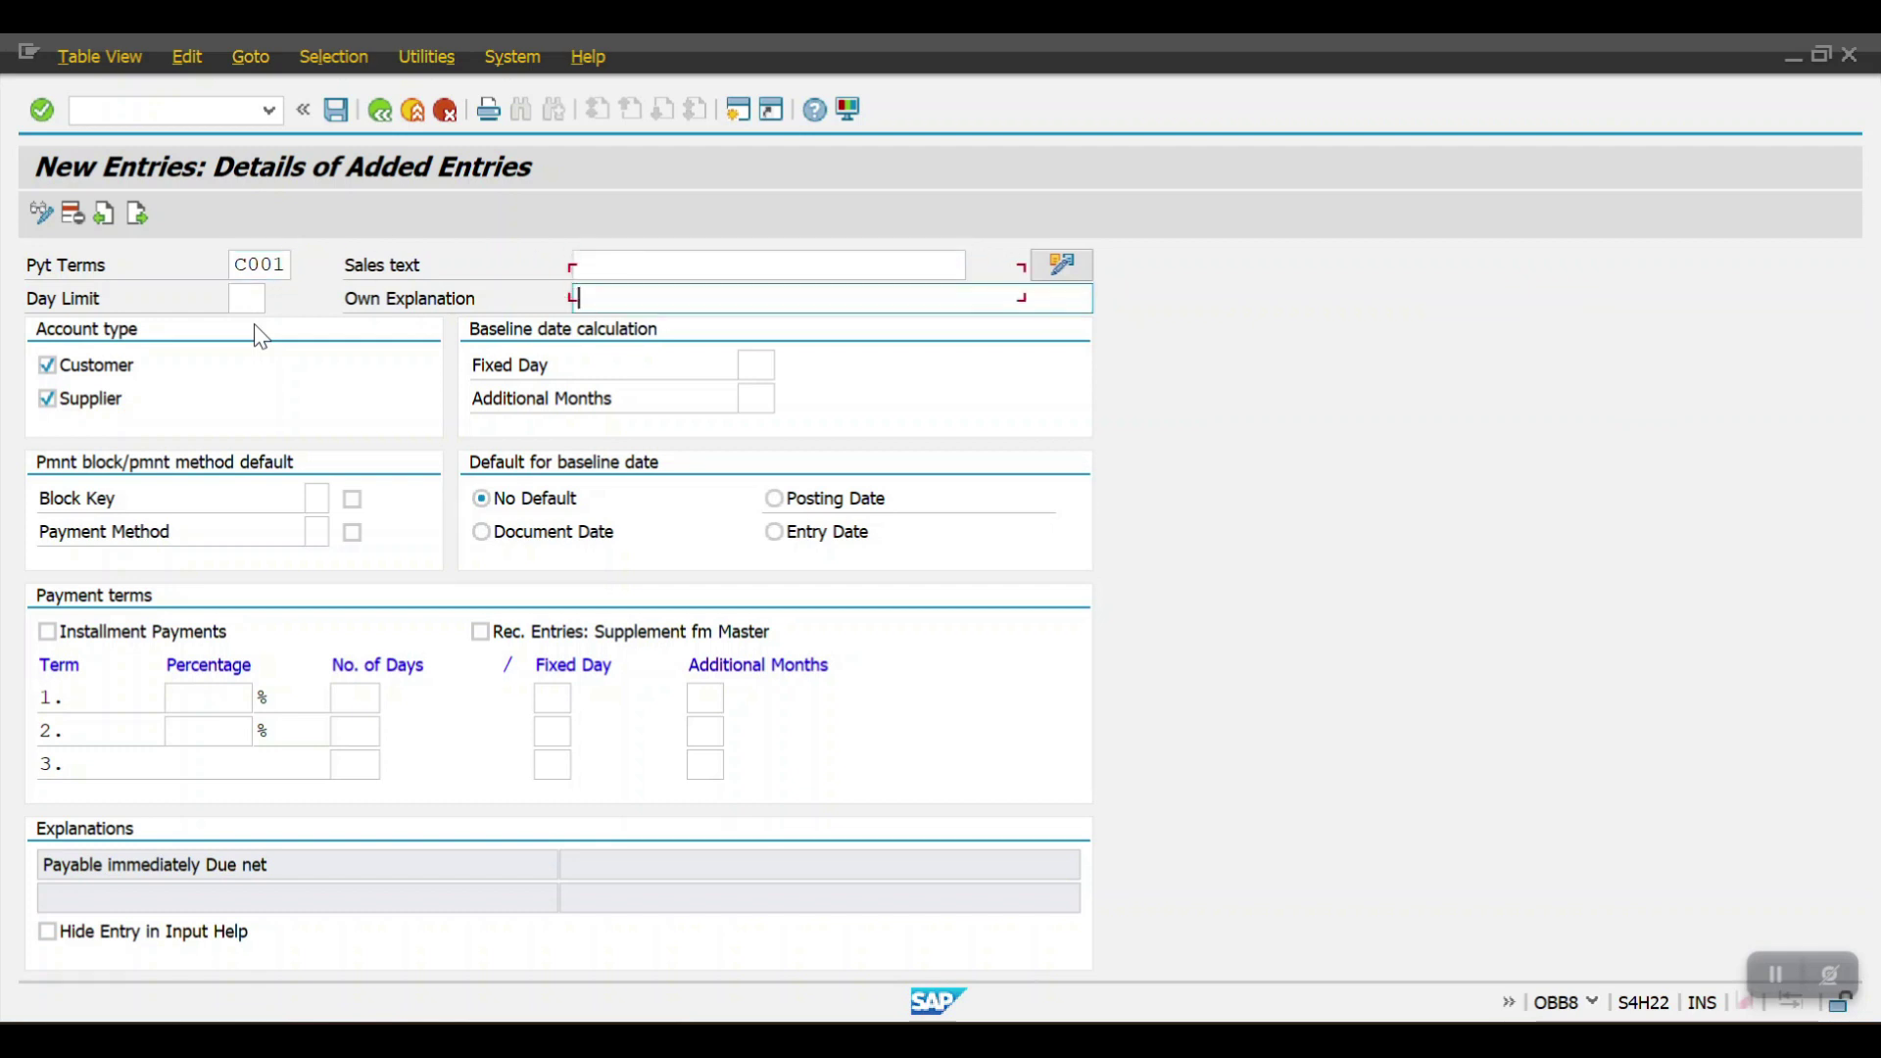
pyautogui.write('30 ')
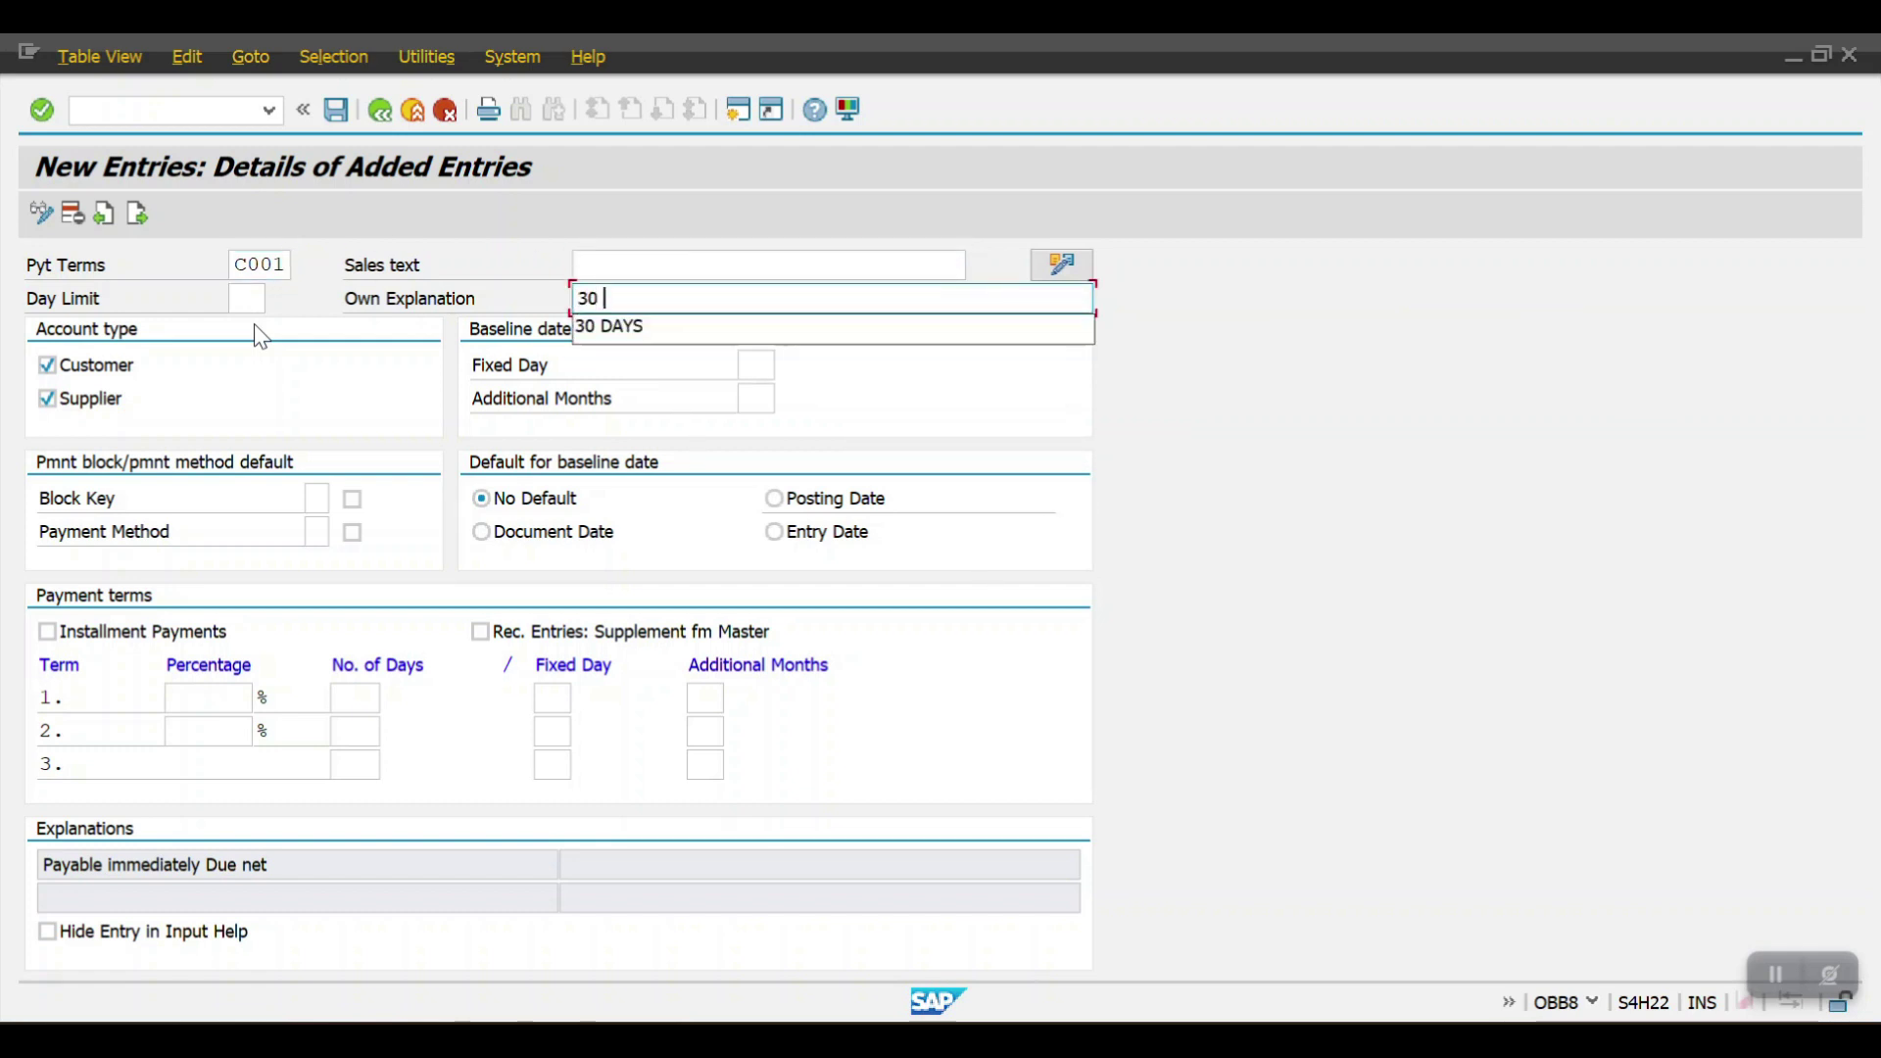
pyautogui.write('Days Due')
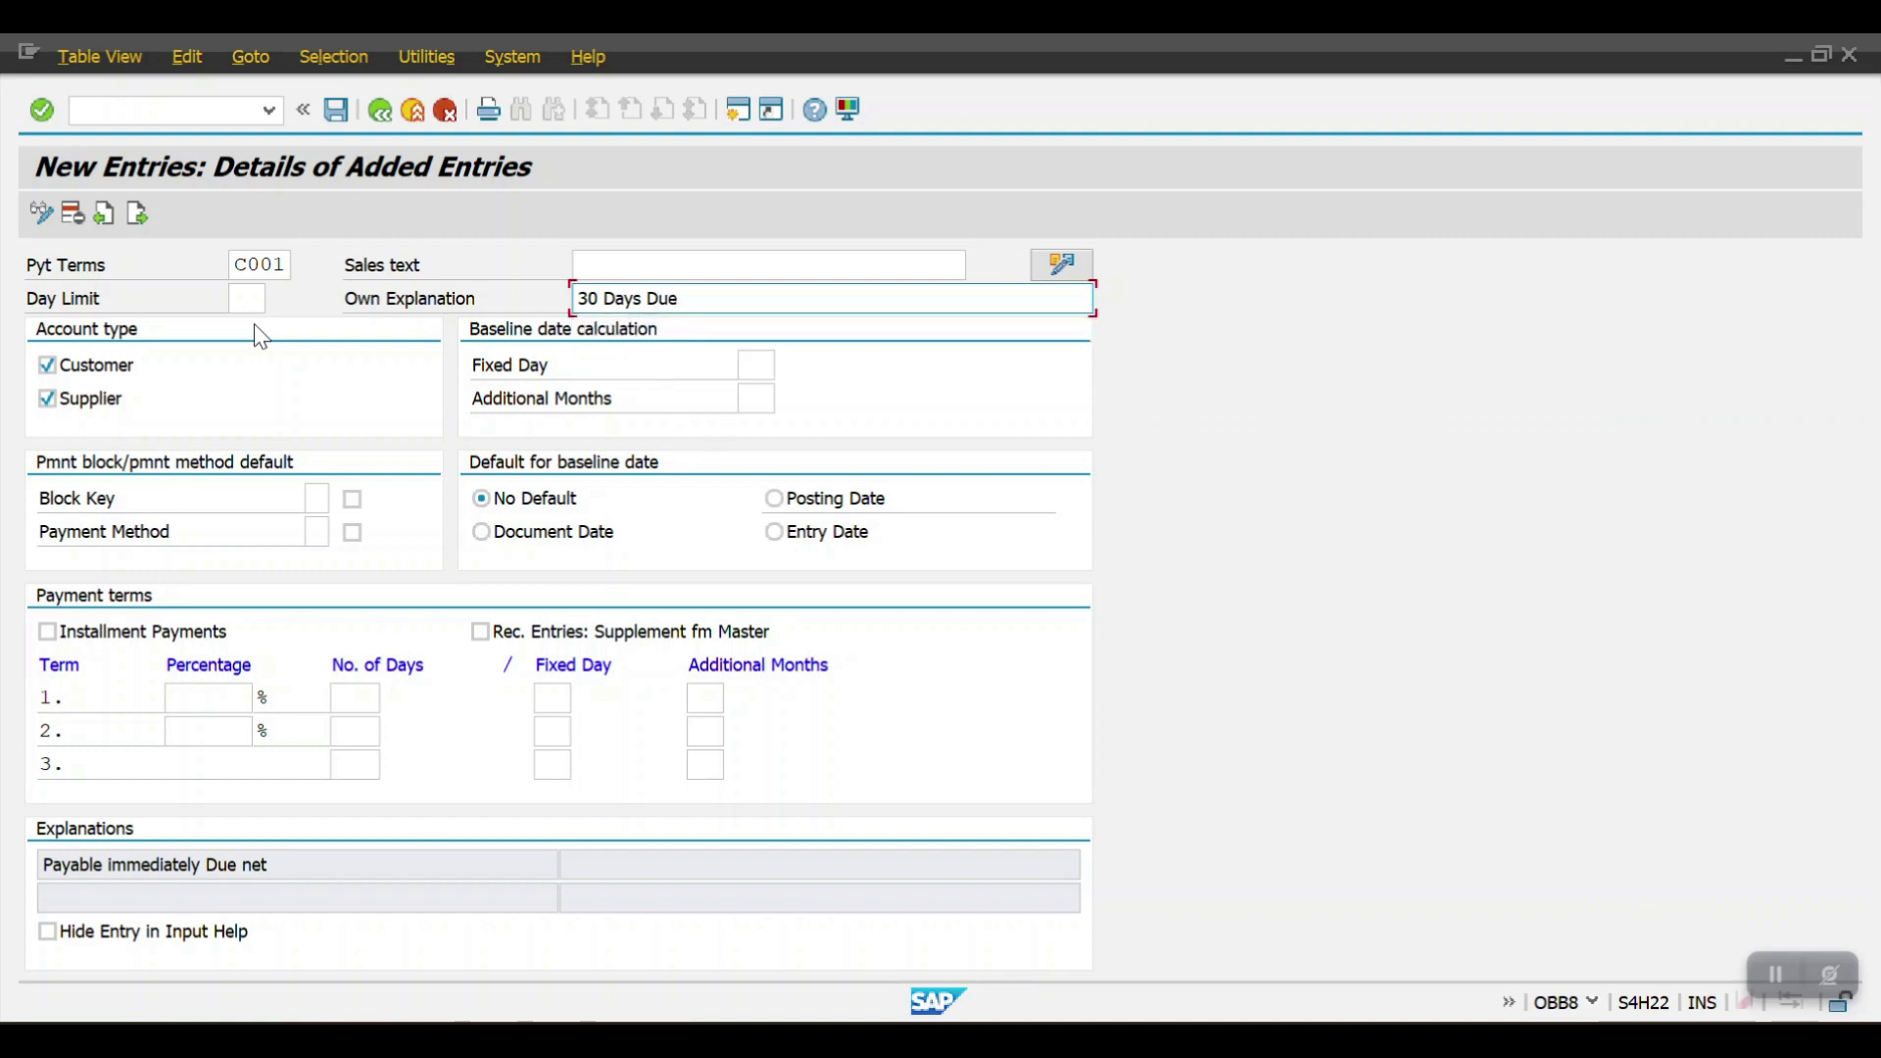
# Limit the payment term to customer accounts and default its baseline date to the document date.
pyautogui.click(133, 403)
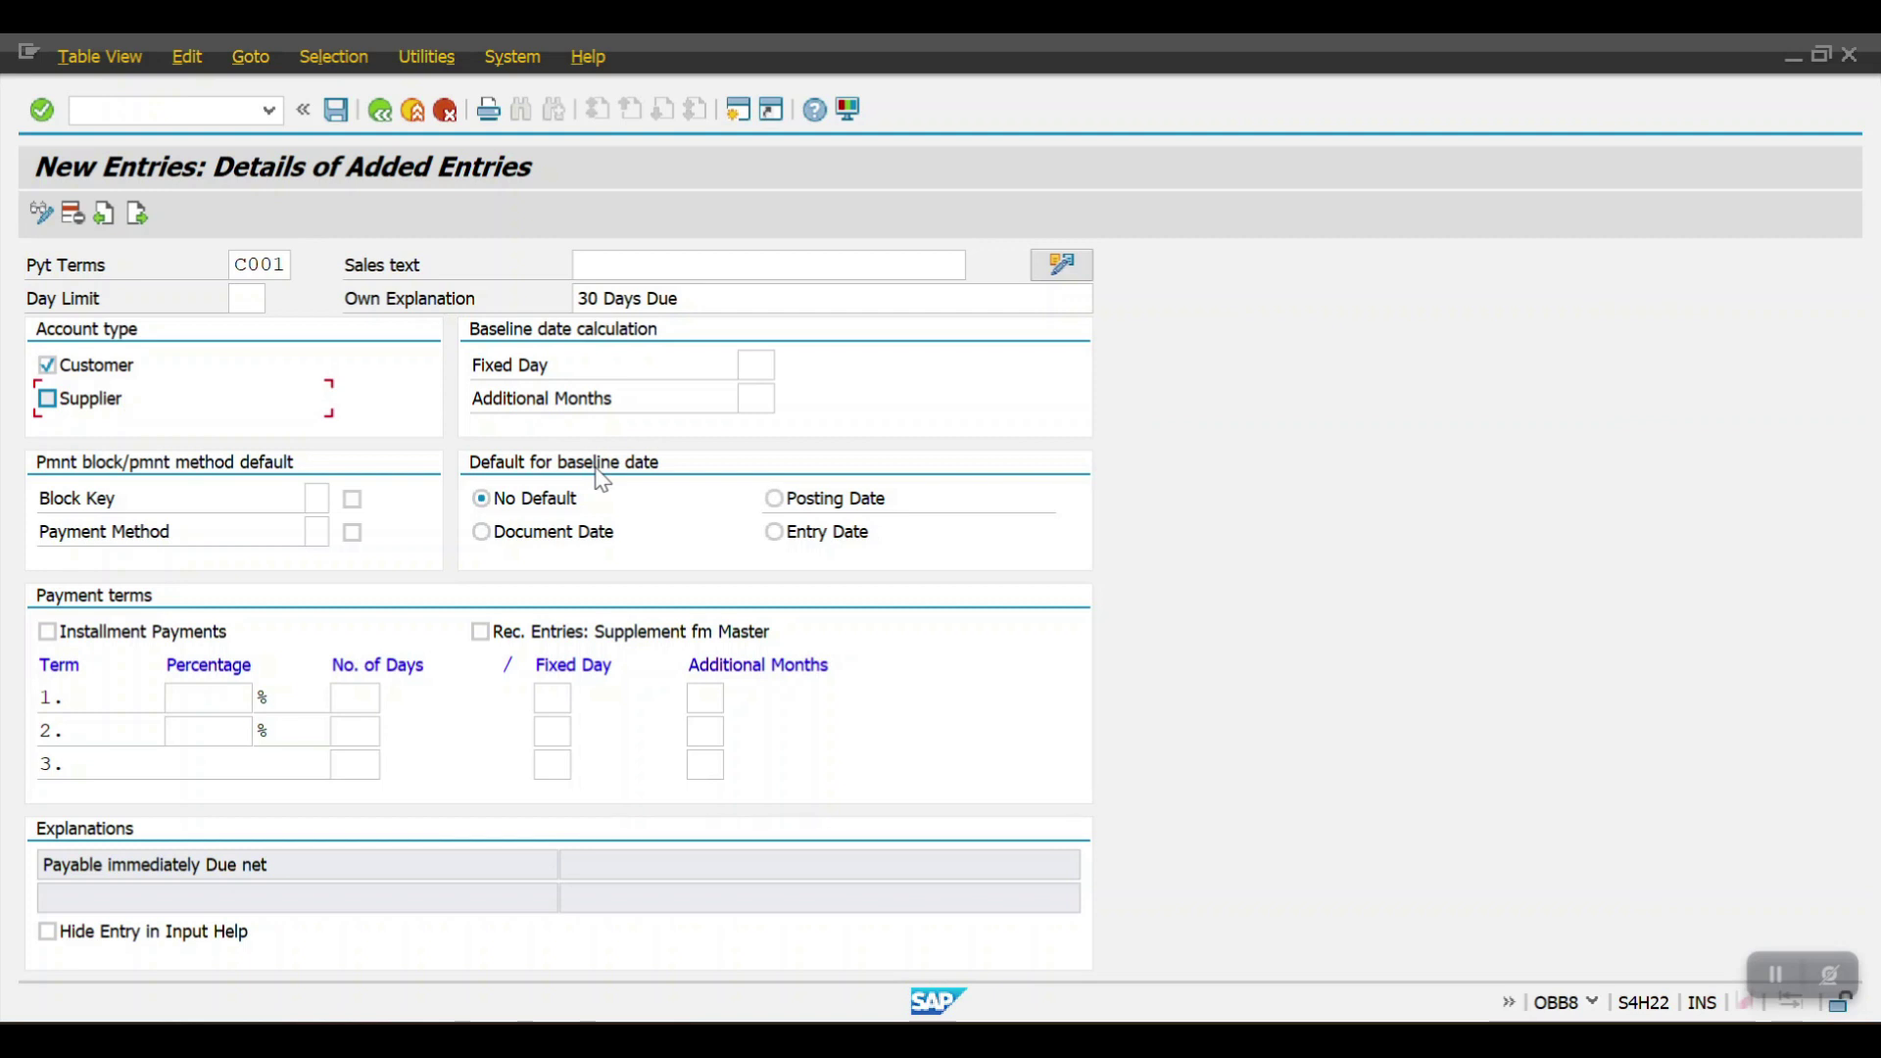
pyautogui.click(552, 534)
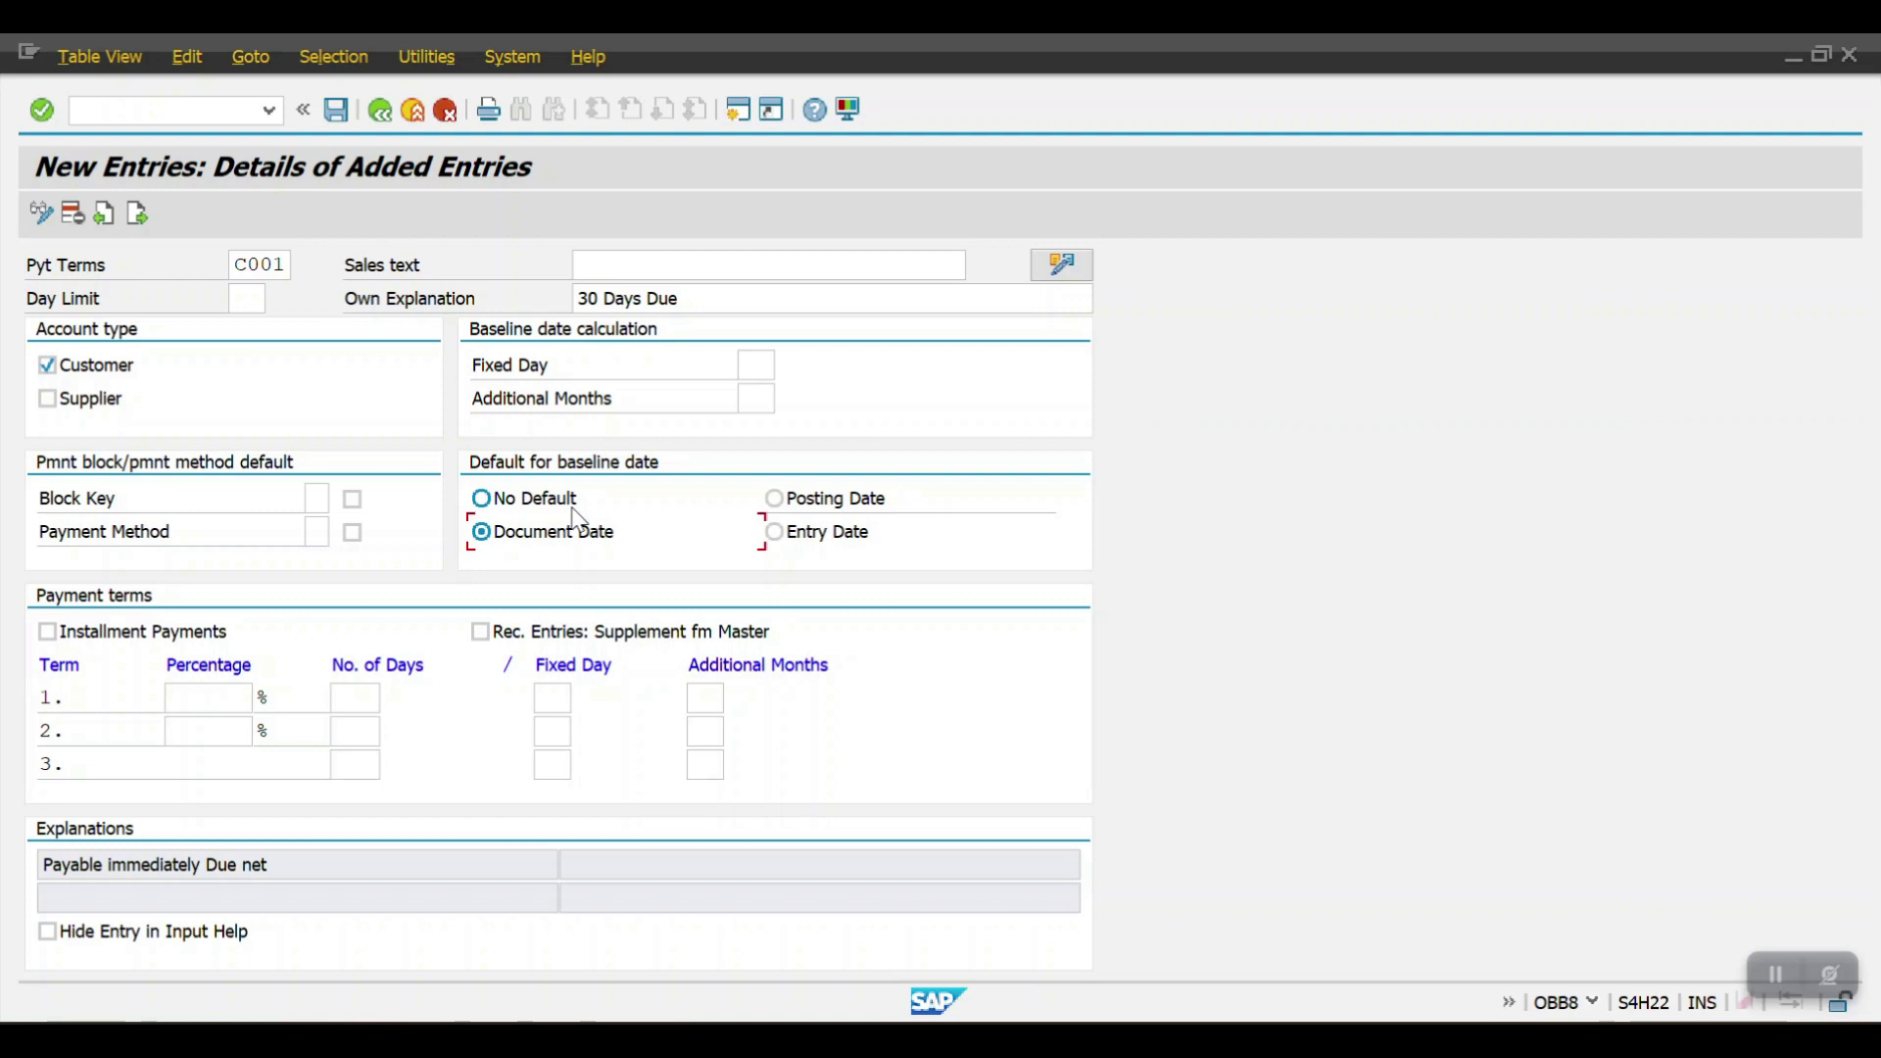
# Set the first term to 30 days and save the payment term under the proposed customizing request.
pyautogui.click(356, 707)
pyautogui.write('3')
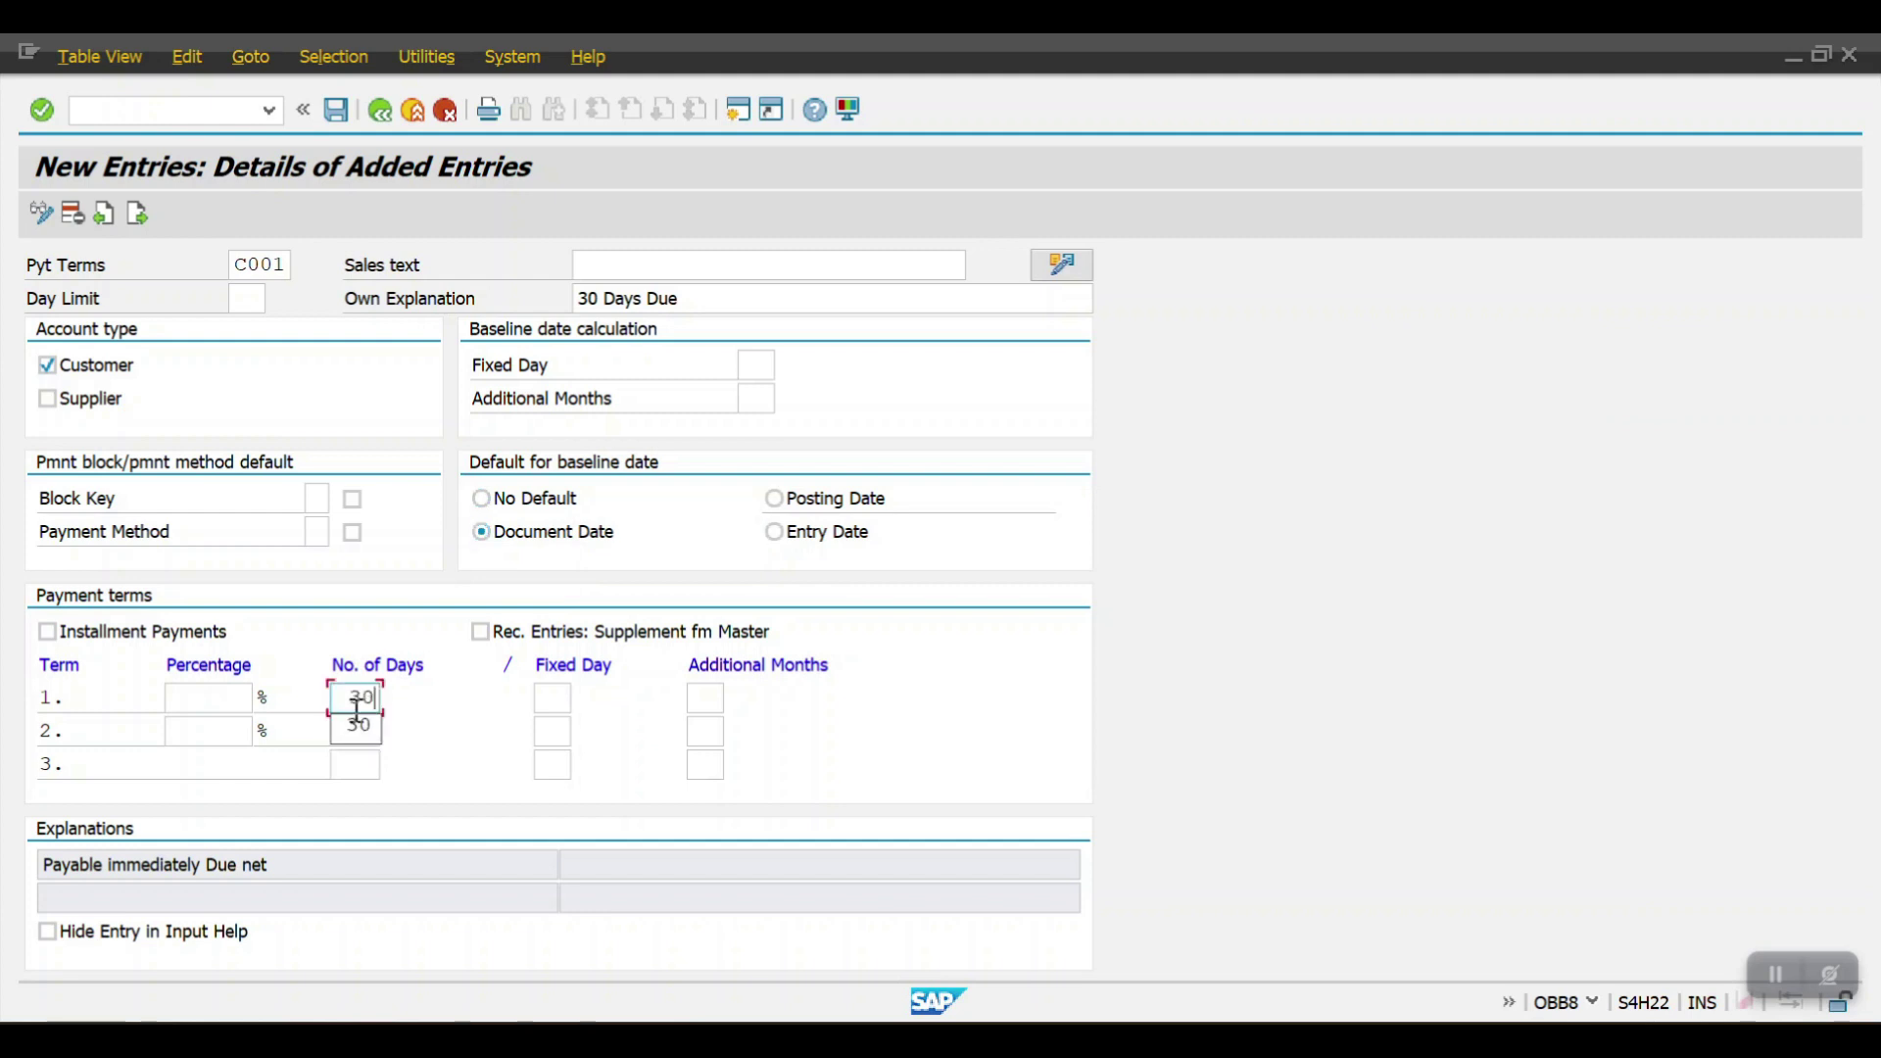
pyautogui.write('0')
pyautogui.press('Return')
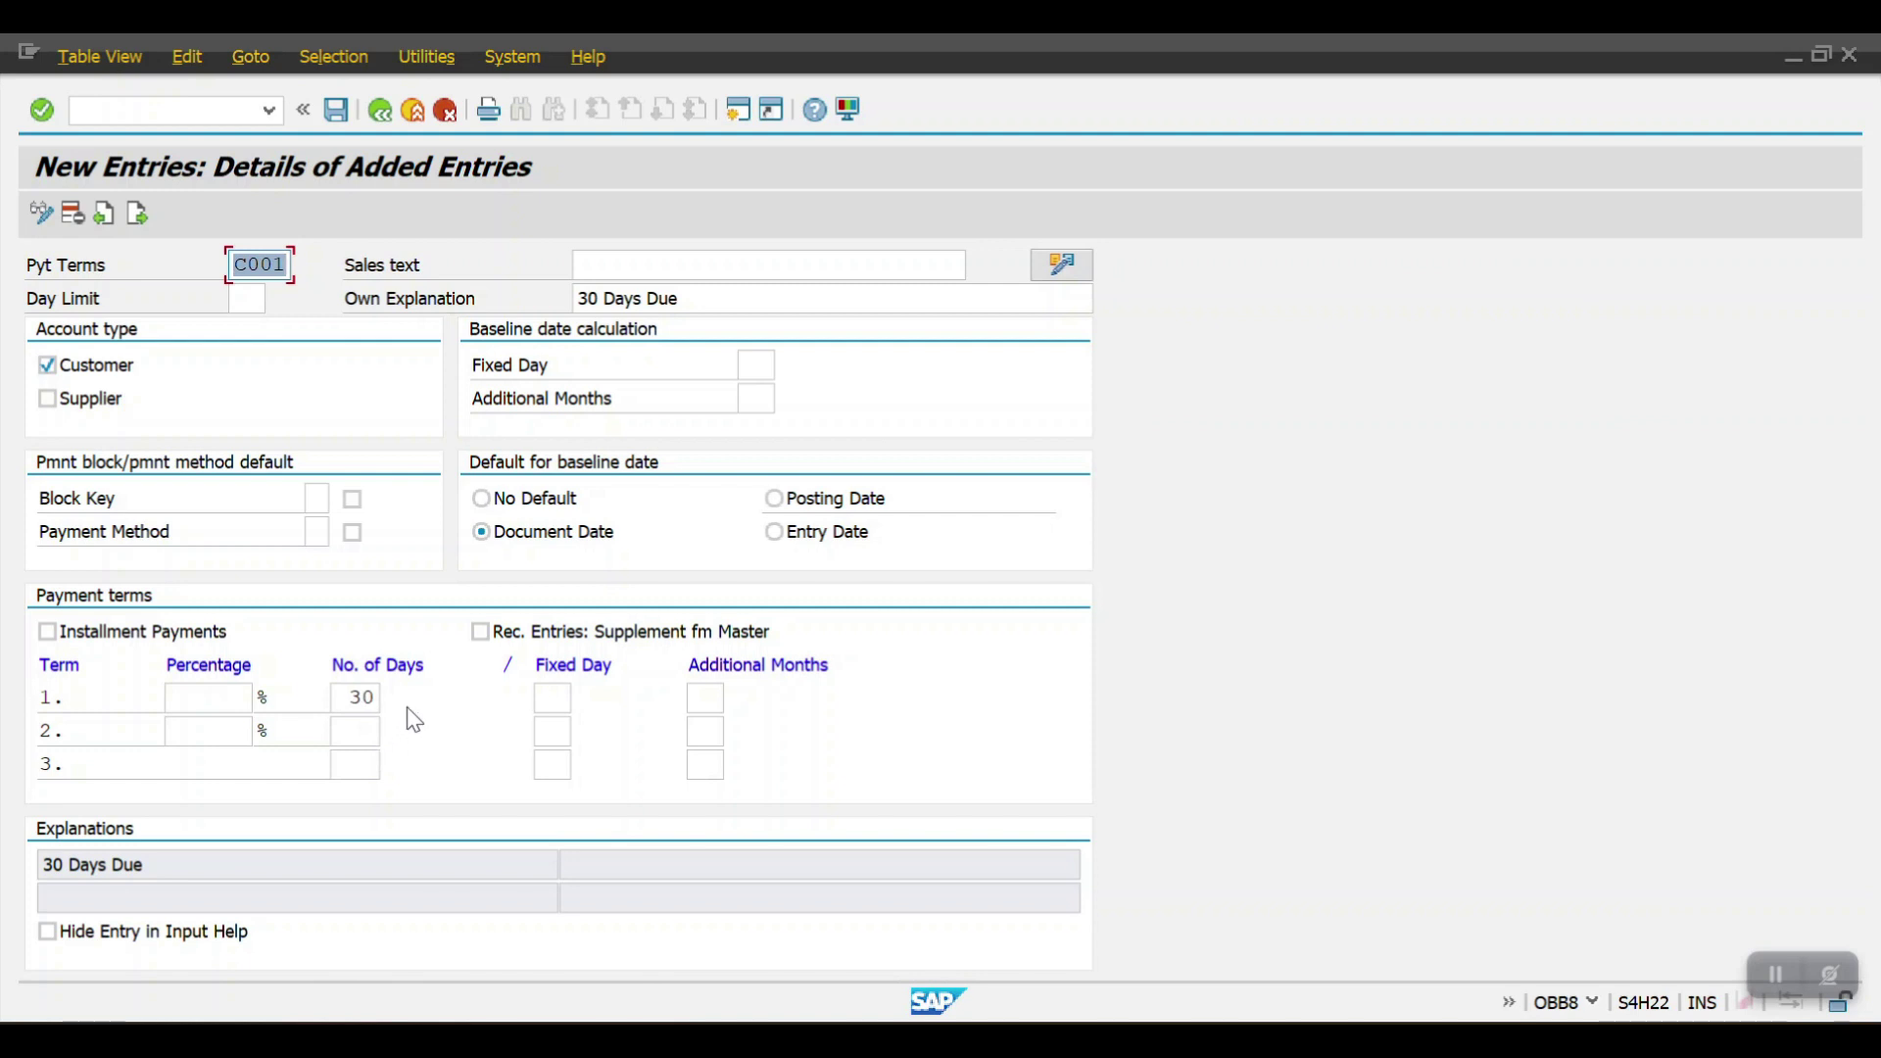
pyautogui.click(336, 109)
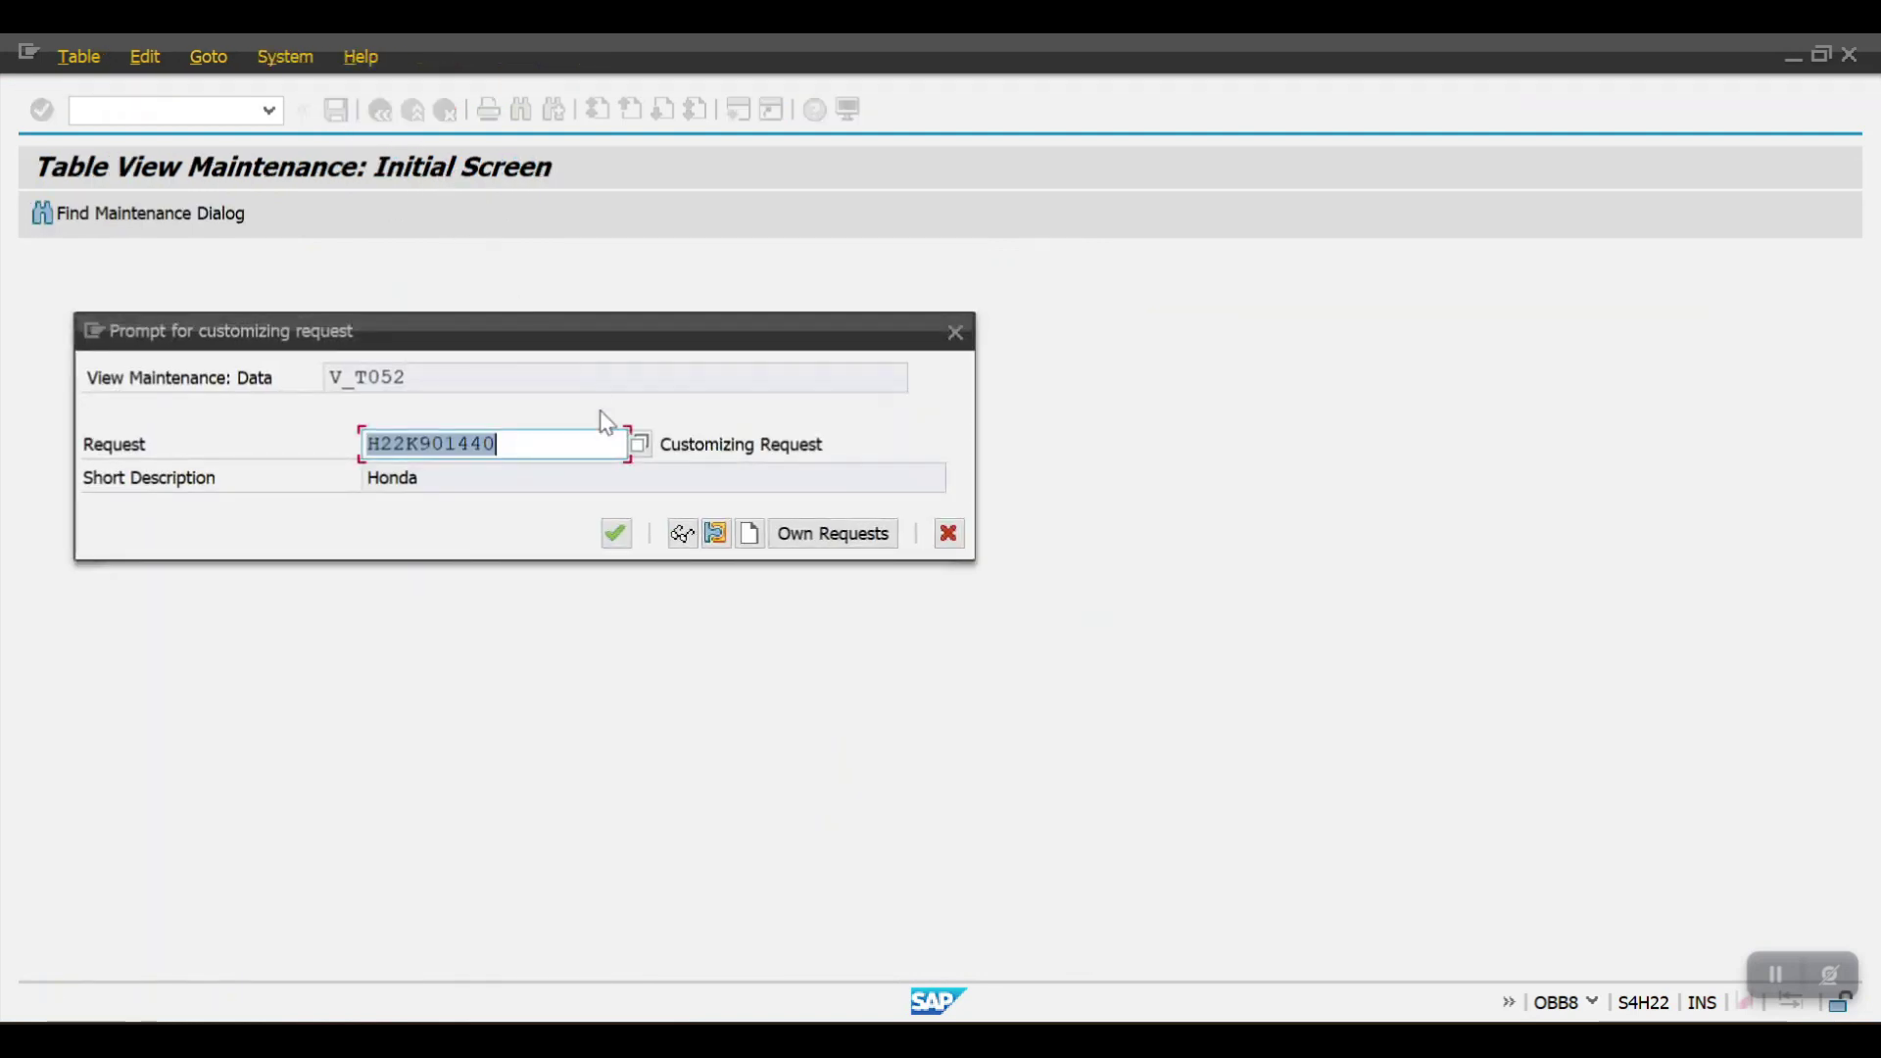
pyautogui.click(620, 534)
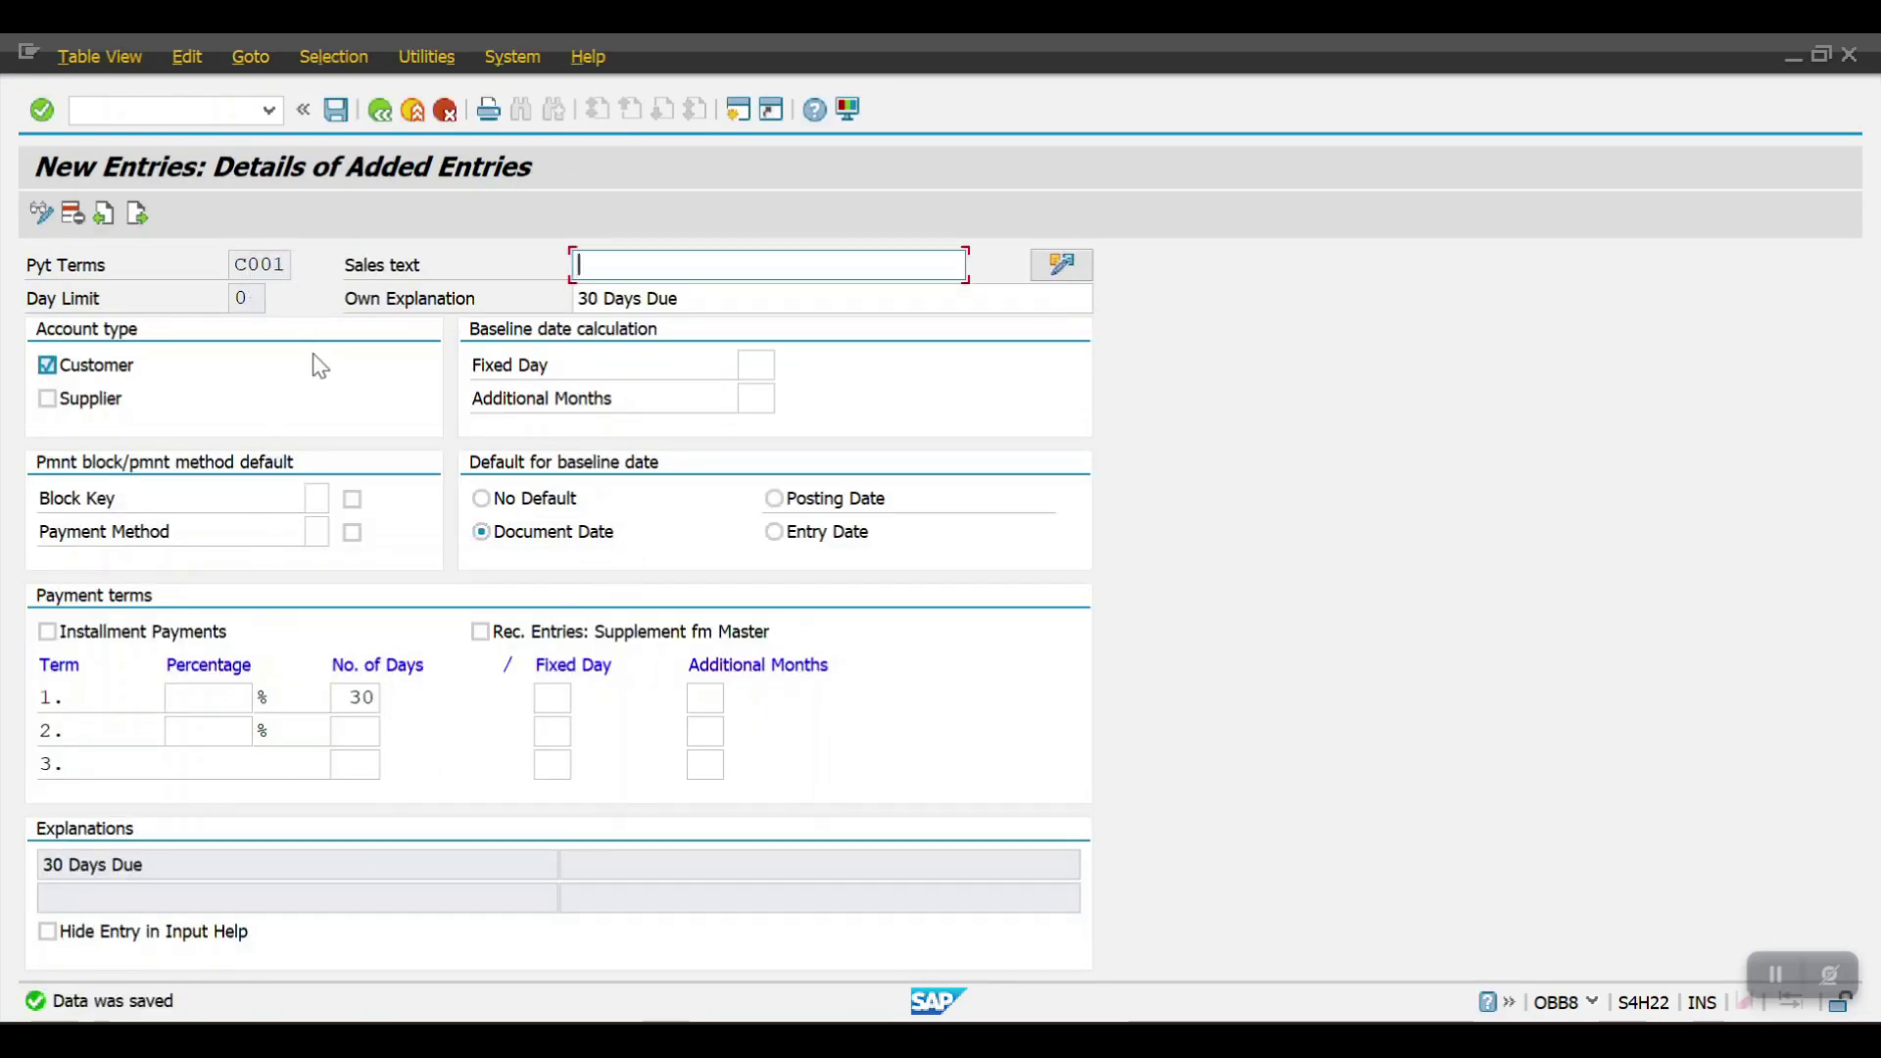
# Leave the payment terms configuration and open customer invoice entry with transaction FB70.
pyautogui.hotkey('shift', 'F3')
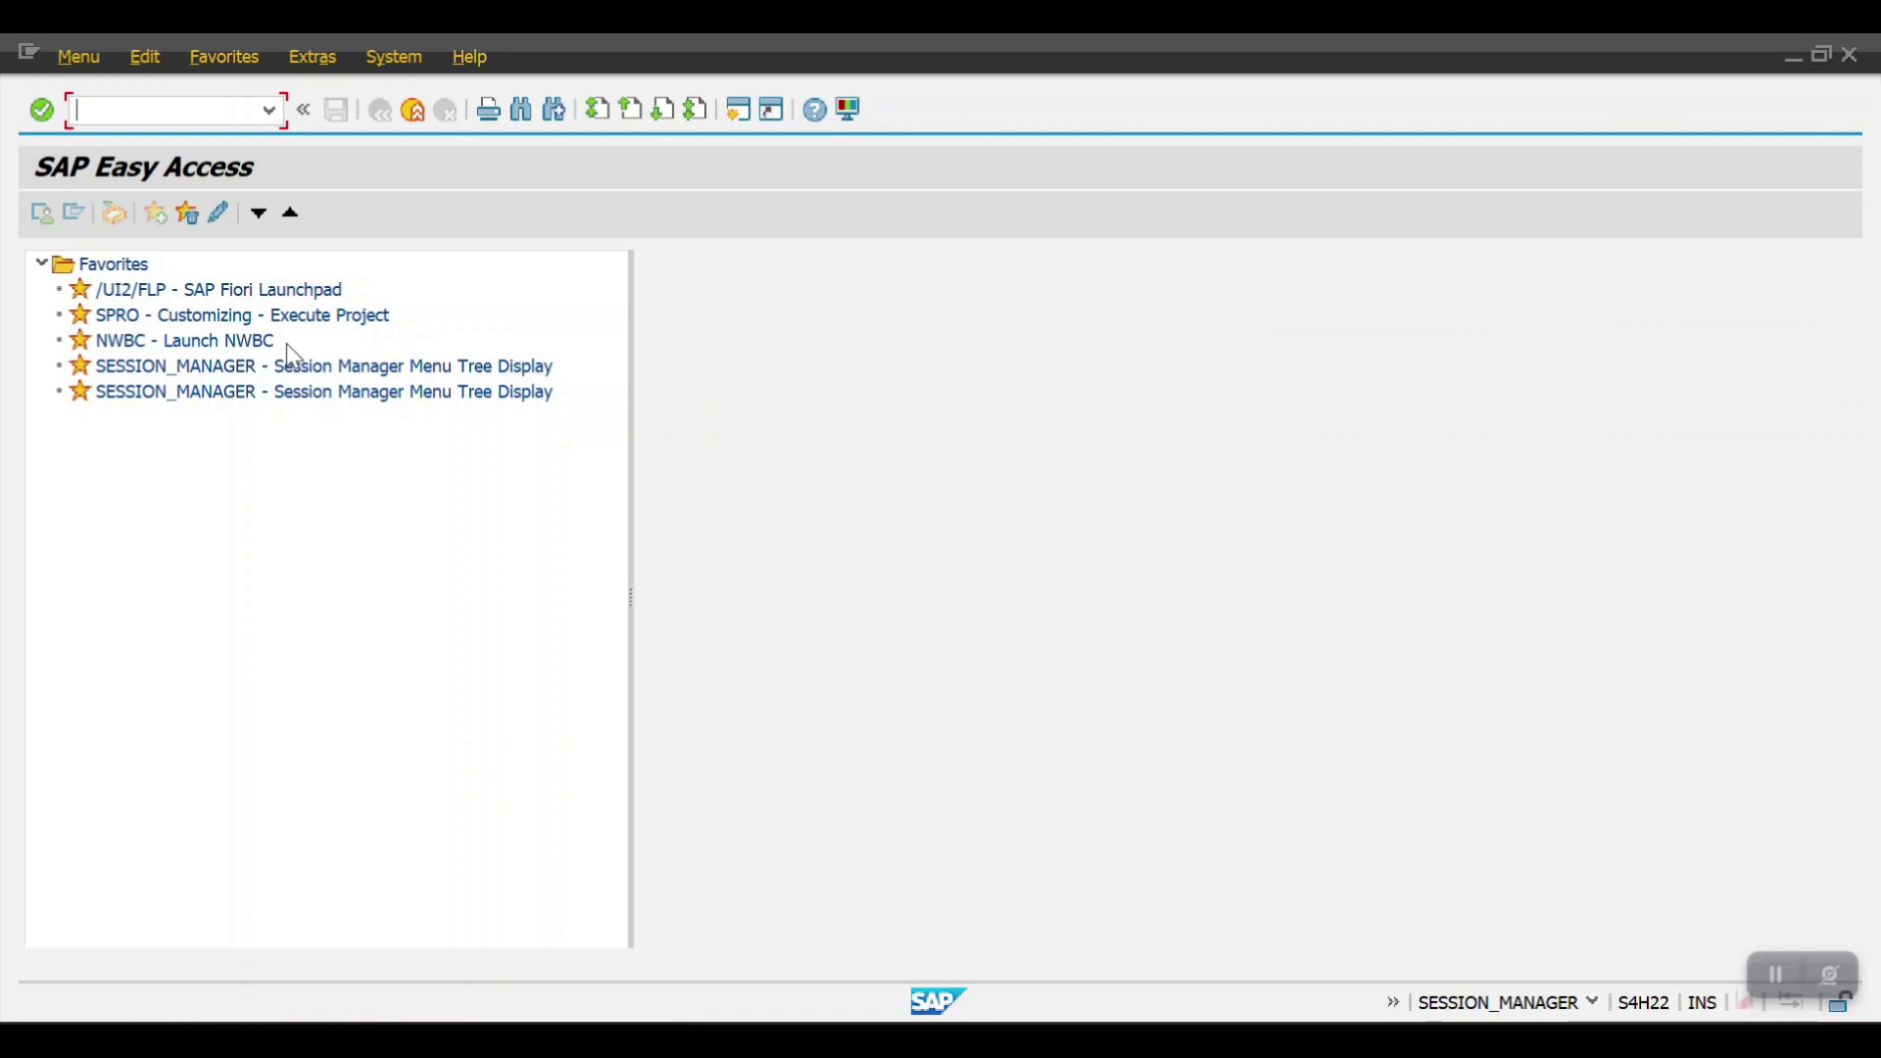
pyautogui.write('fb70')
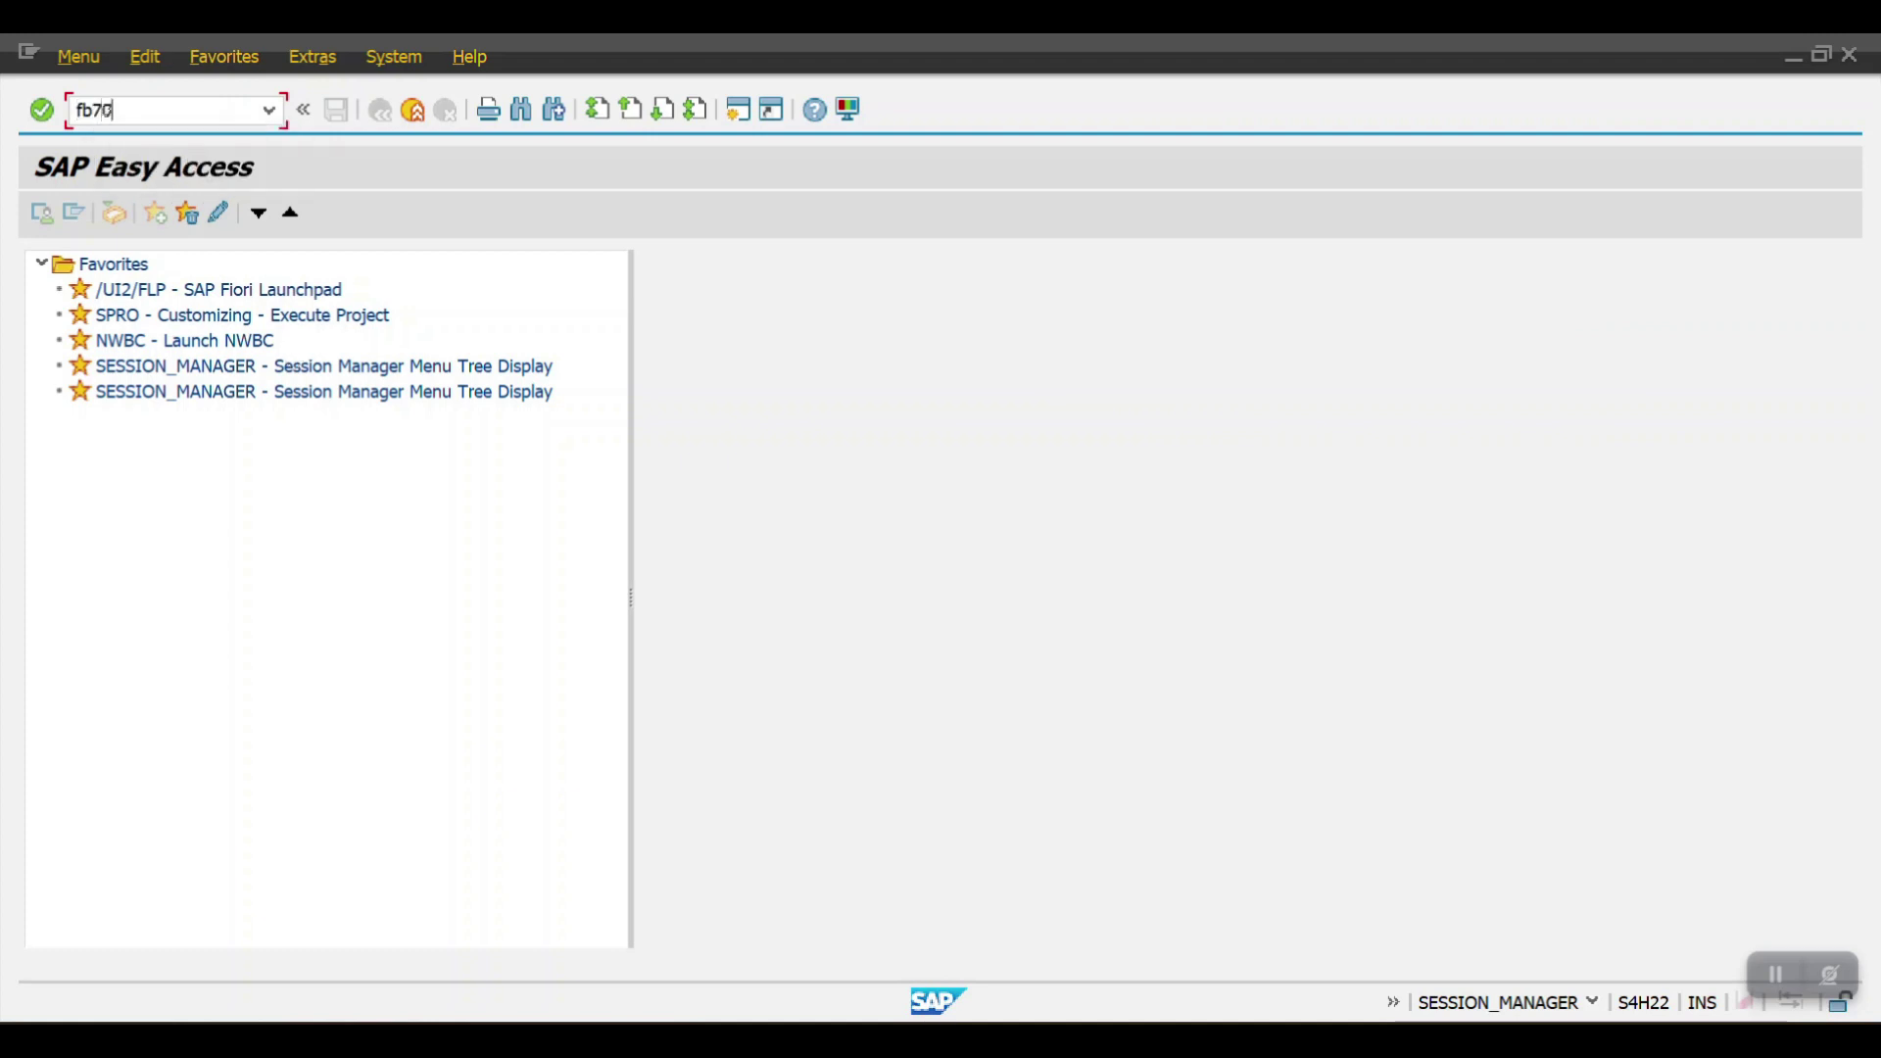
pyautogui.press('Return')
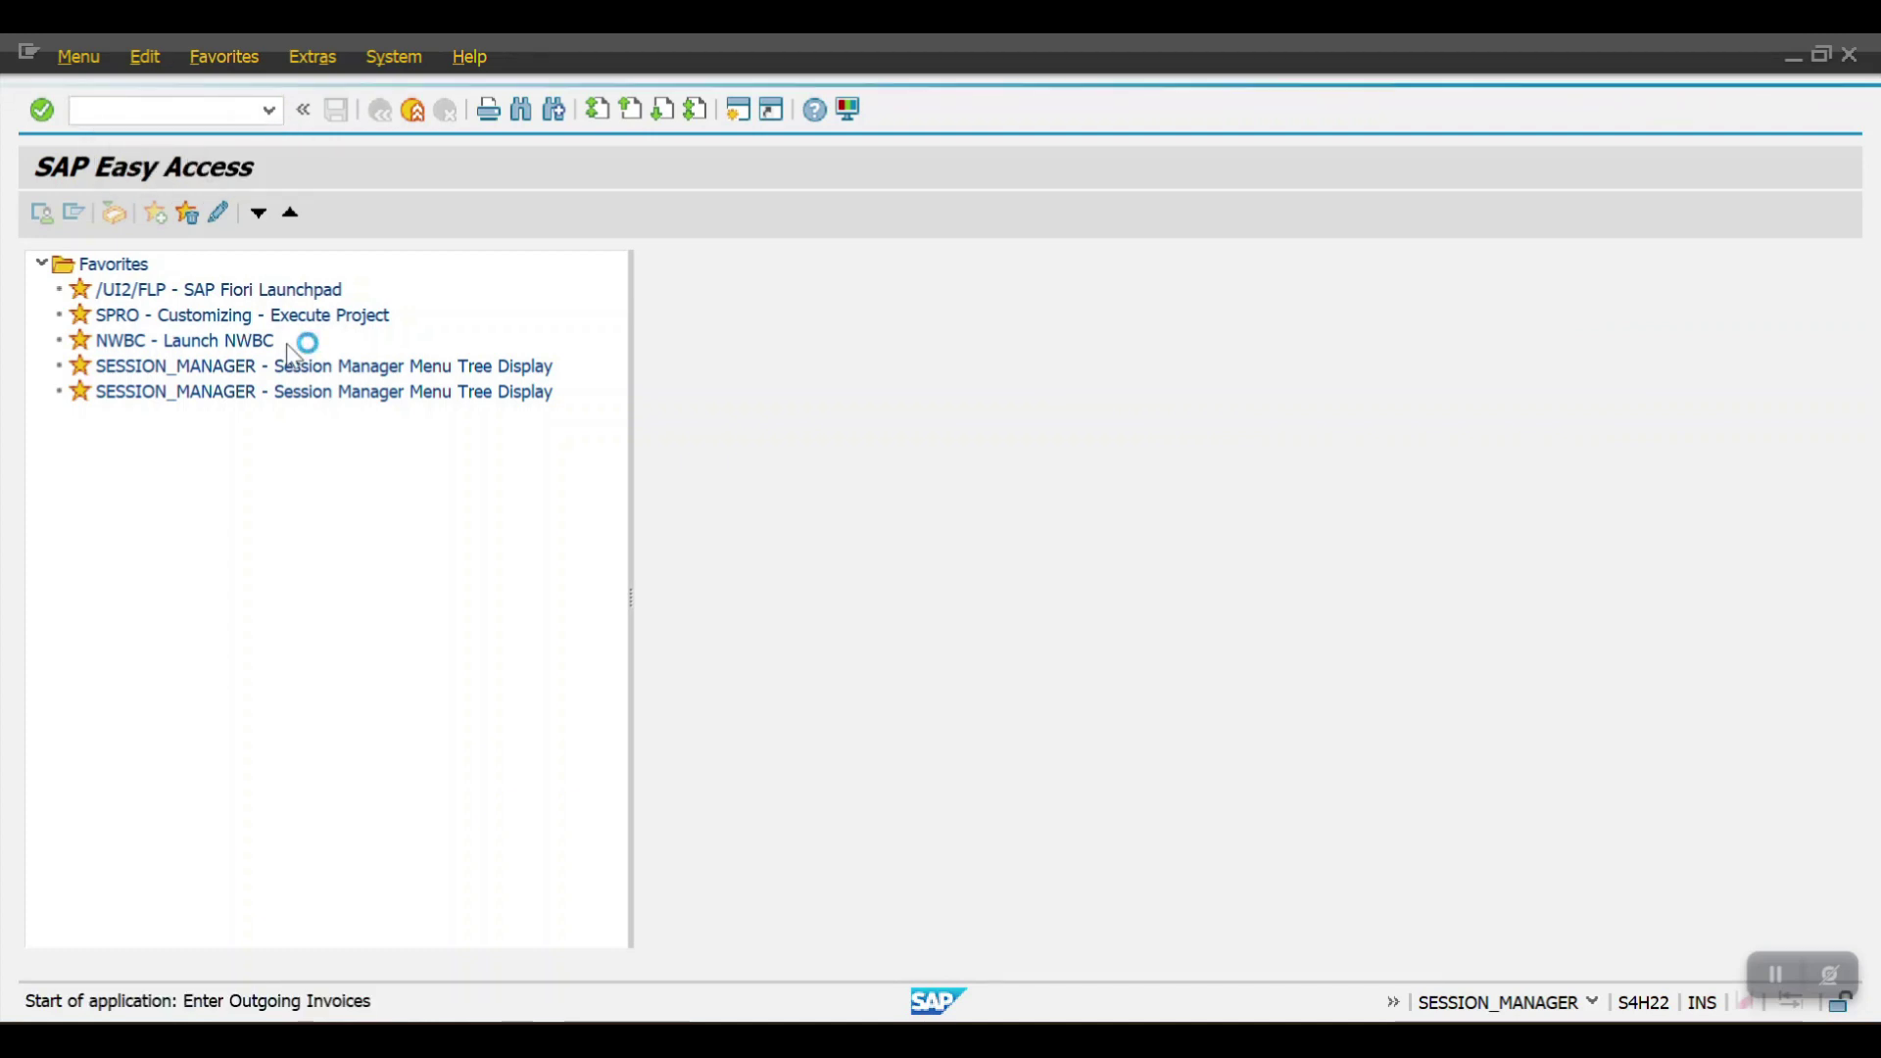
# Enter the customer number from the input history and set both invoice date and posting date to 01.04.2024.
pyautogui.click(294, 400)
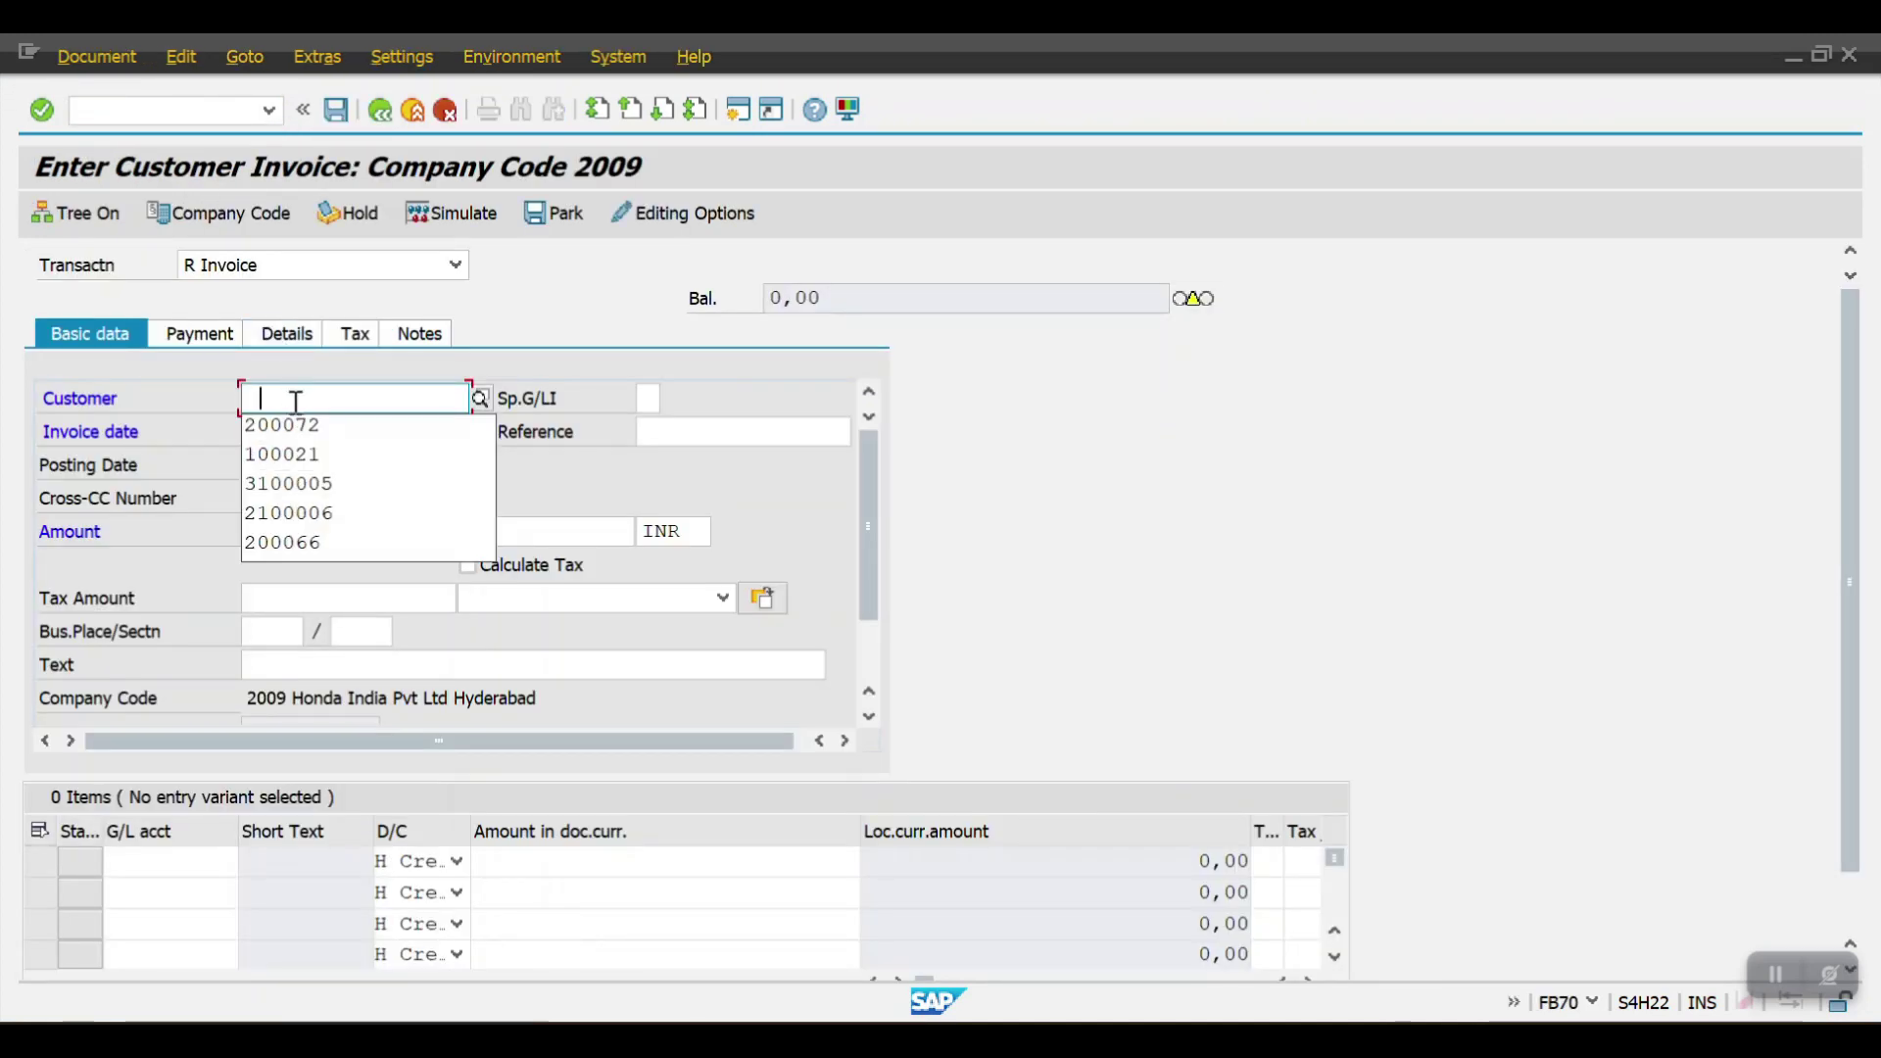
pyautogui.click(304, 452)
pyautogui.click(290, 434)
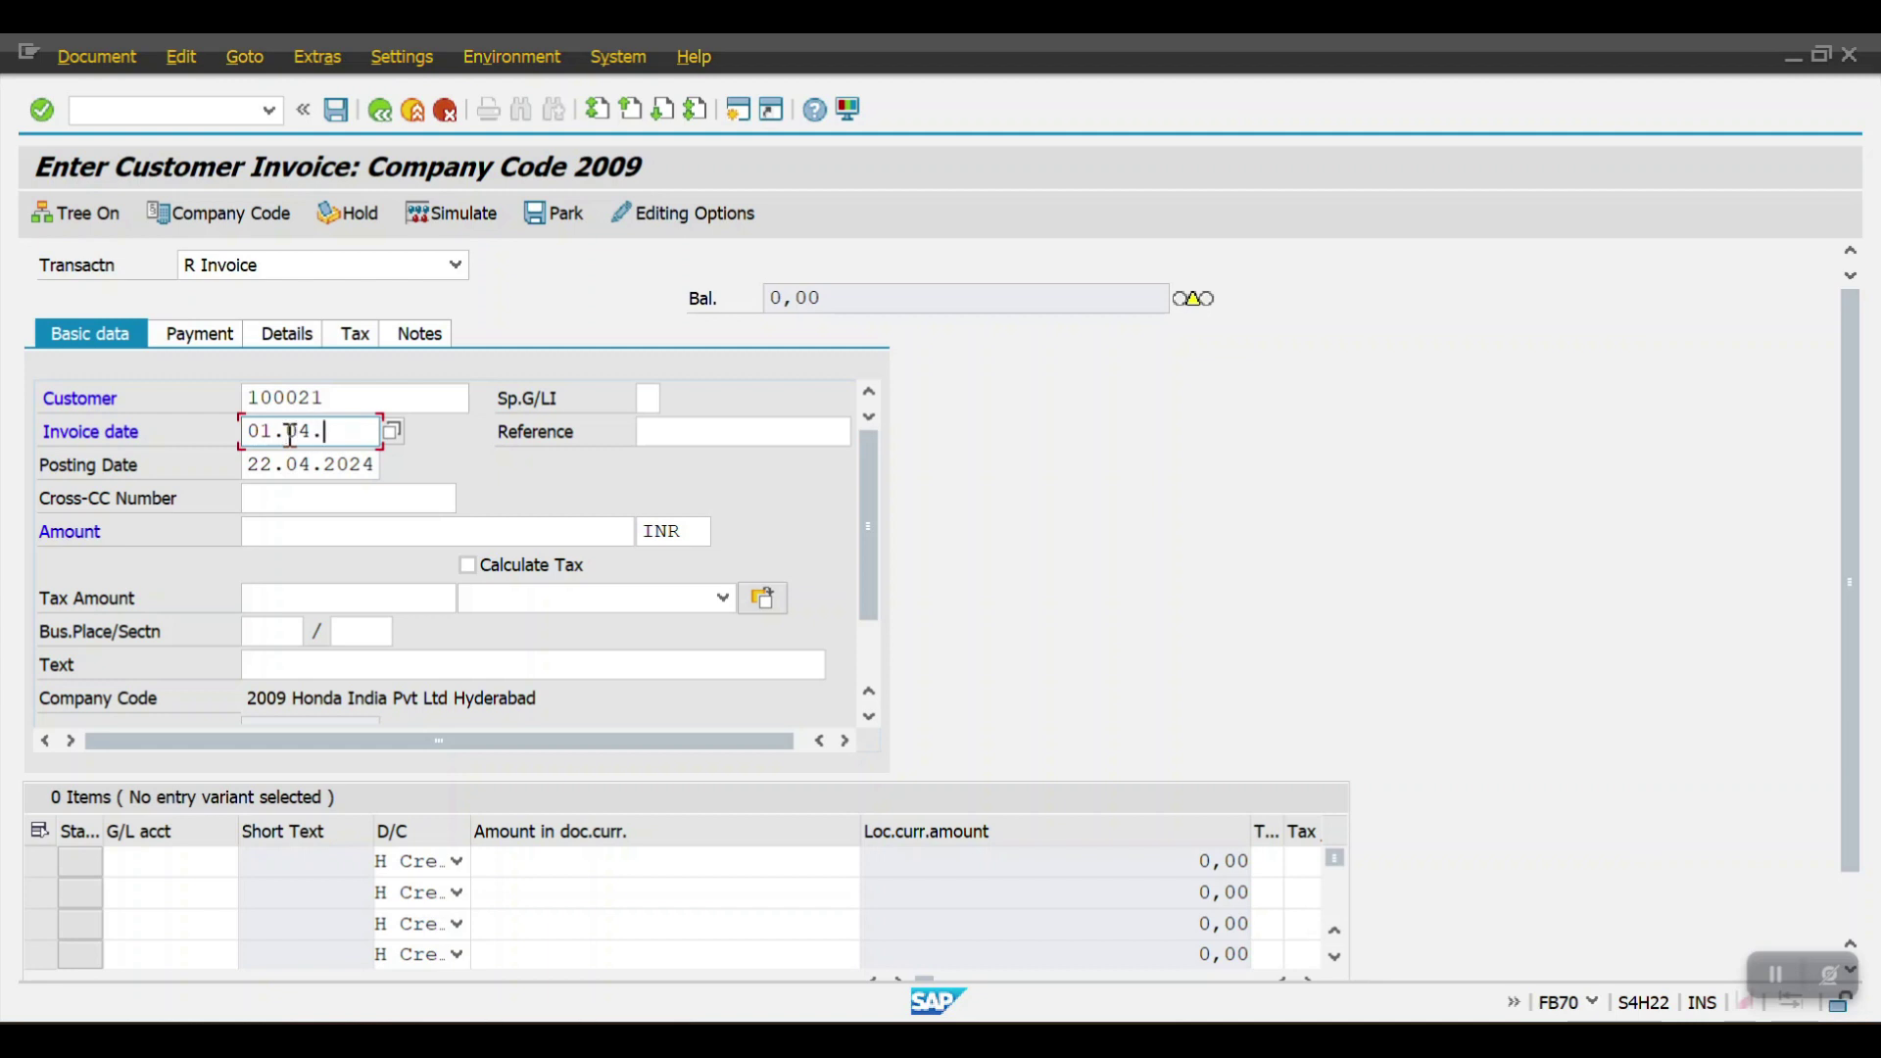
pyautogui.hotkey('ctrl', 'a')
pyautogui.hotkey('ctrl', 'c')
pyautogui.press('Tab')
pyautogui.hotkey('ctrl', 'a')
pyautogui.hotkey('ctrl', 'v')
# Set the invoice reference to INV-01 30DAYS from the previously used entries.
pyautogui.hotkey('shift', 'Tab')
pyautogui.write('inv')
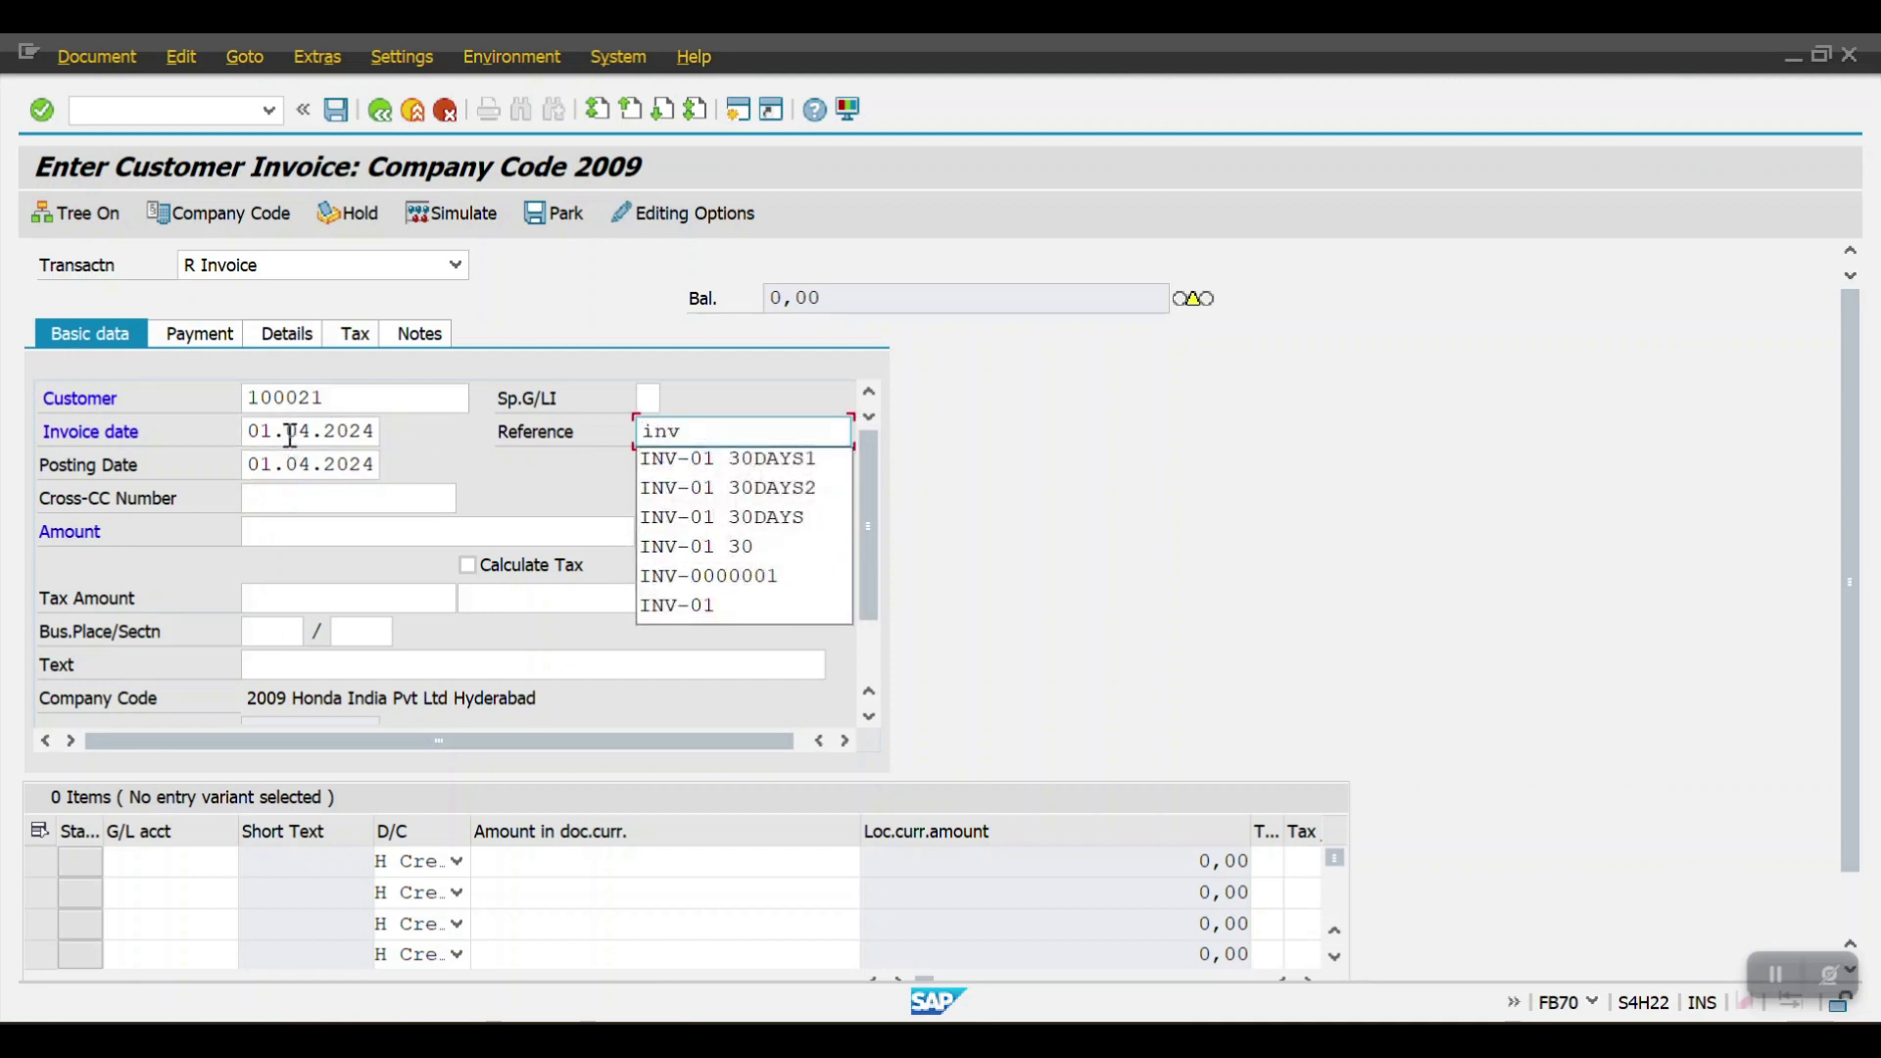
pyautogui.press('Down')
pyautogui.press('Down')
pyautogui.press('Down')
pyautogui.press('Down')
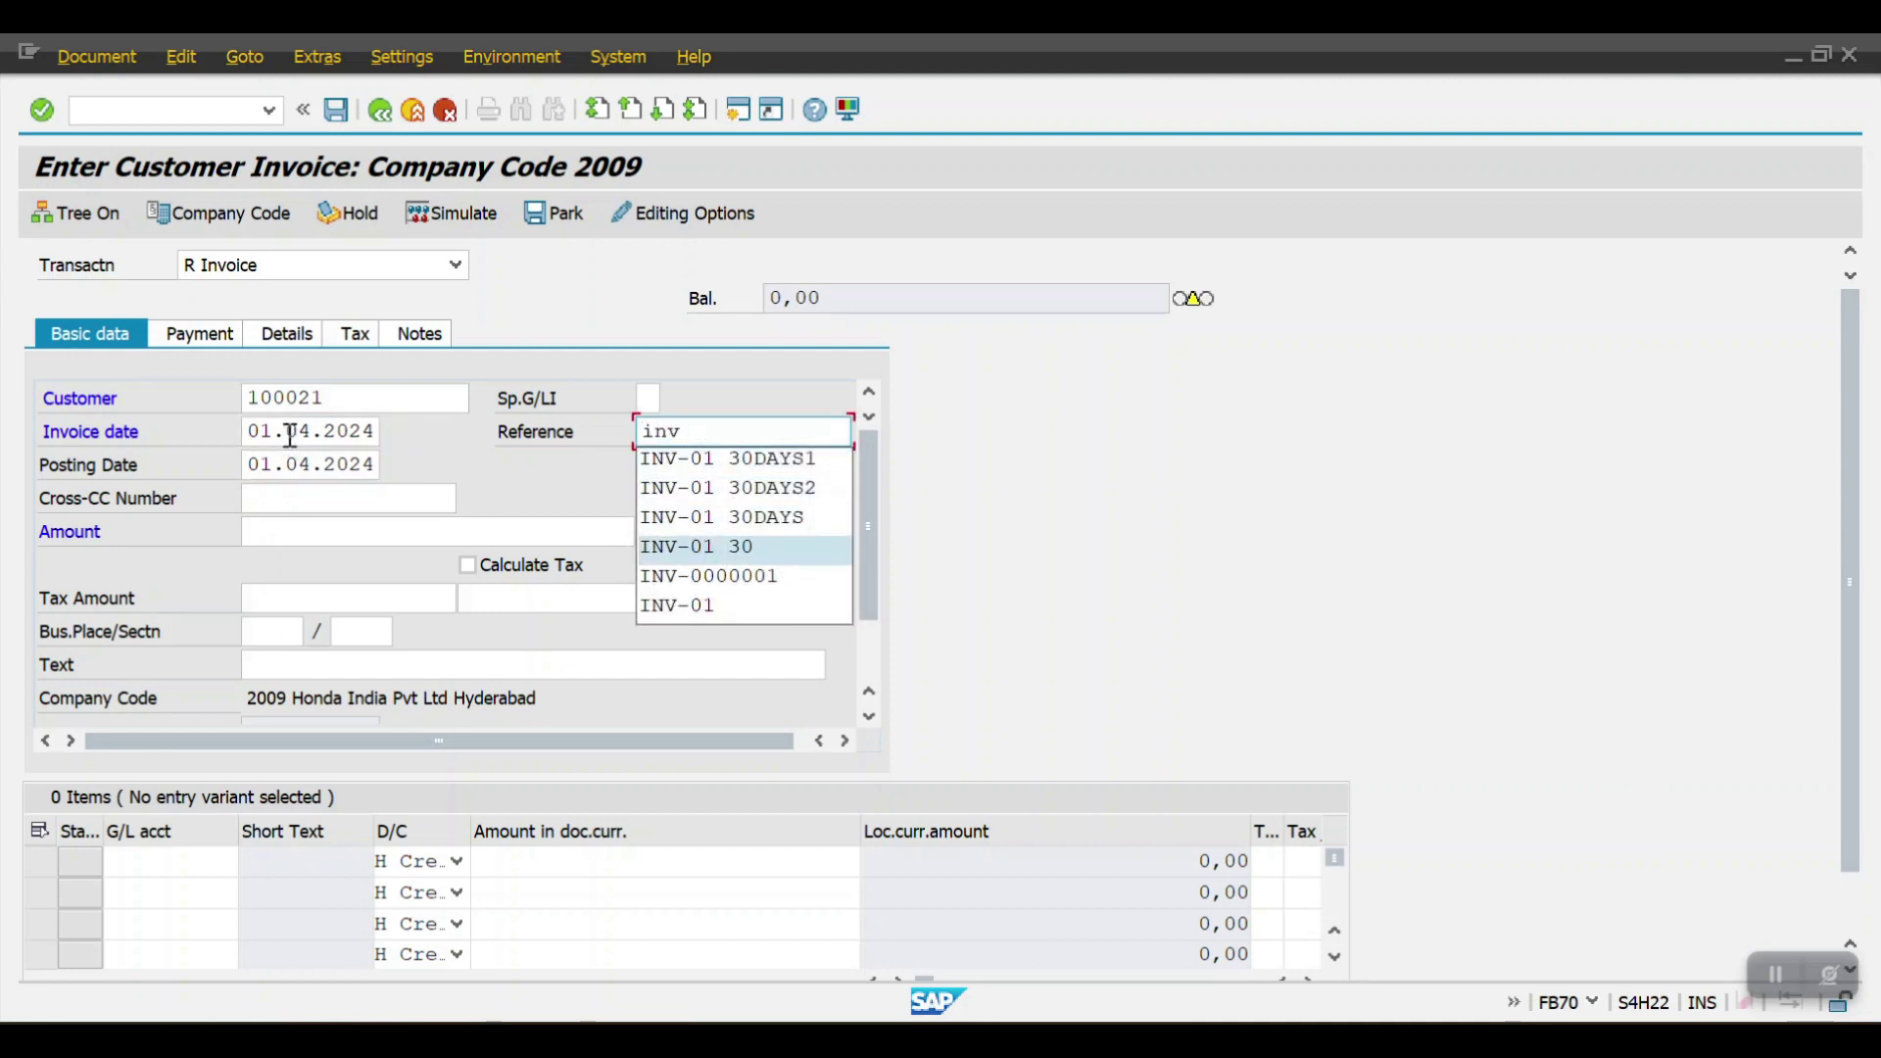
pyautogui.press('Up')
pyautogui.press('Return')
# Set the invoice amount to 1000 INR and confirm the header data.
pyautogui.press('Tab')
pyautogui.press('Tab')
pyautogui.press('Tab')
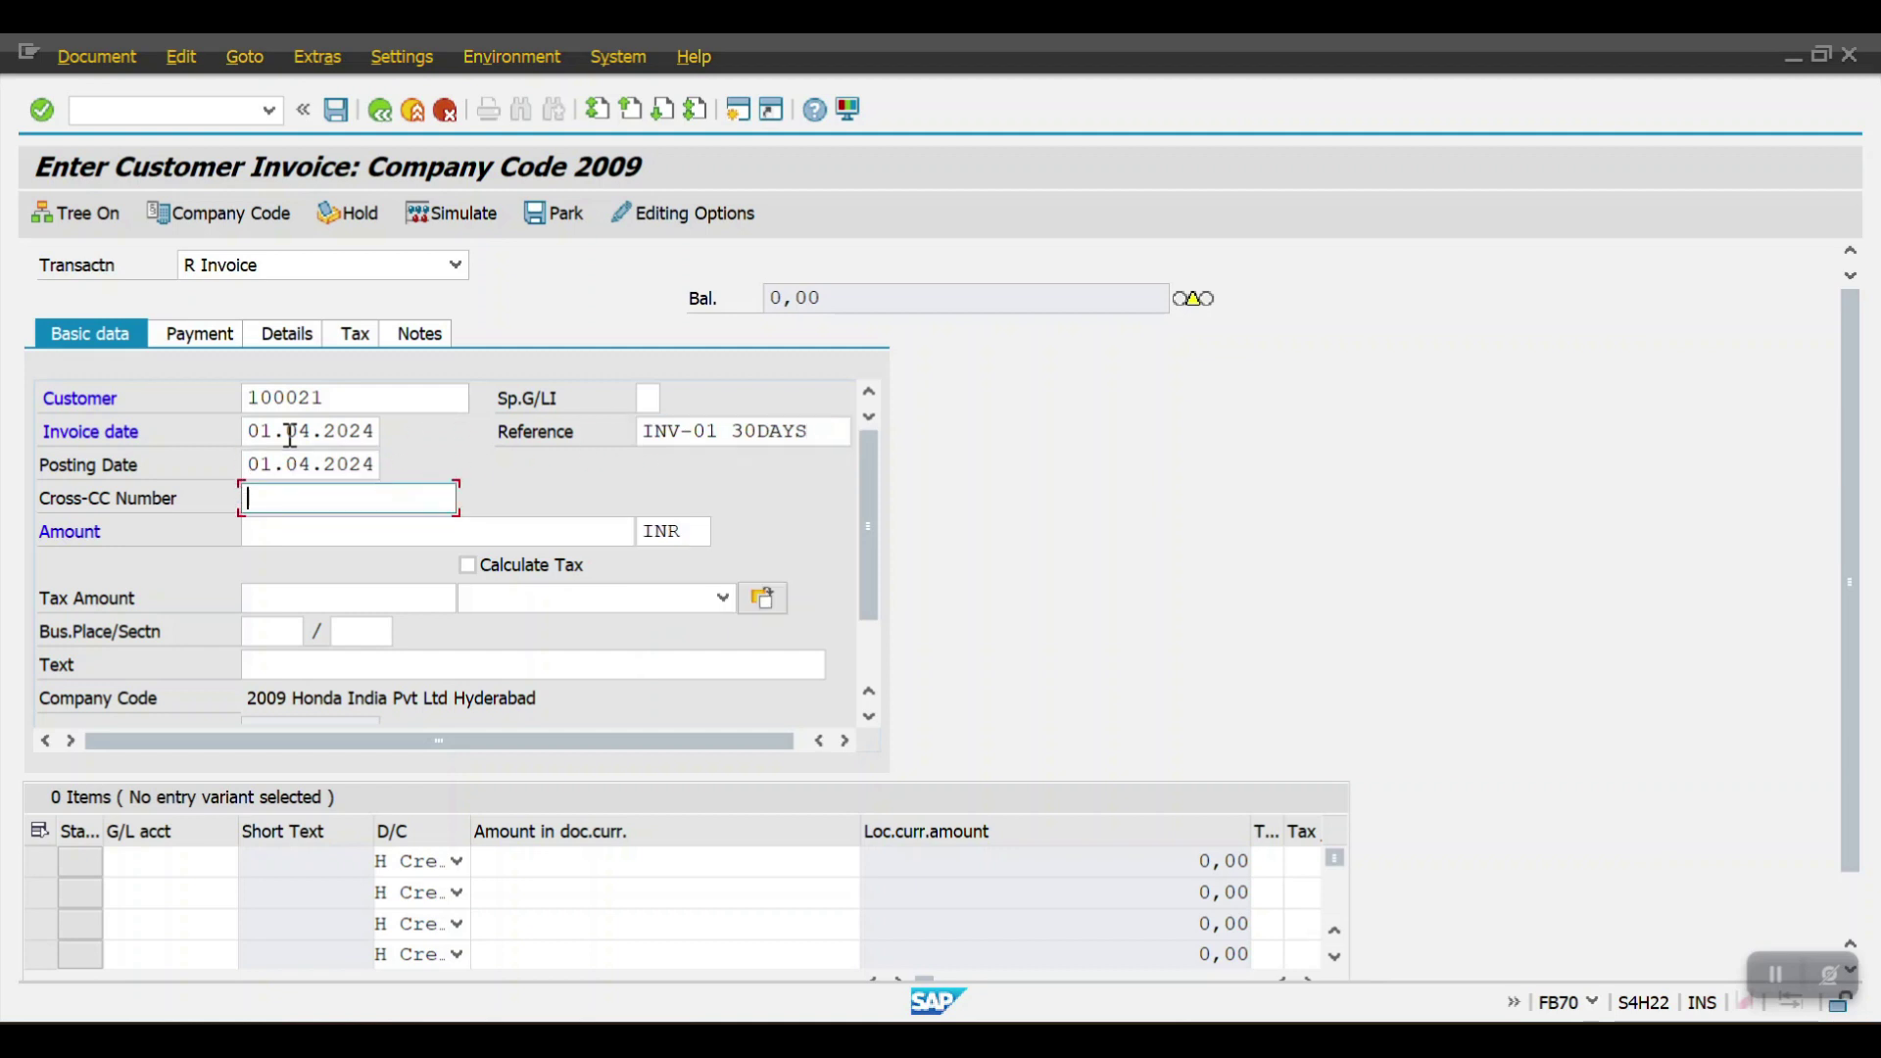
pyautogui.write('1000')
pyautogui.press('Tab')
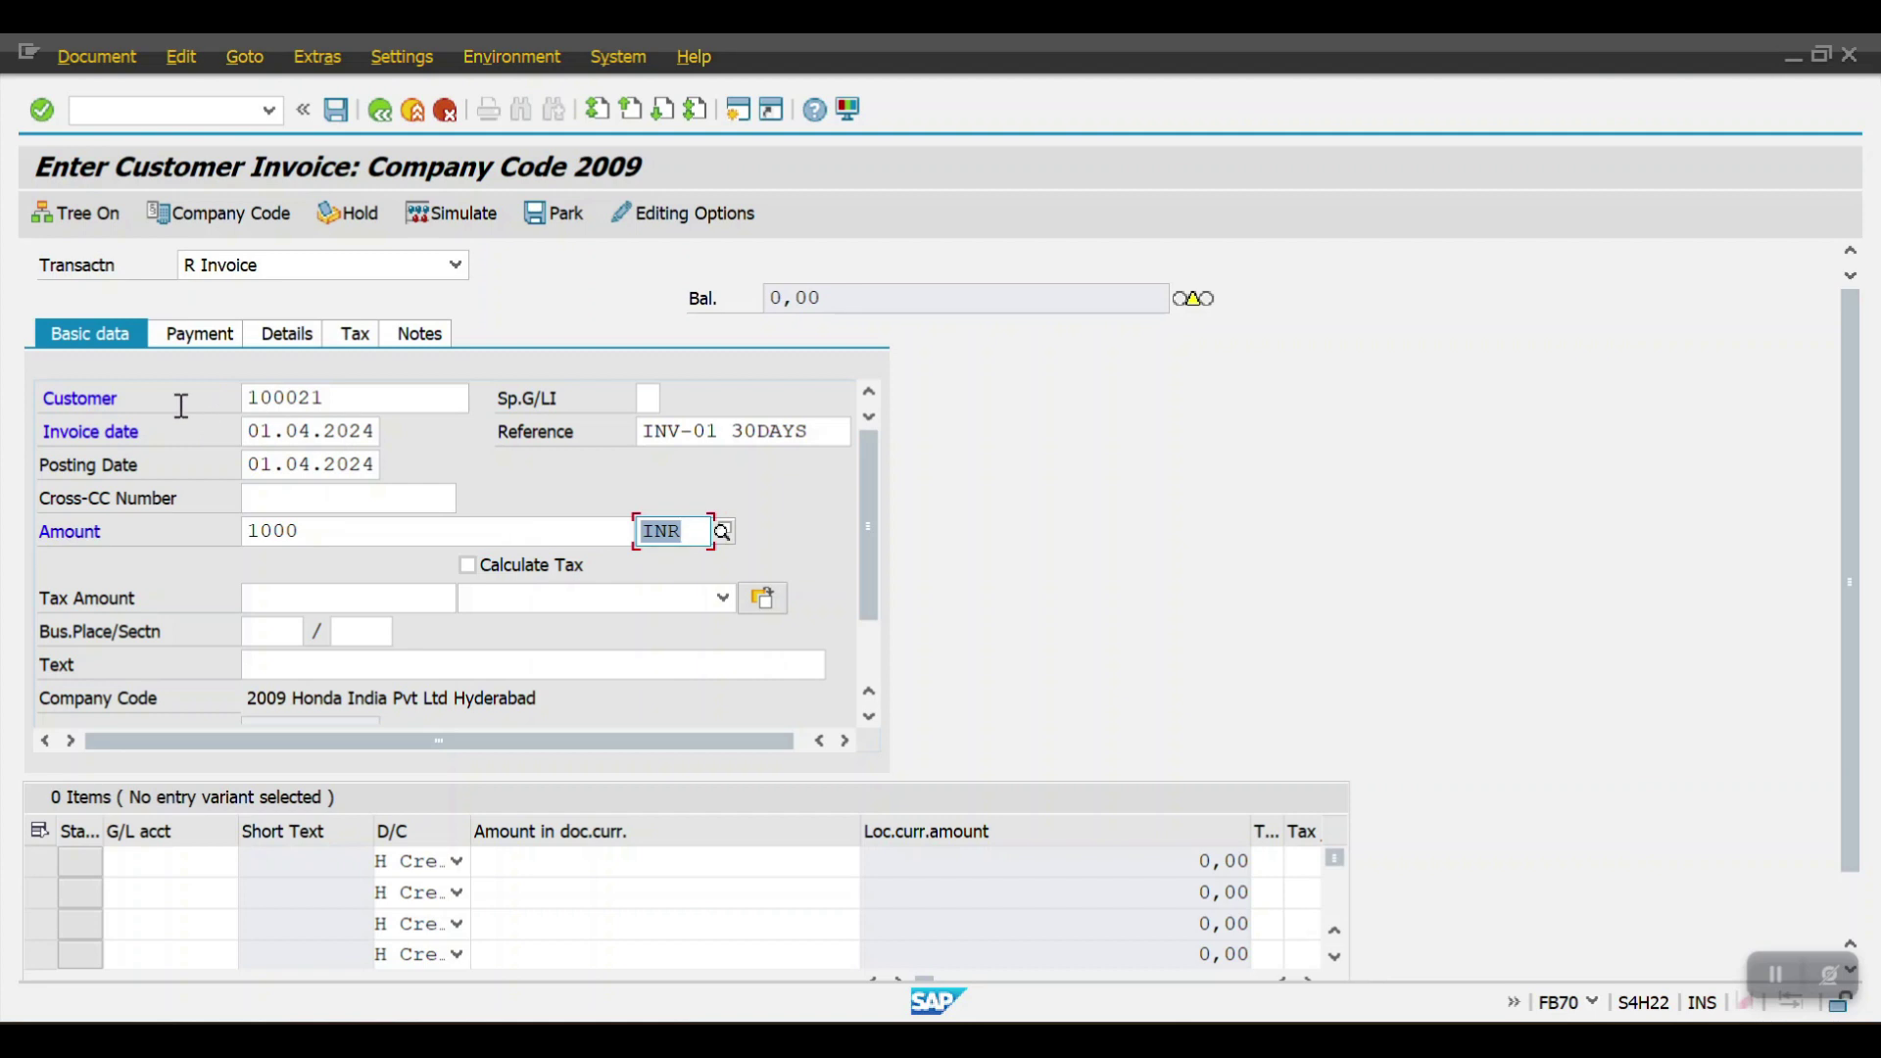
pyautogui.click(187, 869)
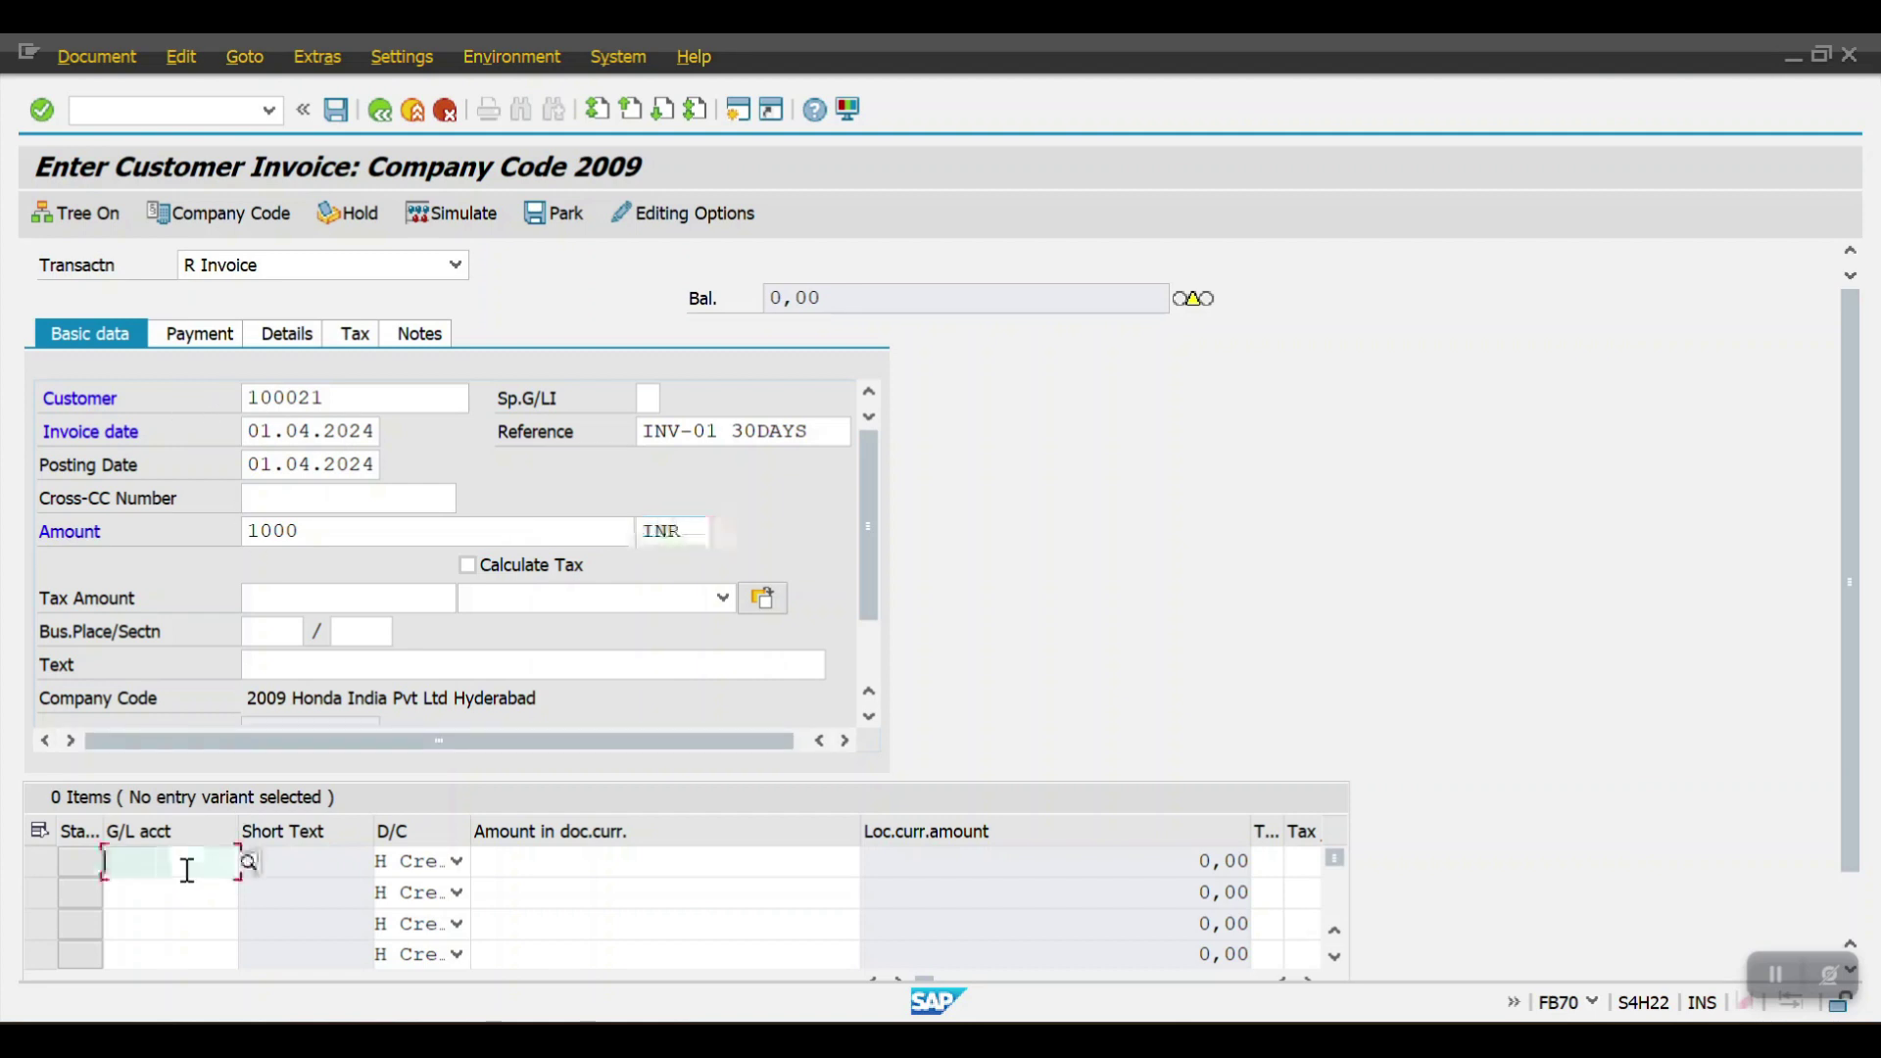
pyautogui.press('Return')
# Assign payment terms C001 to the invoice and accept the change of terms.
pyautogui.click(200, 334)
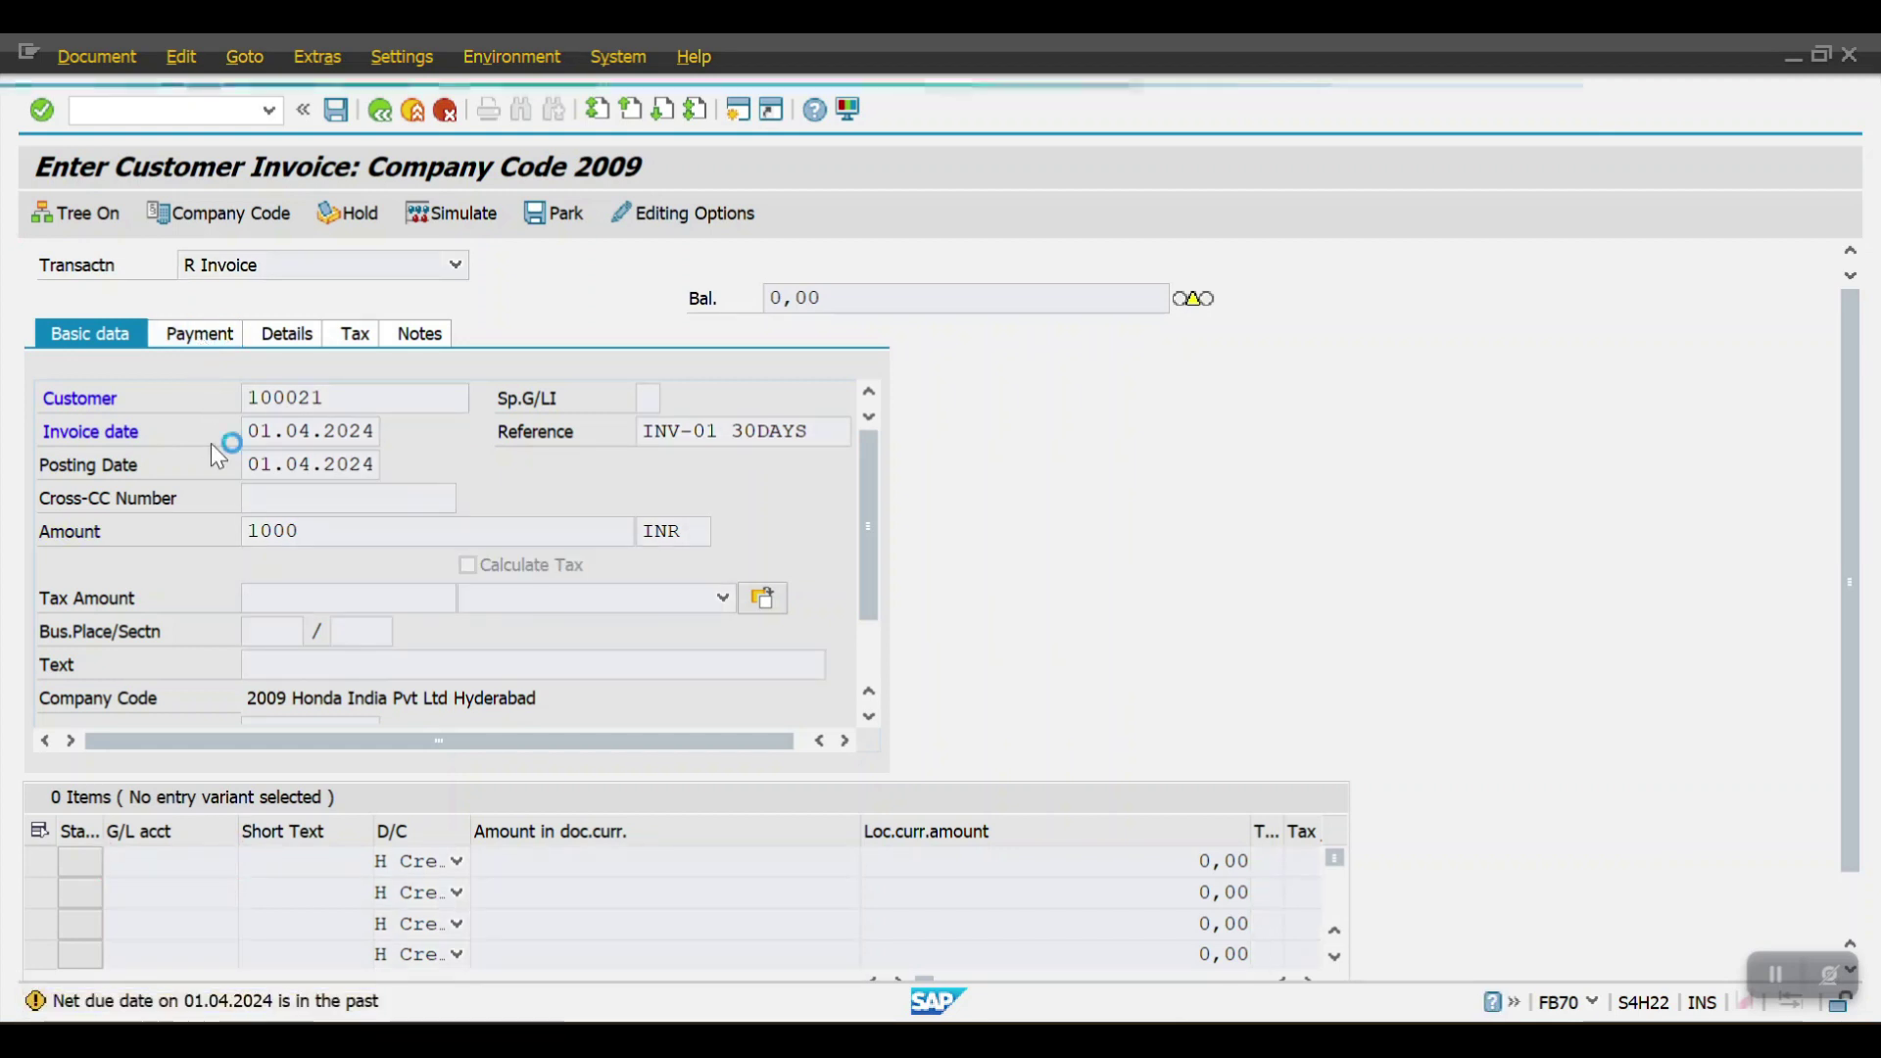
pyautogui.click(613, 396)
pyautogui.write('c')
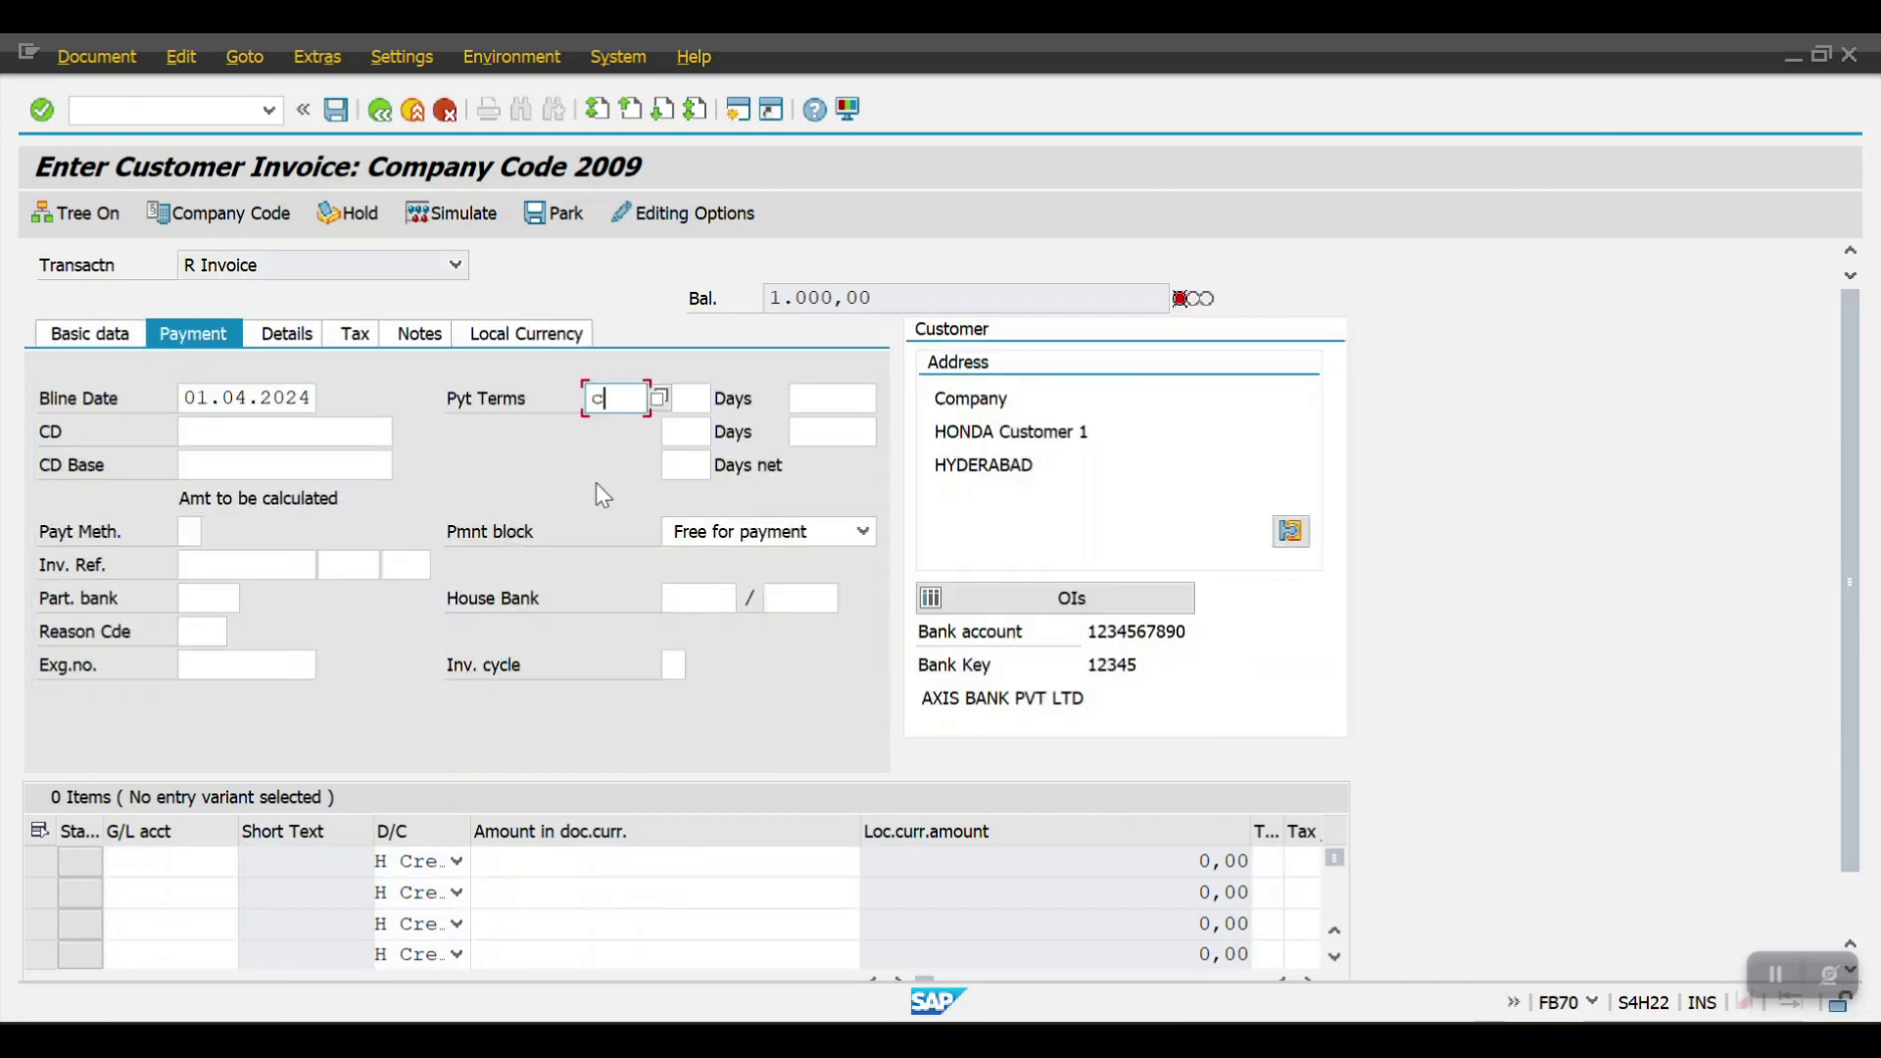
pyautogui.write('001')
pyautogui.press('Return')
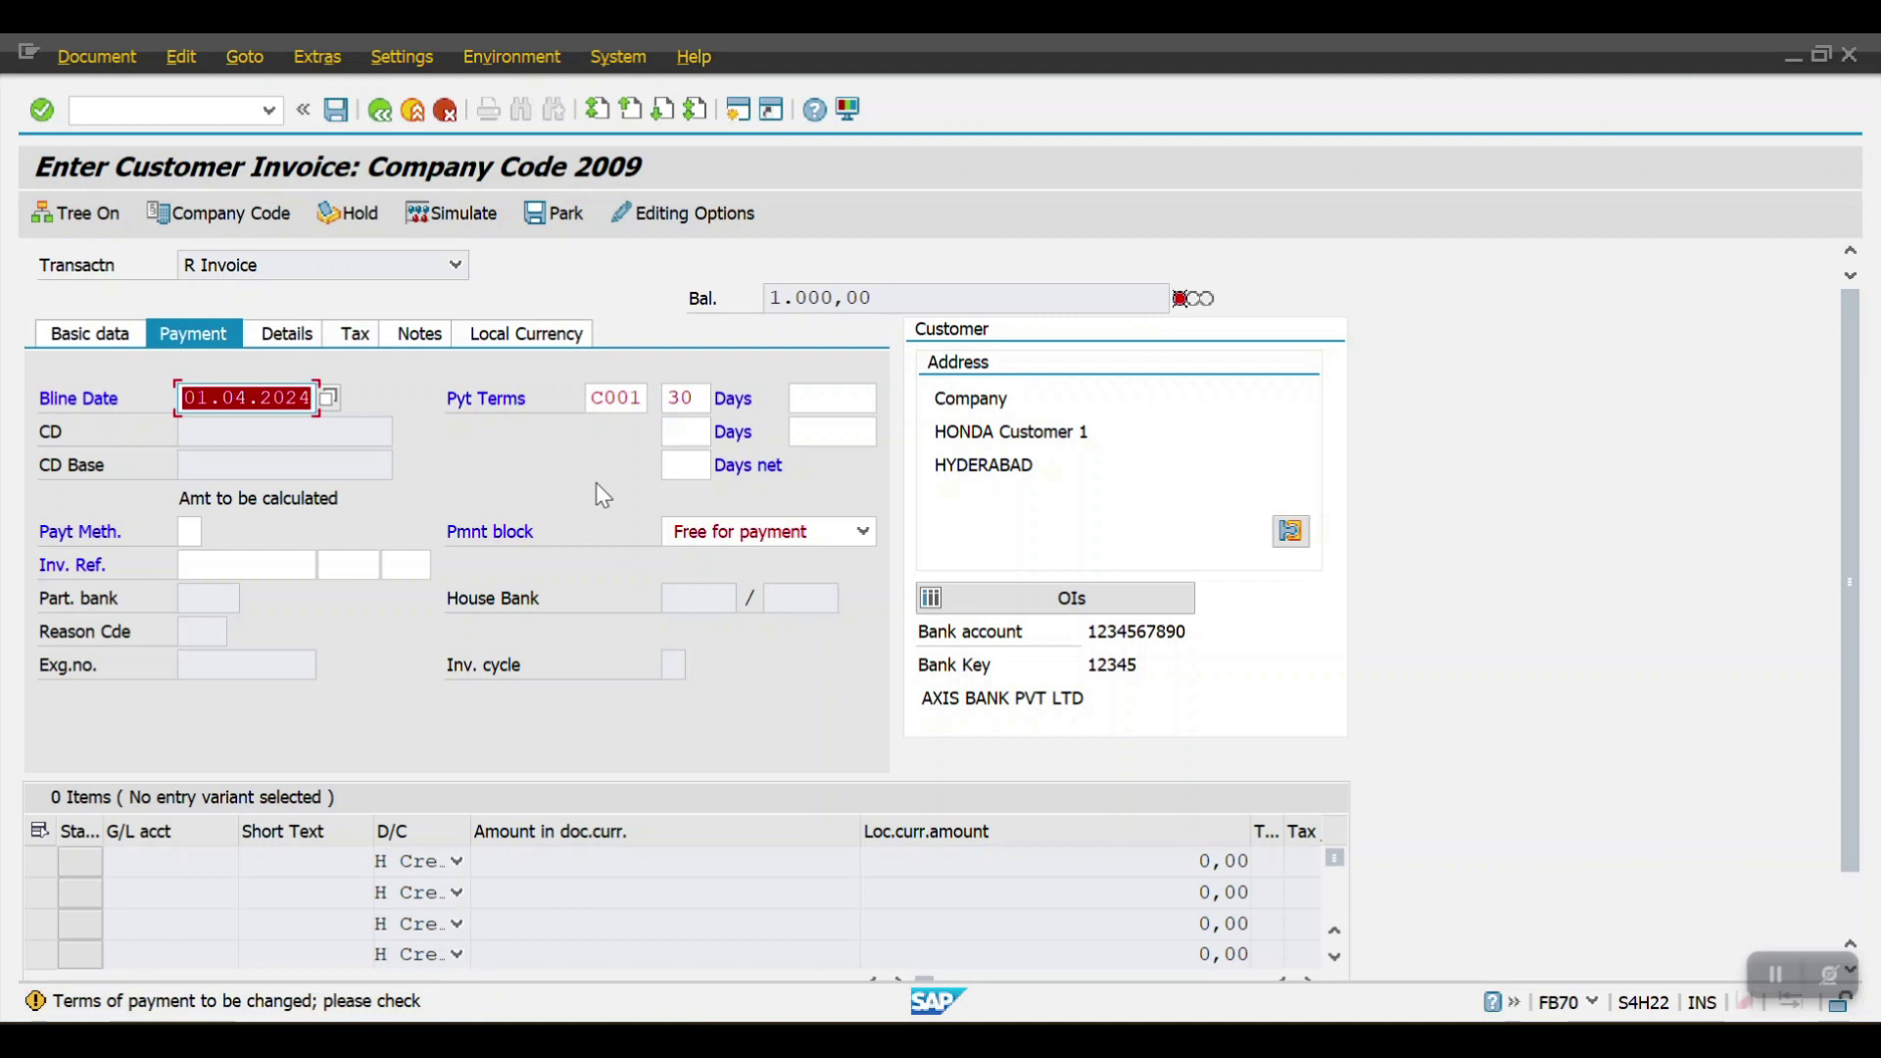
pyautogui.press('Return')
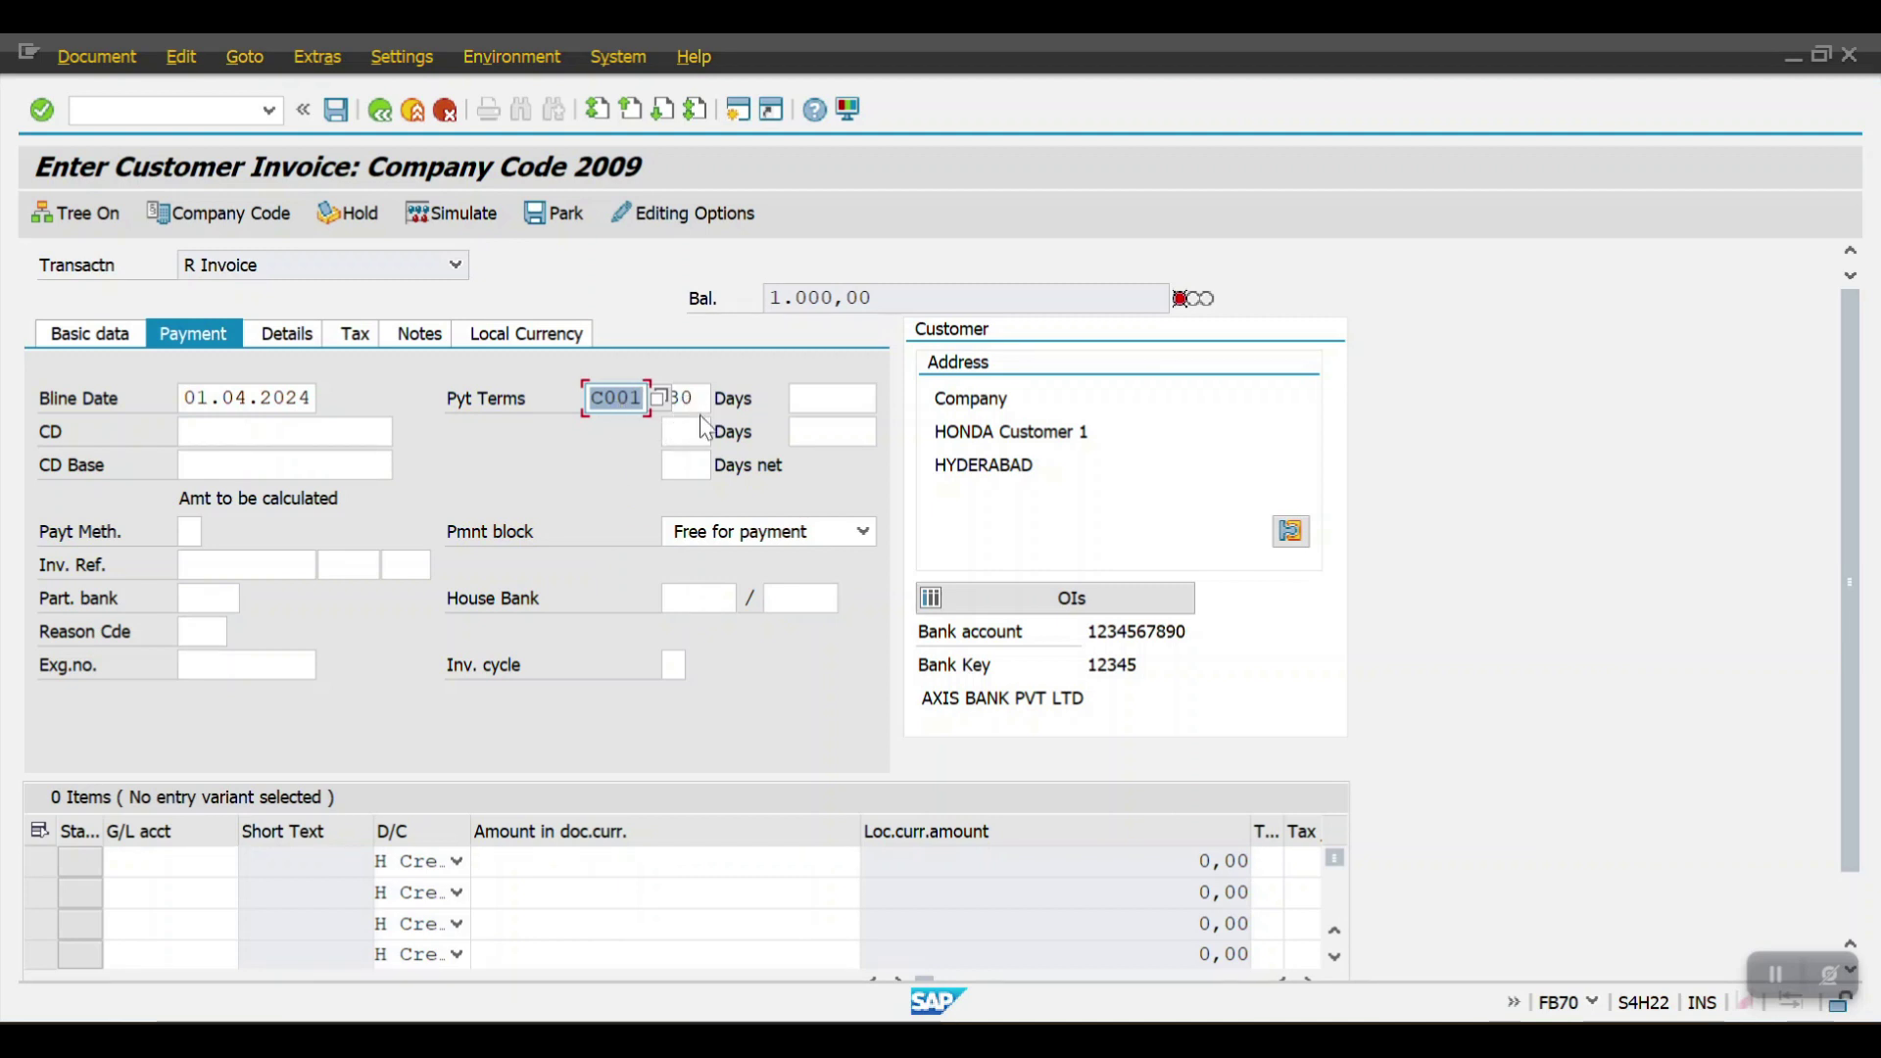
# Add a credit line item of 1000 to the Sales Revenue G/L account in the invoice's basic data.
pyautogui.click(74, 341)
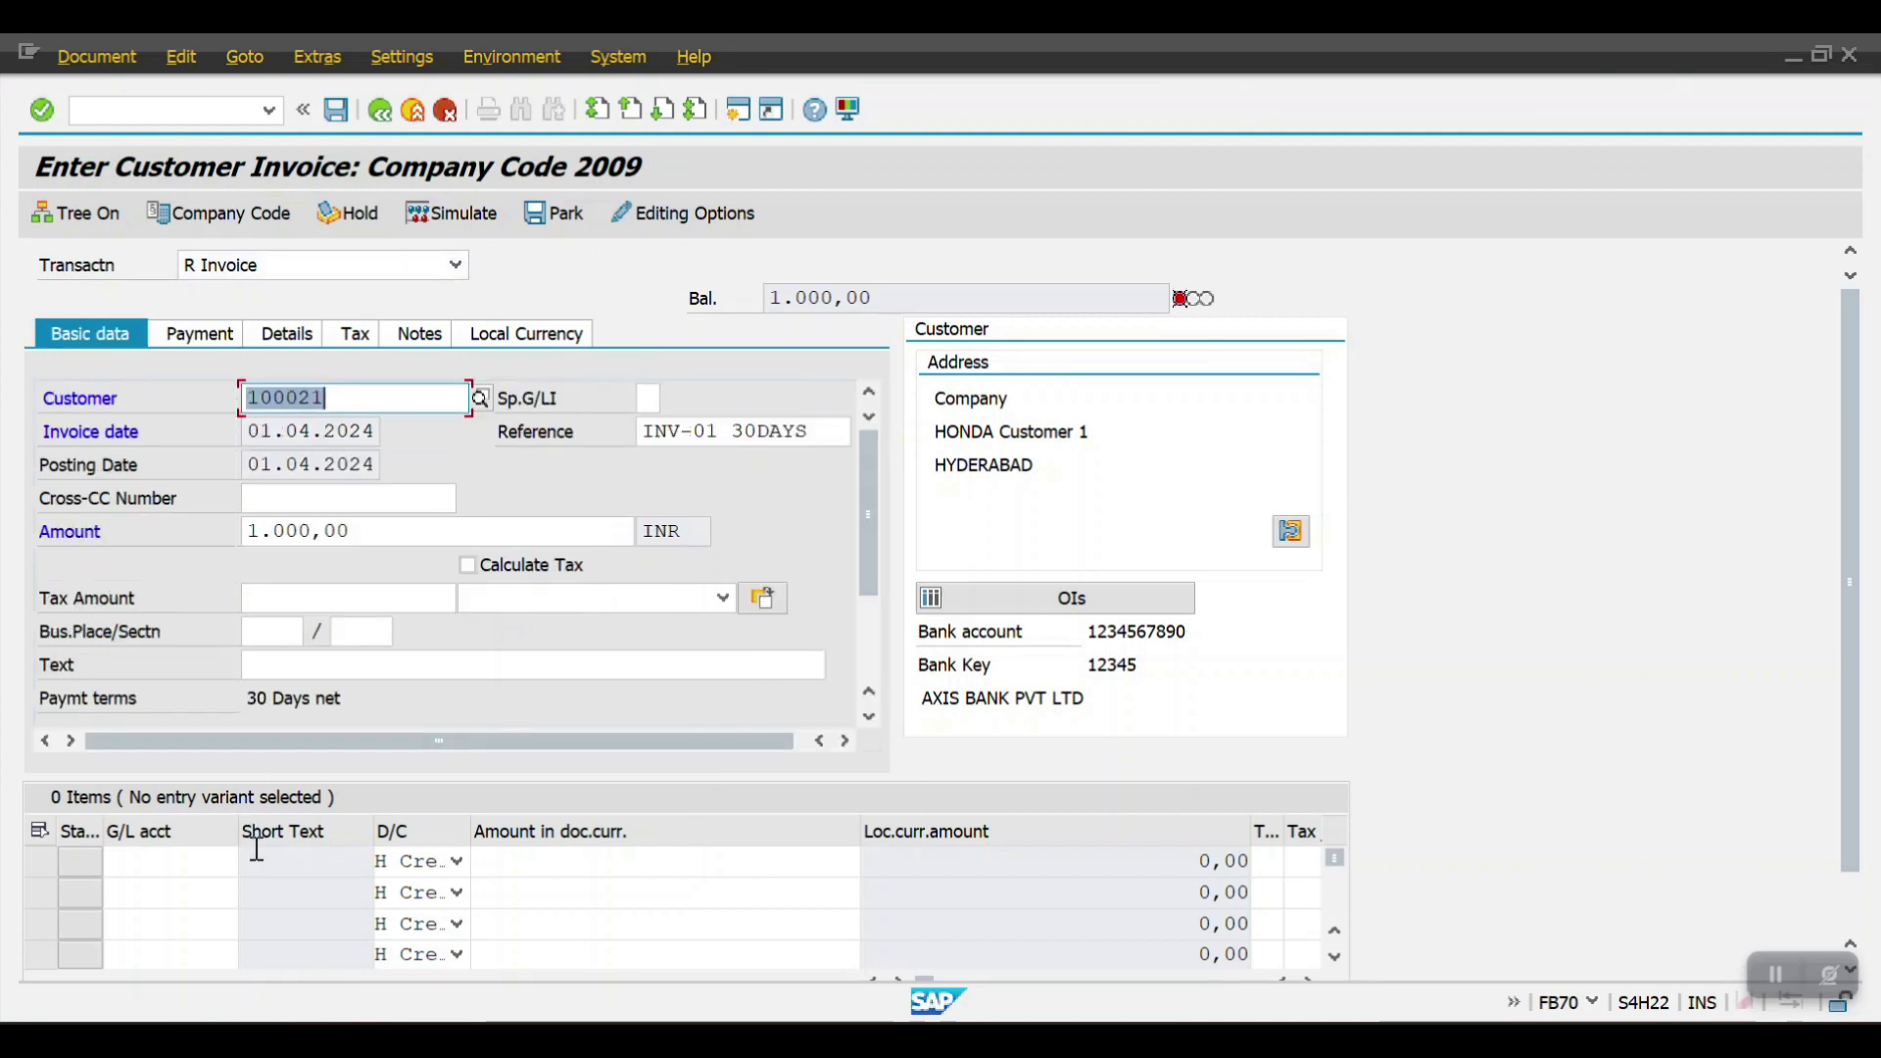
pyautogui.click(190, 866)
pyautogui.write('4000000')
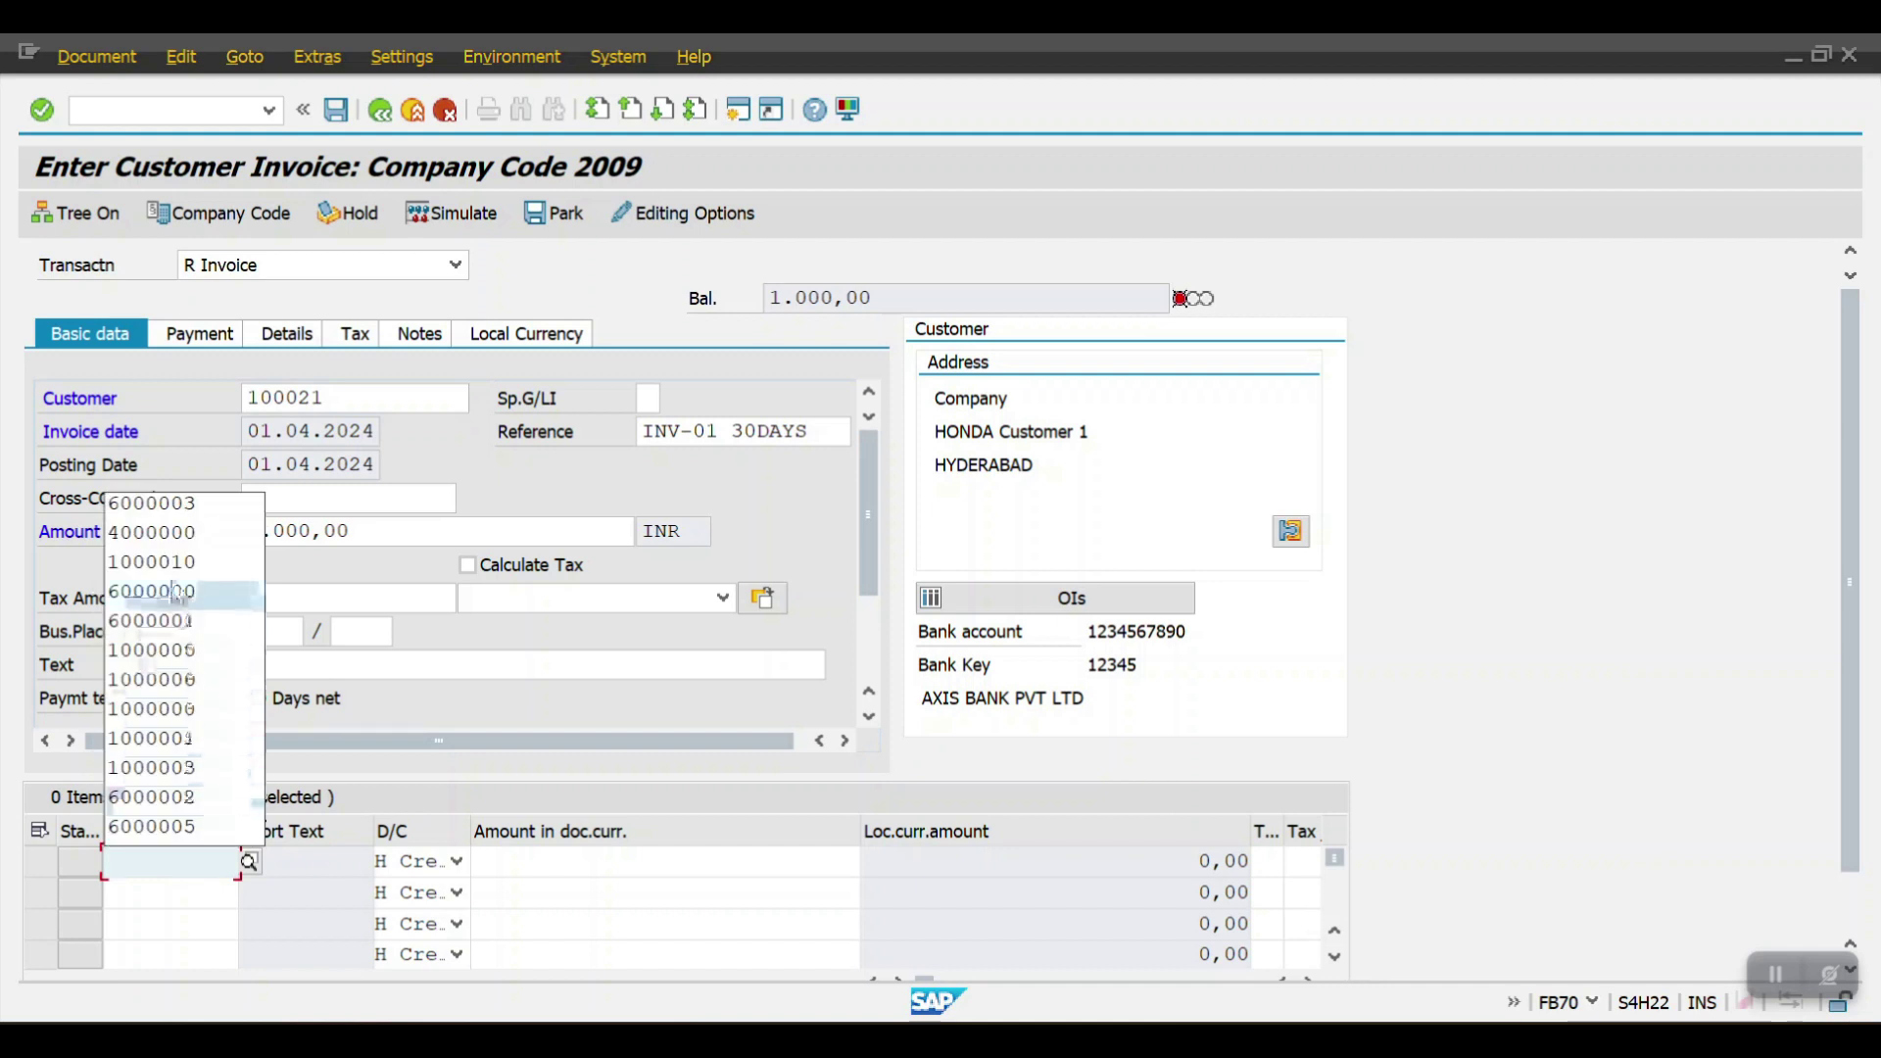
pyautogui.press('Tab')
pyautogui.press('Tab')
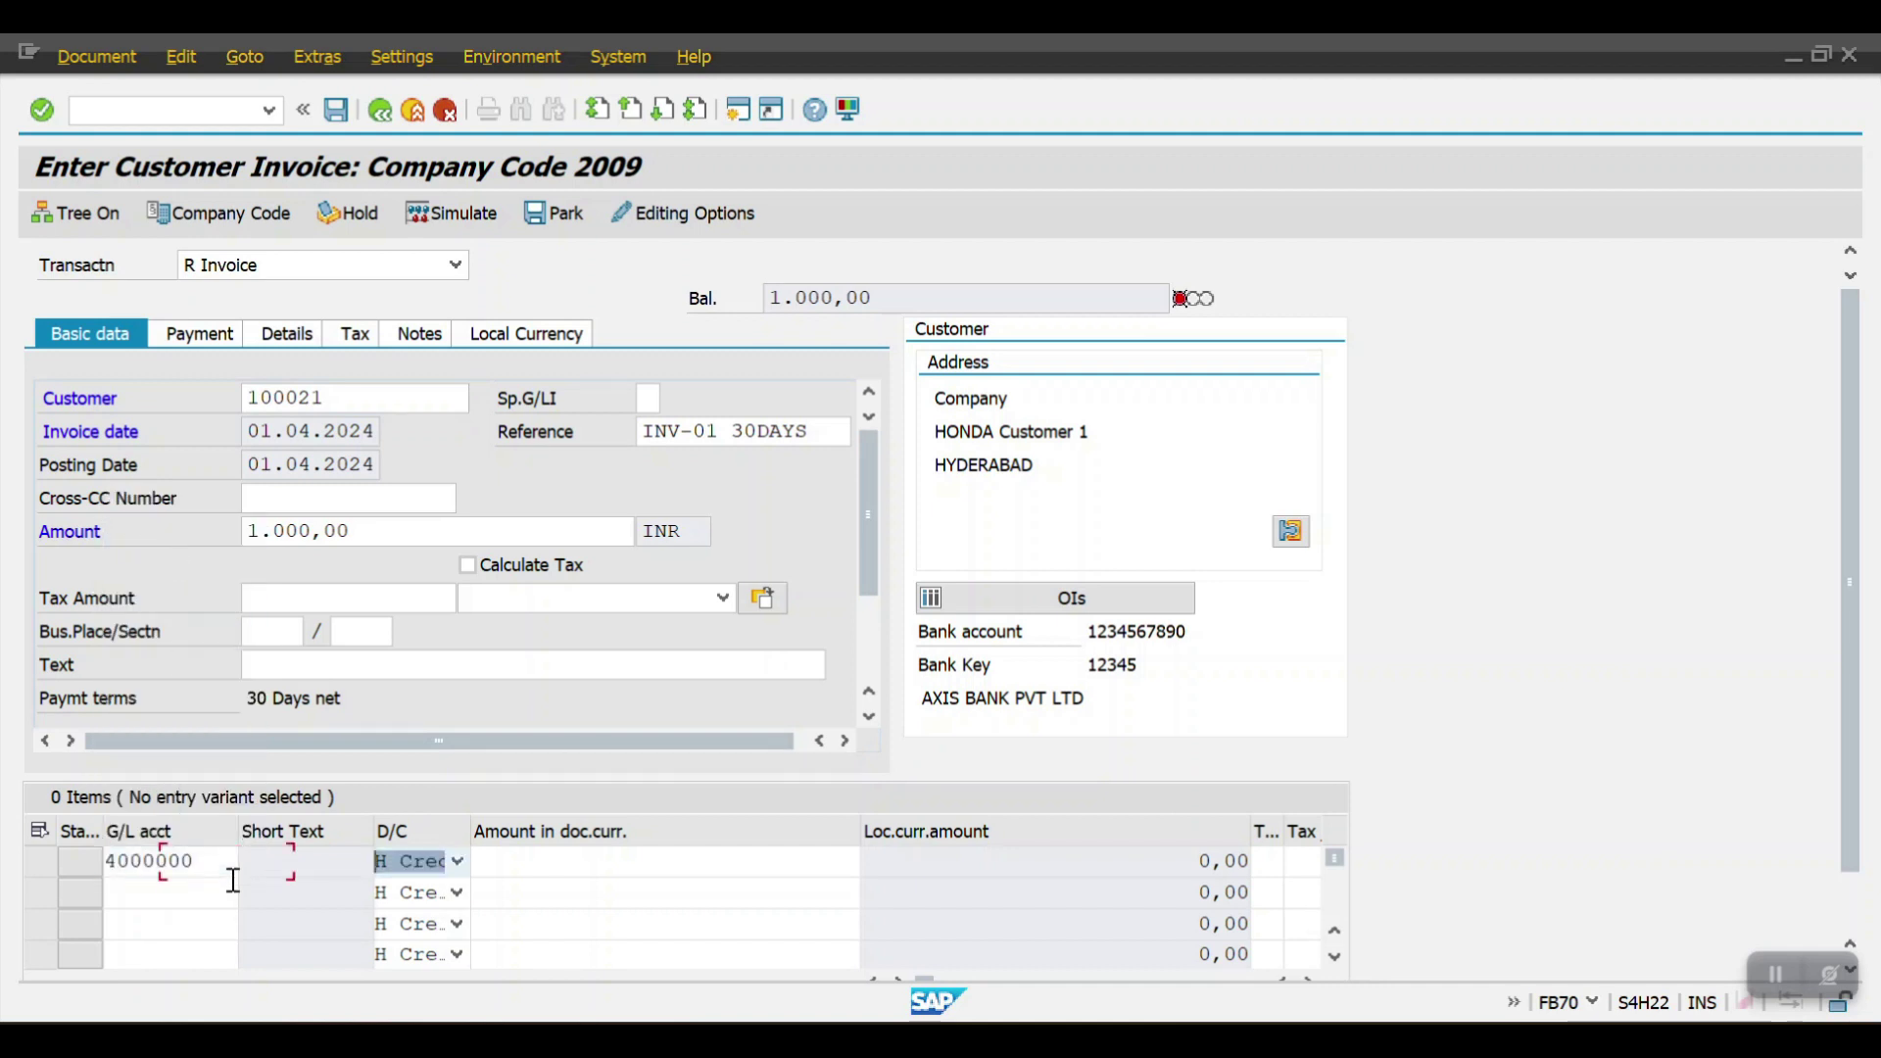
pyautogui.write('100')
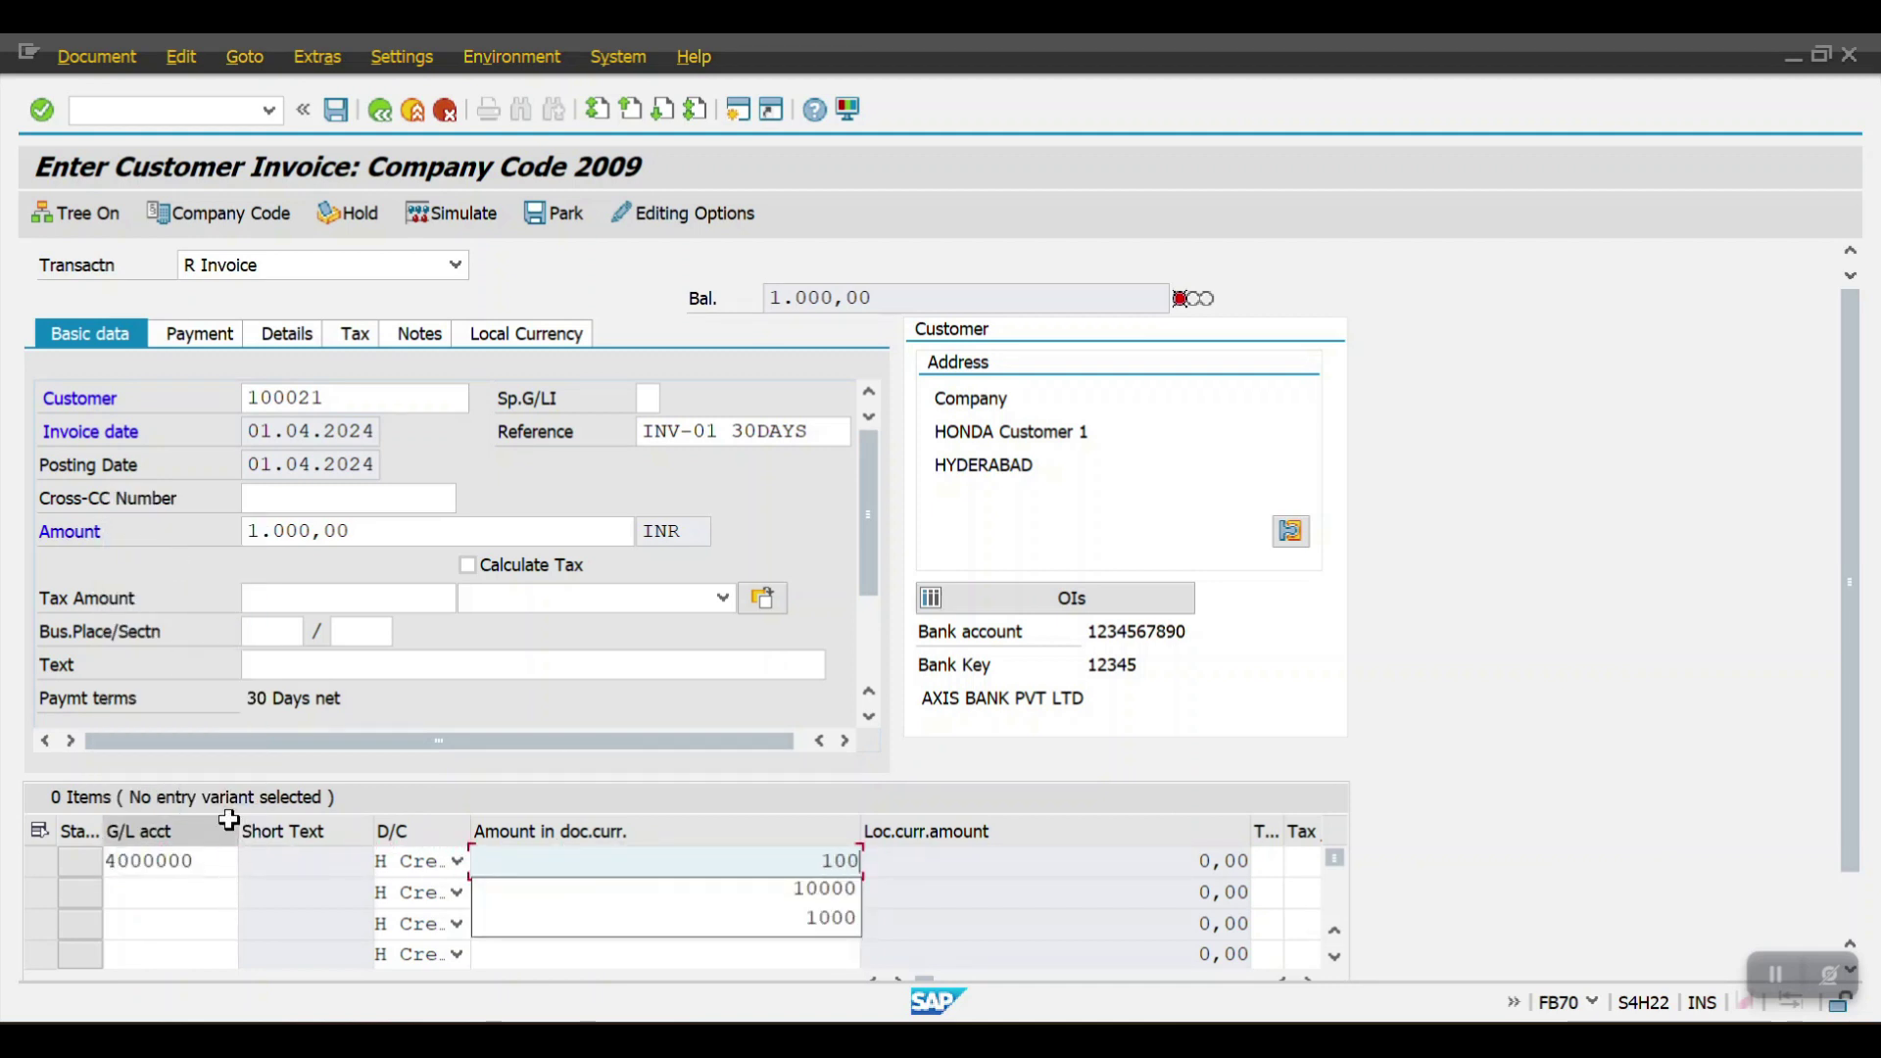
pyautogui.write('0')
# Assign profit center SALES 1 to the sales revenue line item and confirm the entry.
pyautogui.press('Tab')
pyautogui.press('Tab')
pyautogui.press('Tab')
pyautogui.press('Tab')
pyautogui.press('Tab')
pyautogui.press('Tab')
pyautogui.press('Tab')
pyautogui.press('Tab')
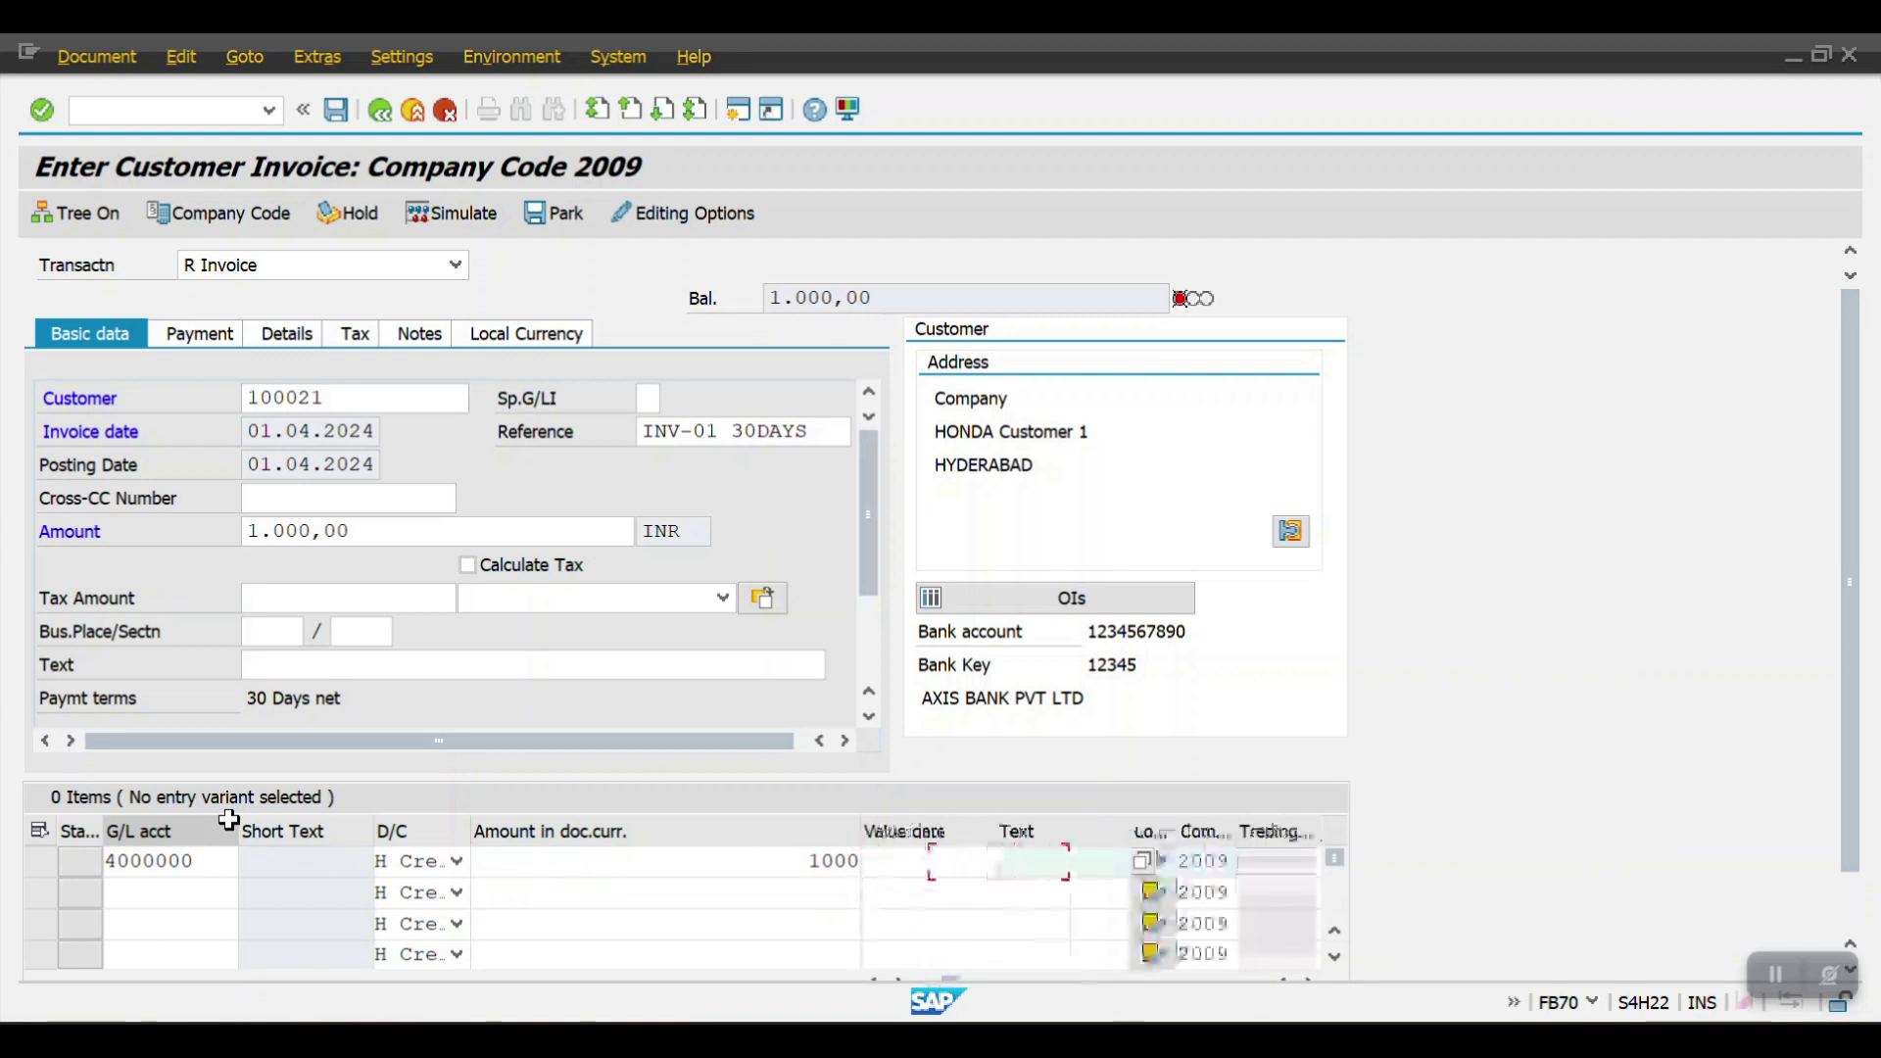
pyautogui.press('Tab')
pyautogui.press('Tab')
pyautogui.press('Tab')
pyautogui.press('Tab')
pyautogui.press('Tab')
pyautogui.press('Tab')
pyautogui.press('Tab')
pyautogui.press('Tab')
pyautogui.press('Tab')
pyautogui.press('Tab')
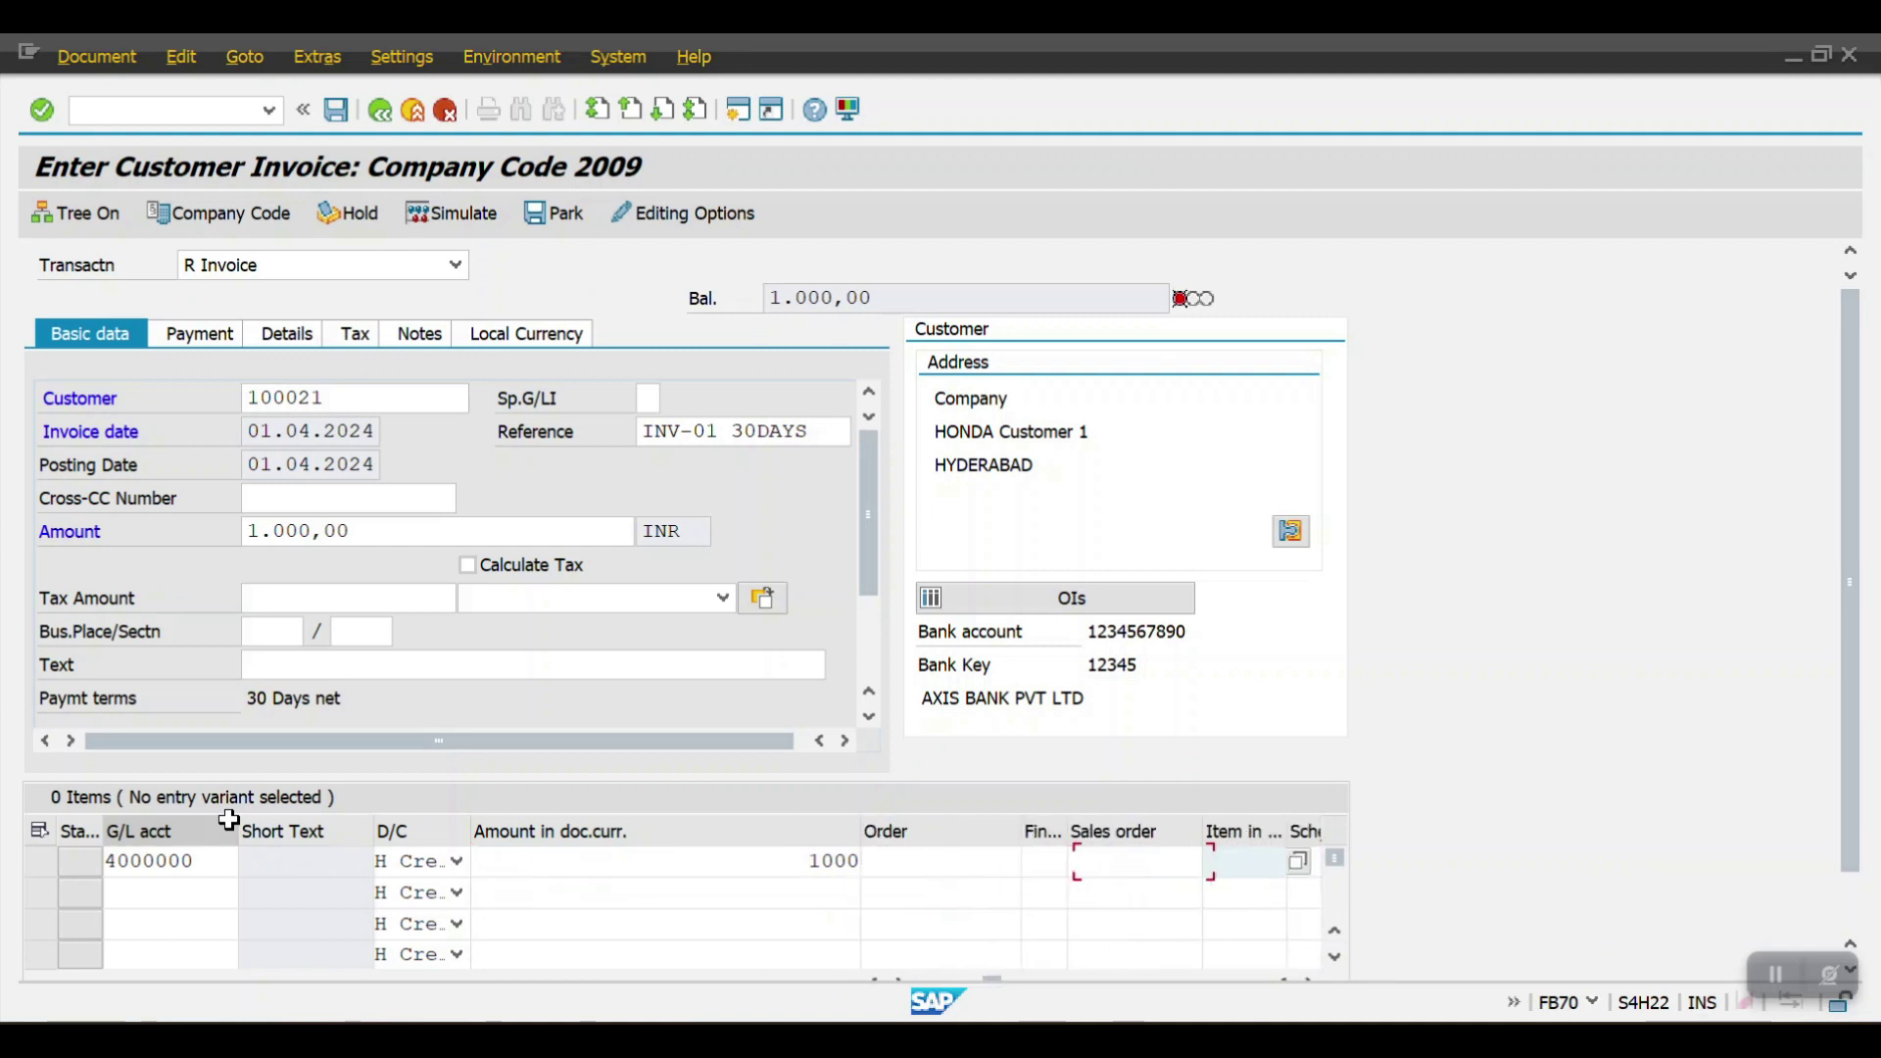
pyautogui.press('Tab')
pyautogui.press('Tab')
pyautogui.press('Tab')
pyautogui.press('Tab')
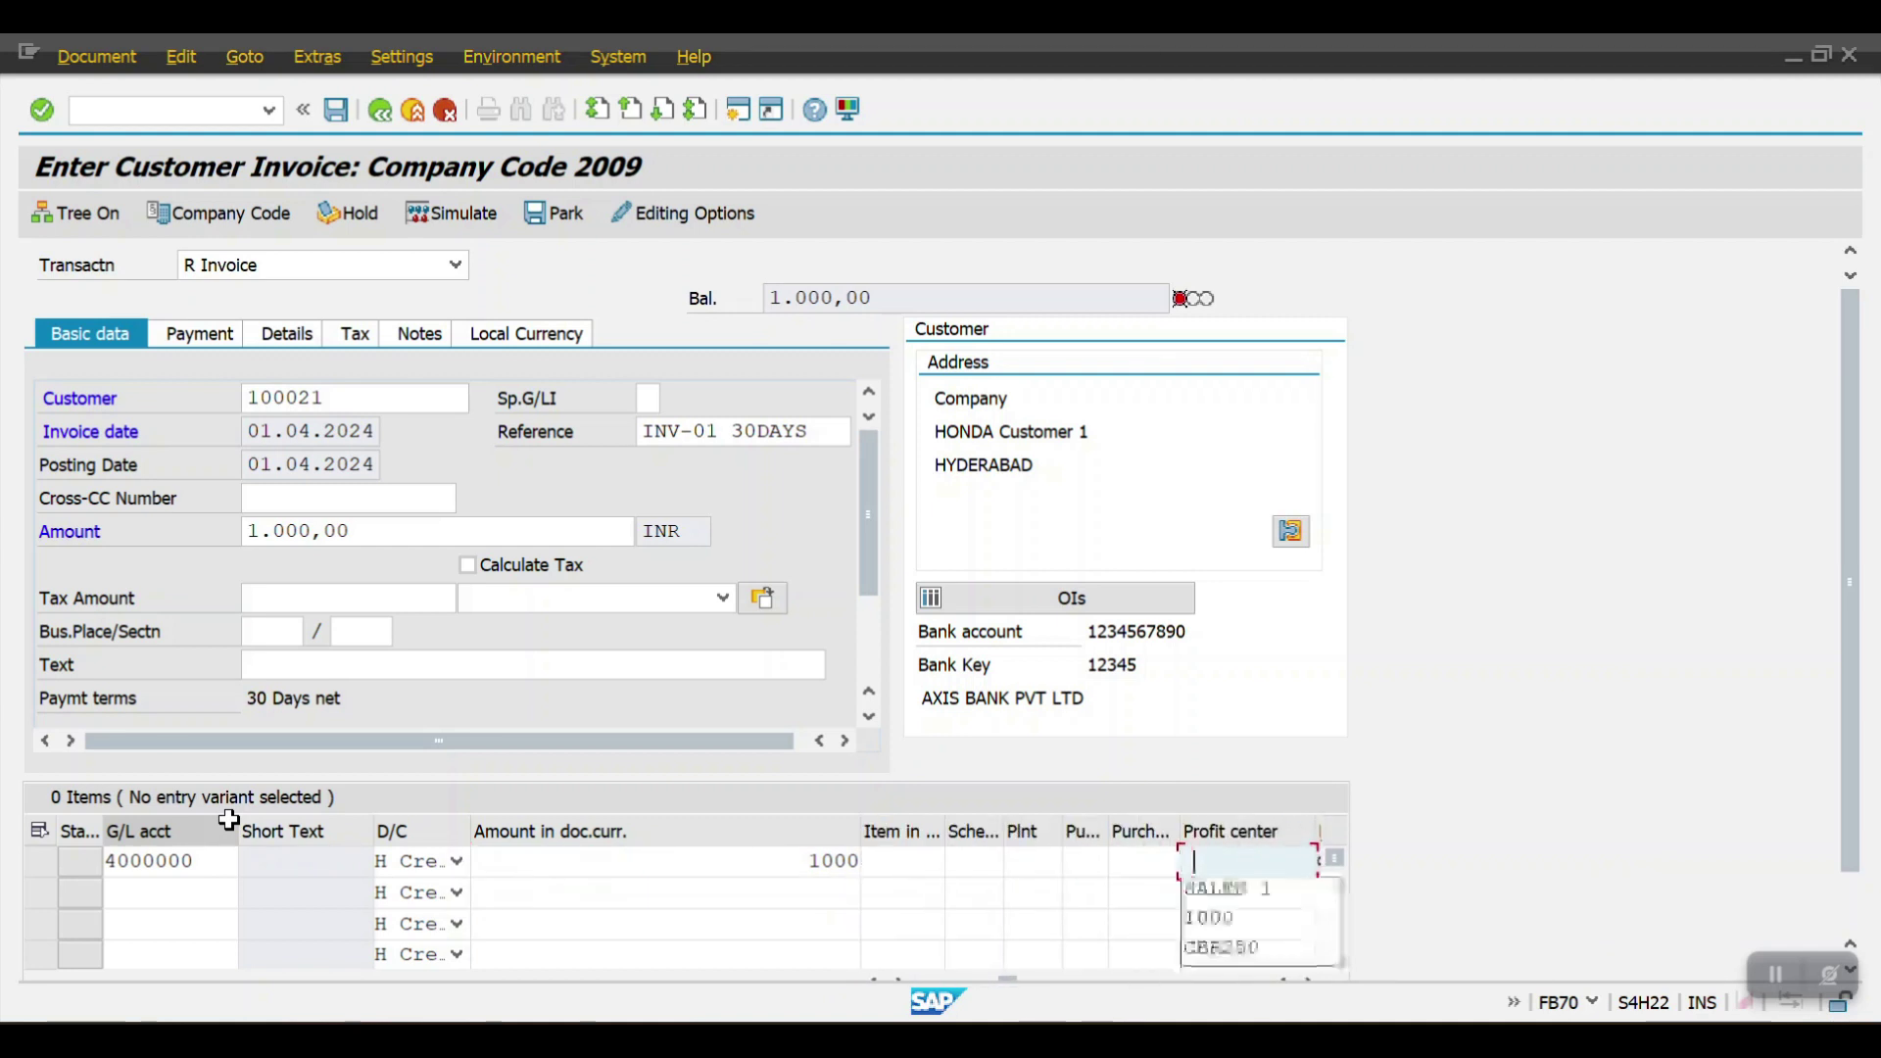
pyautogui.press('Return')
pyautogui.press('Return')
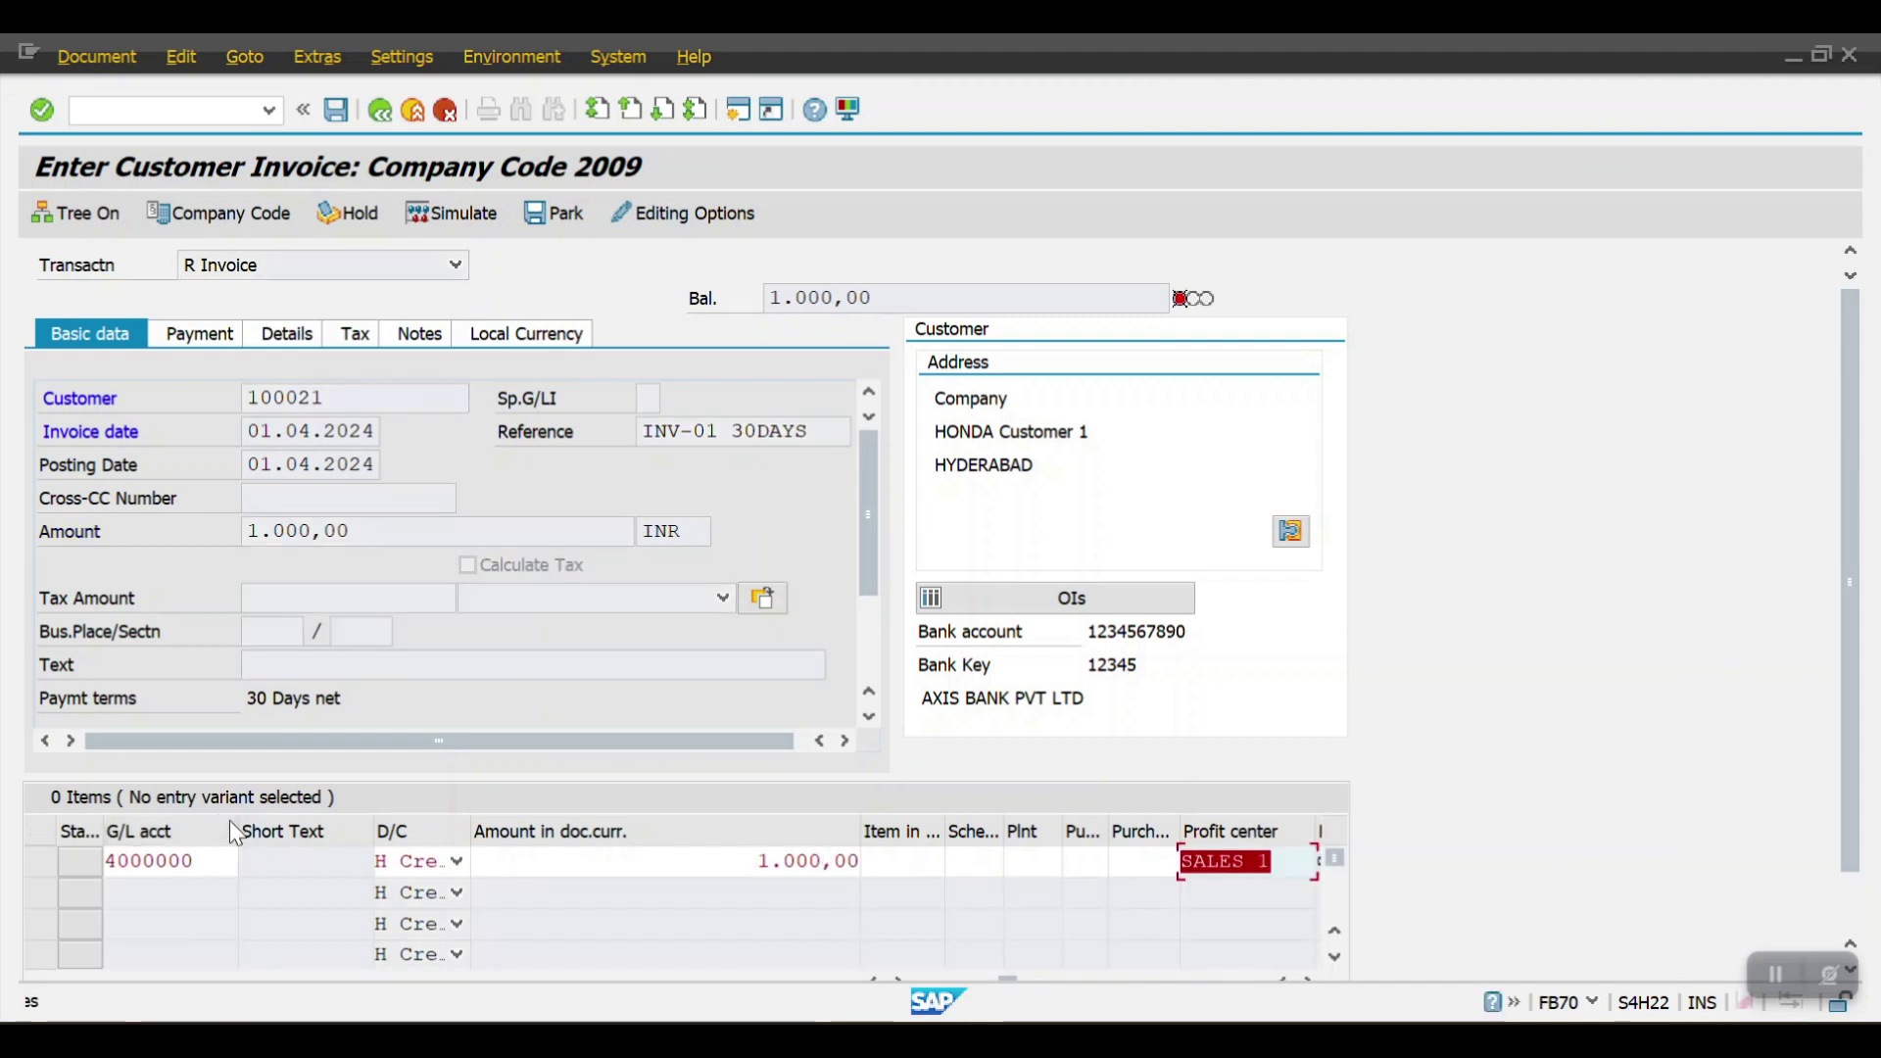
pyautogui.press('Return')
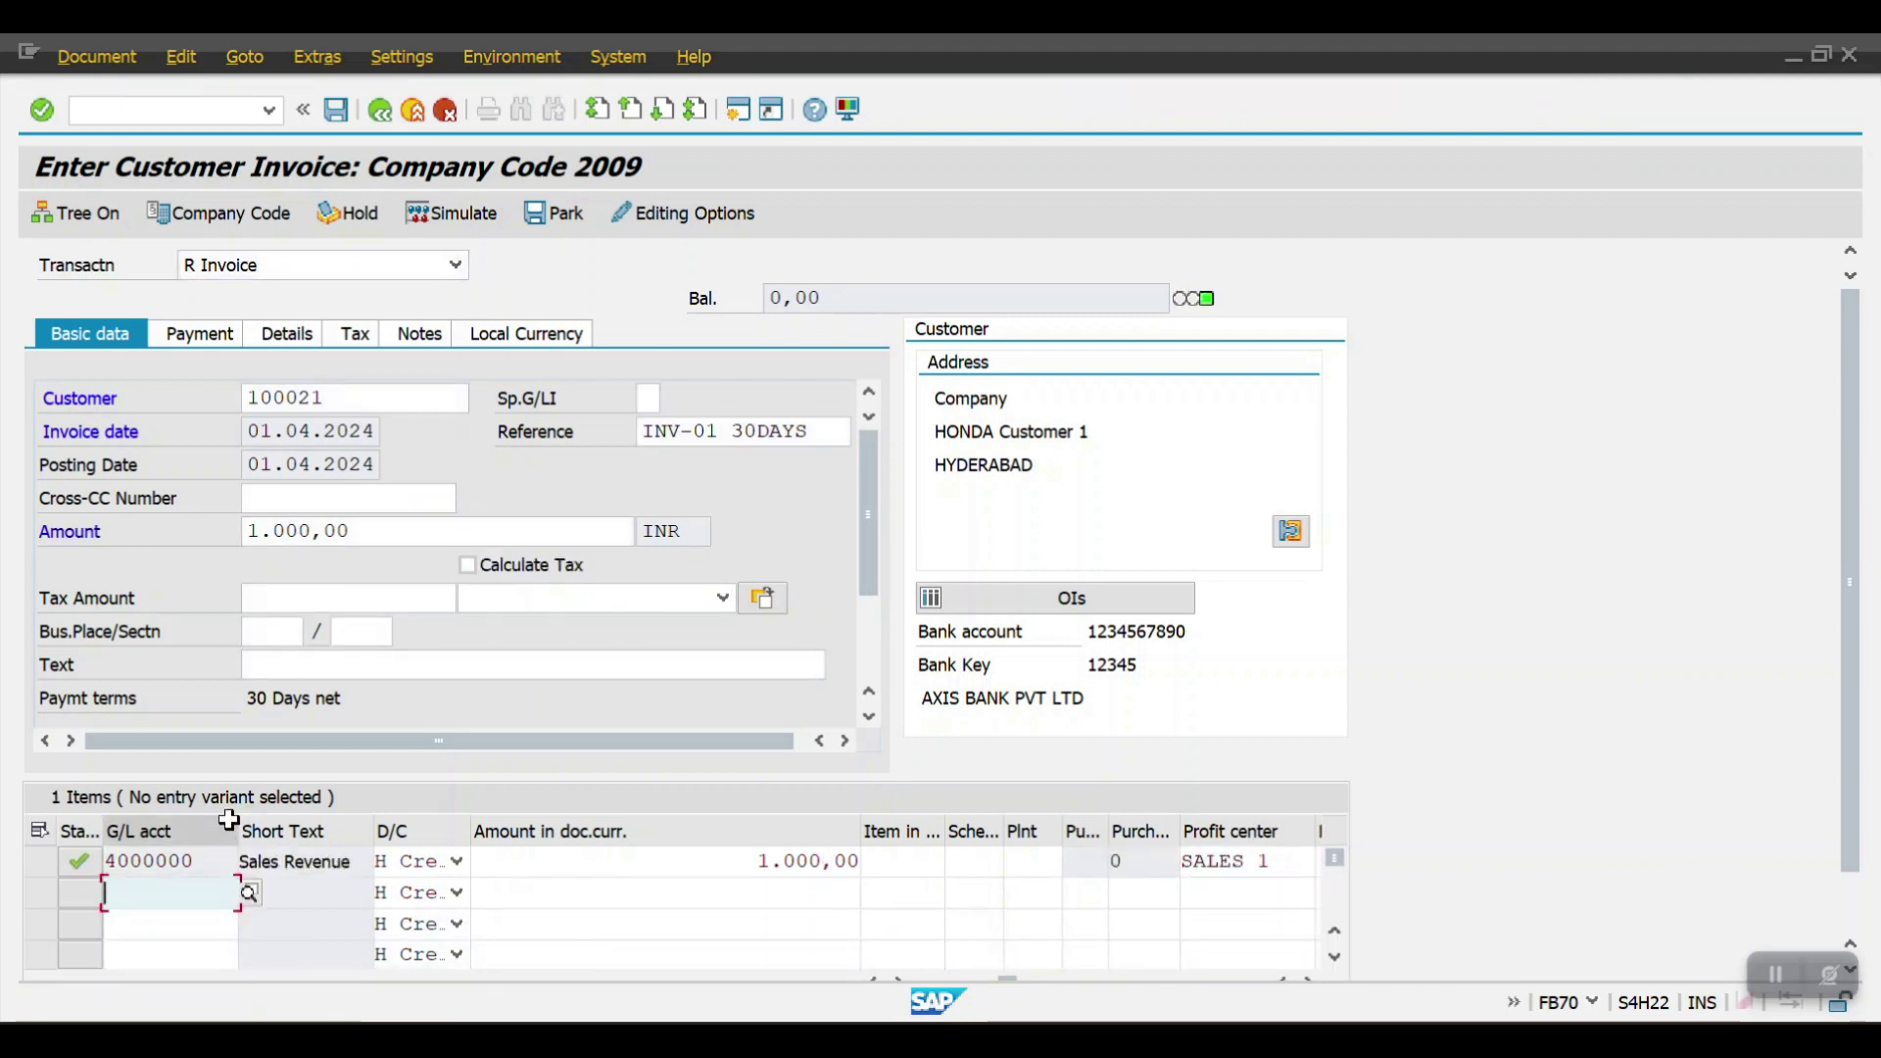
pyautogui.press('Return')
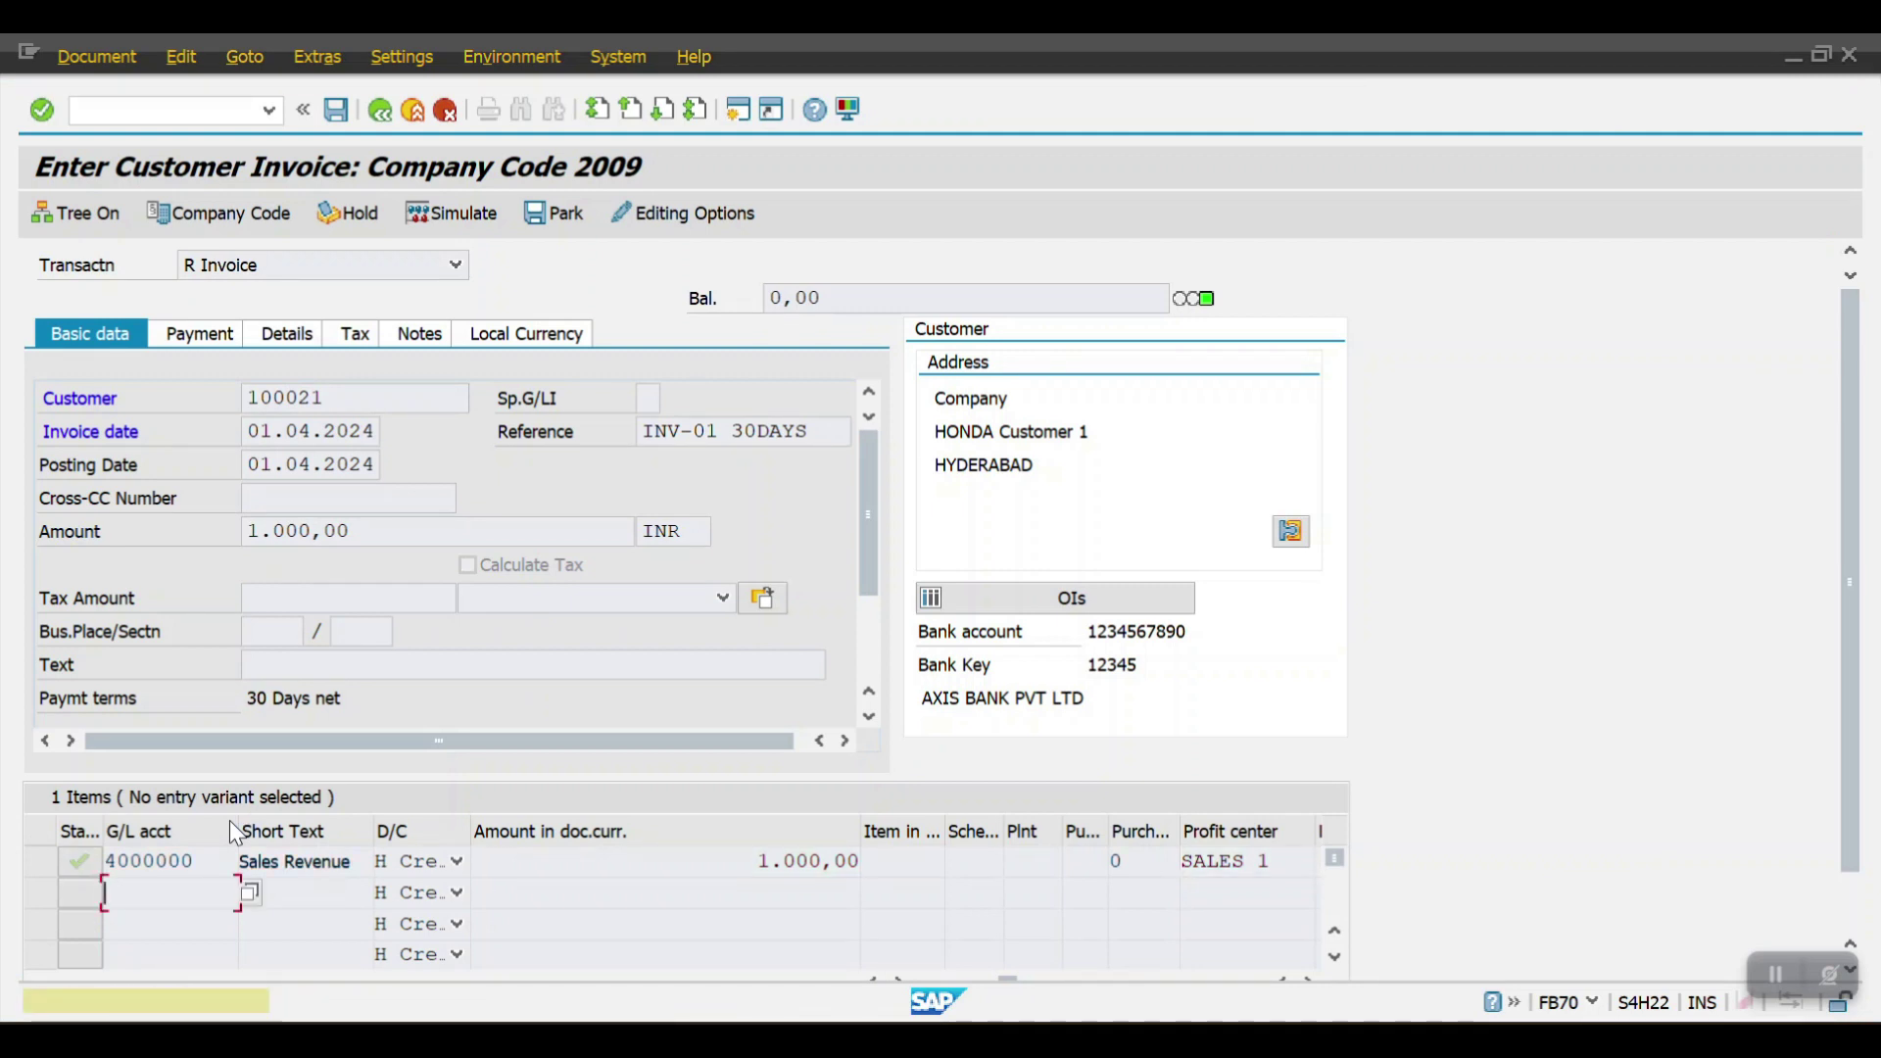
# Post the customer invoice and leave the invoice entry transaction.
pyautogui.hotkey('ctrl', 's')
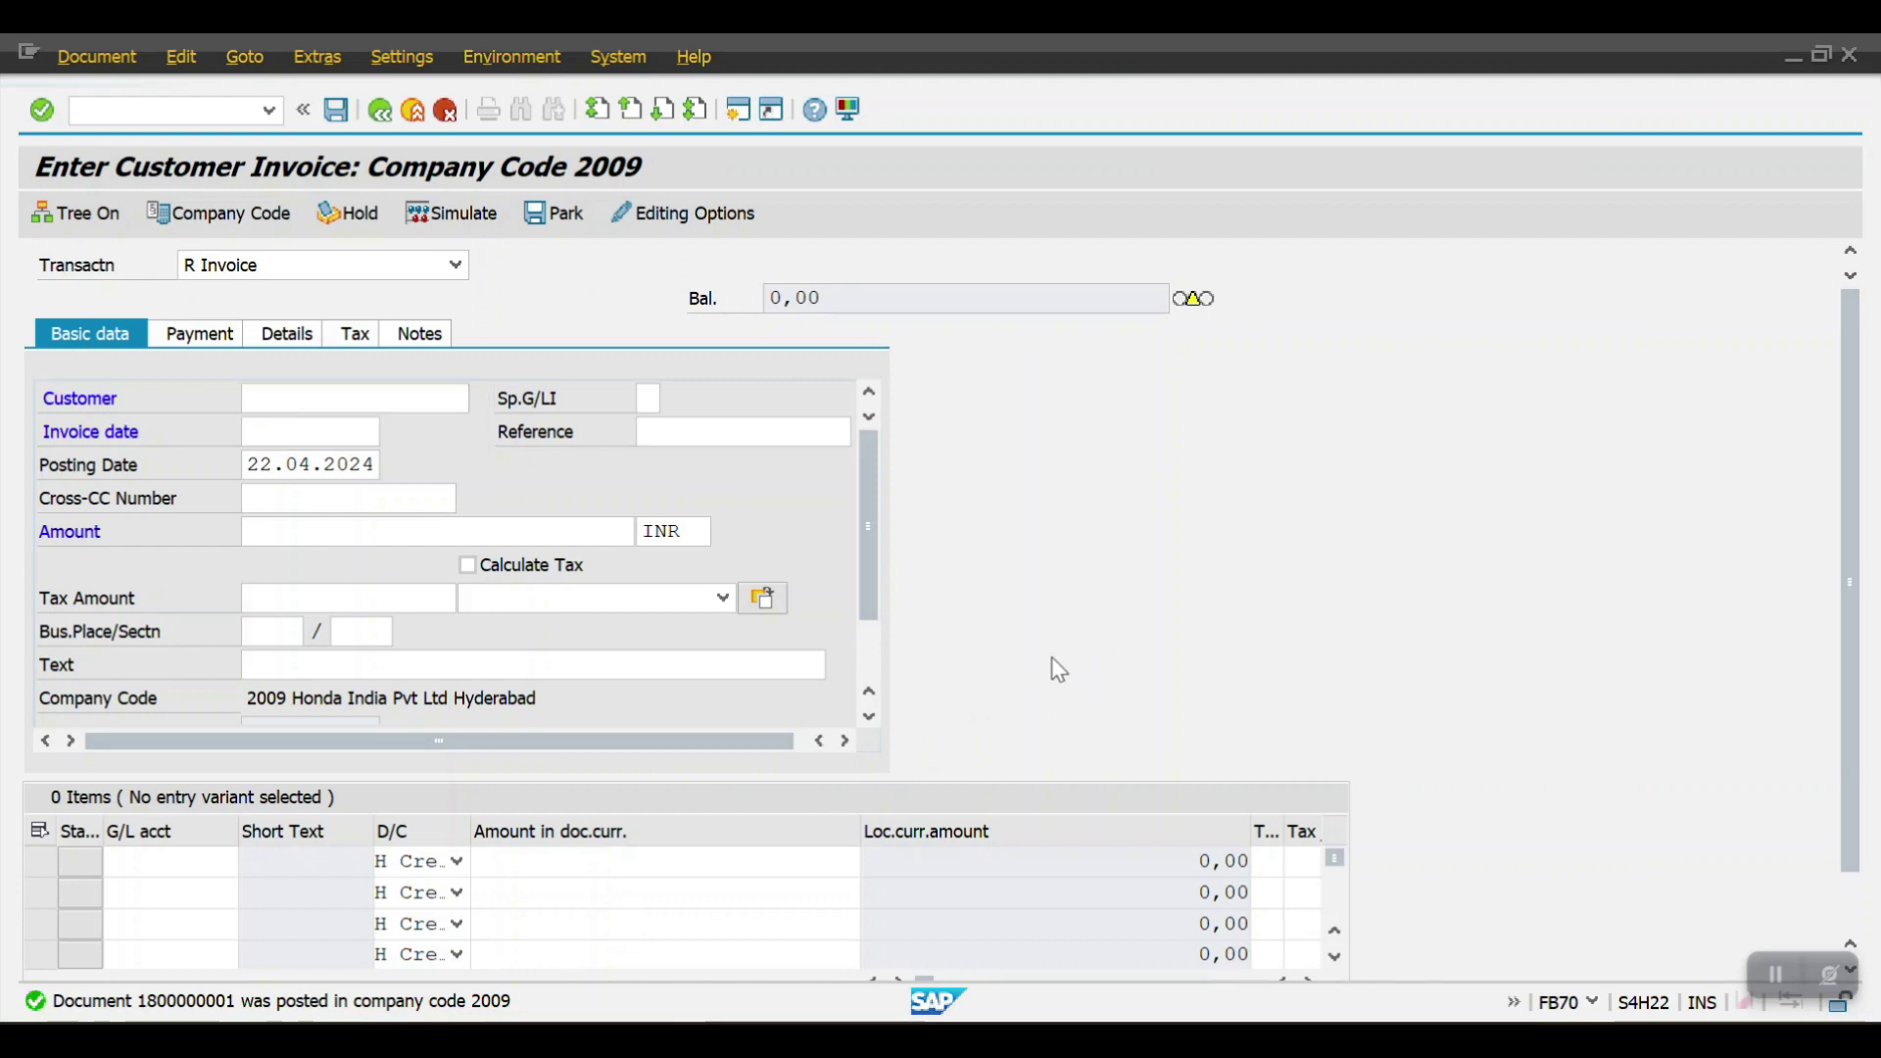
pyautogui.press('F3')
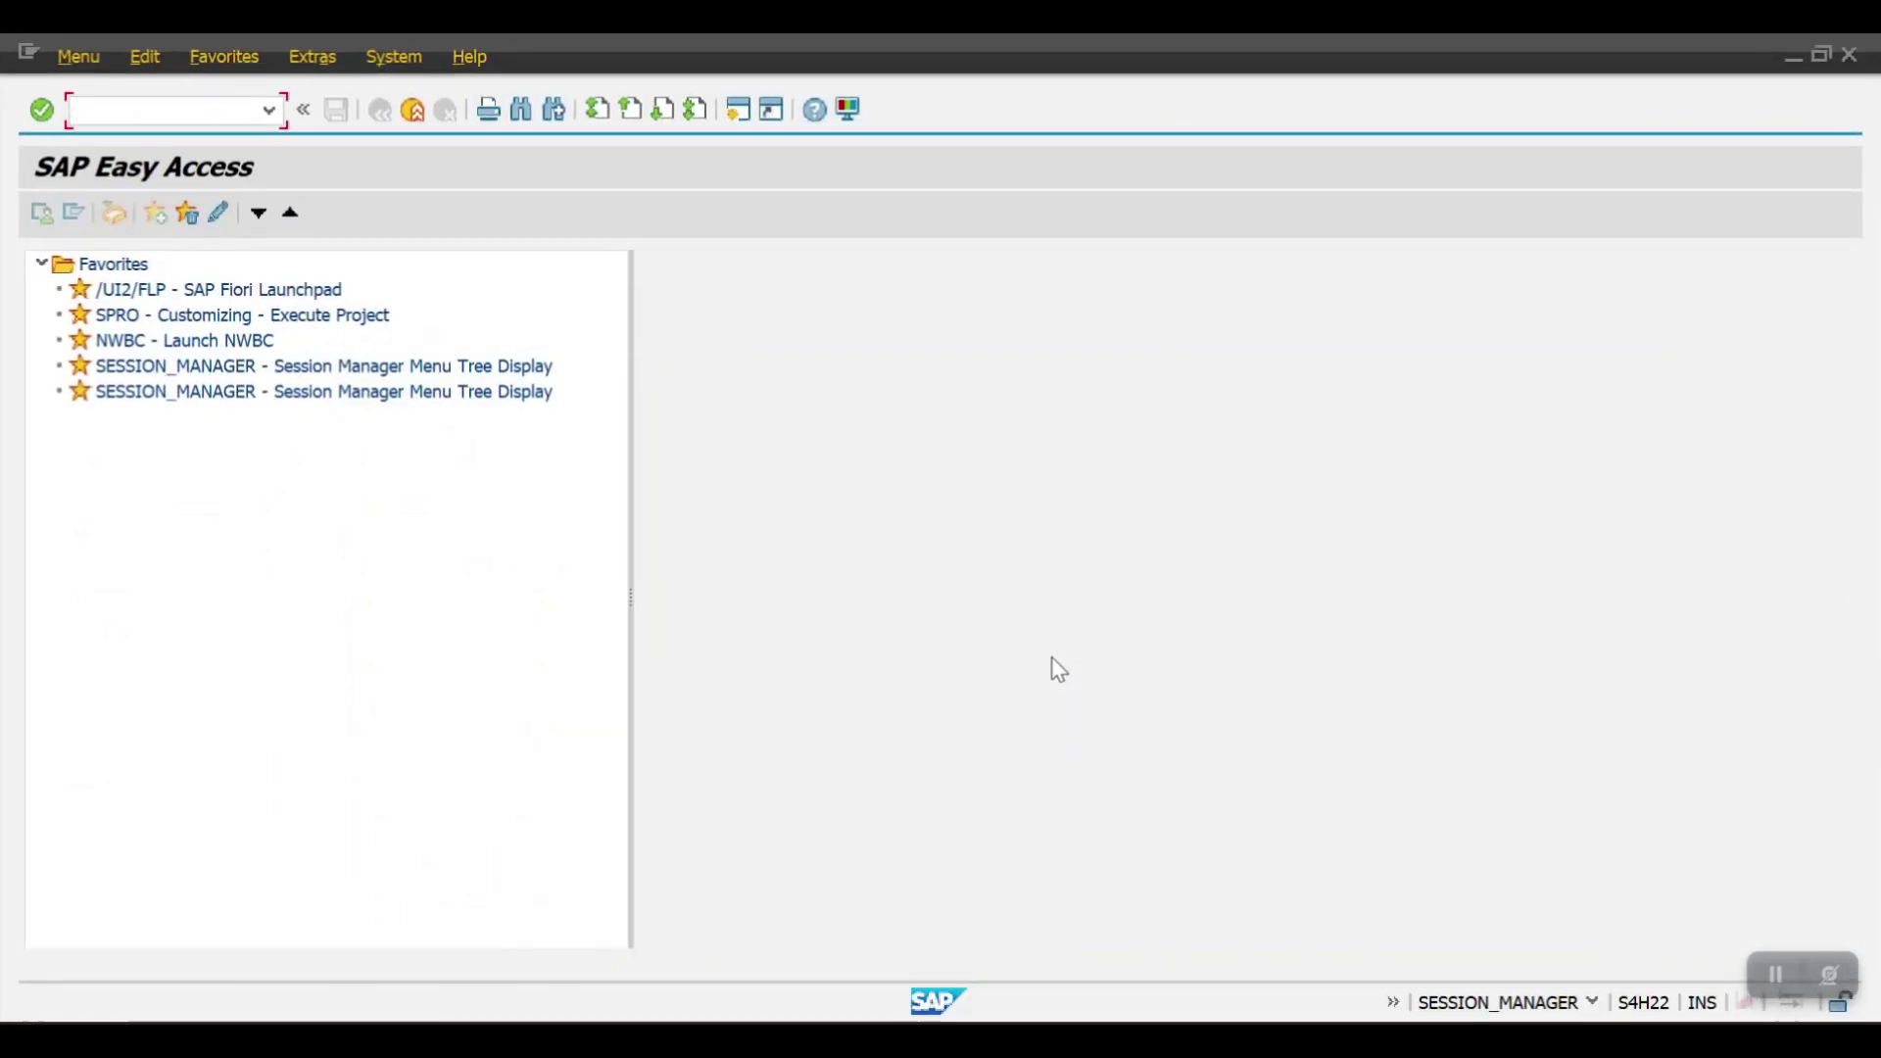
# Display the invoiced customer's open line items in company code 2009 with transaction FBL5N.
pyautogui.write('fbl5n')
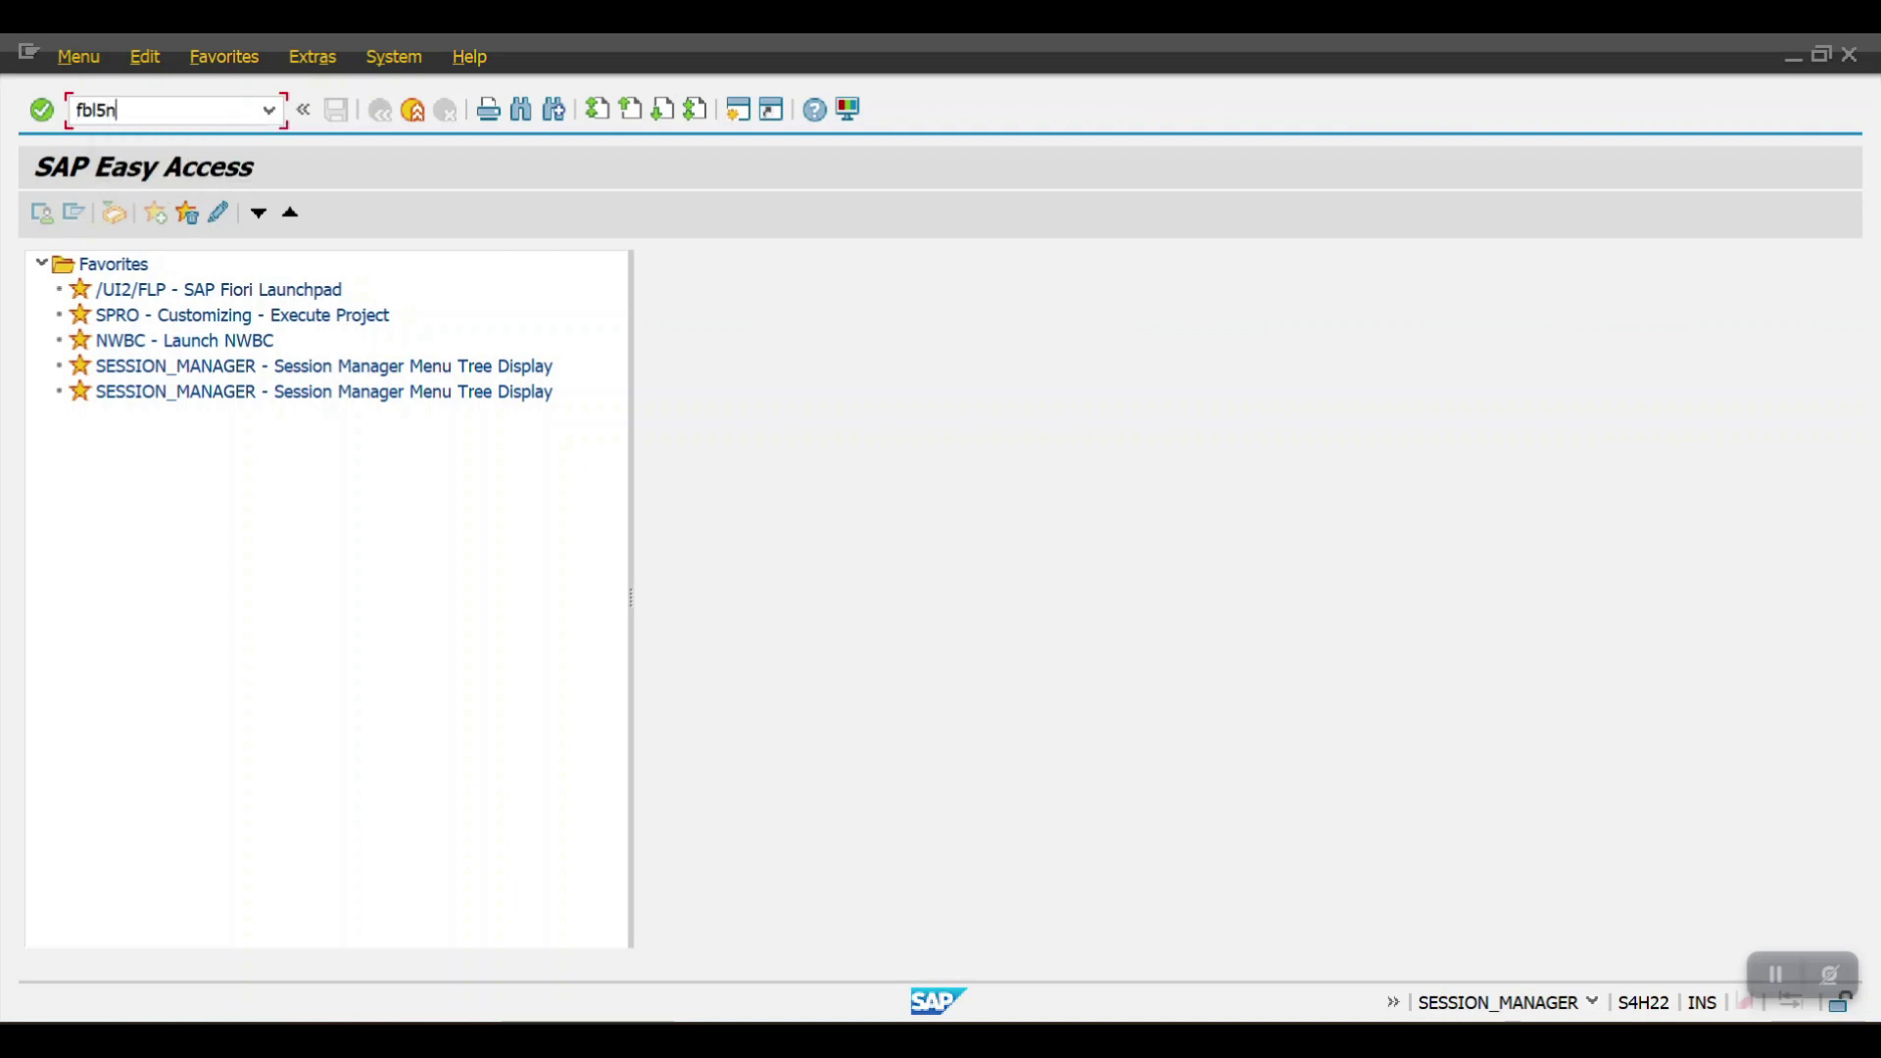
pyautogui.press('Return')
pyautogui.write('100021')
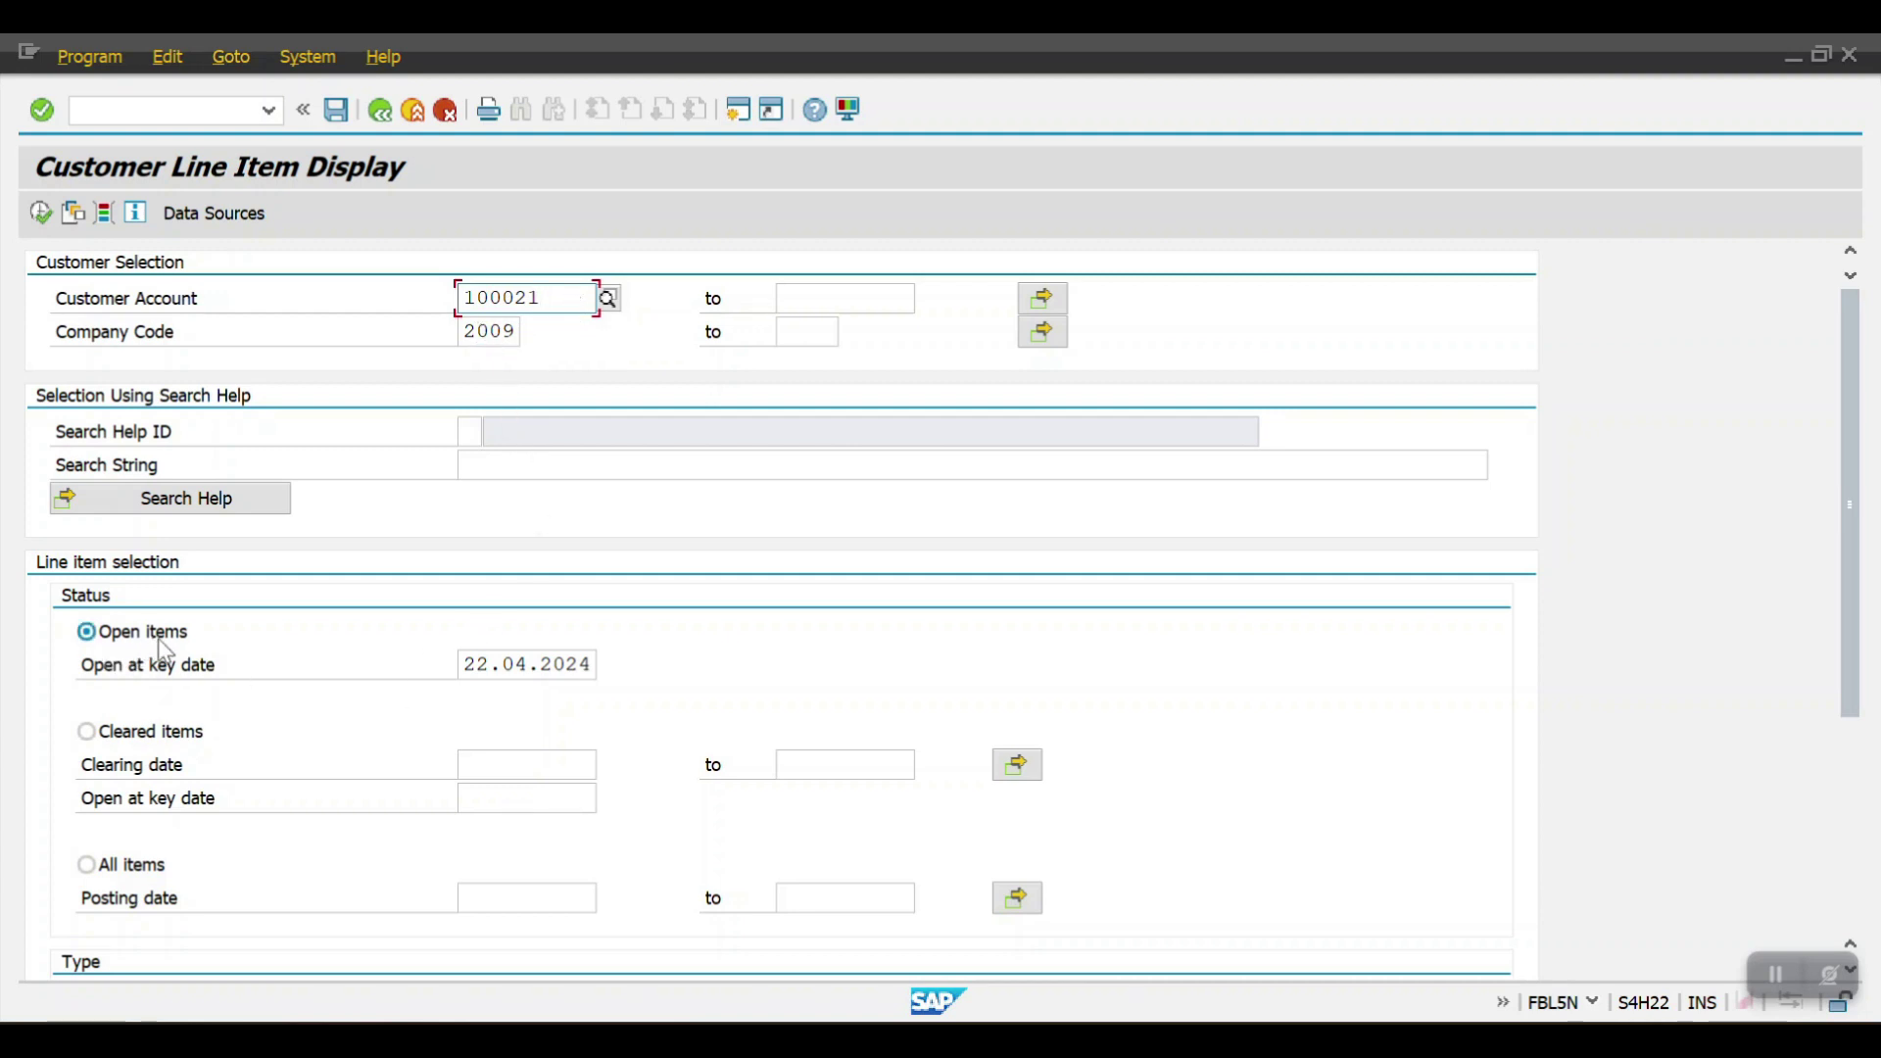
pyautogui.click(39, 213)
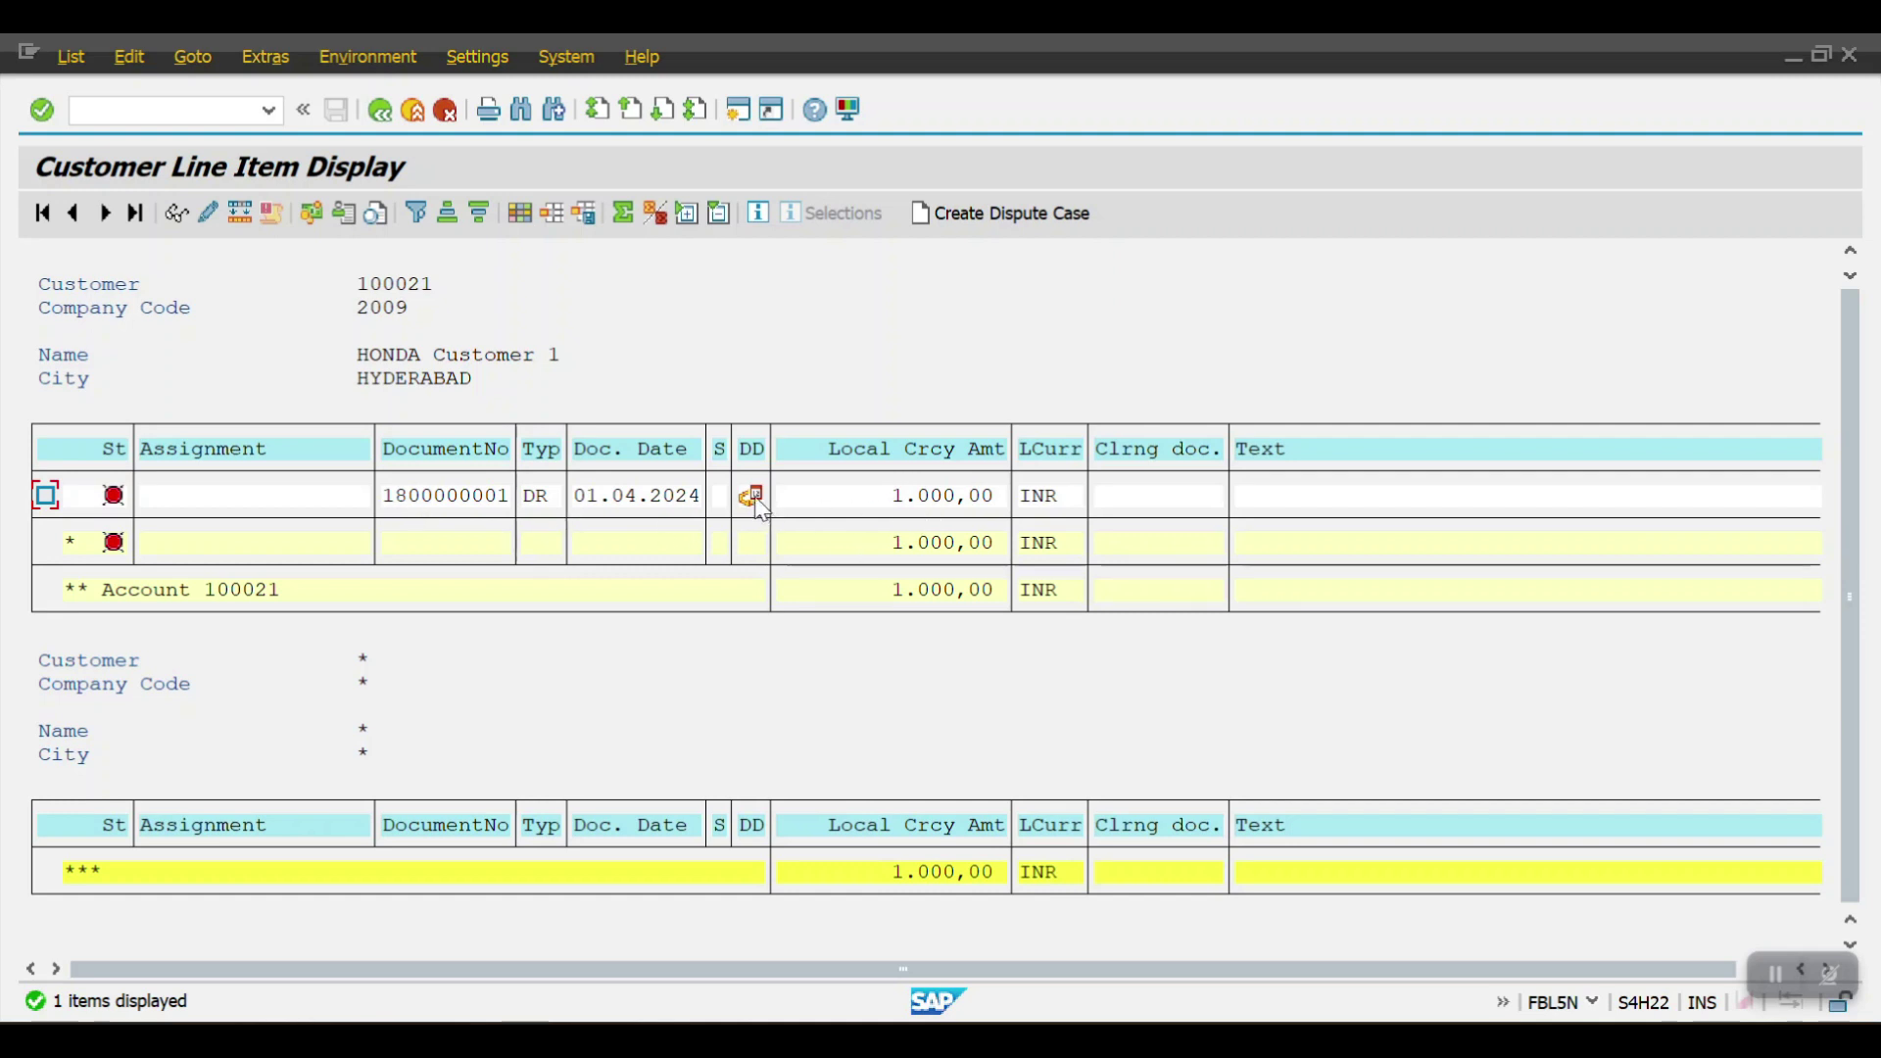
# Set the open items key date to 01.05.2024 and display the customer's line items for that date.
pyautogui.click(380, 110)
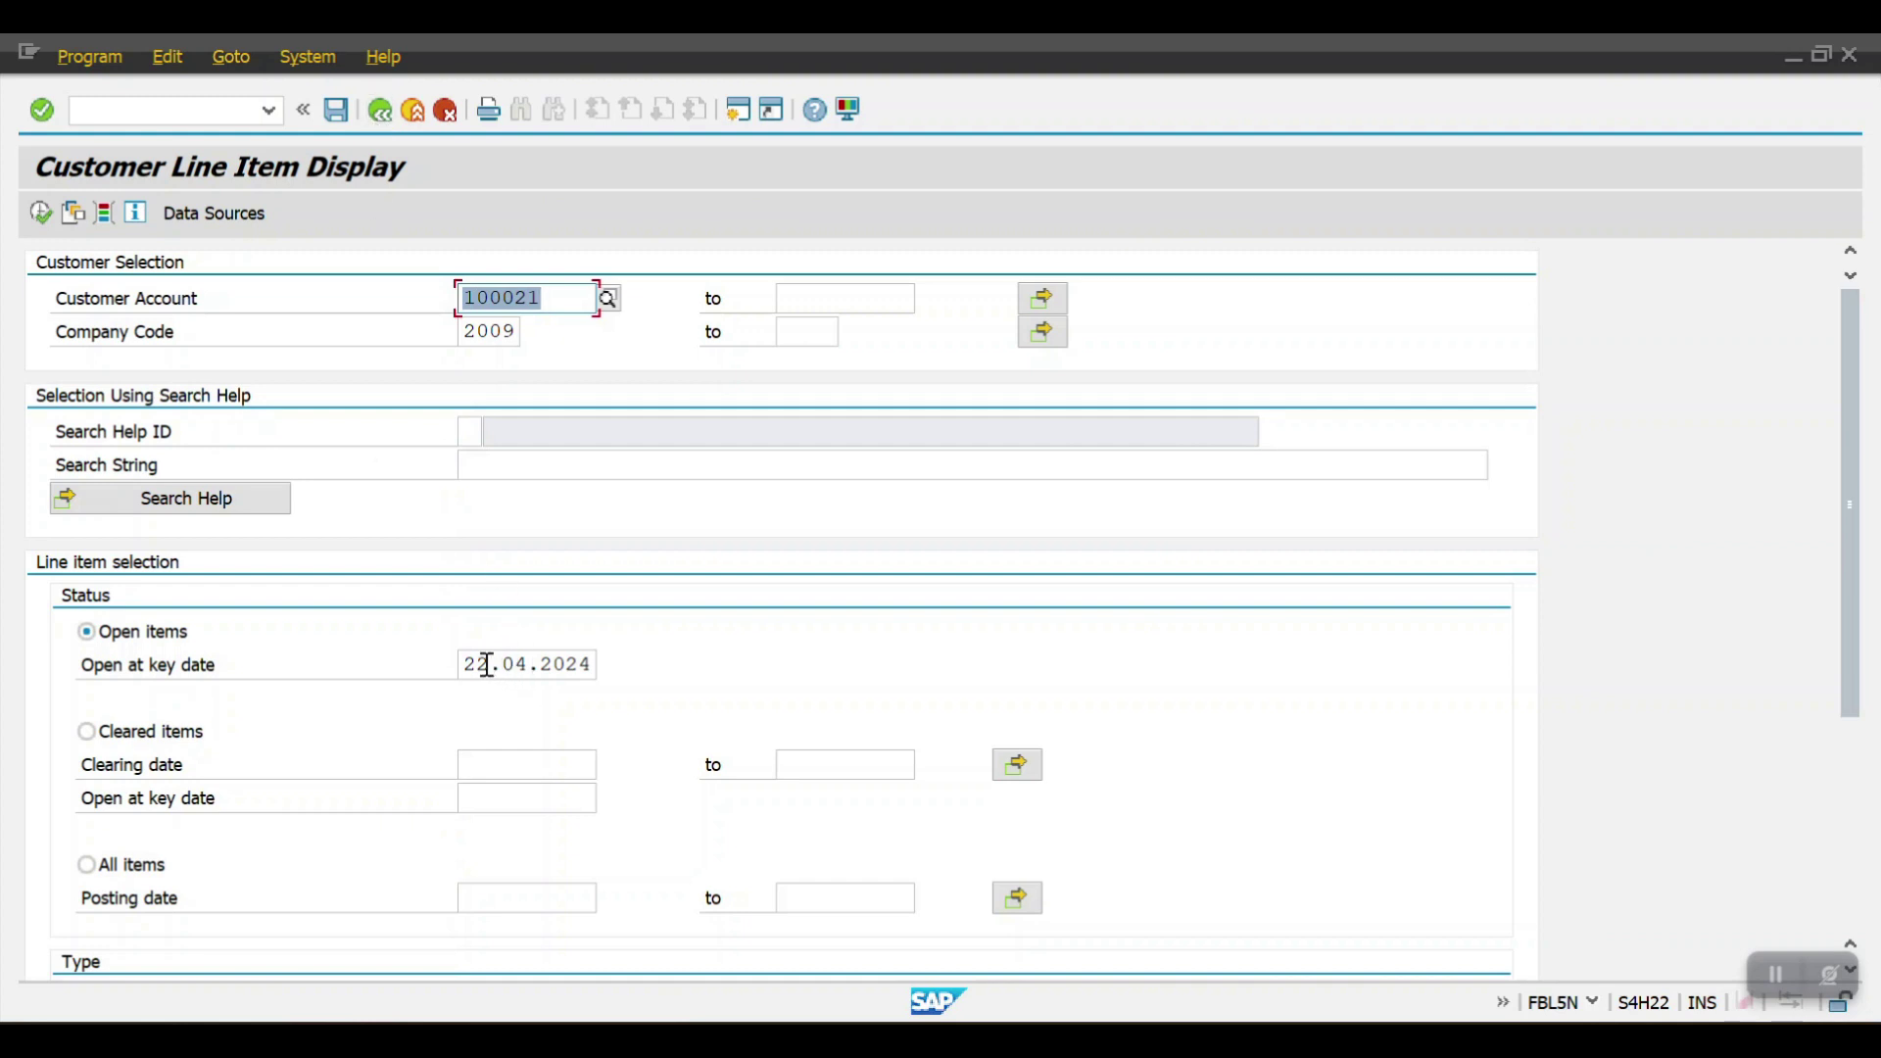
pyautogui.click(487, 665)
pyautogui.doubleClick(487, 665)
pyautogui.press('Delete')
pyautogui.write('01.')
pyautogui.write('.202')
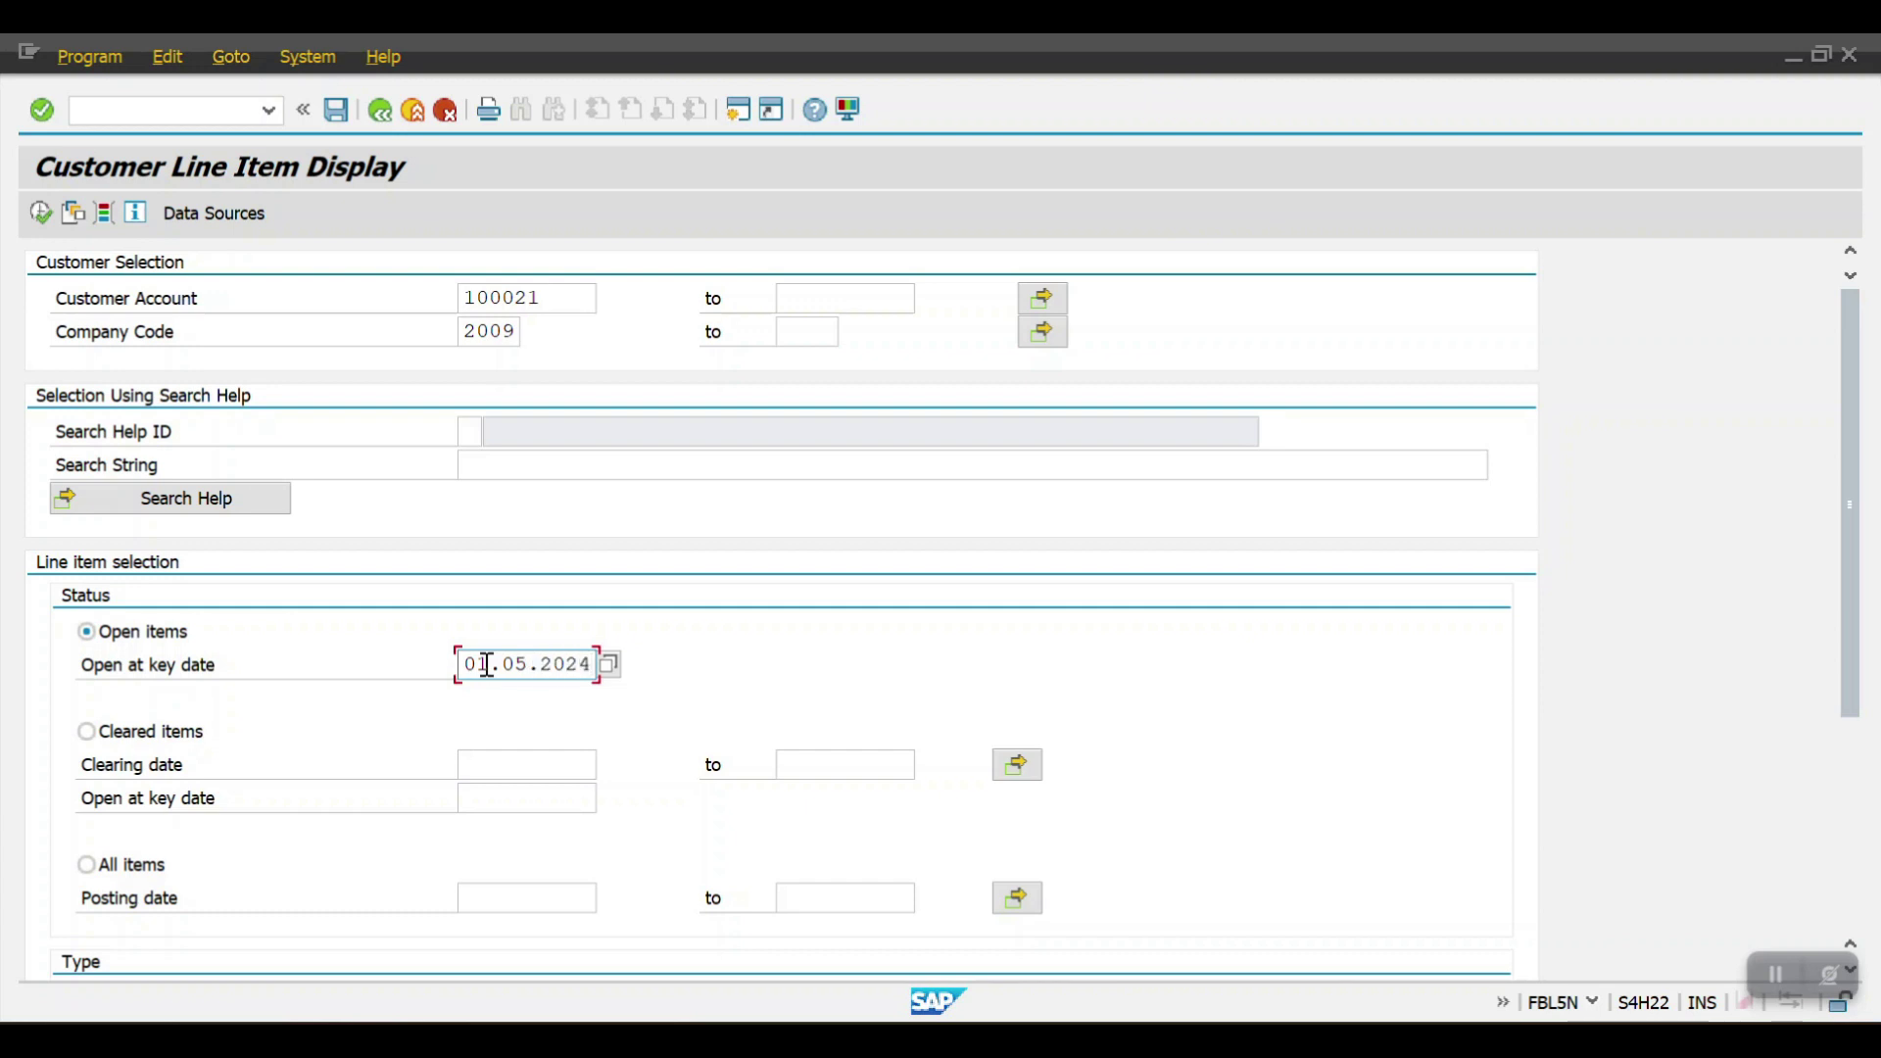
pyautogui.write('4')
pyautogui.doubleClick(486, 664)
pyautogui.click(41, 213)
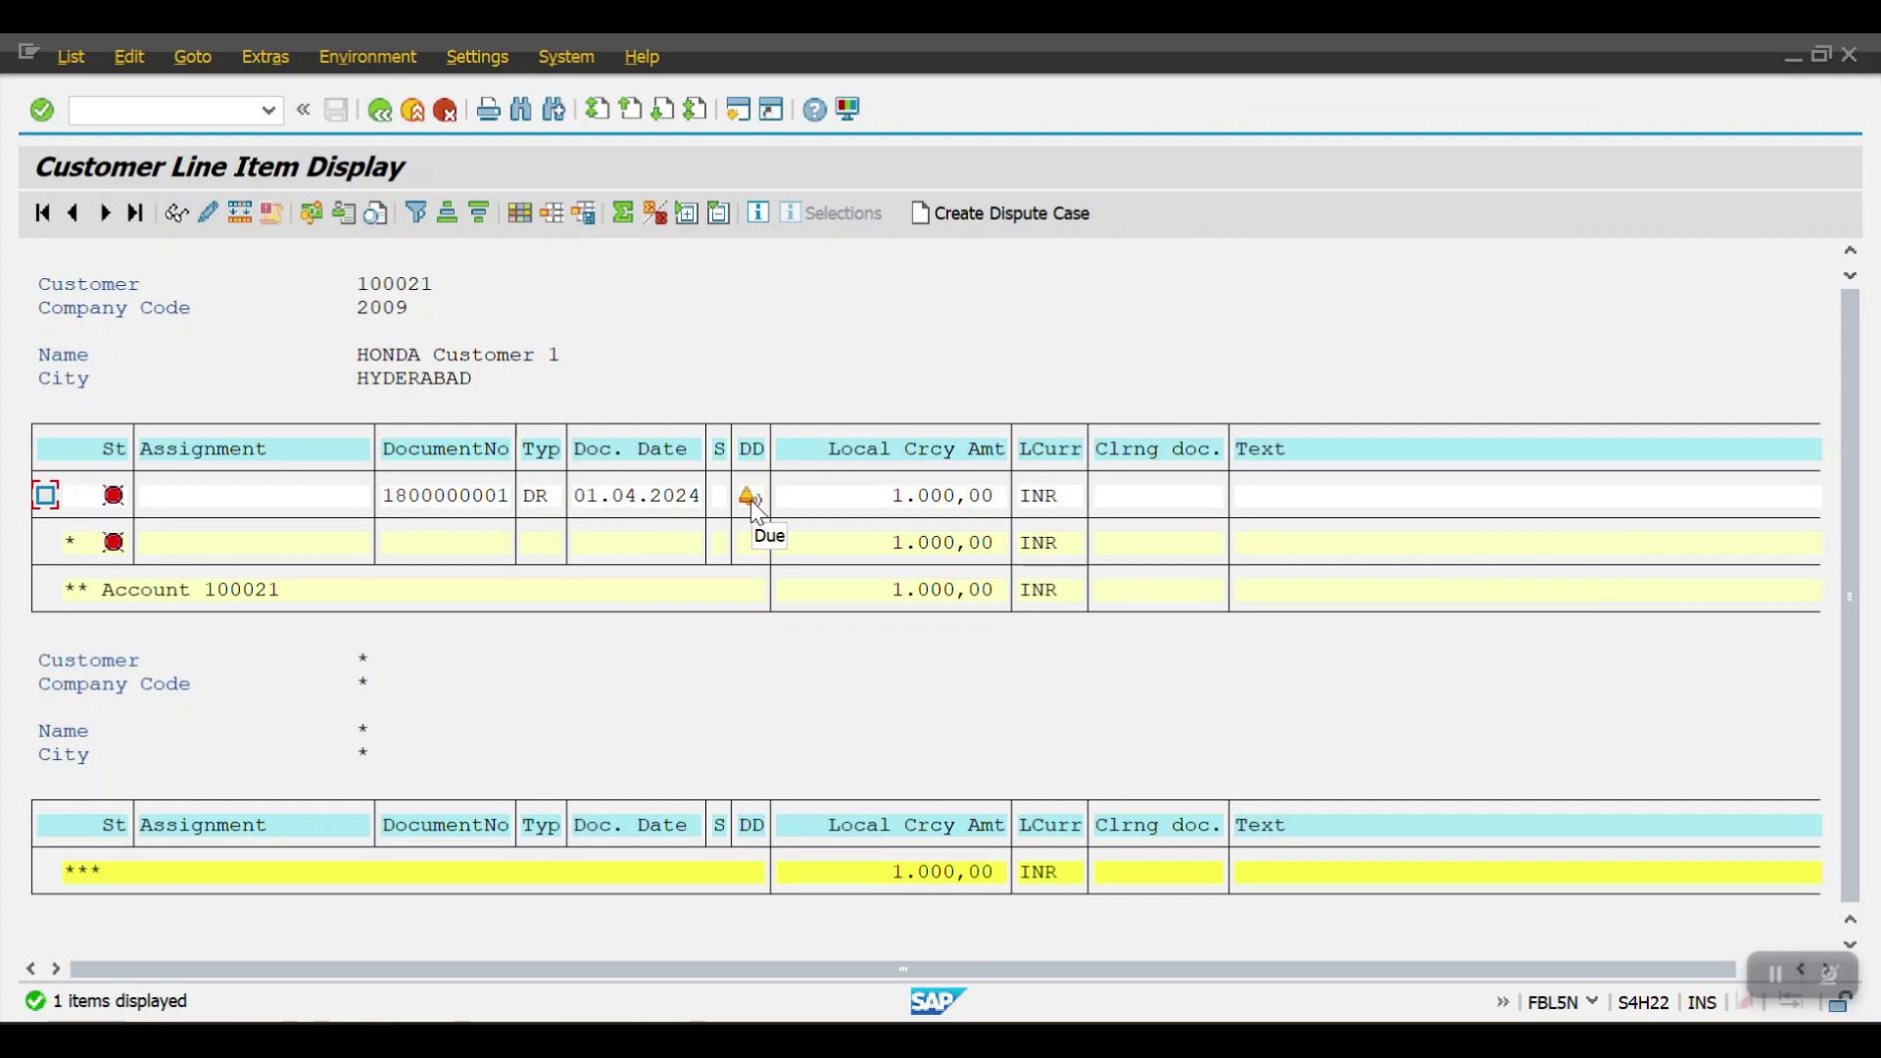
# Switch to the payment terms session and return from the C001 details to the terms of payment overview.
pyautogui.hotkey('alt', 'Tab')
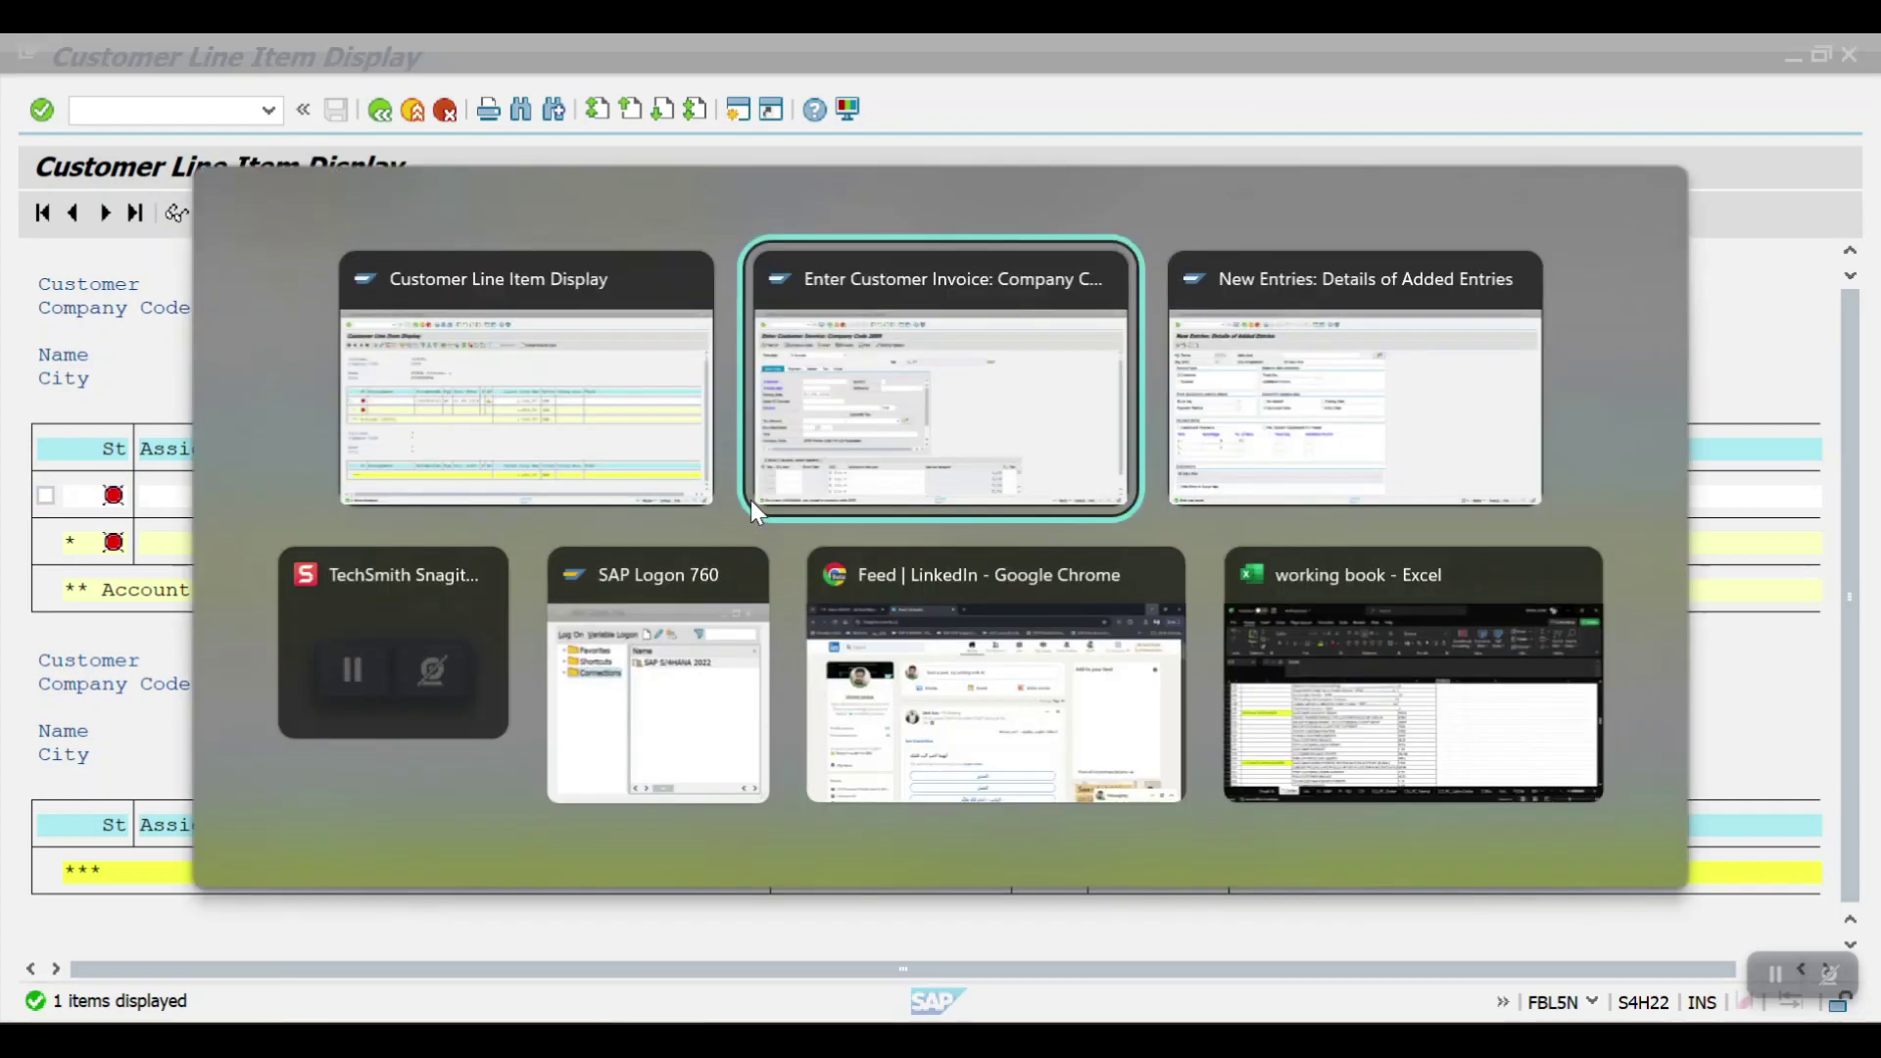
pyautogui.hotkey('alt', 'Tab')
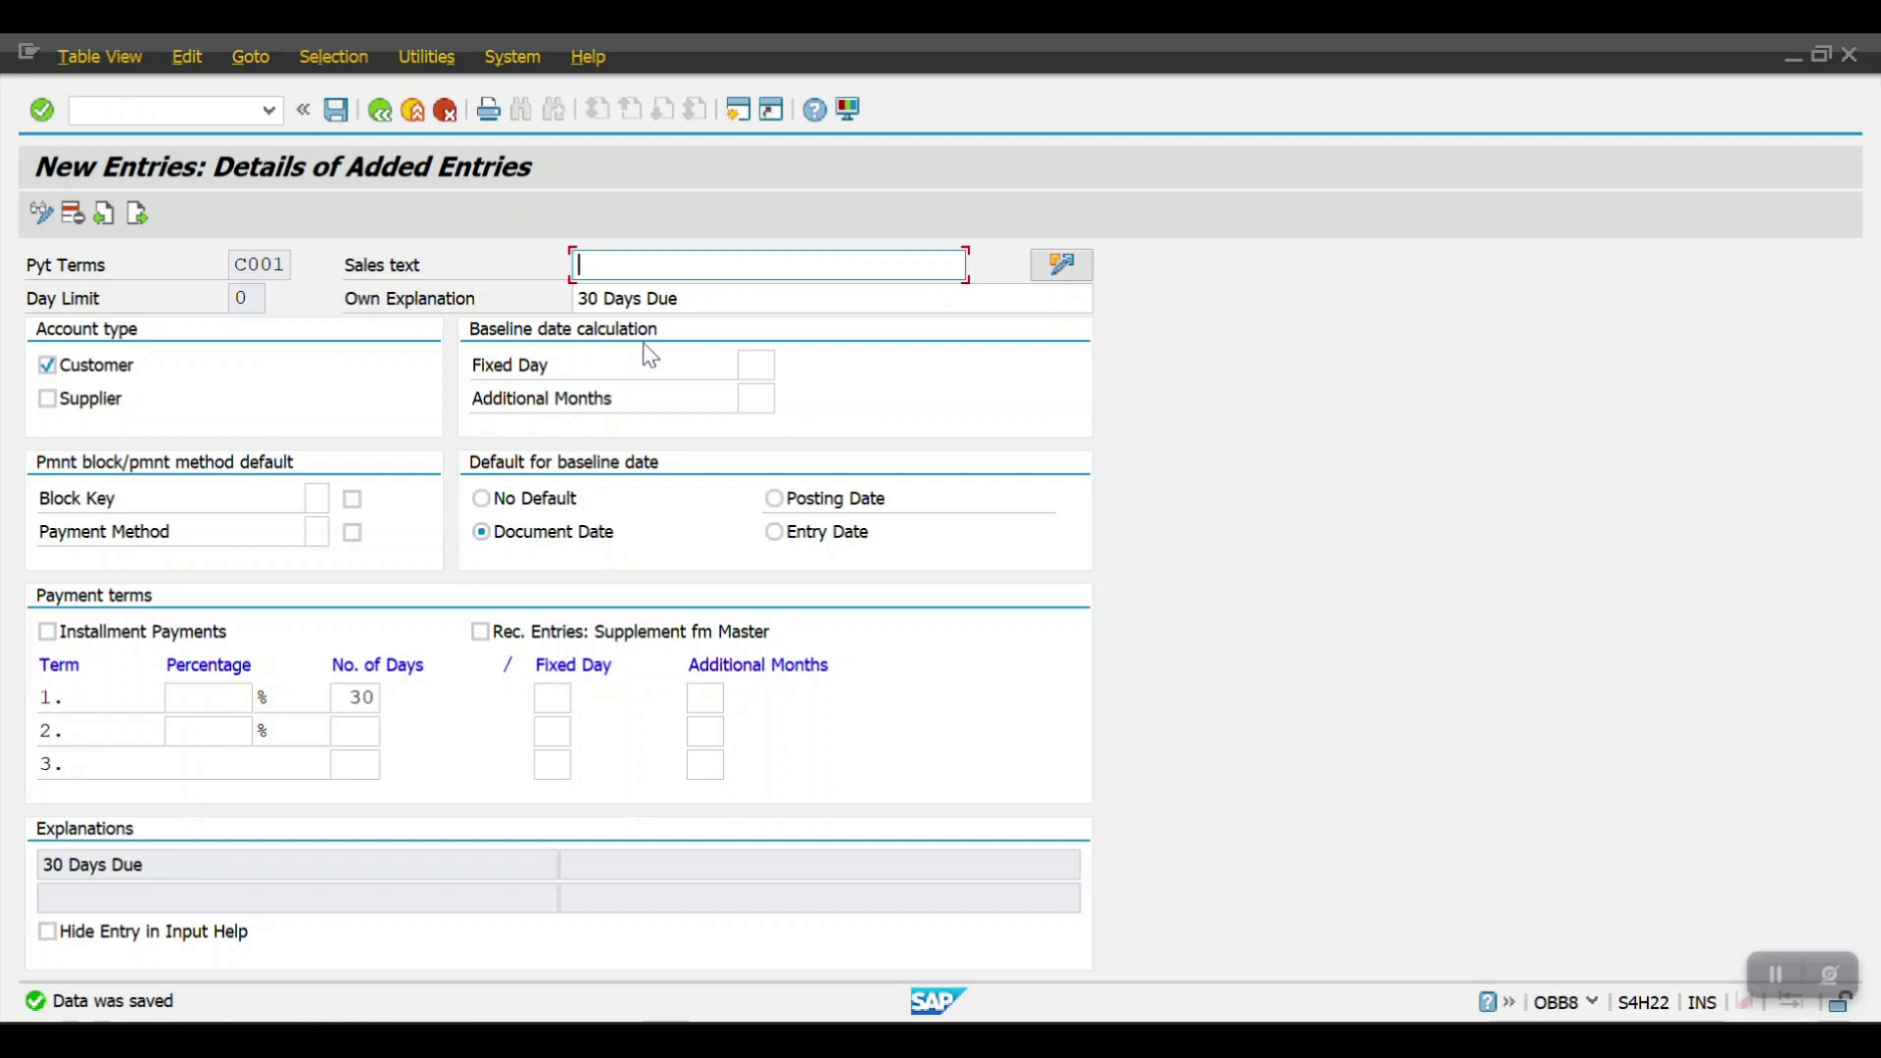
pyautogui.click(380, 111)
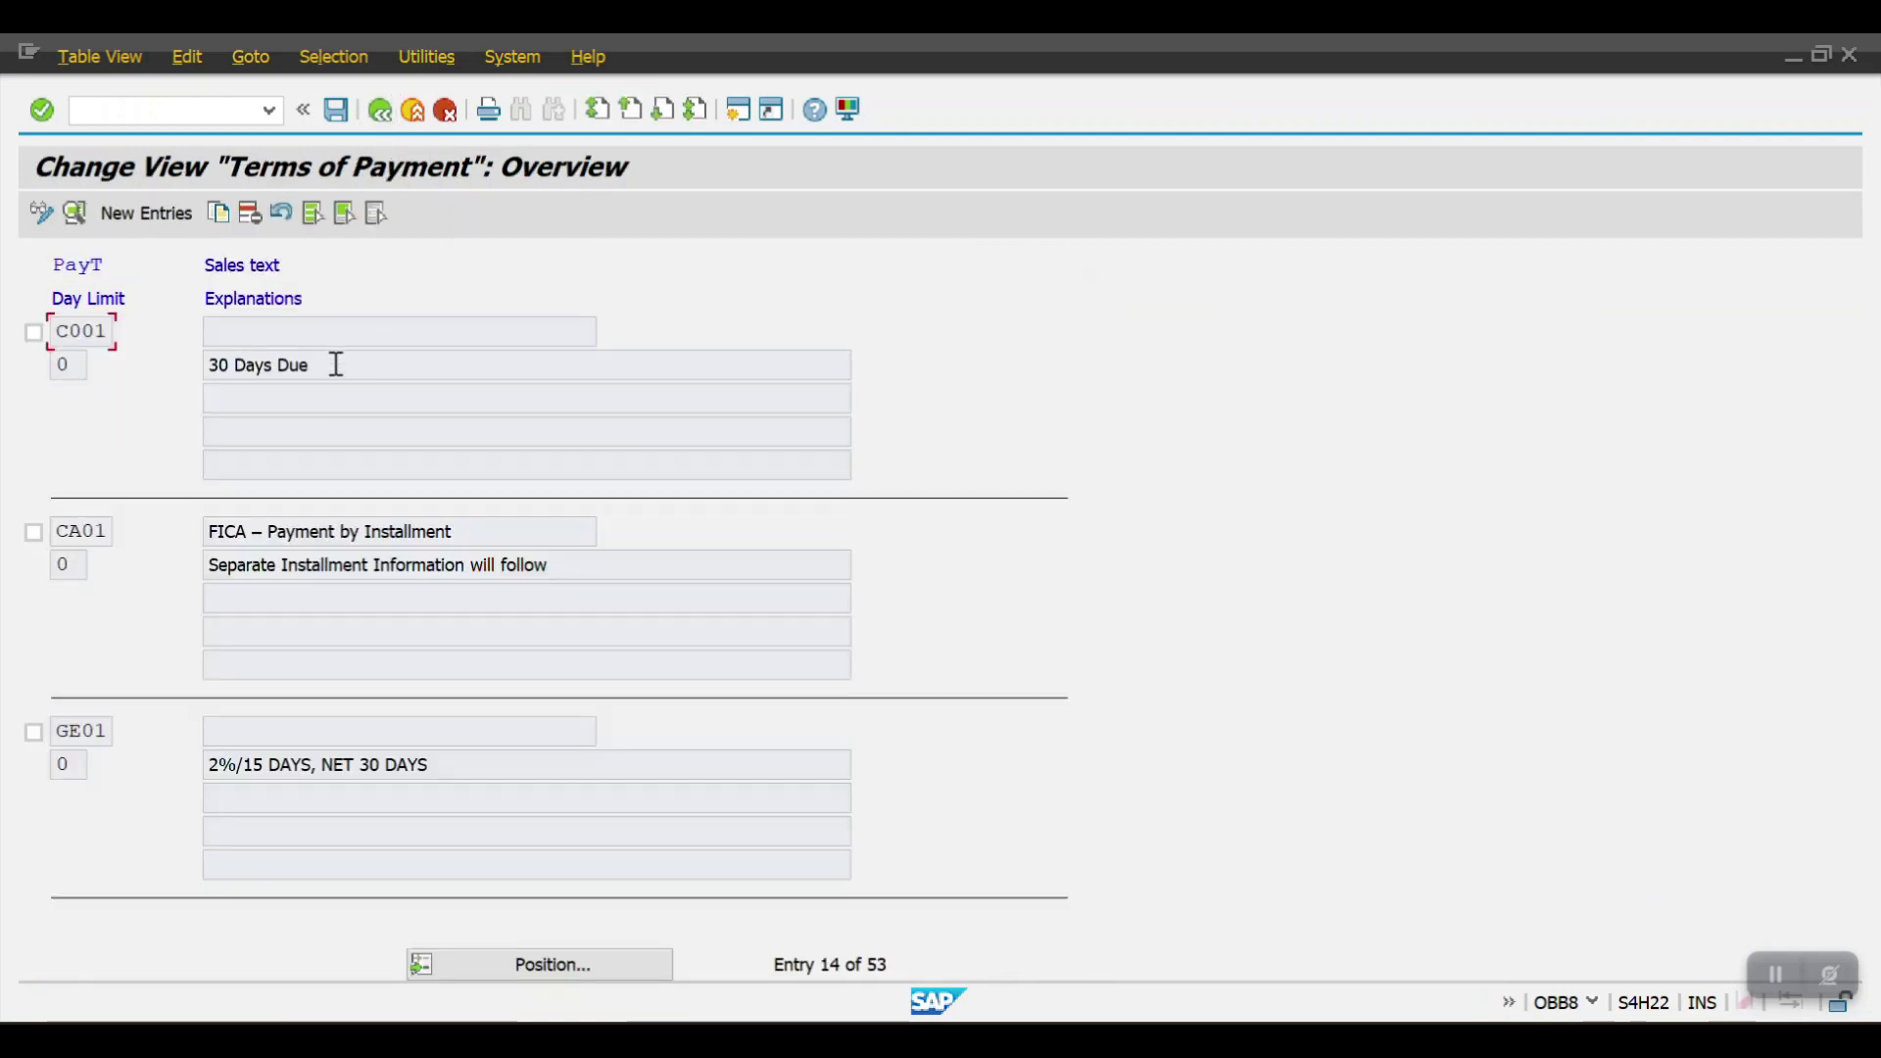
pyautogui.moveTo(336, 365); pyautogui.dragTo(56, 349)
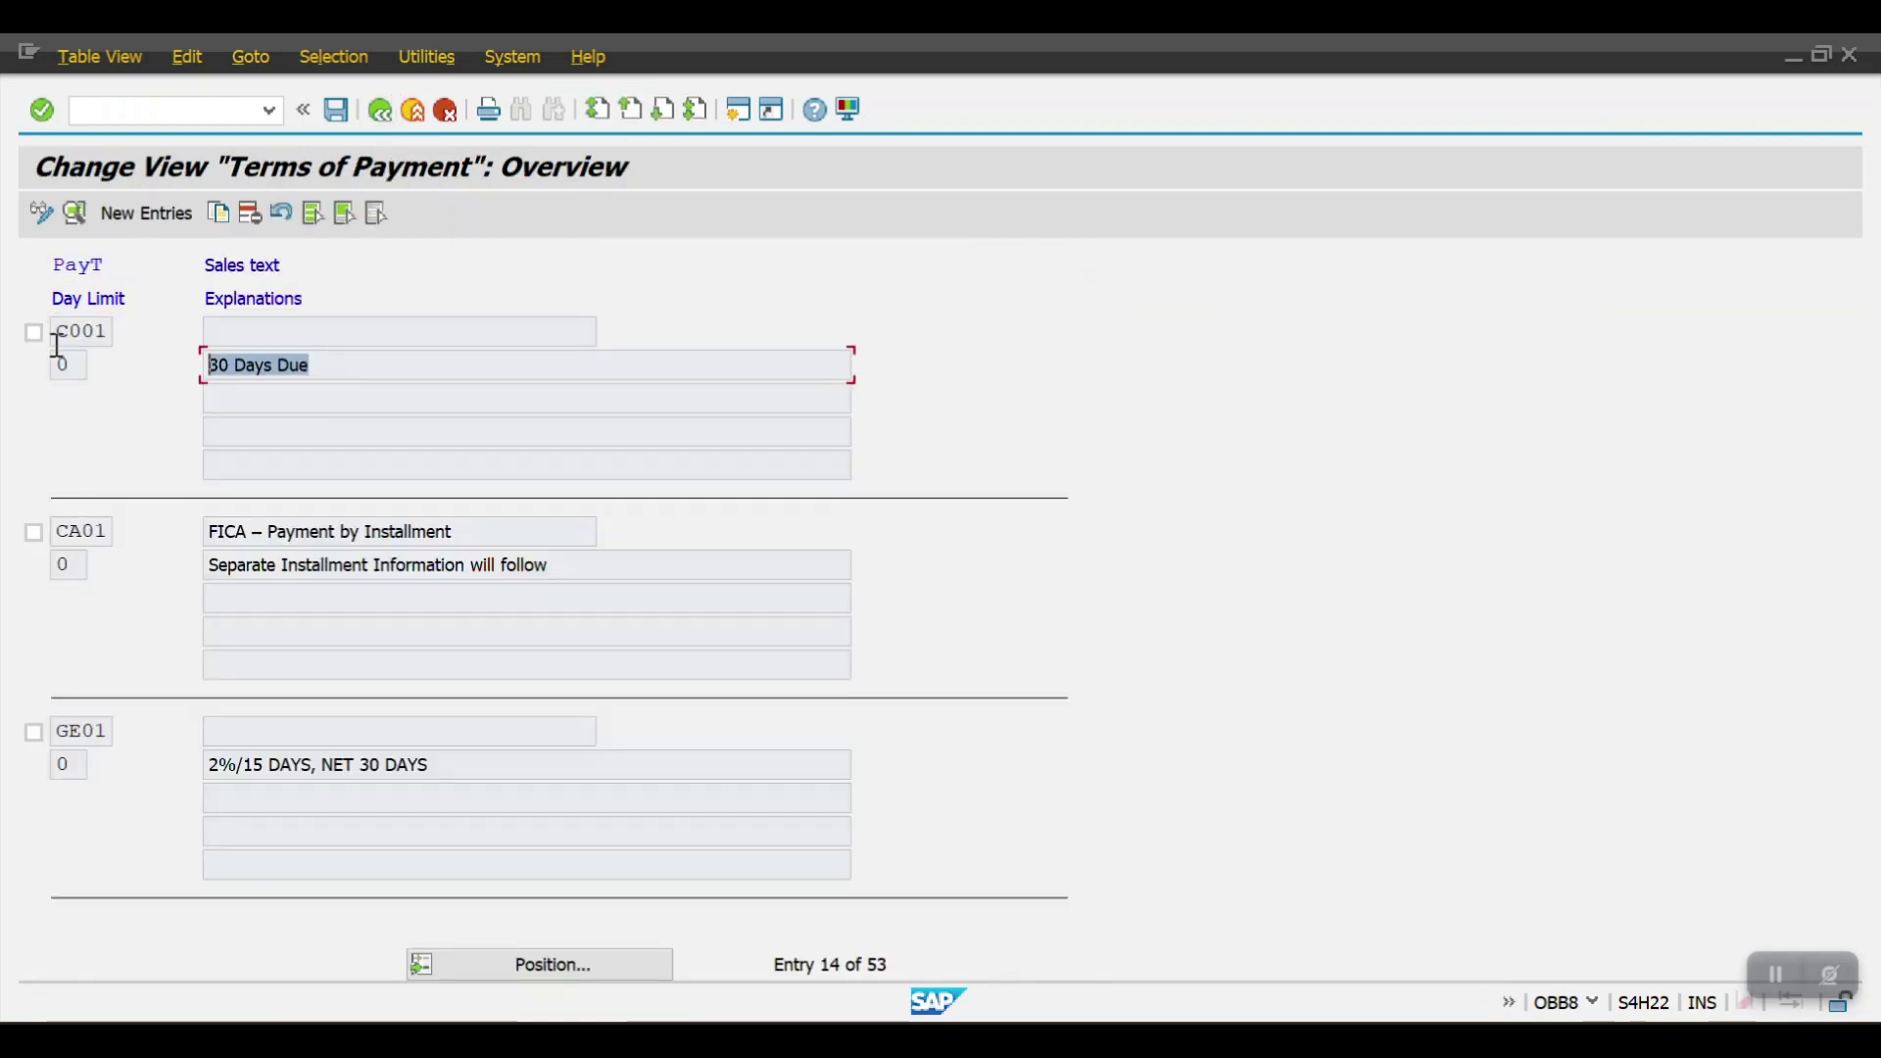
# Start a new payment term C002 with the own explanation "45 DAYS".
pyautogui.click(146, 215)
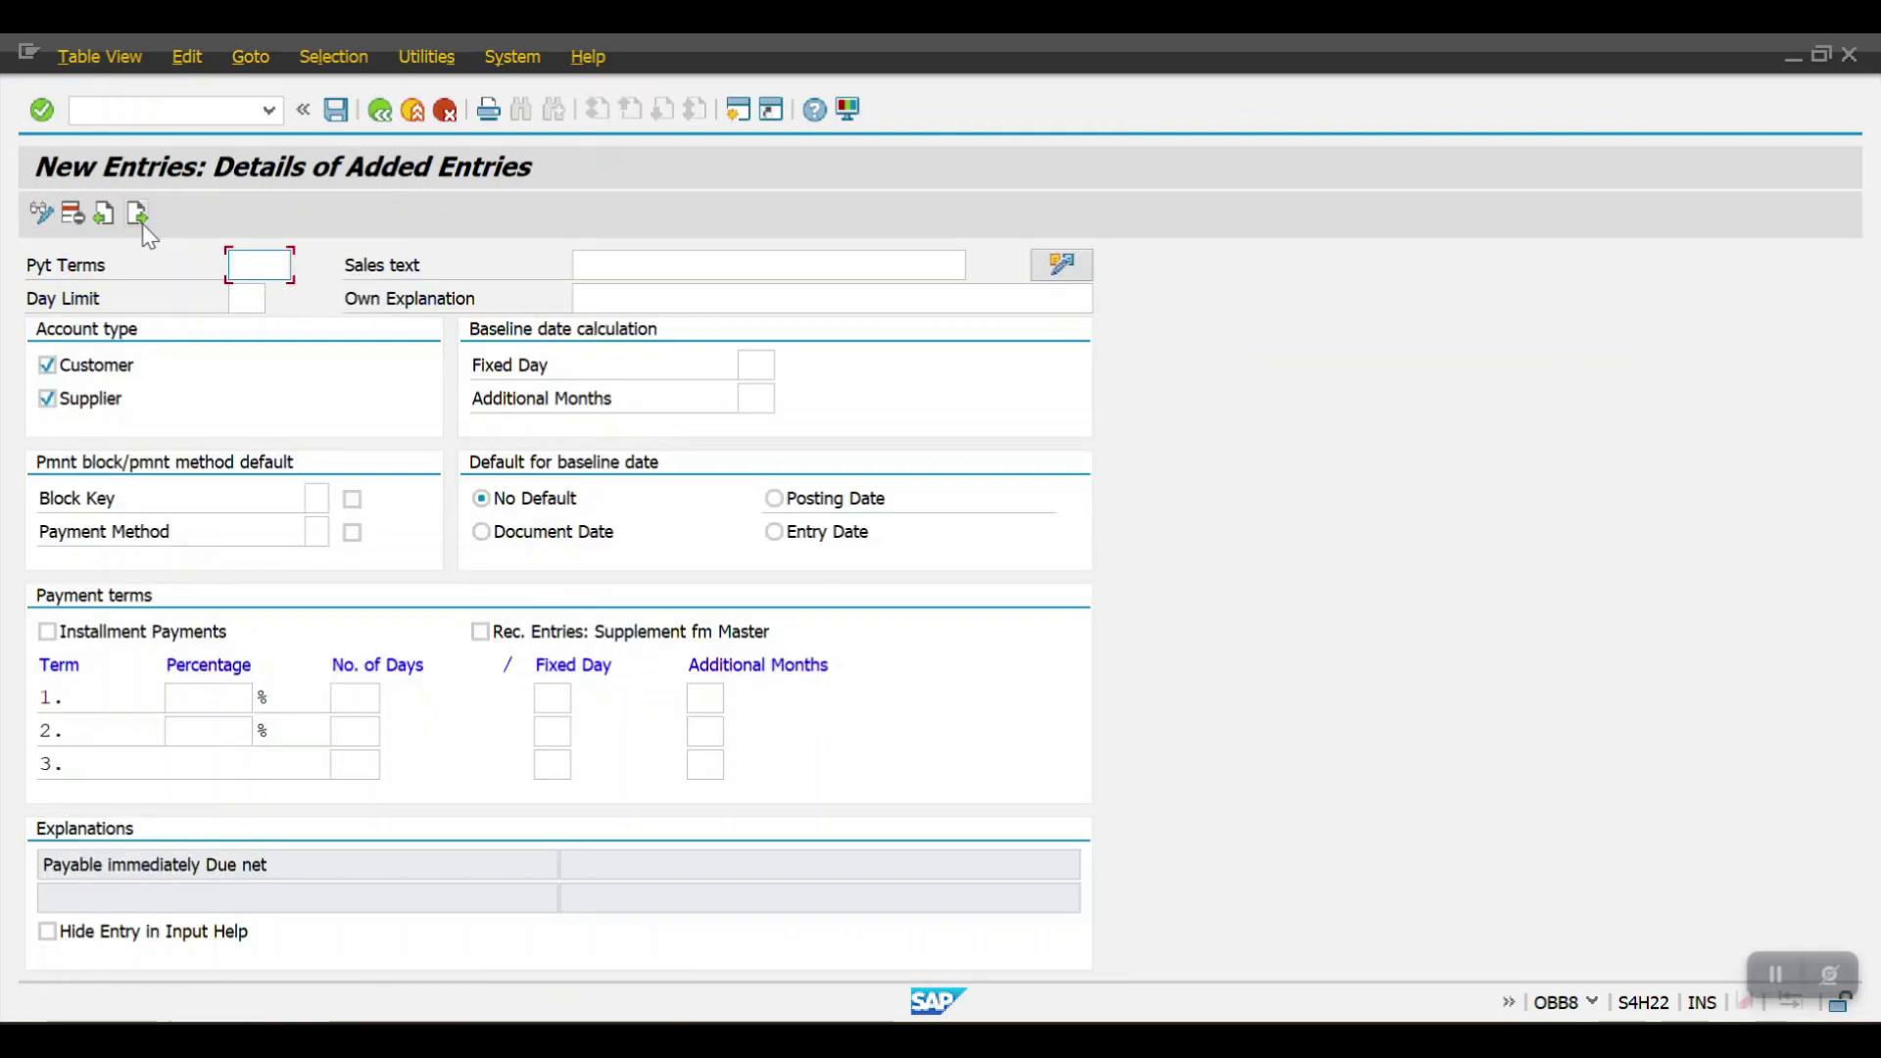
pyautogui.write('C002')
pyautogui.press('Tab')
pyautogui.press('Tab')
pyautogui.press('Tab')
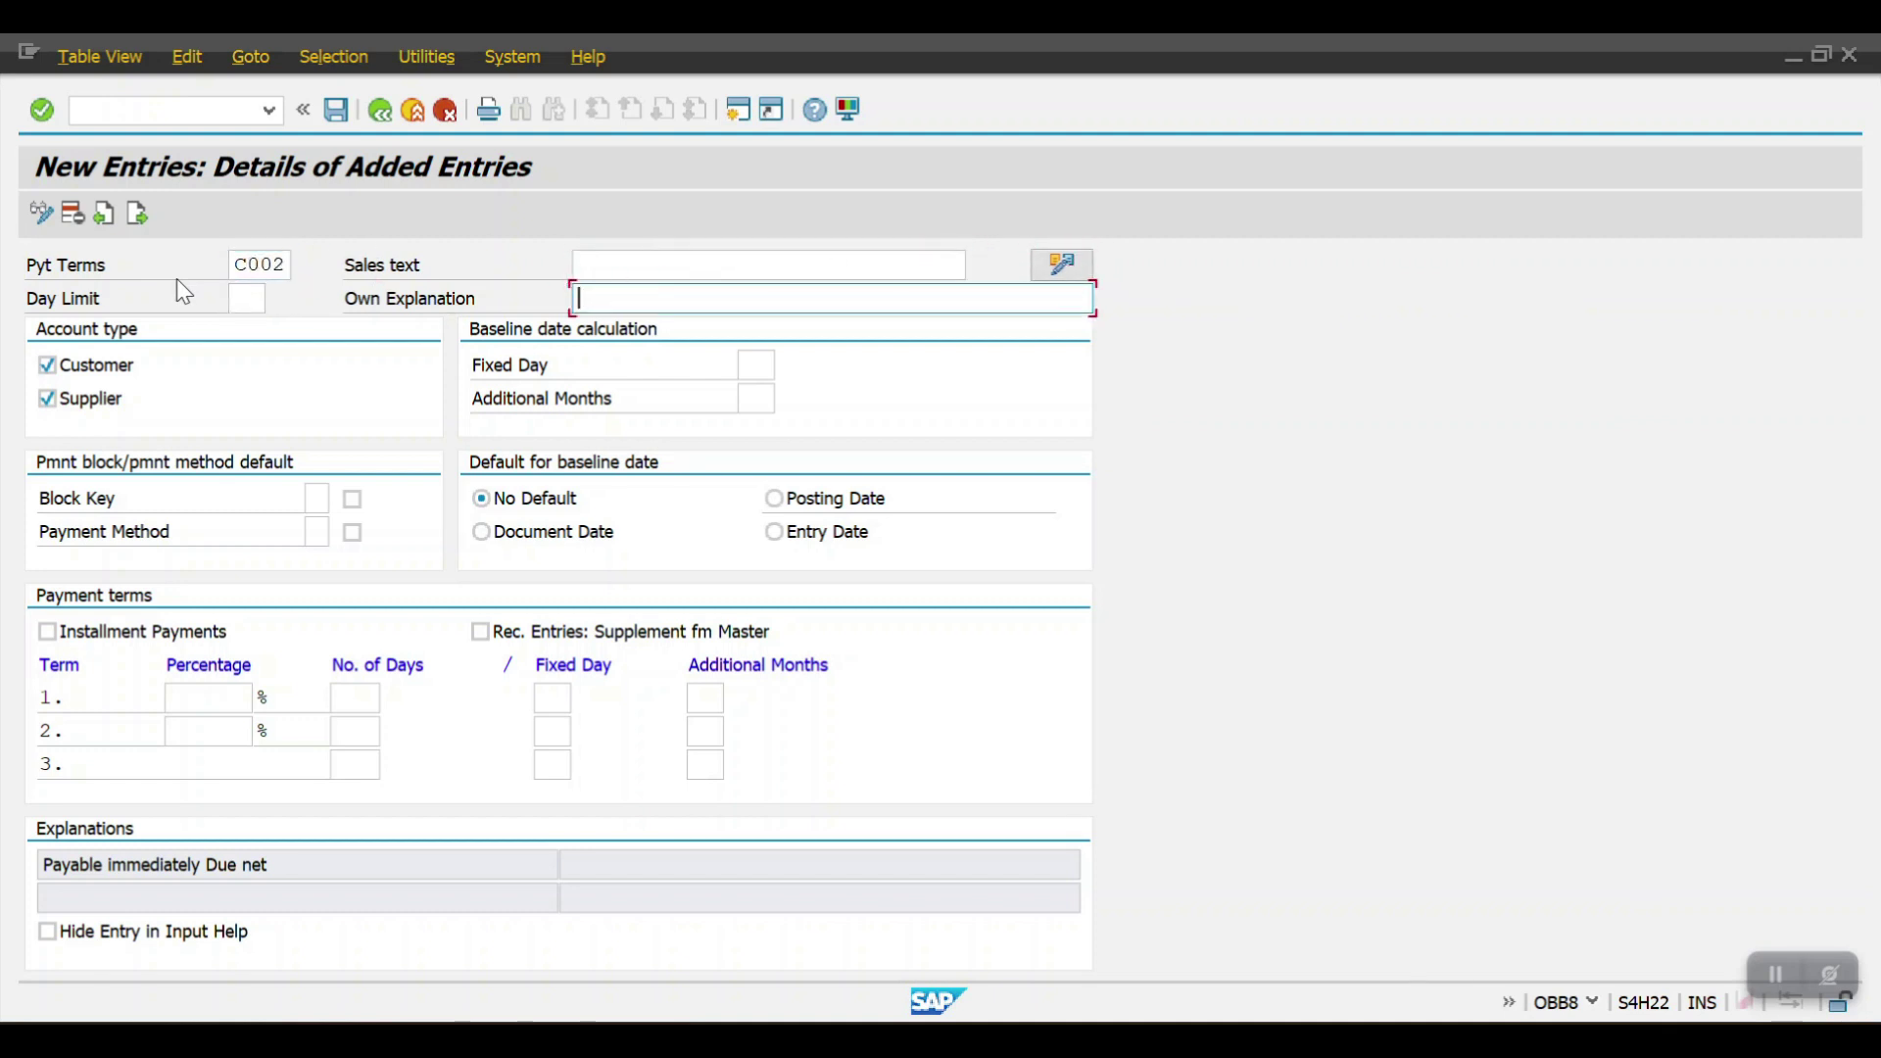
pyautogui.write('45')
pyautogui.press('Down')
pyautogui.press('Return')
# Default the baseline date of C002 to the document date and set its first term to 45 days.
pyautogui.click(517, 534)
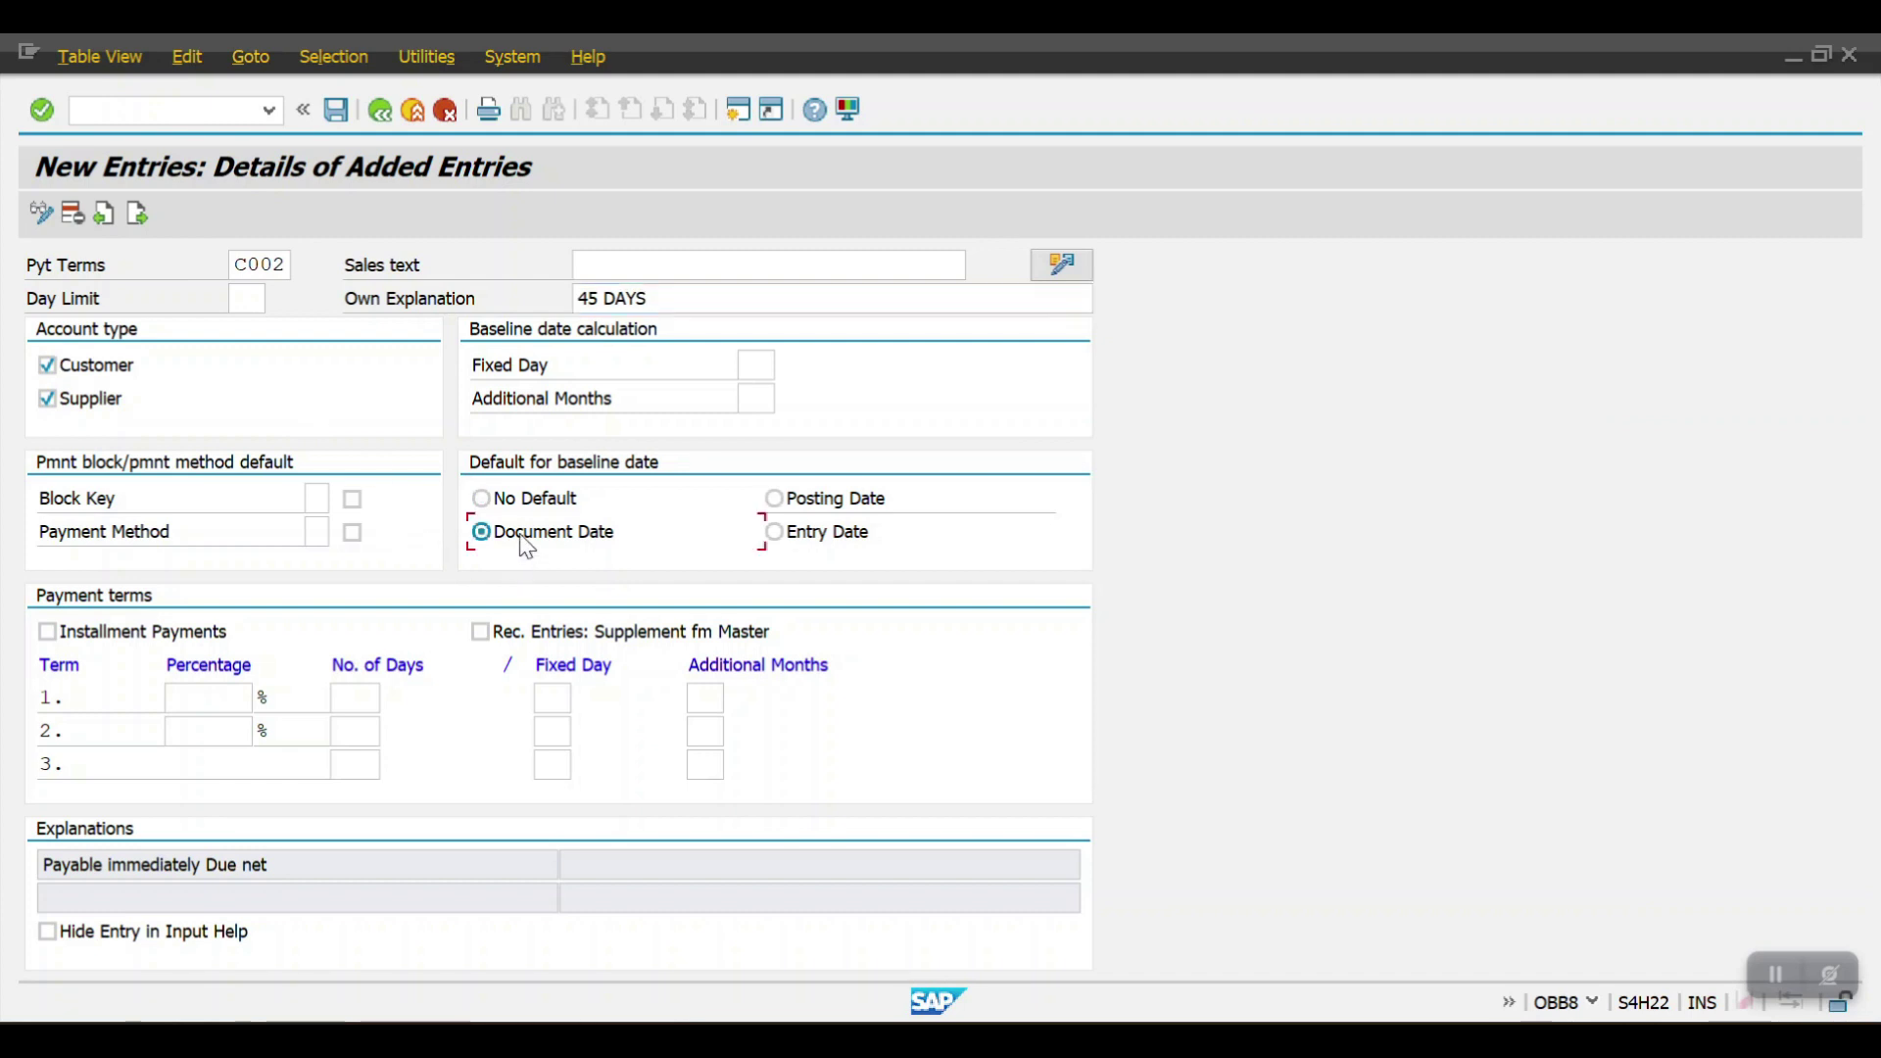
pyautogui.click(355, 698)
pyautogui.write('4')
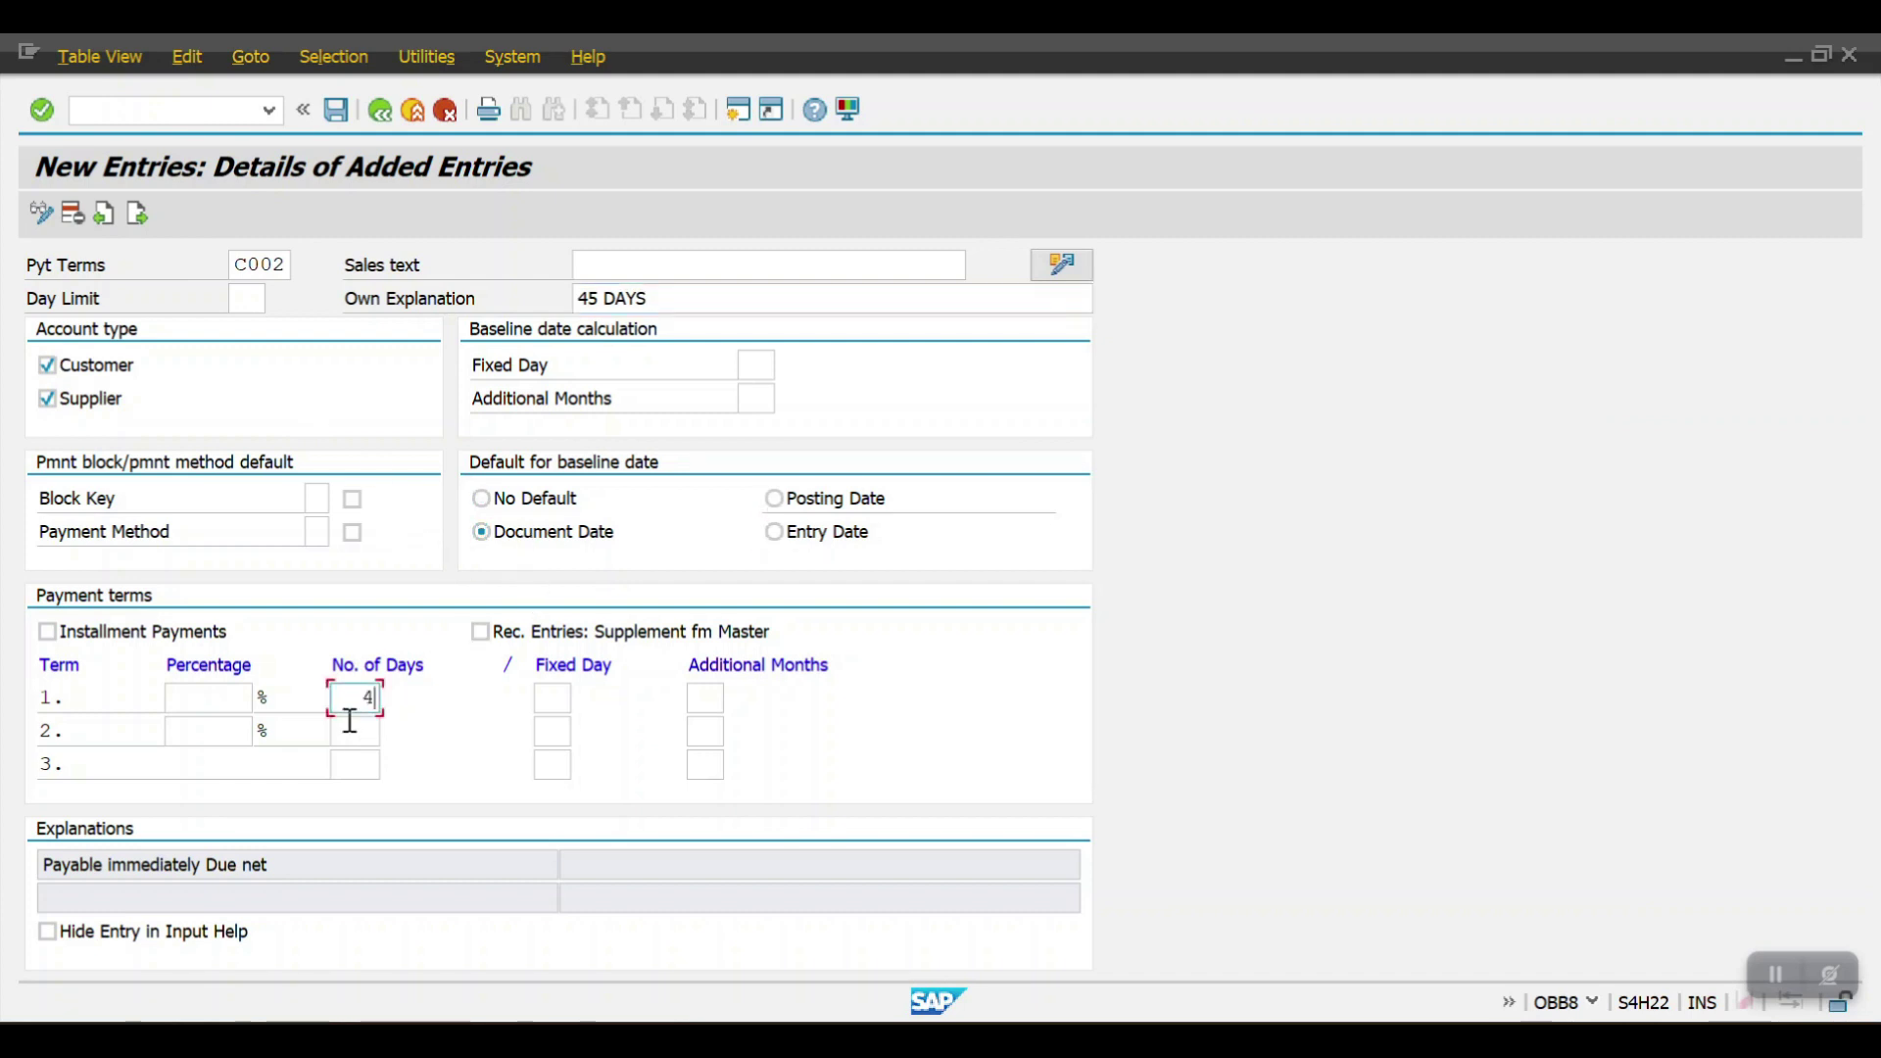
pyautogui.write('5')
pyautogui.press('Return')
# Save payment term C002, remove its Supplier account type and return to the overview.
pyautogui.hotkey('ctrl', 's')
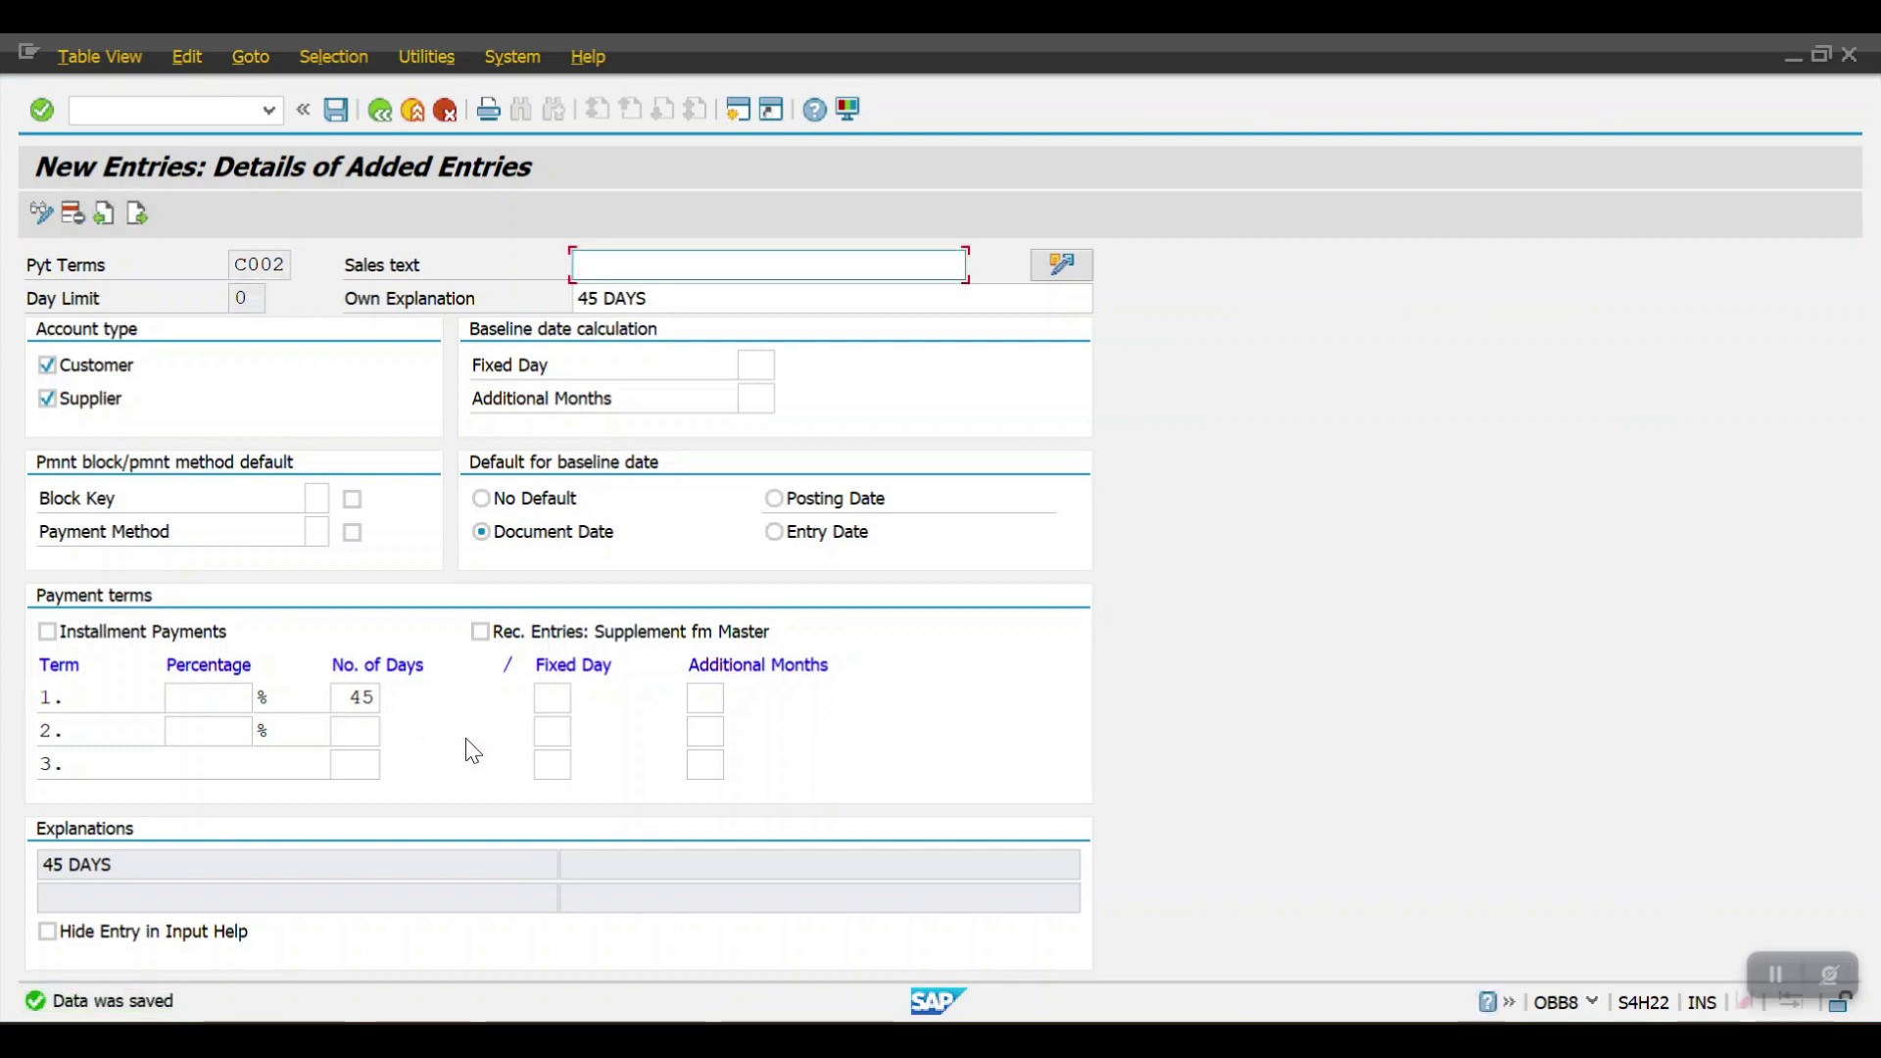
pyautogui.click(47, 397)
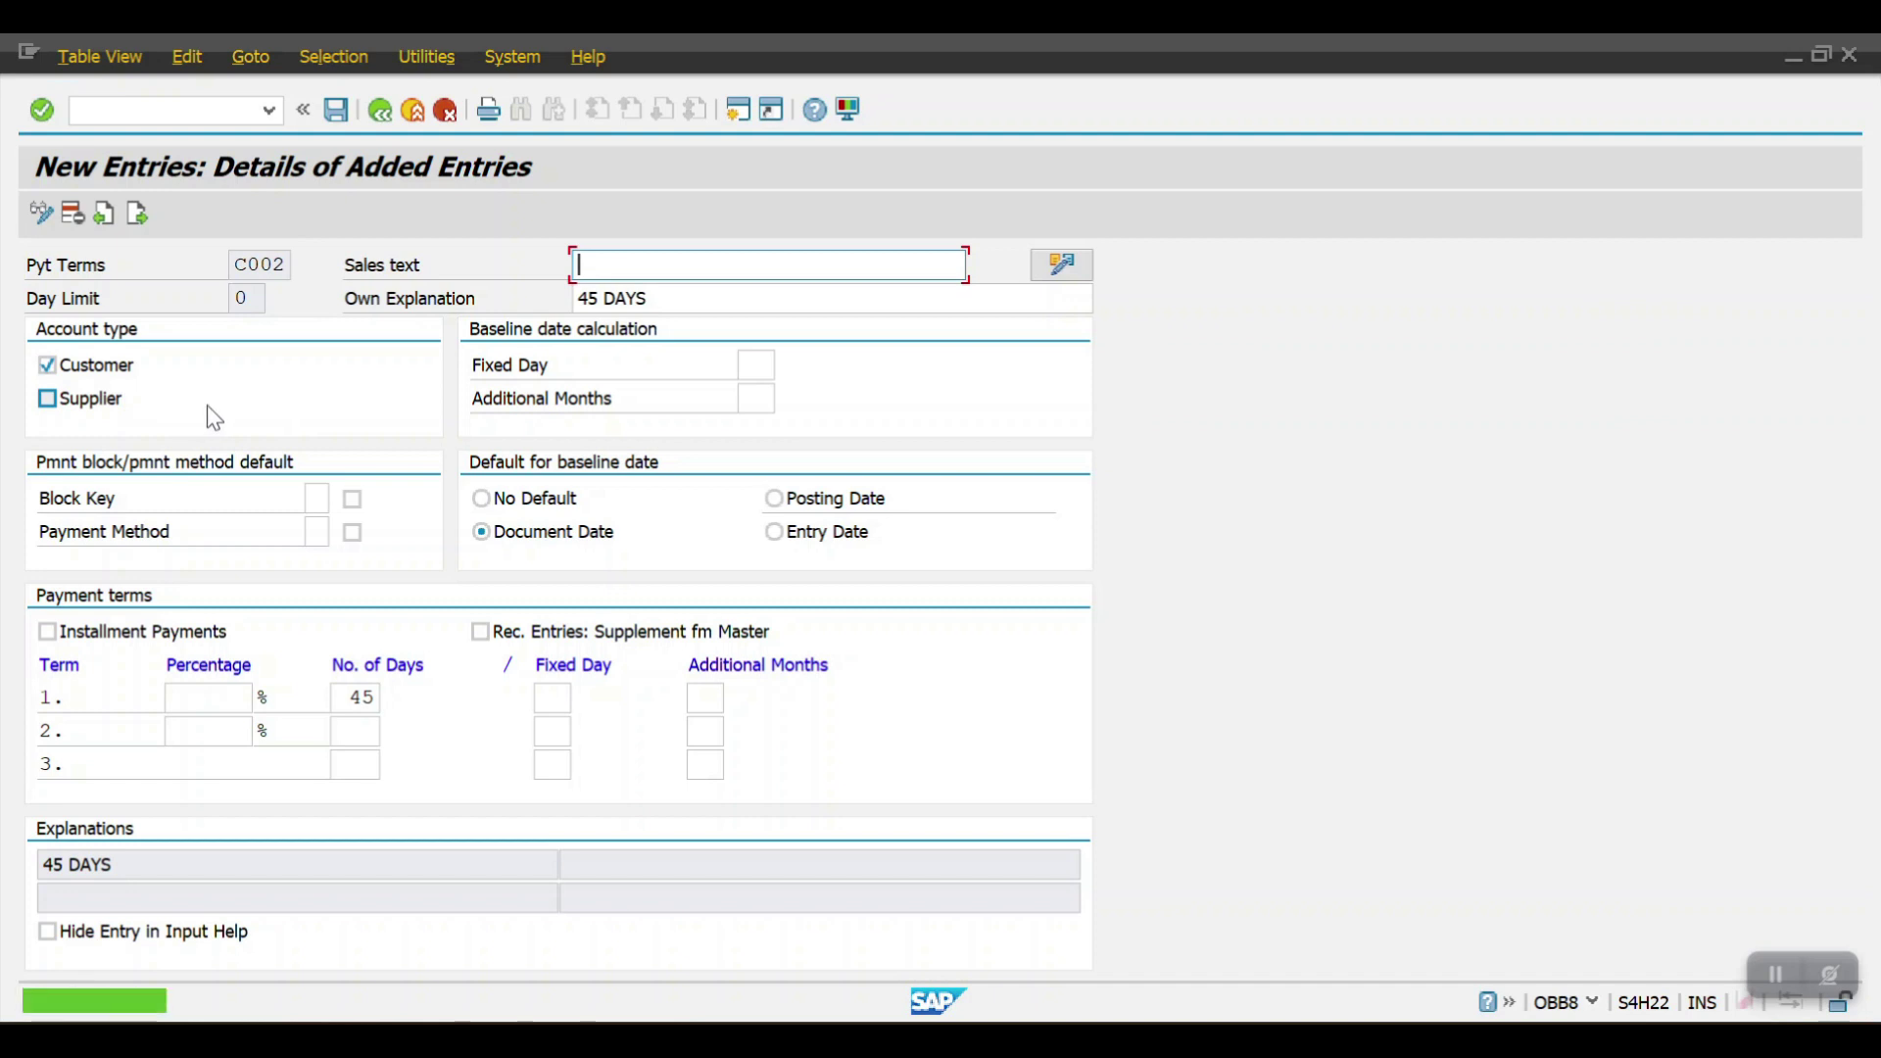
pyautogui.click(382, 114)
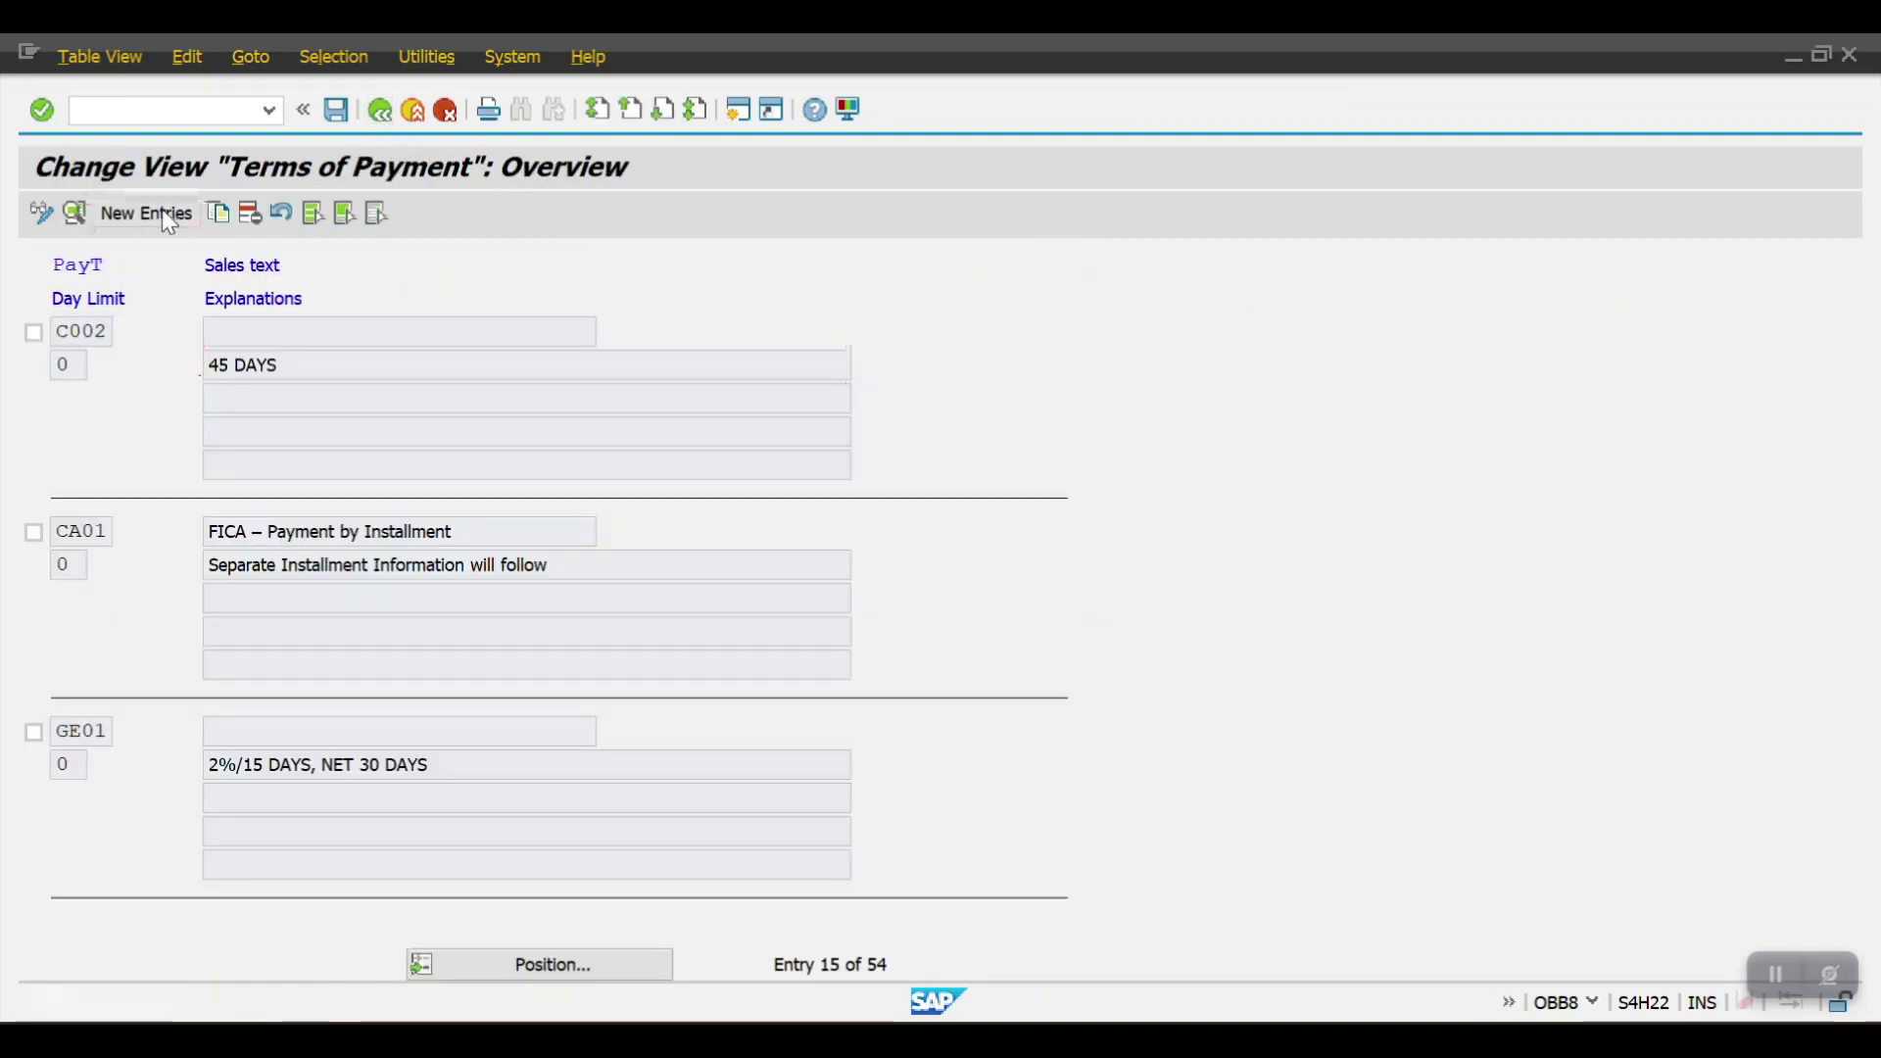
# Start a new payment term C003 with the own explanation "60".
pyautogui.click(147, 214)
pyautogui.write('C003')
pyautogui.press('Tab')
pyautogui.press('Tab')
pyautogui.press('Tab')
pyautogui.press('Tab')
pyautogui.write('60')
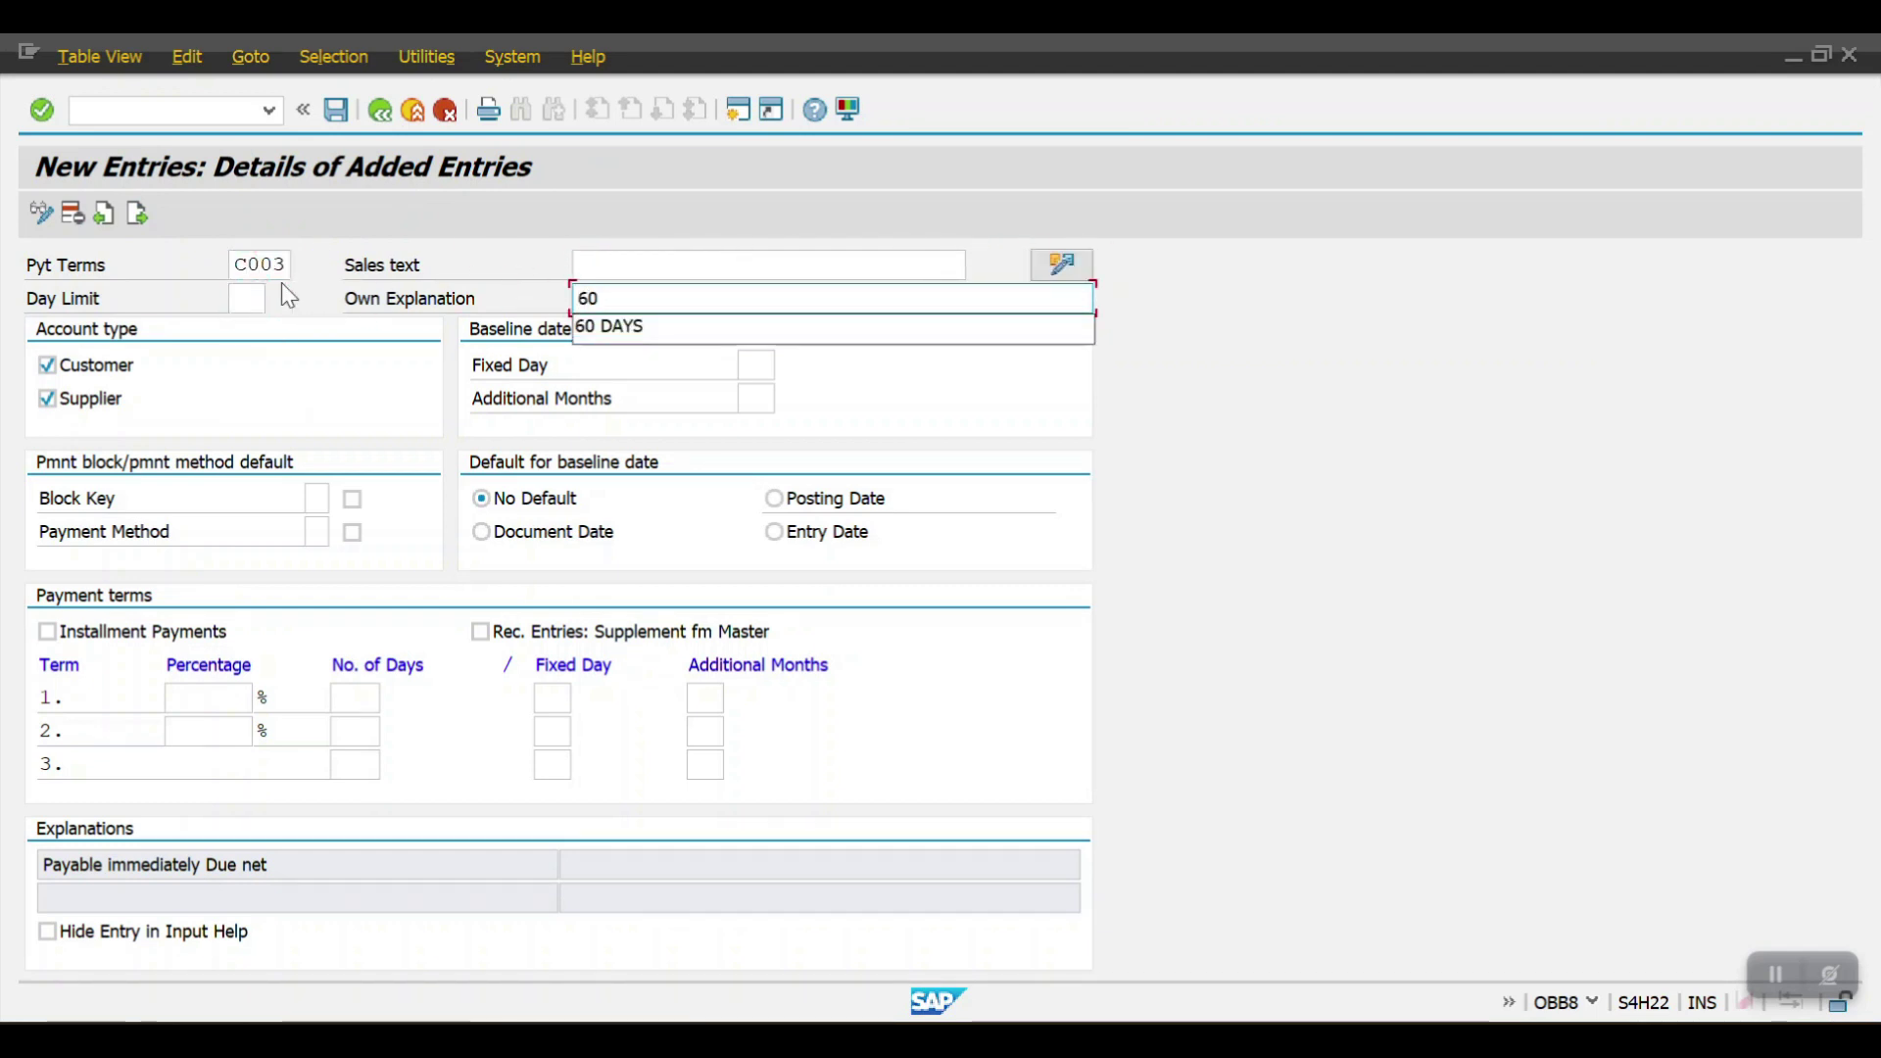
# Default the baseline date of C003 to the document date and set its first term to 60 days.
pyautogui.click(500, 532)
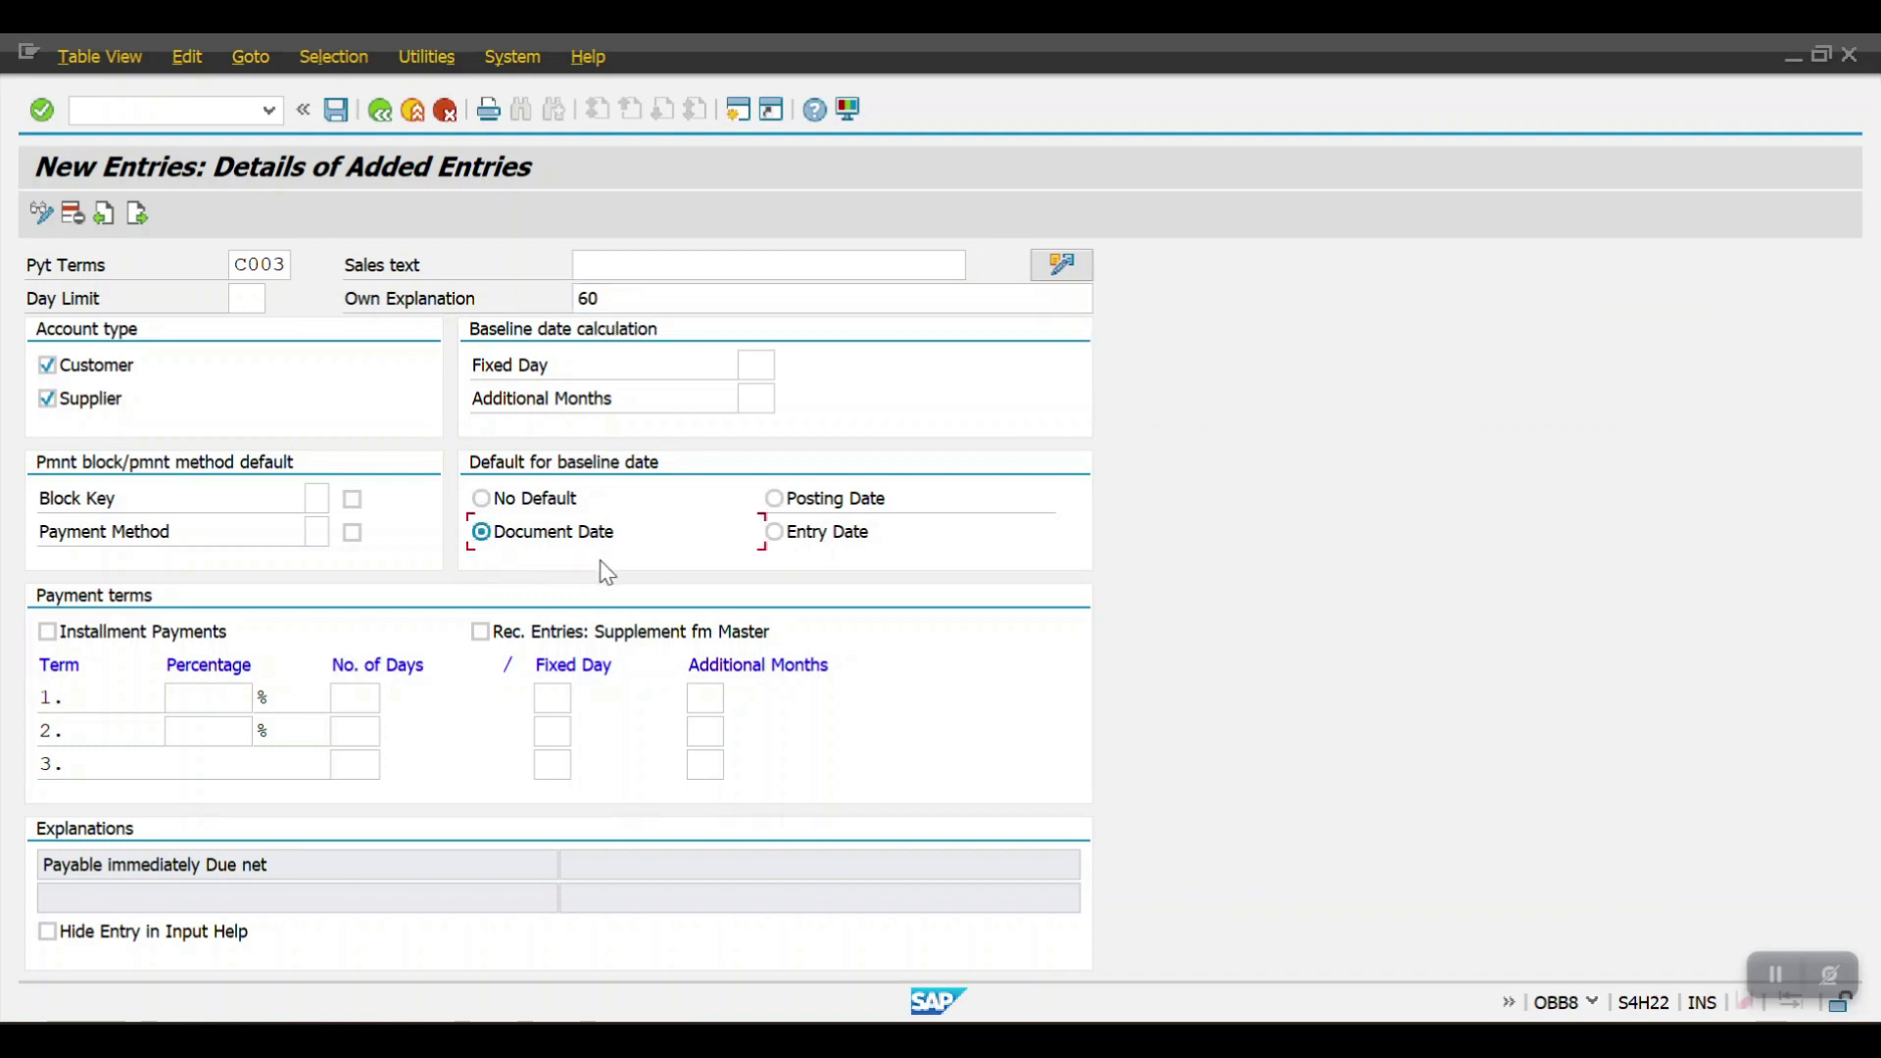
pyautogui.click(365, 697)
pyautogui.write('60')
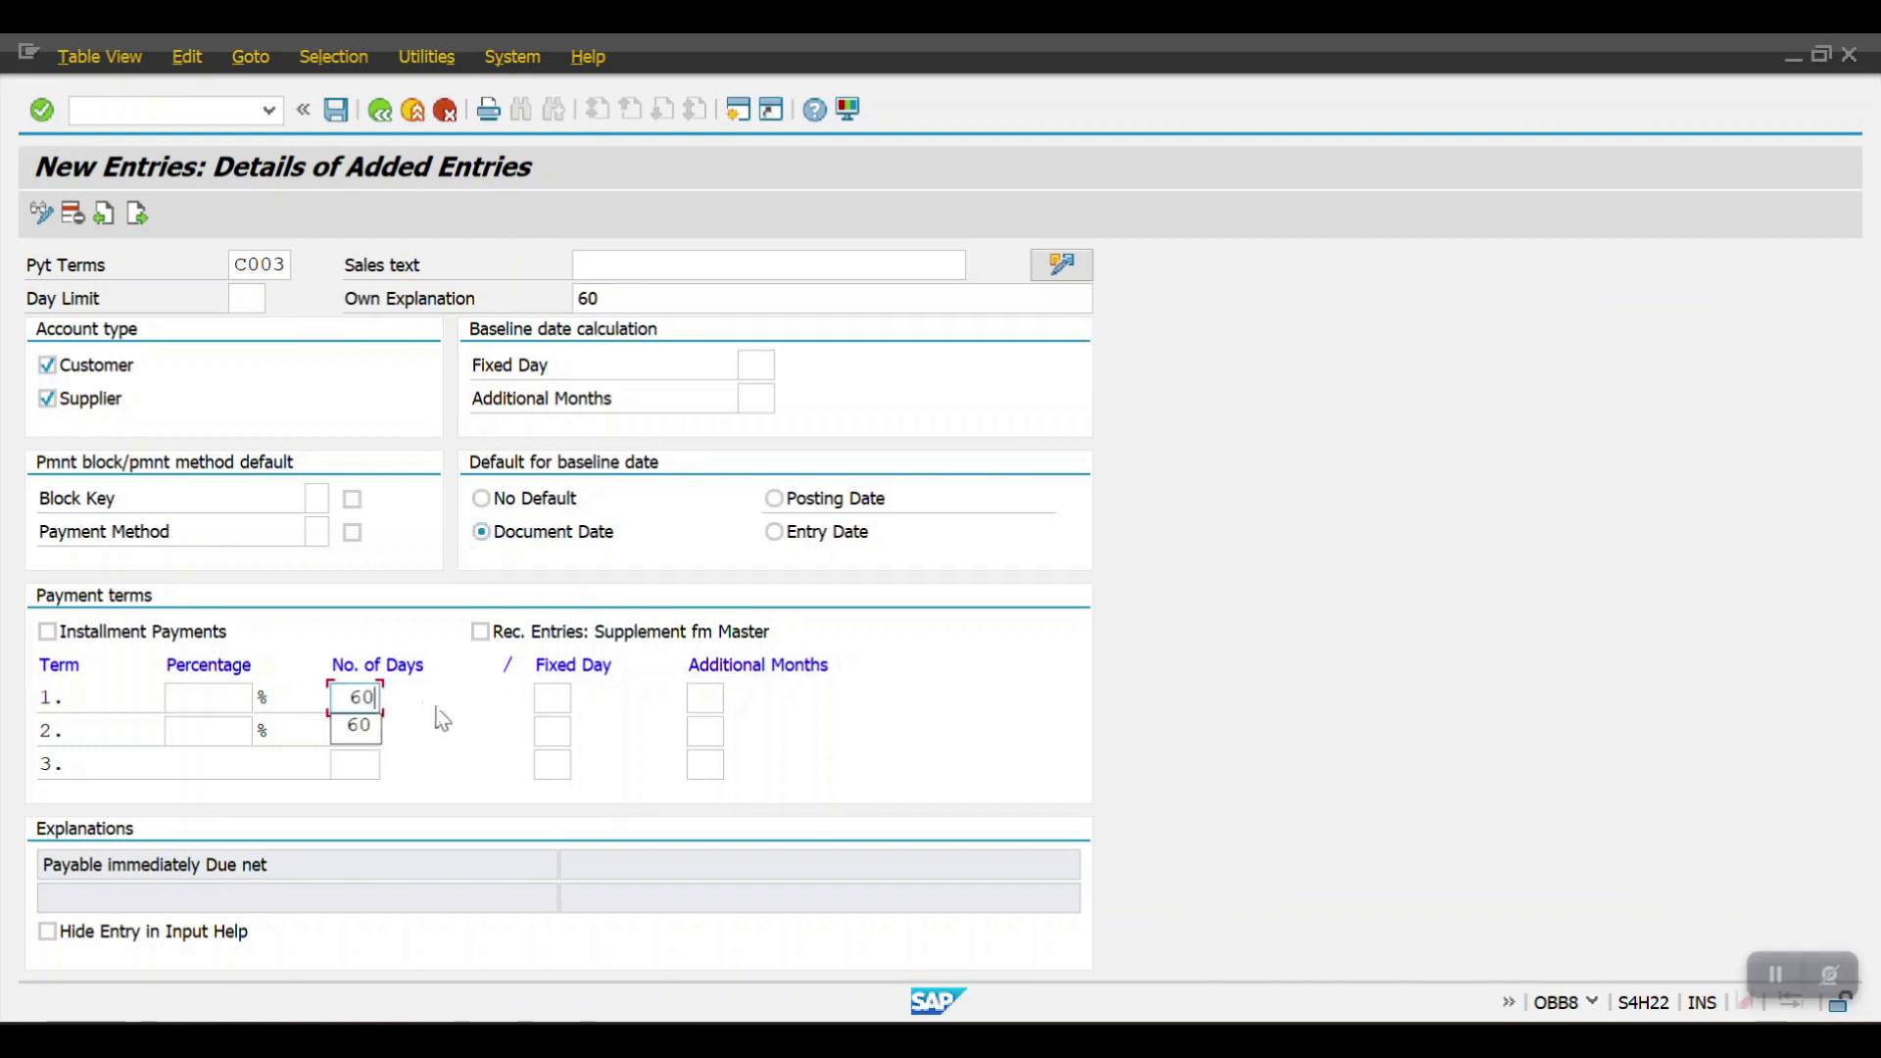
# Restrict payment term C003 to the Customer account type, save it and return to the overview.
pyautogui.click(98, 399)
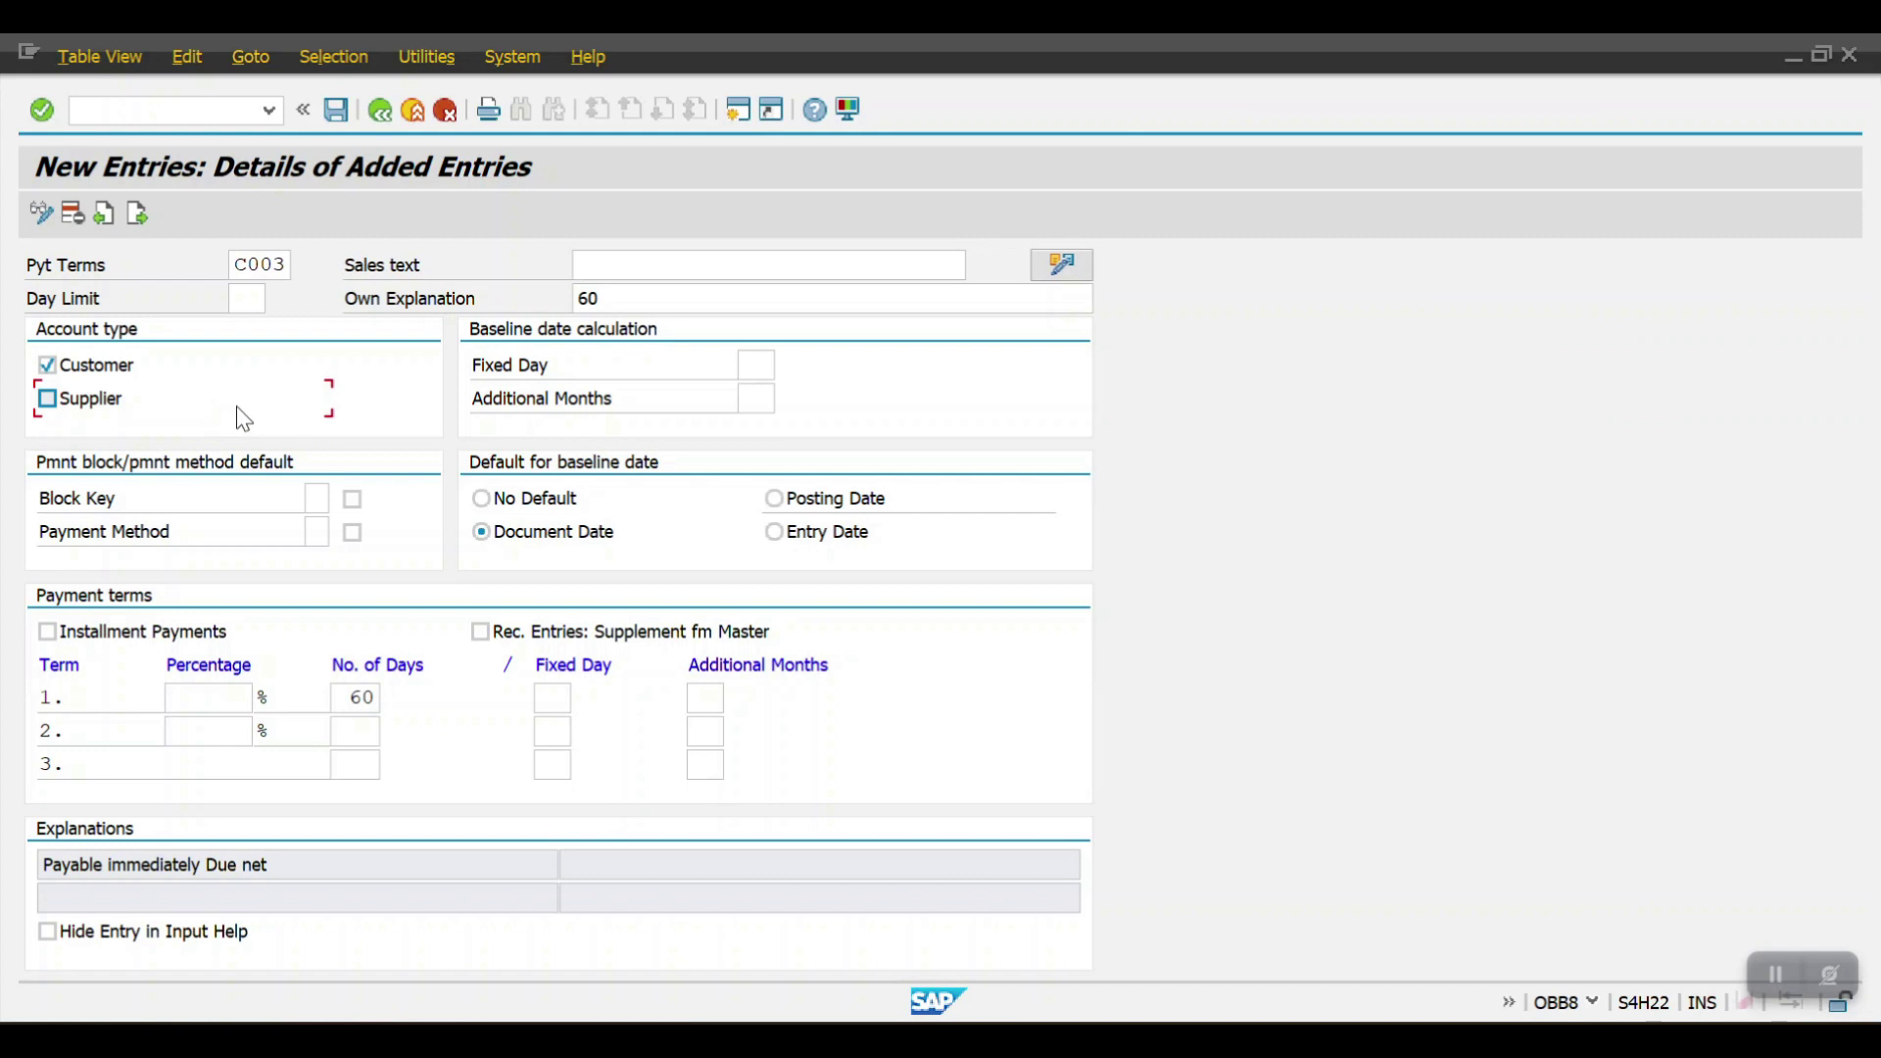
pyautogui.click(337, 111)
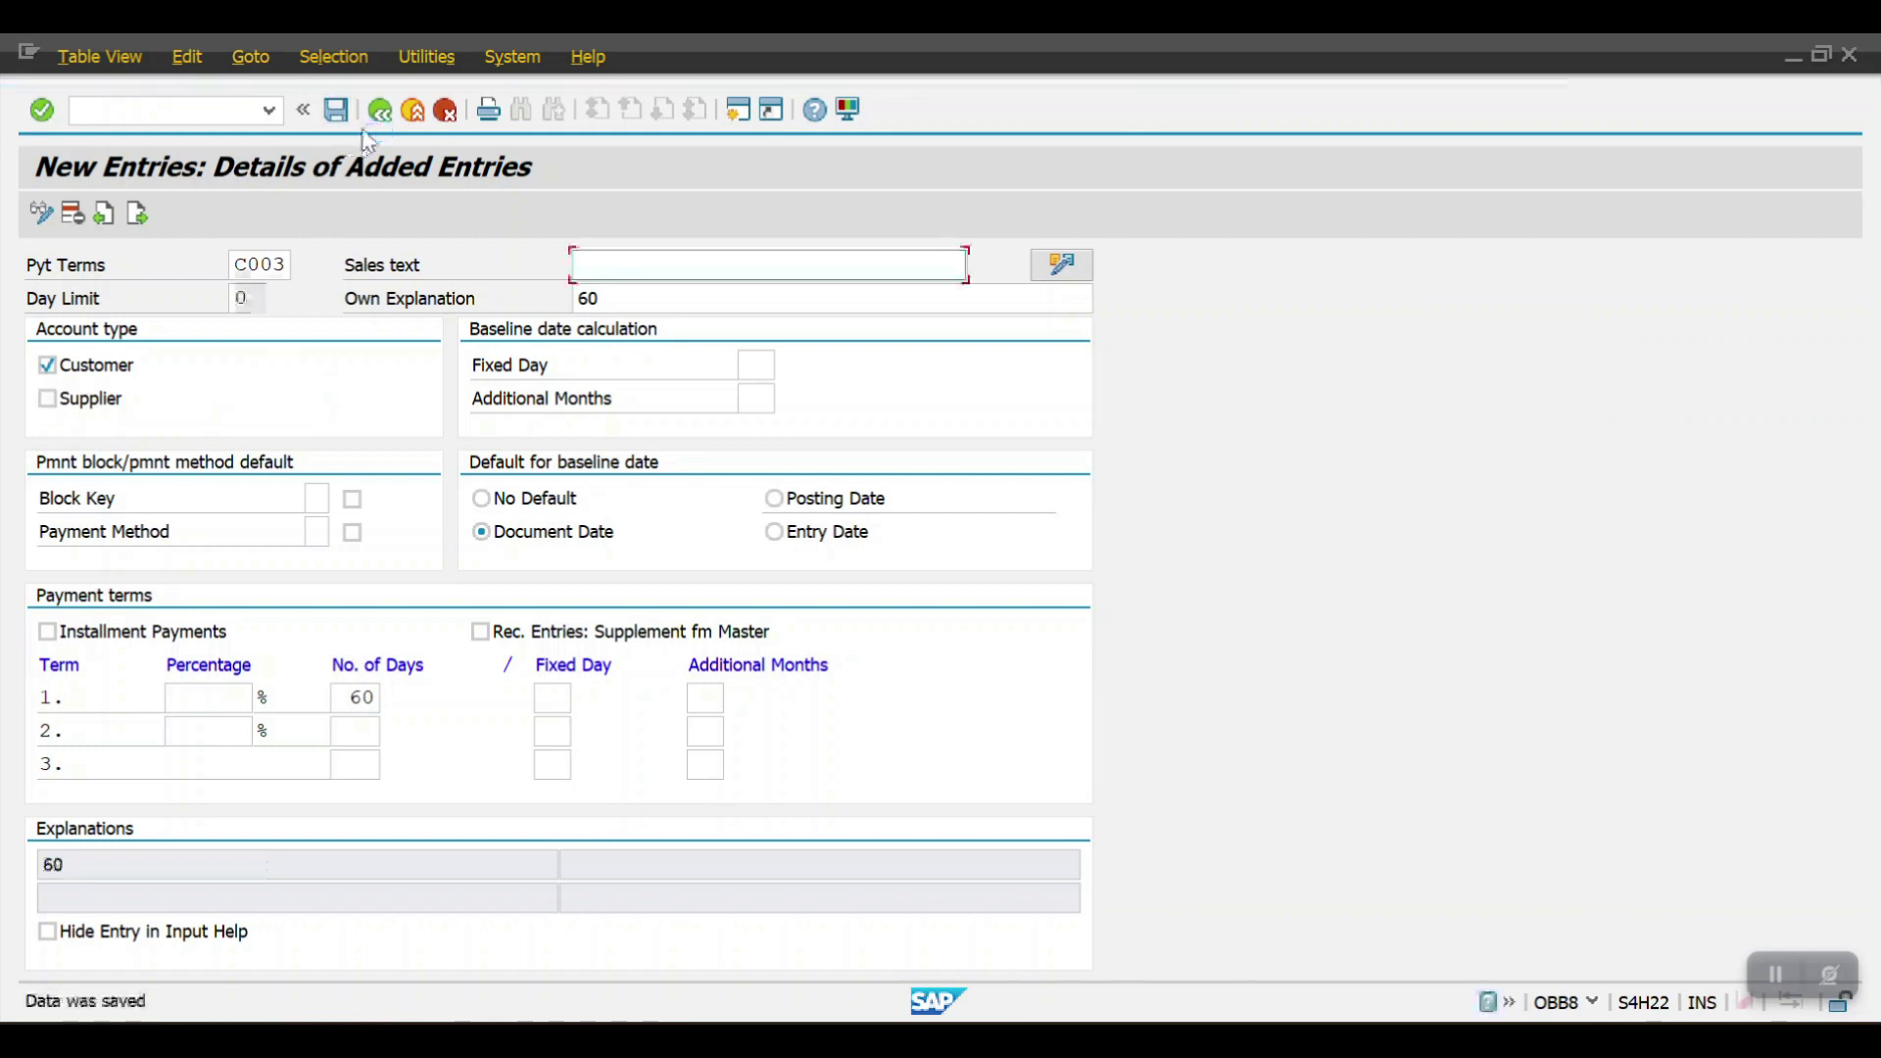
pyautogui.click(381, 112)
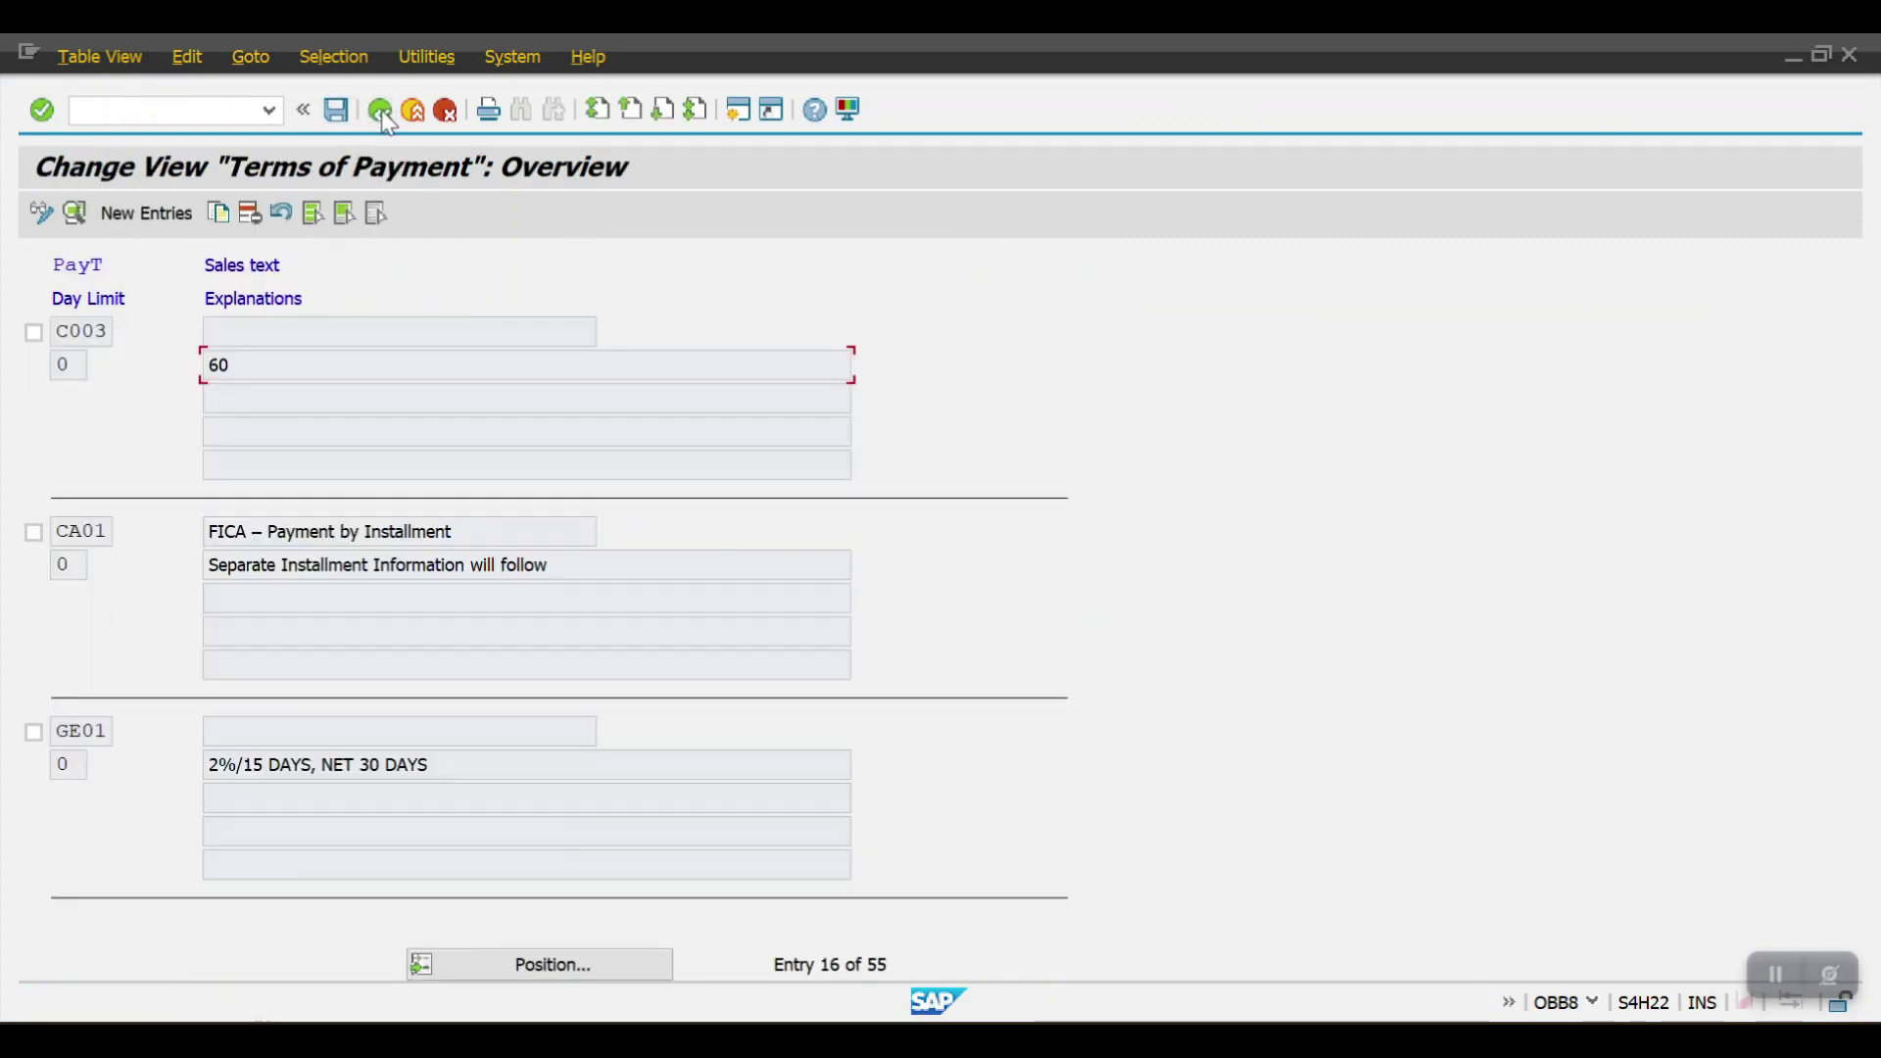
# Start a new payment term C004 with the own explanation "INSTALLMENT PAYMNET TERMS".
pyautogui.click(147, 216)
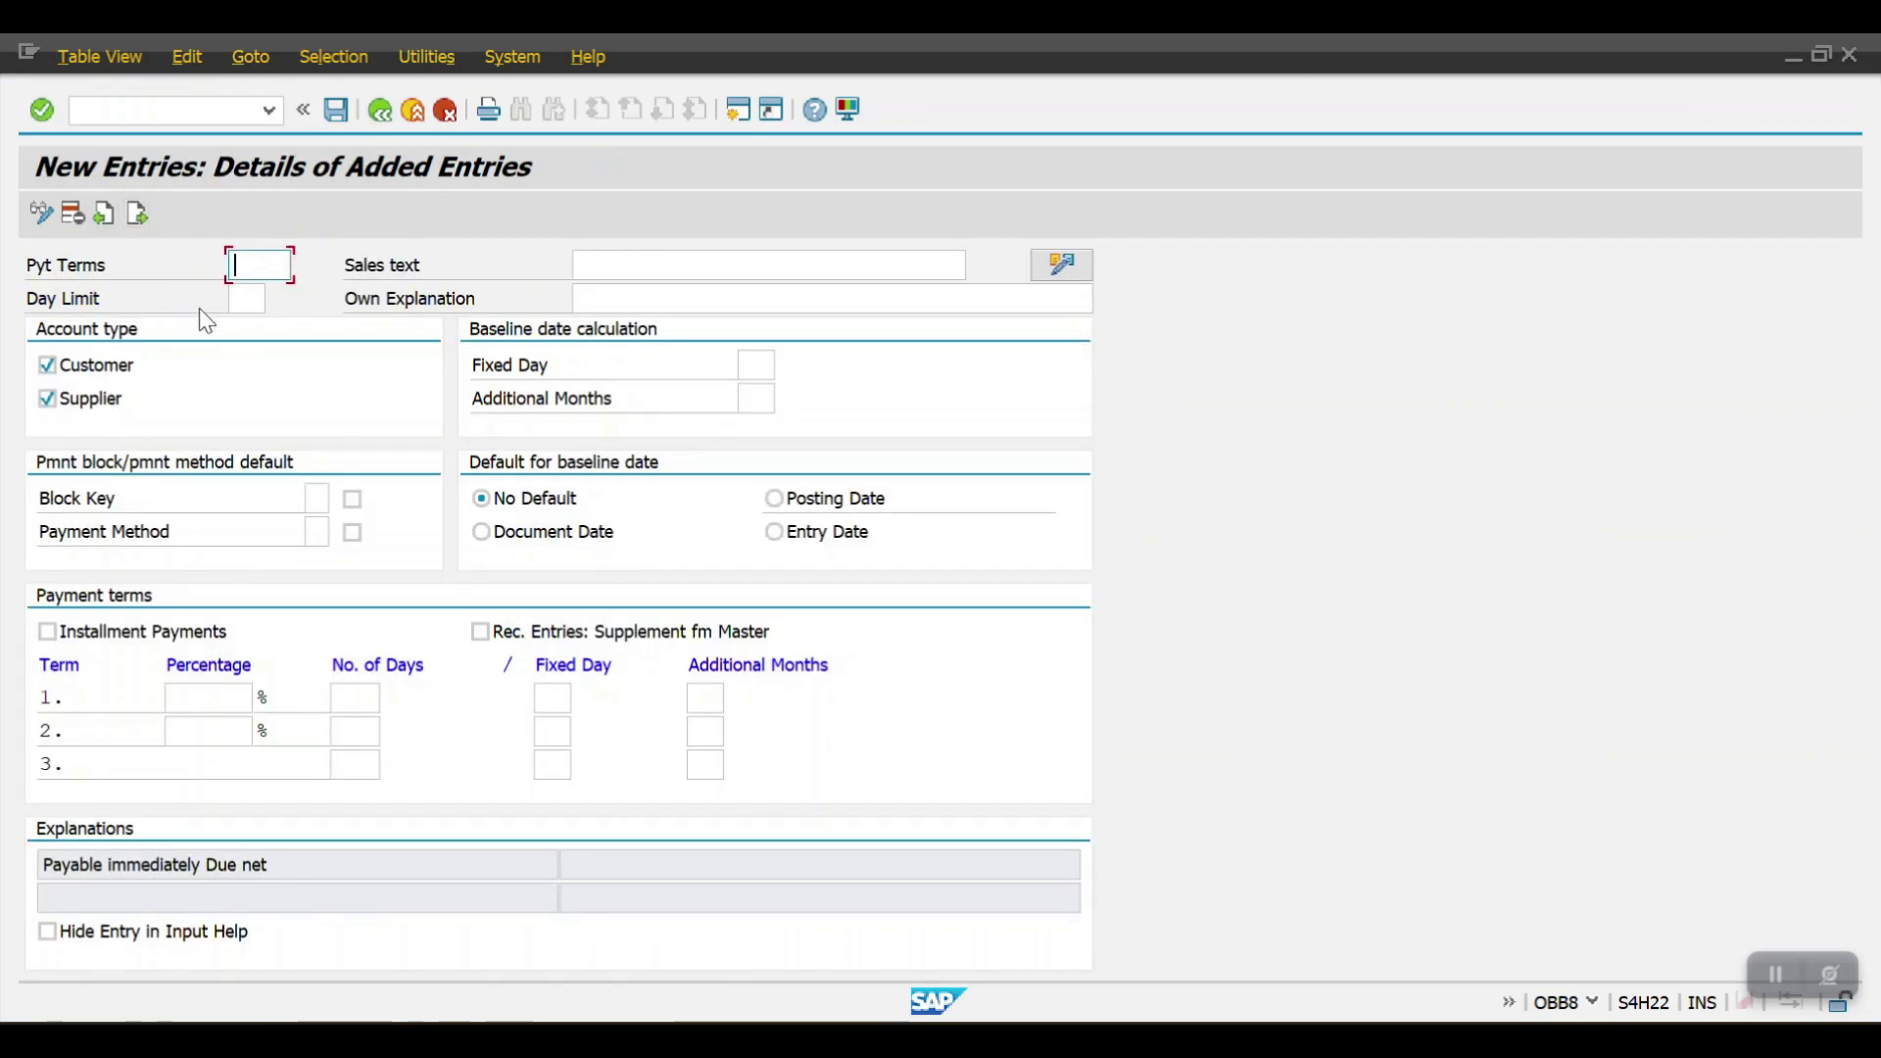
pyautogui.write('C004')
pyautogui.click(620, 294)
pyautogui.write('IN')
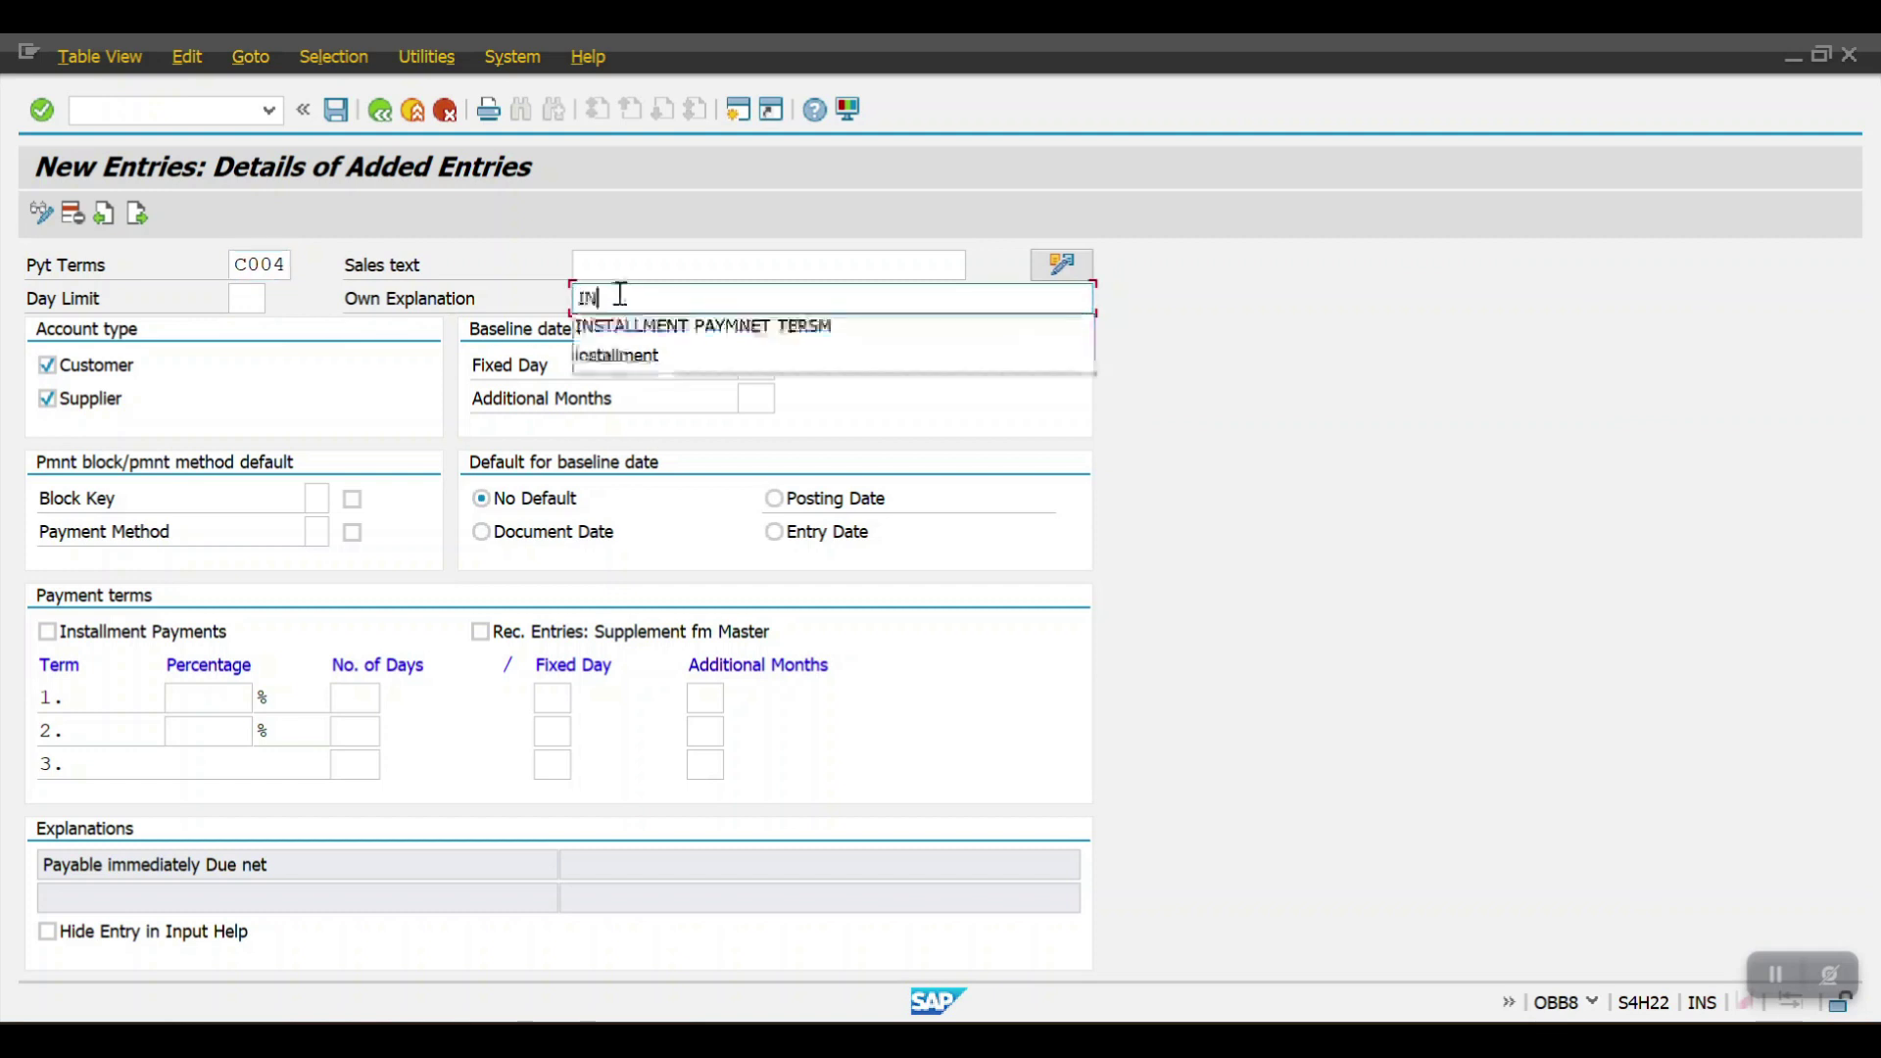
pyautogui.press('Down')
pyautogui.press('Return')
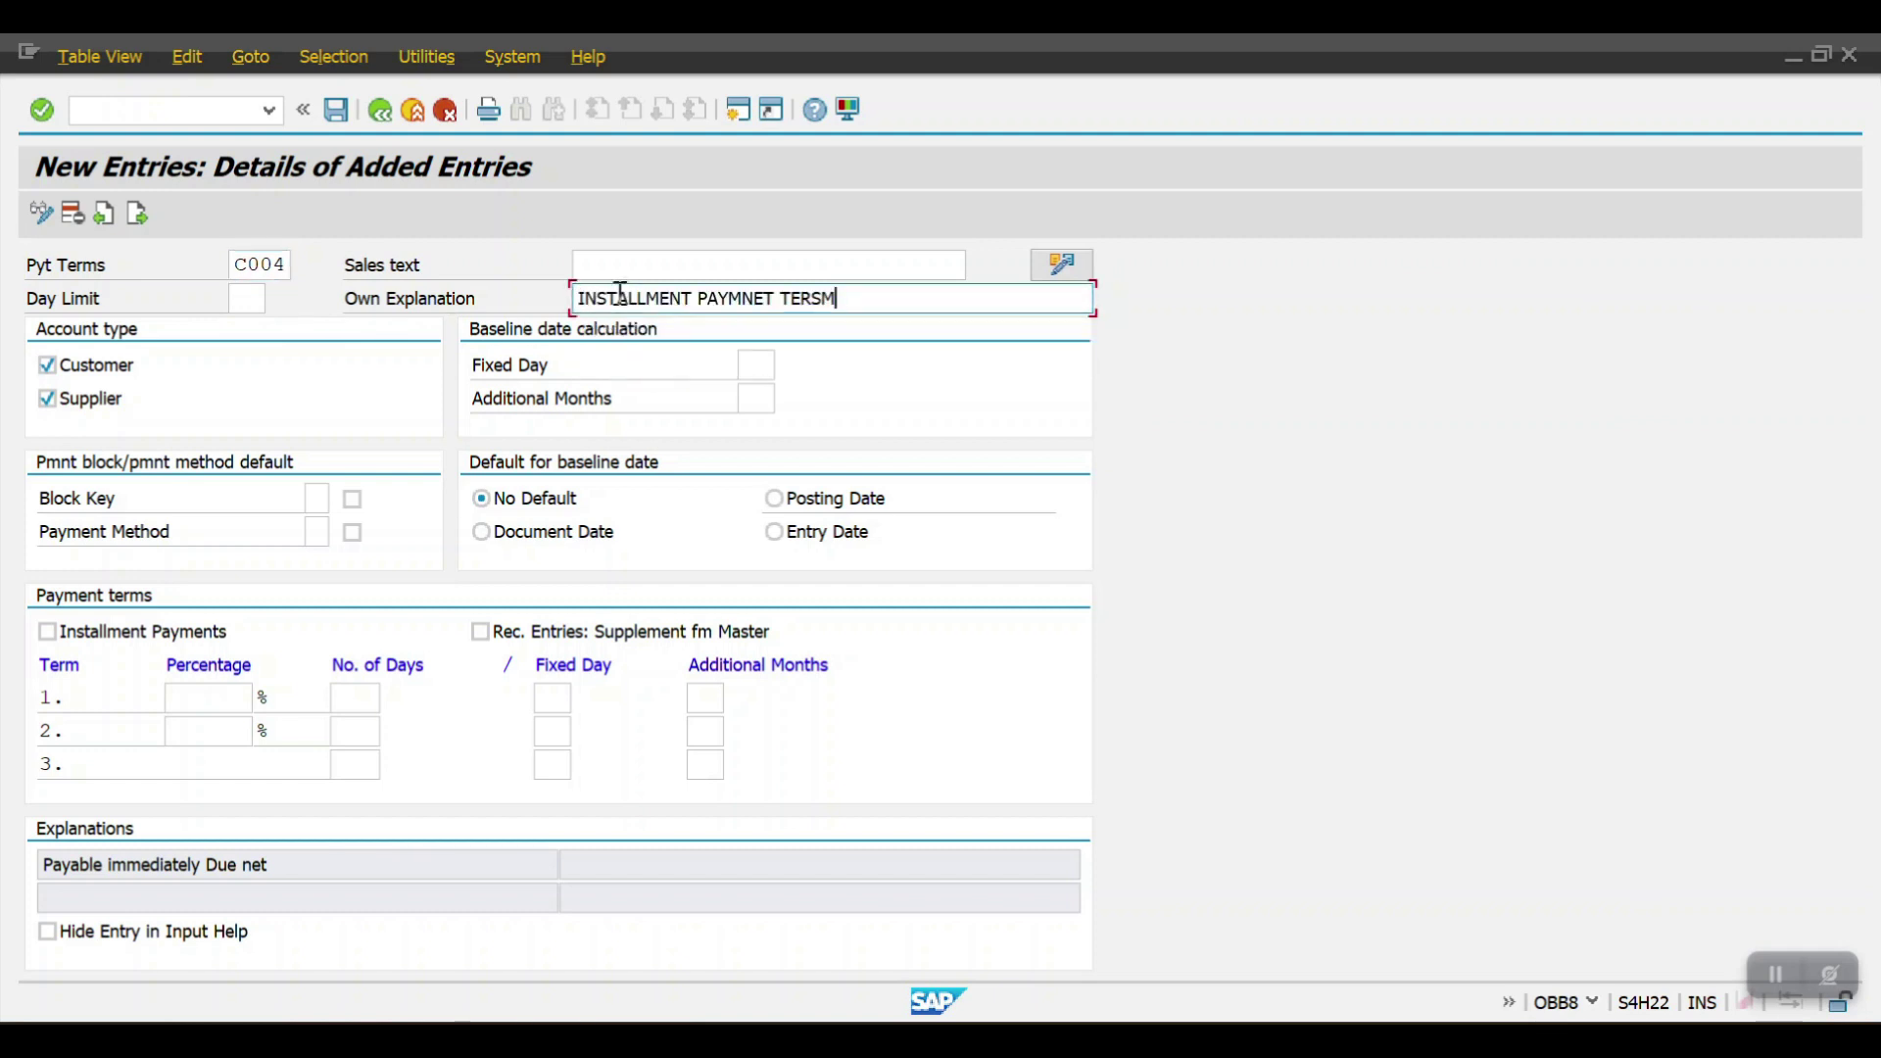
pyautogui.press('BackSpace')
pyautogui.press('BackSpace')
pyautogui.write('MS')
# Set C004 to document date baseline and installment payments for customers only, and save it.
pyautogui.click(549, 537)
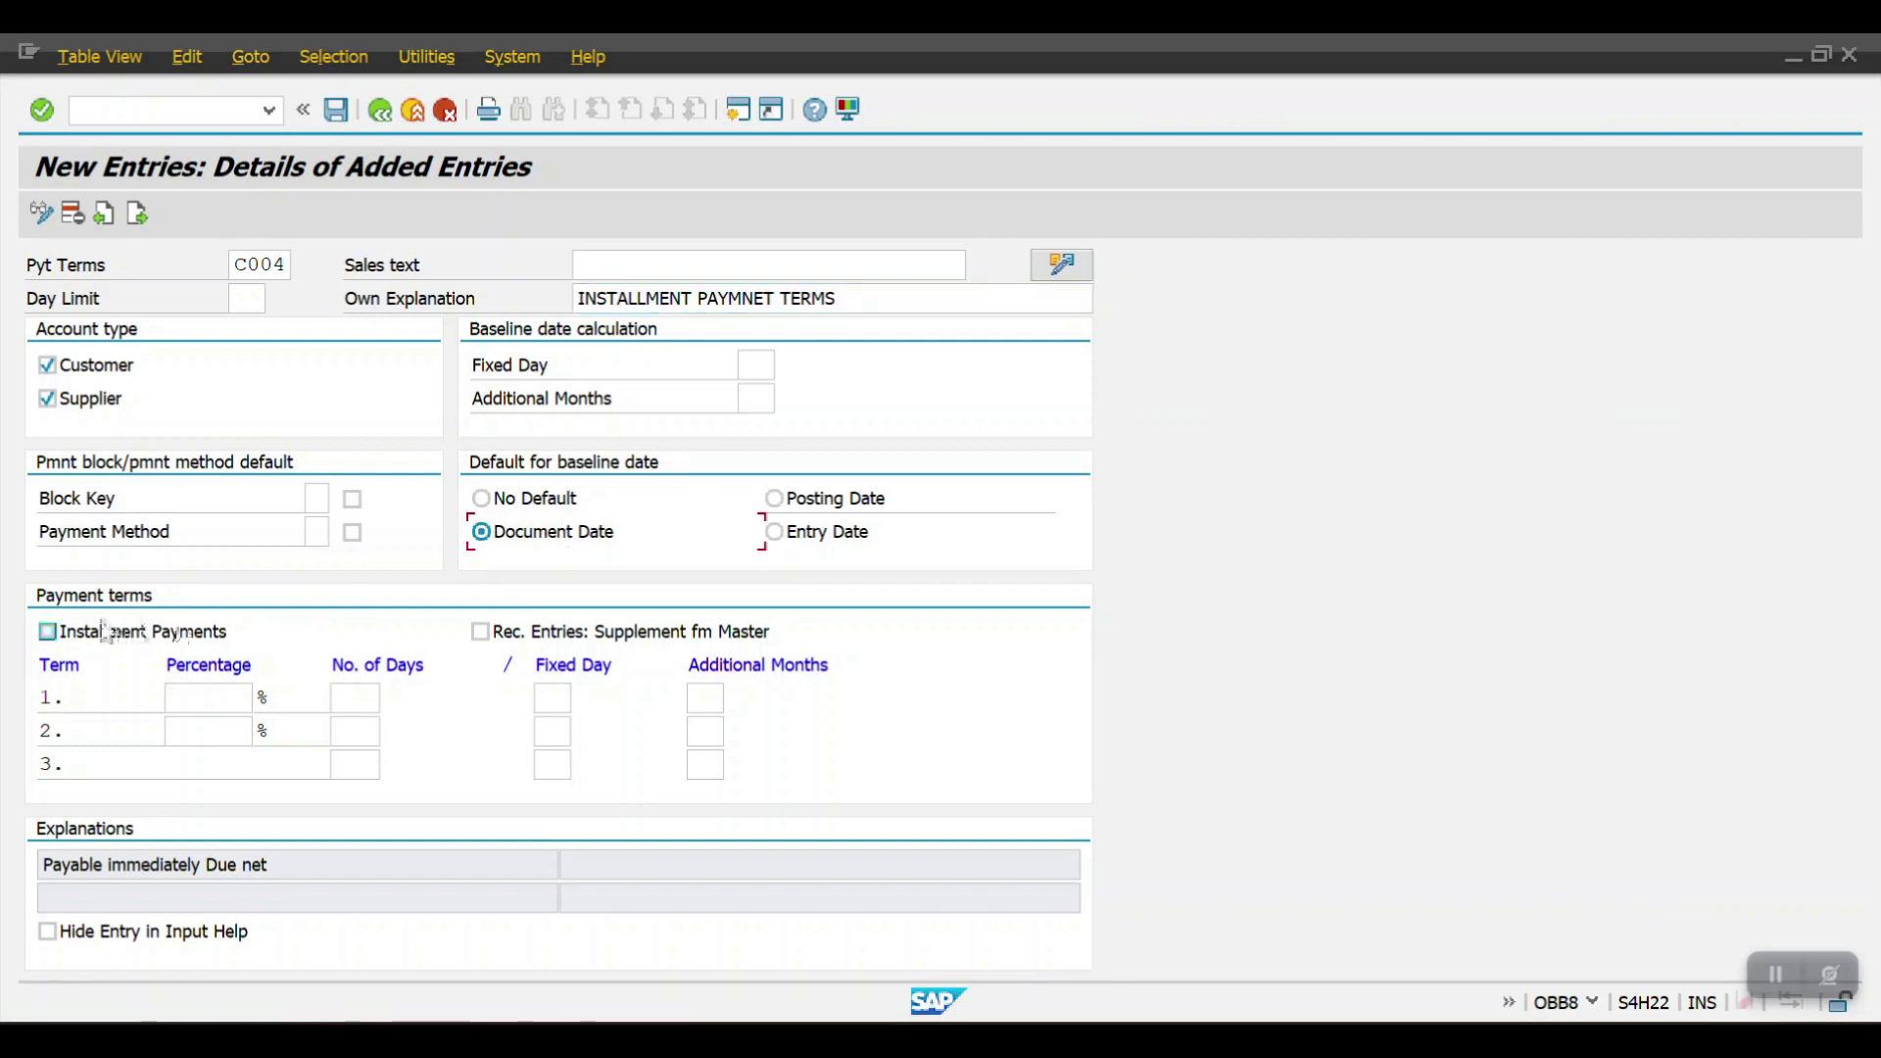
pyautogui.click(65, 637)
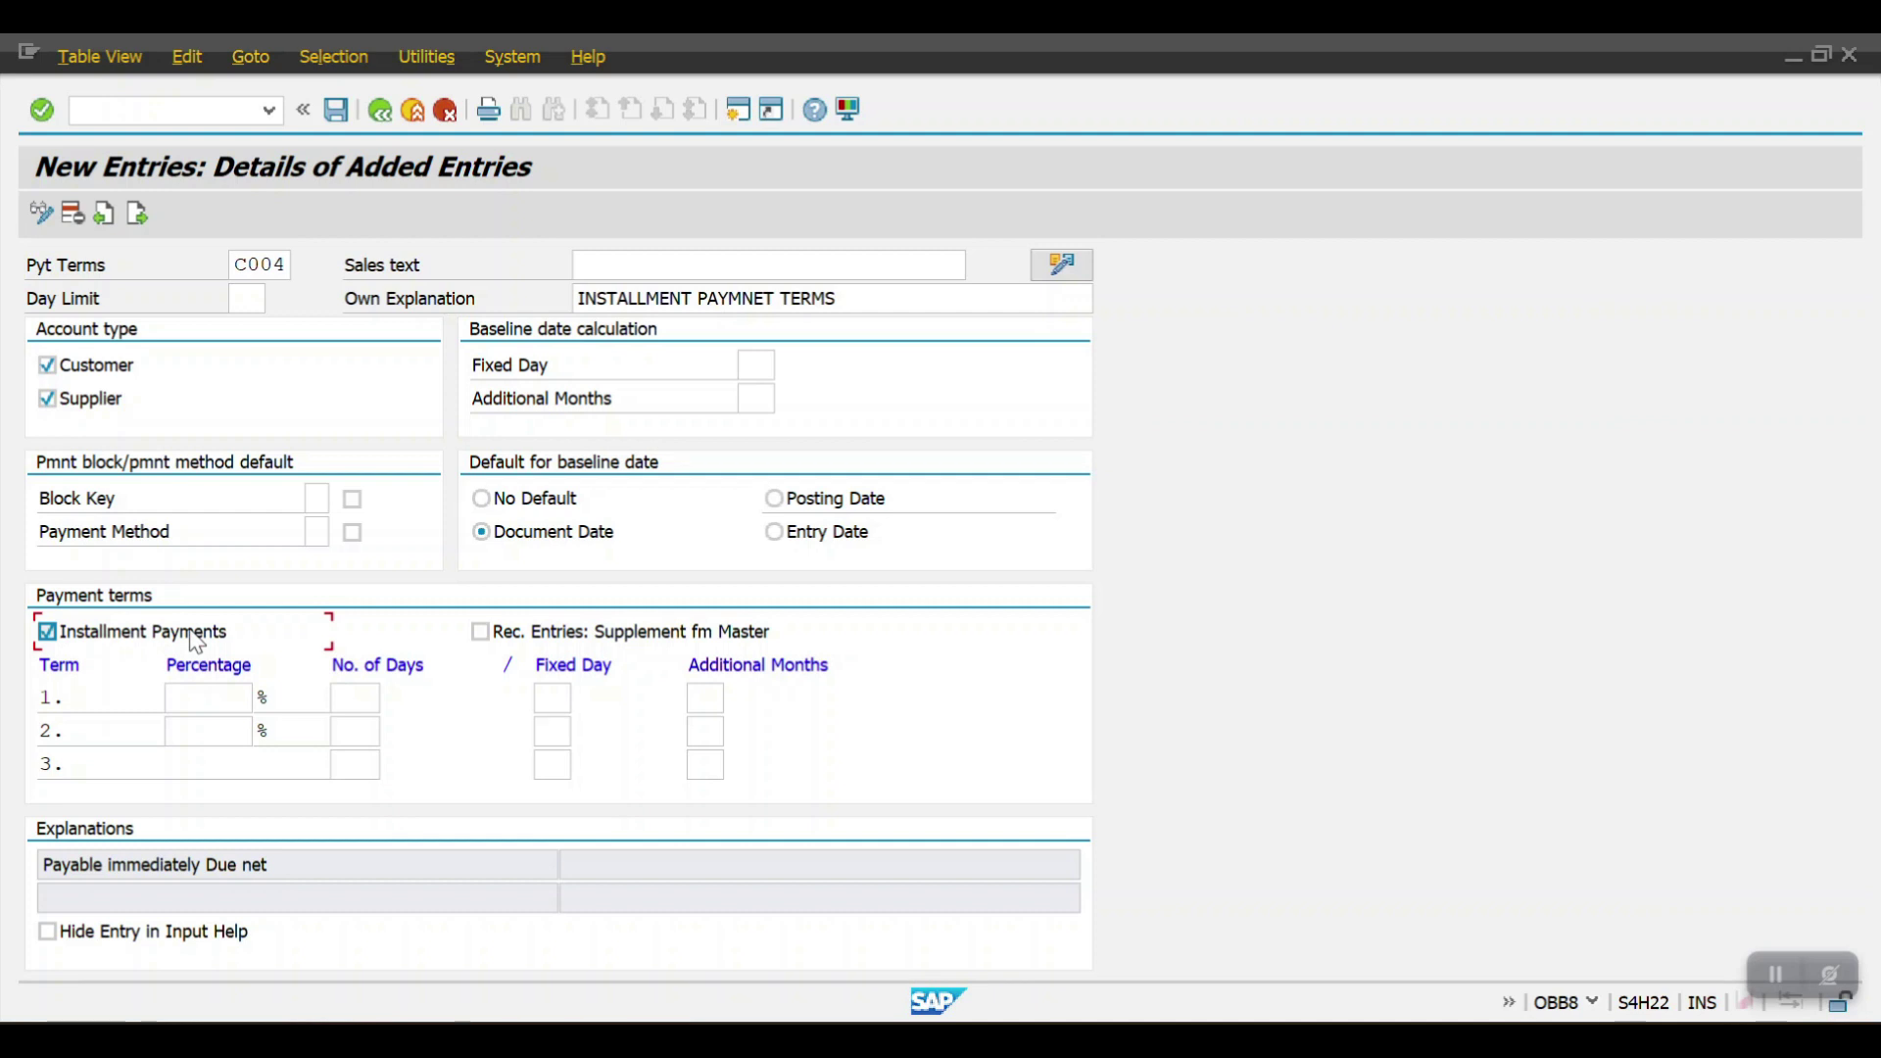
pyautogui.click(76, 403)
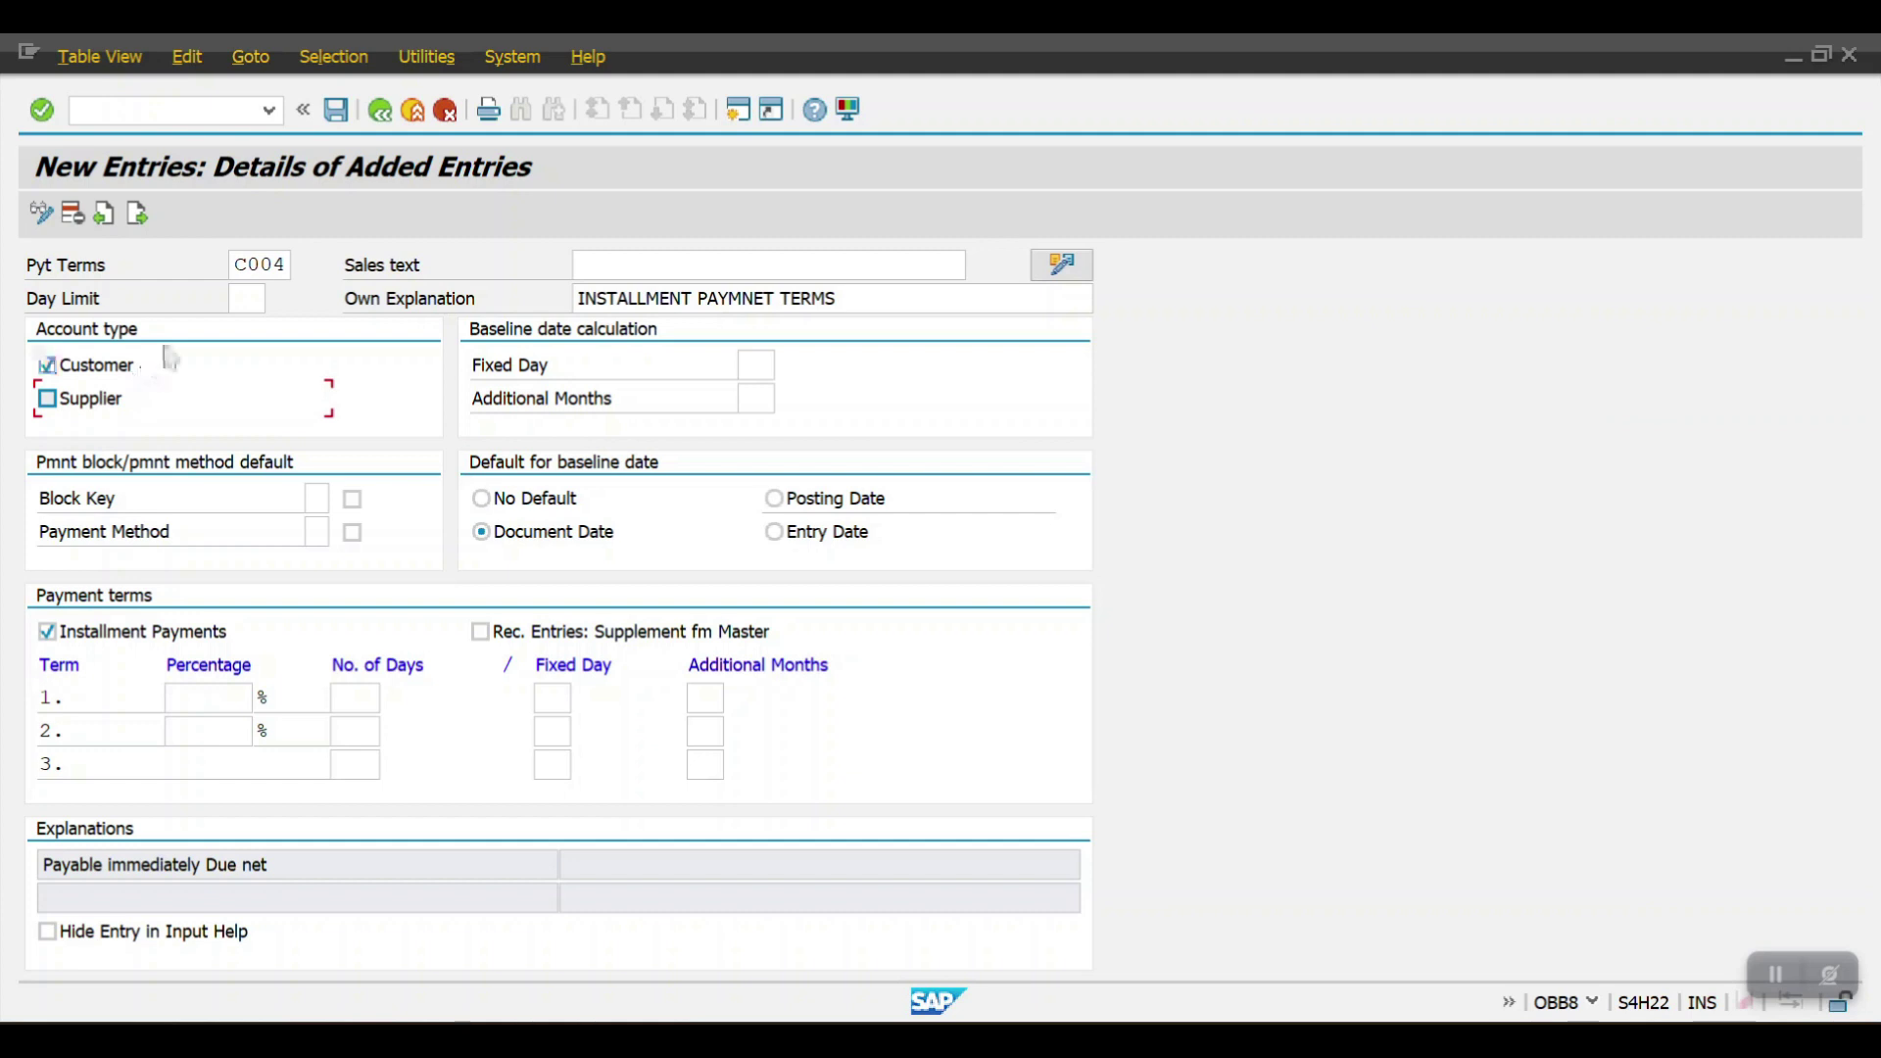
pyautogui.click(336, 113)
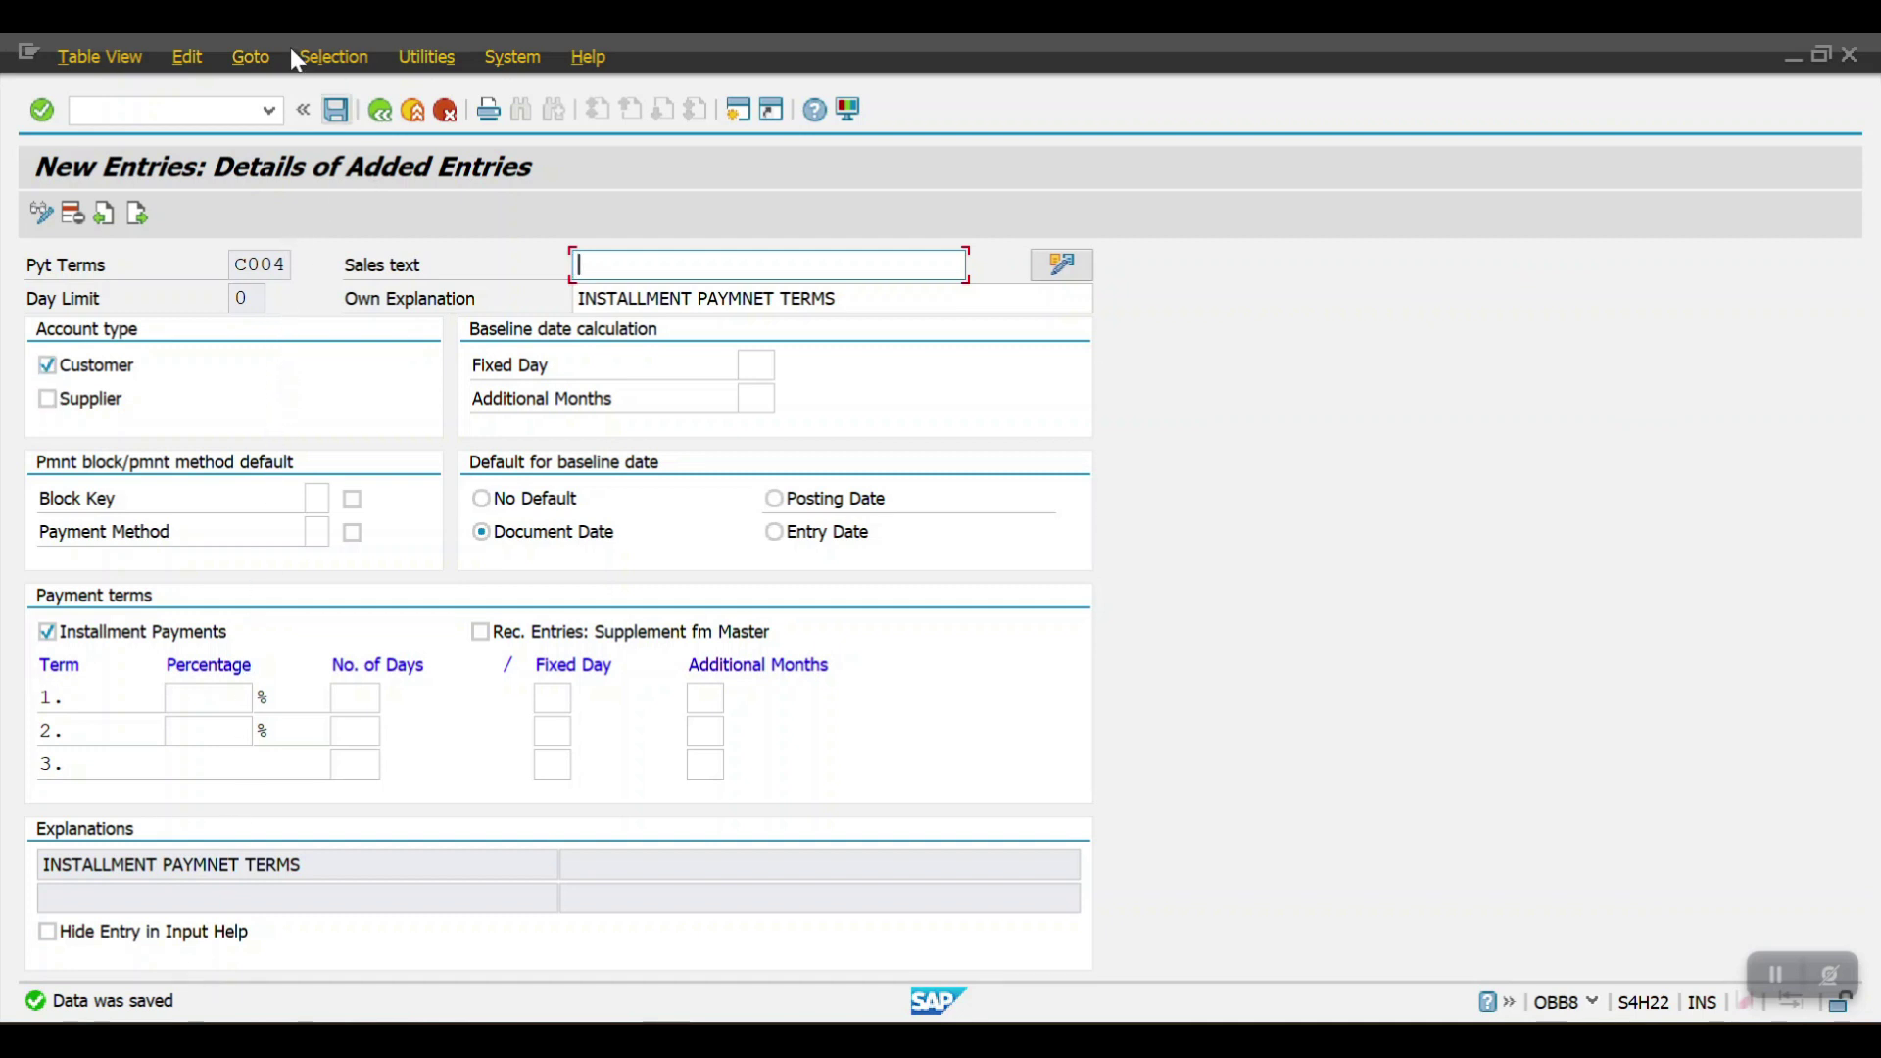
pyautogui.click(378, 114)
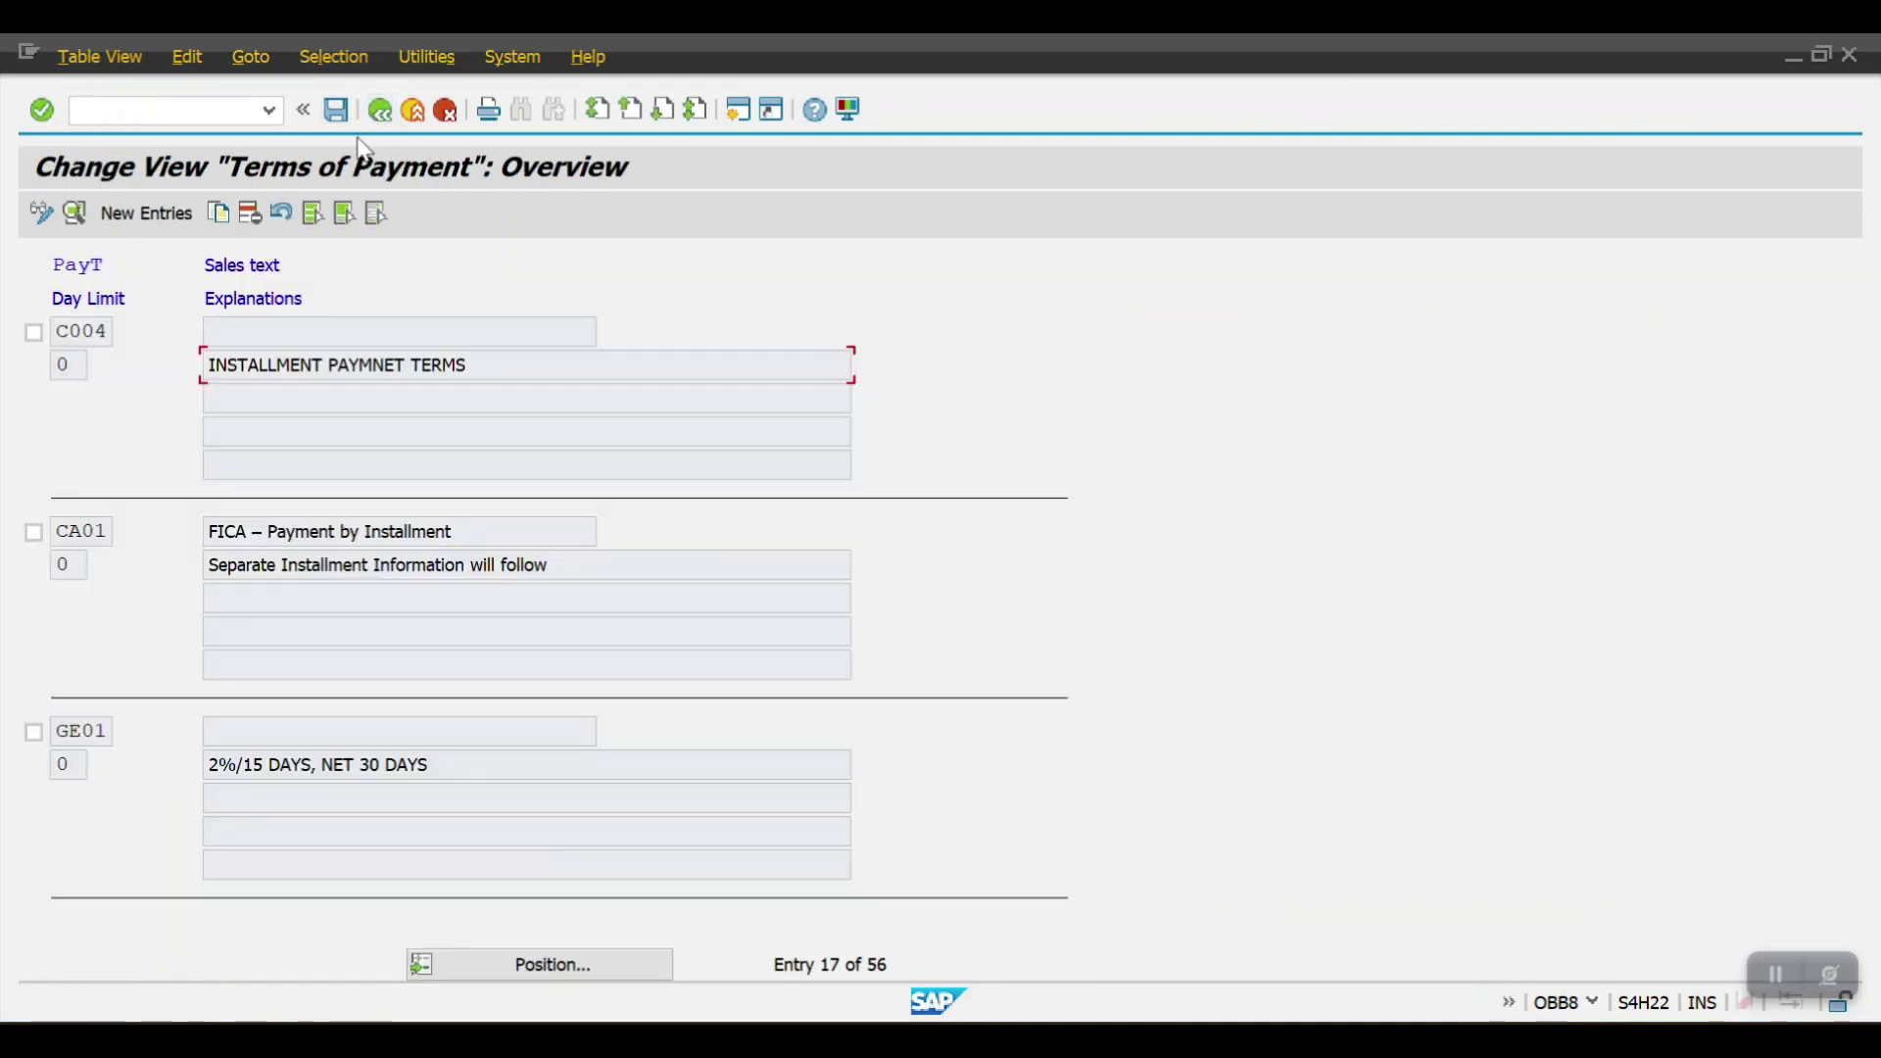
# Position the terms of payment overview at entry C001.
pyautogui.click(554, 976)
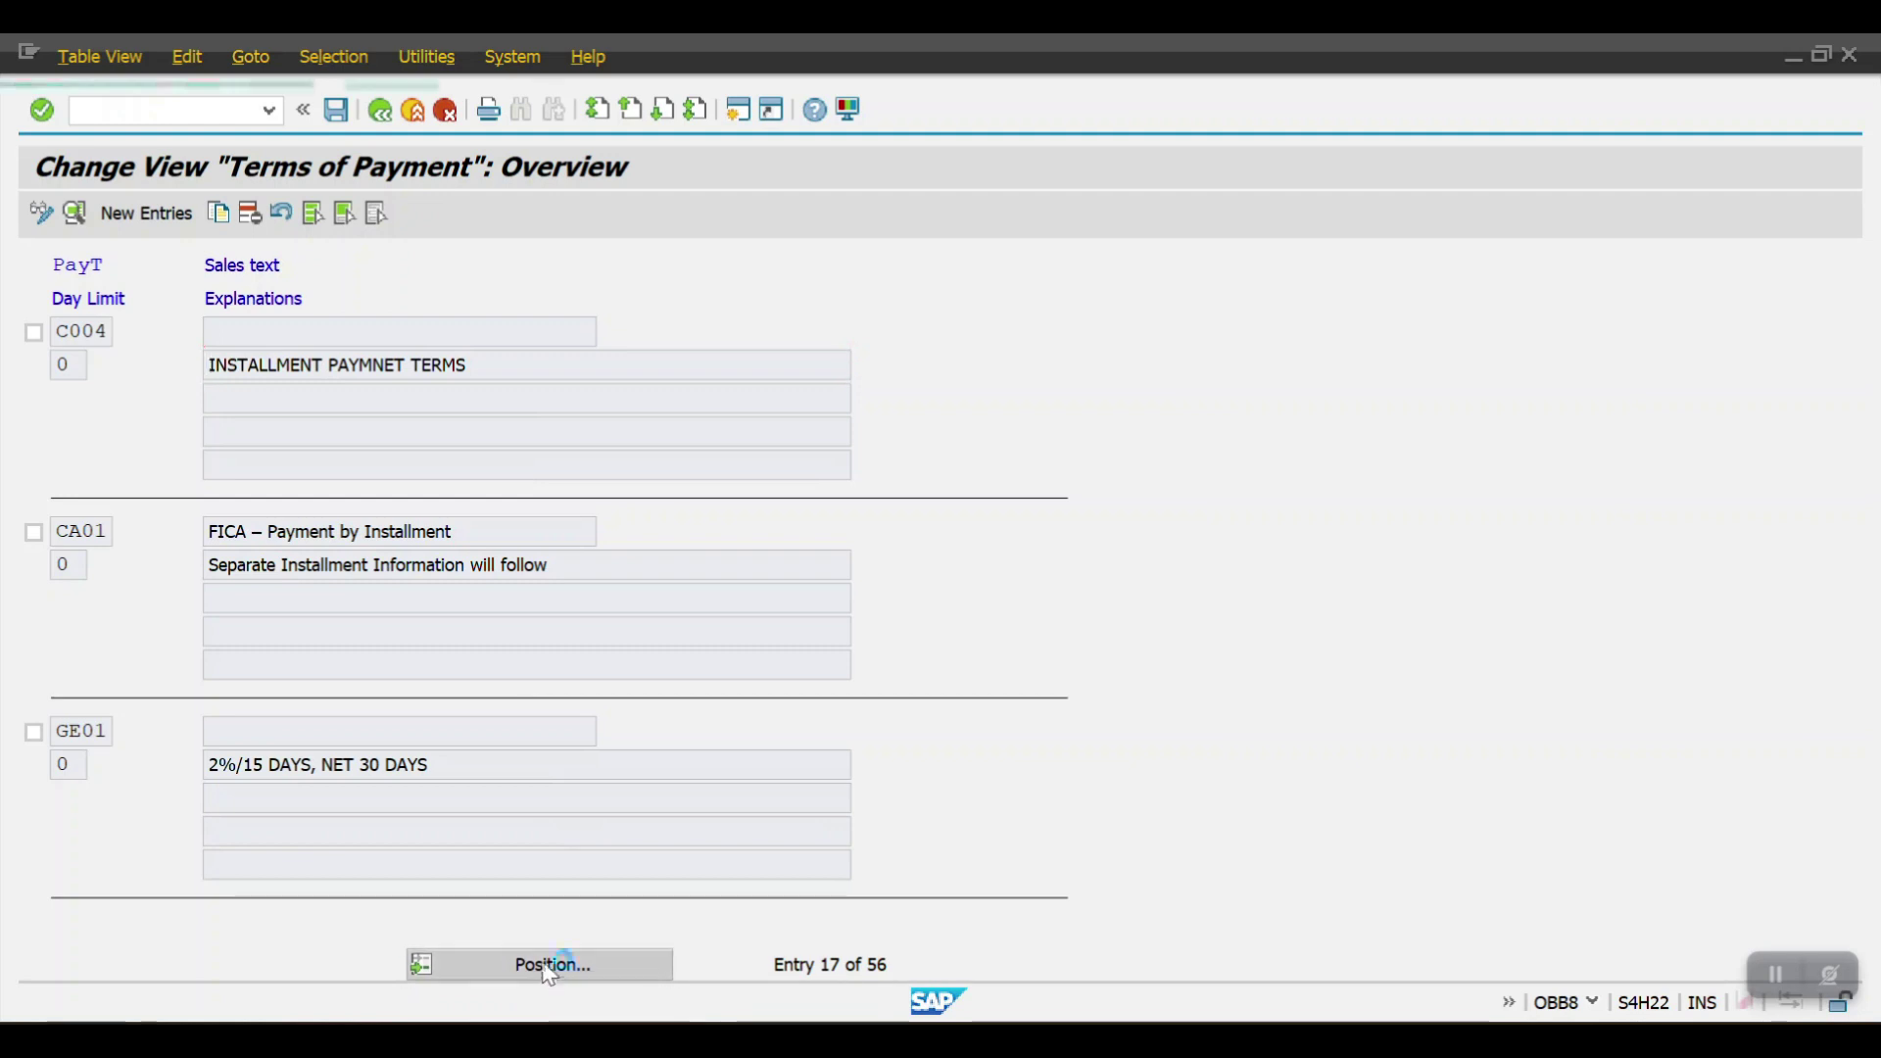
pyautogui.write('C001')
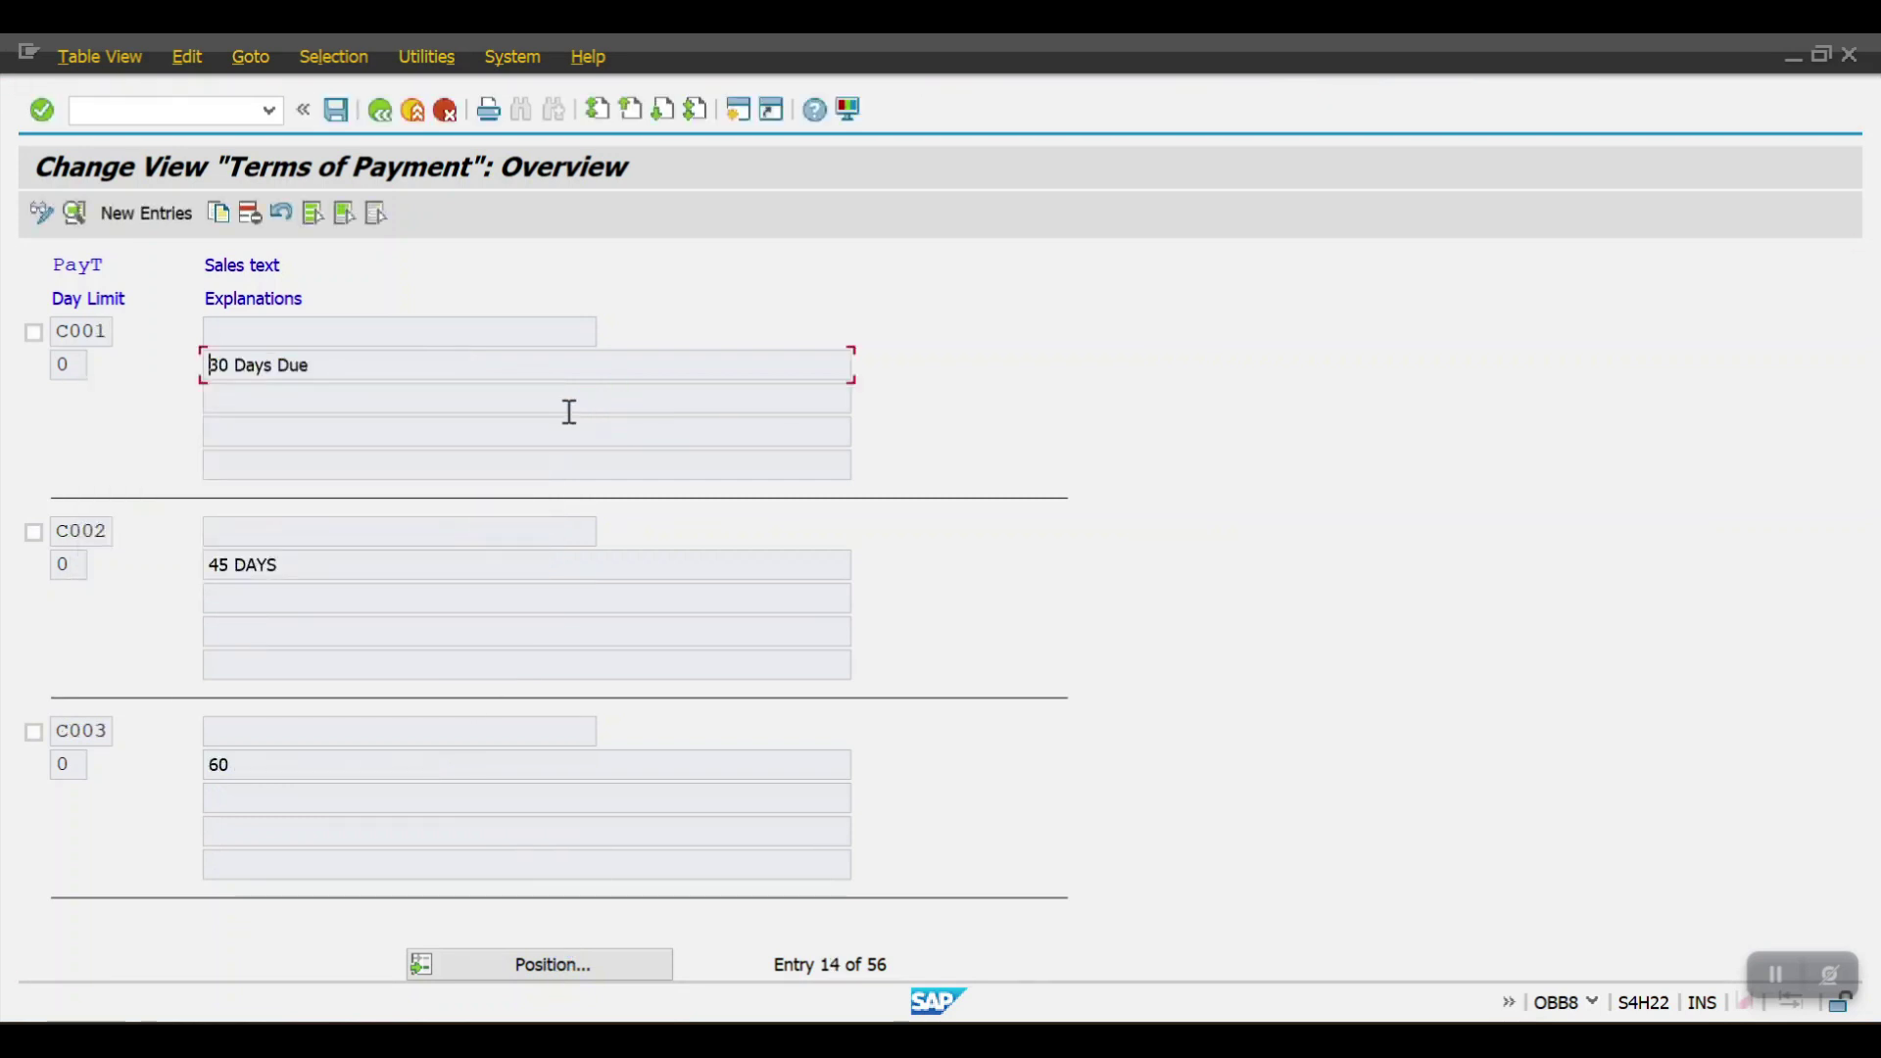
pyautogui.moveTo(323, 365); pyautogui.dragTo(324, 500)
pyautogui.moveTo(286, 566); pyautogui.dragTo(162, 562)
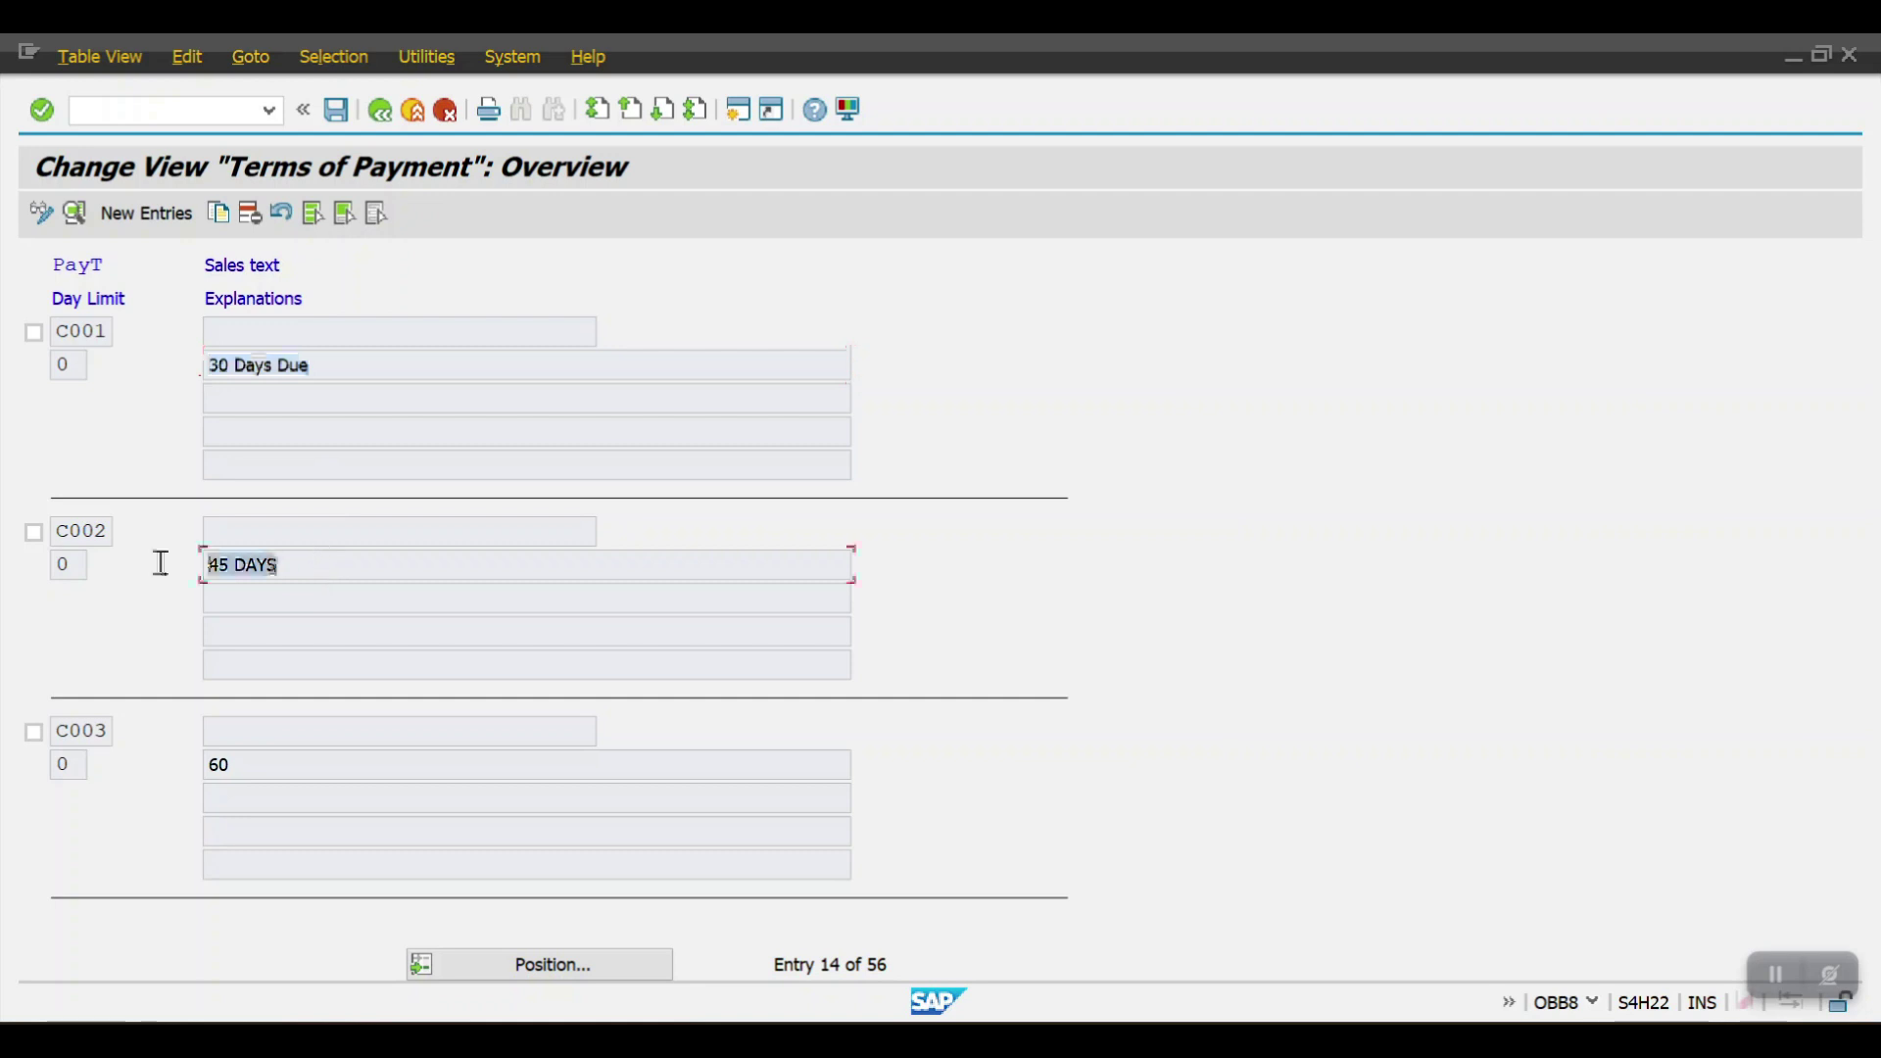
pyautogui.moveTo(243, 768); pyautogui.dragTo(143, 760)
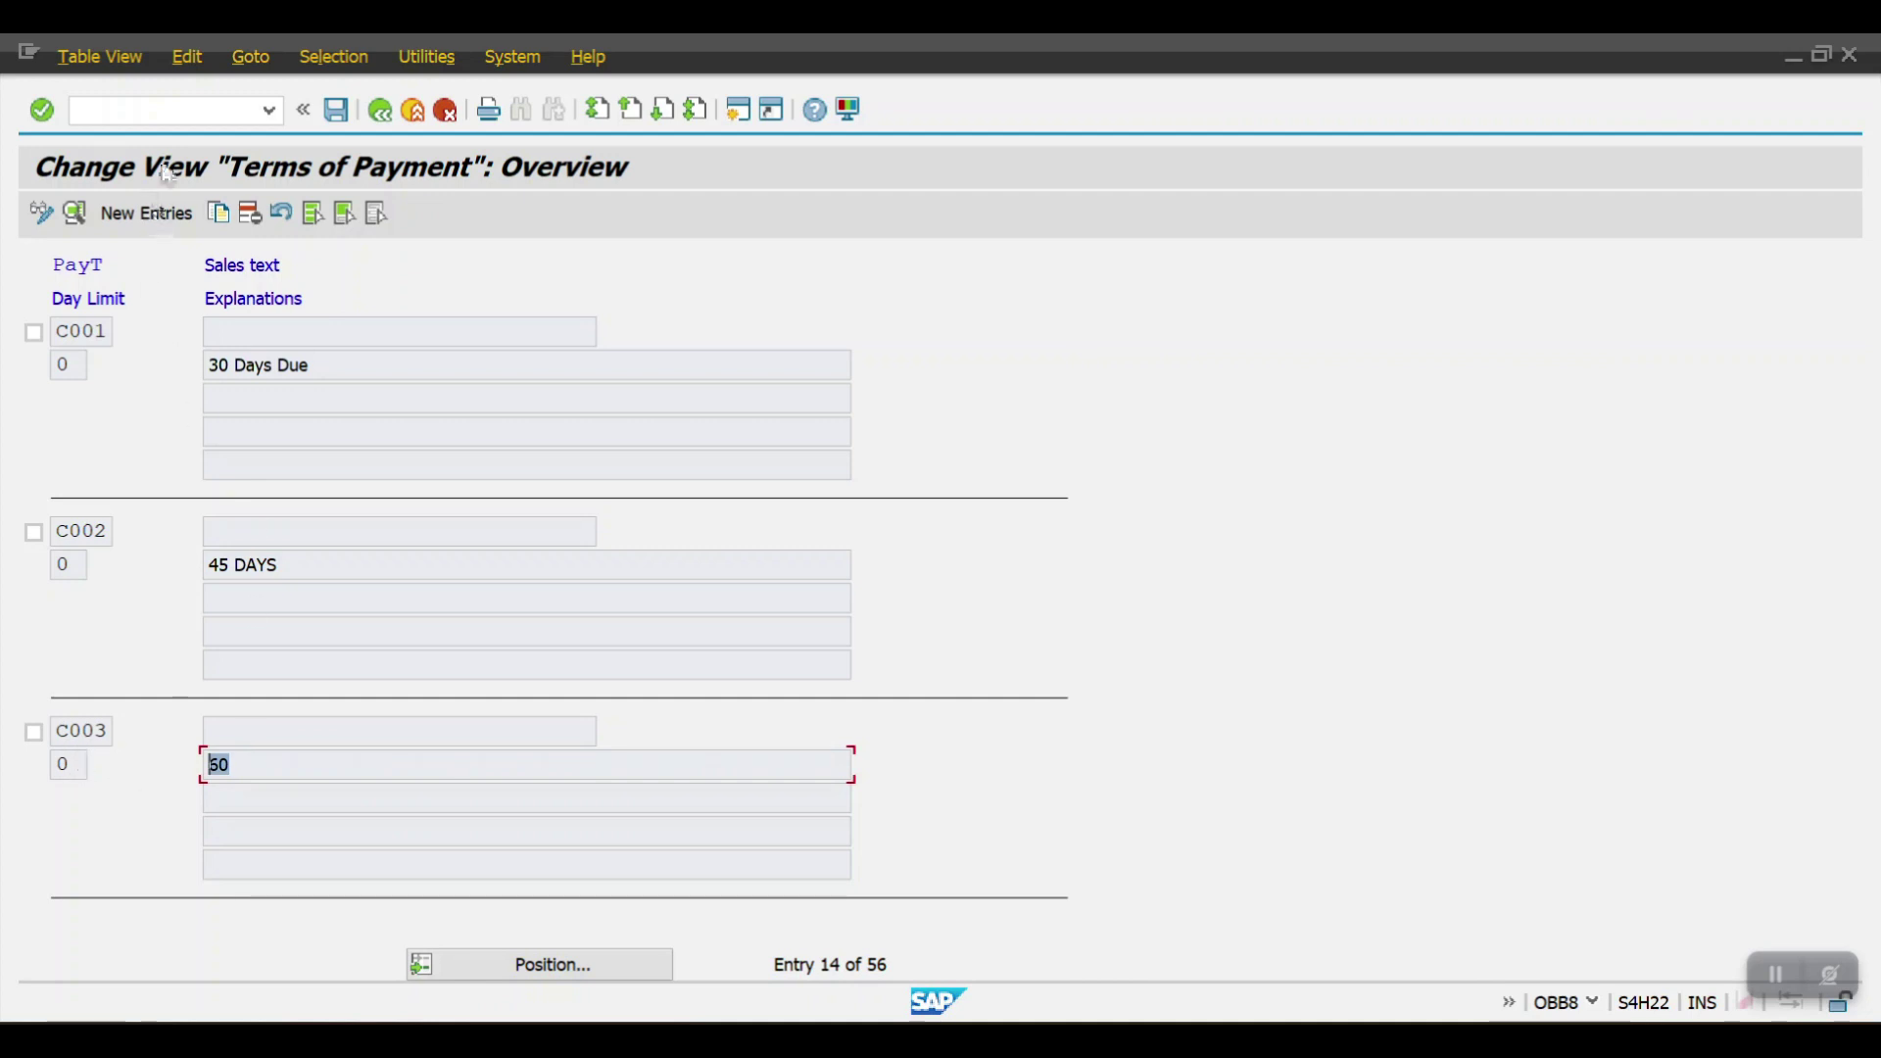
# Open transaction OBB9 to maintain terms of payment for holdback/retainage.
pyautogui.click(169, 110)
pyautogui.write('/N')
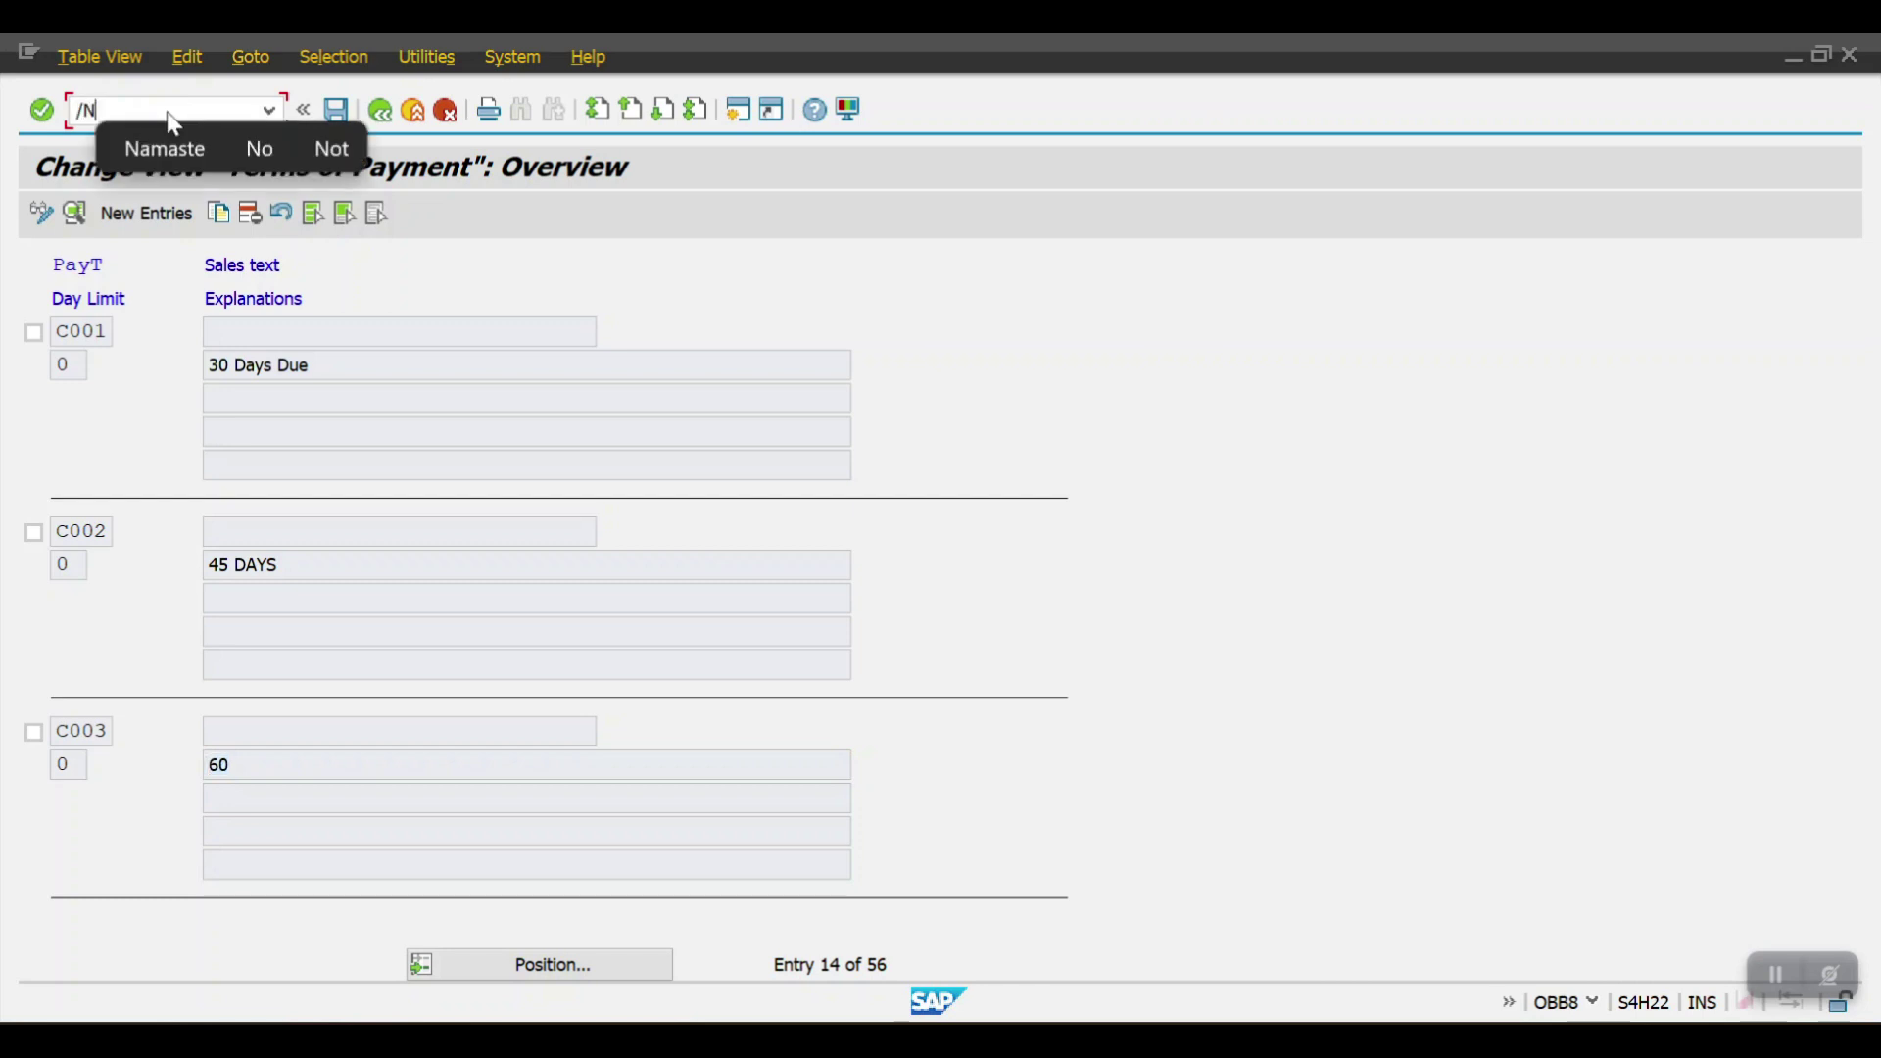
pyautogui.write('OBB8')
pyautogui.press('Return')
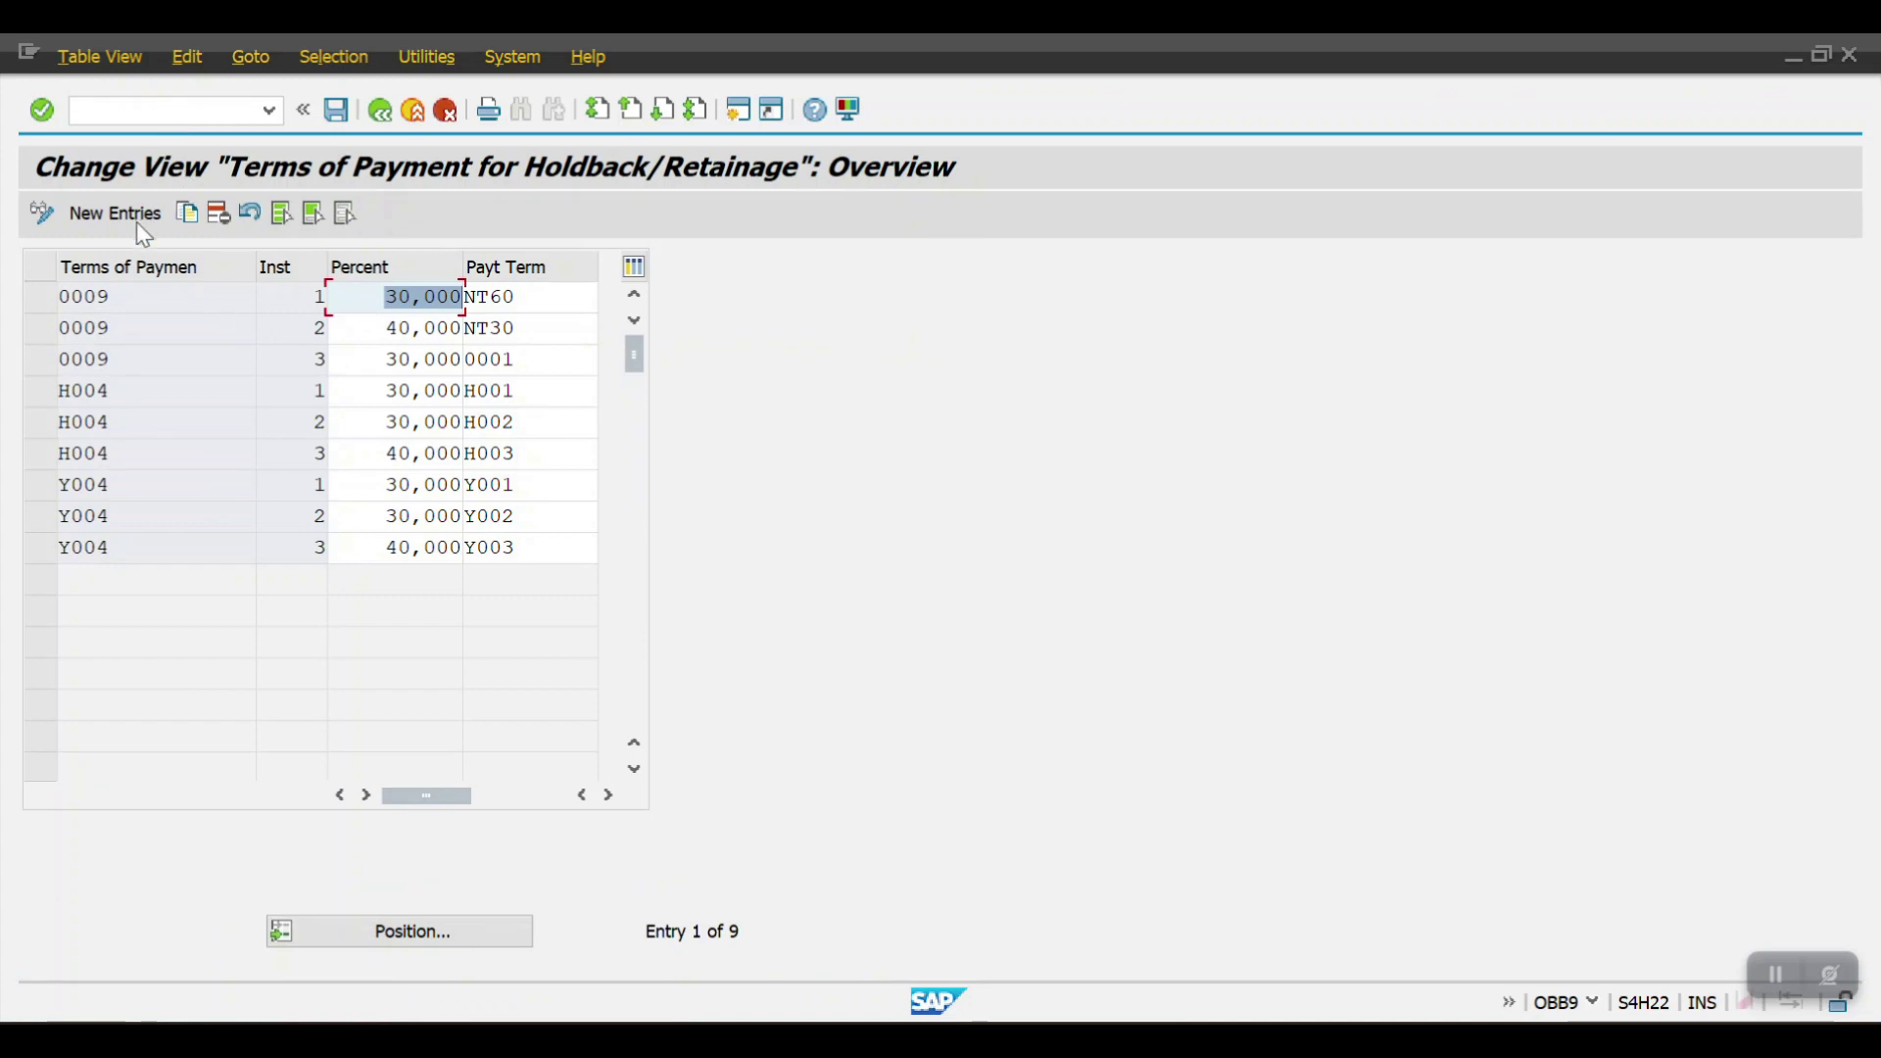
# Create new entries with payment term C004 in three consecutive rows.
pyautogui.click(107, 215)
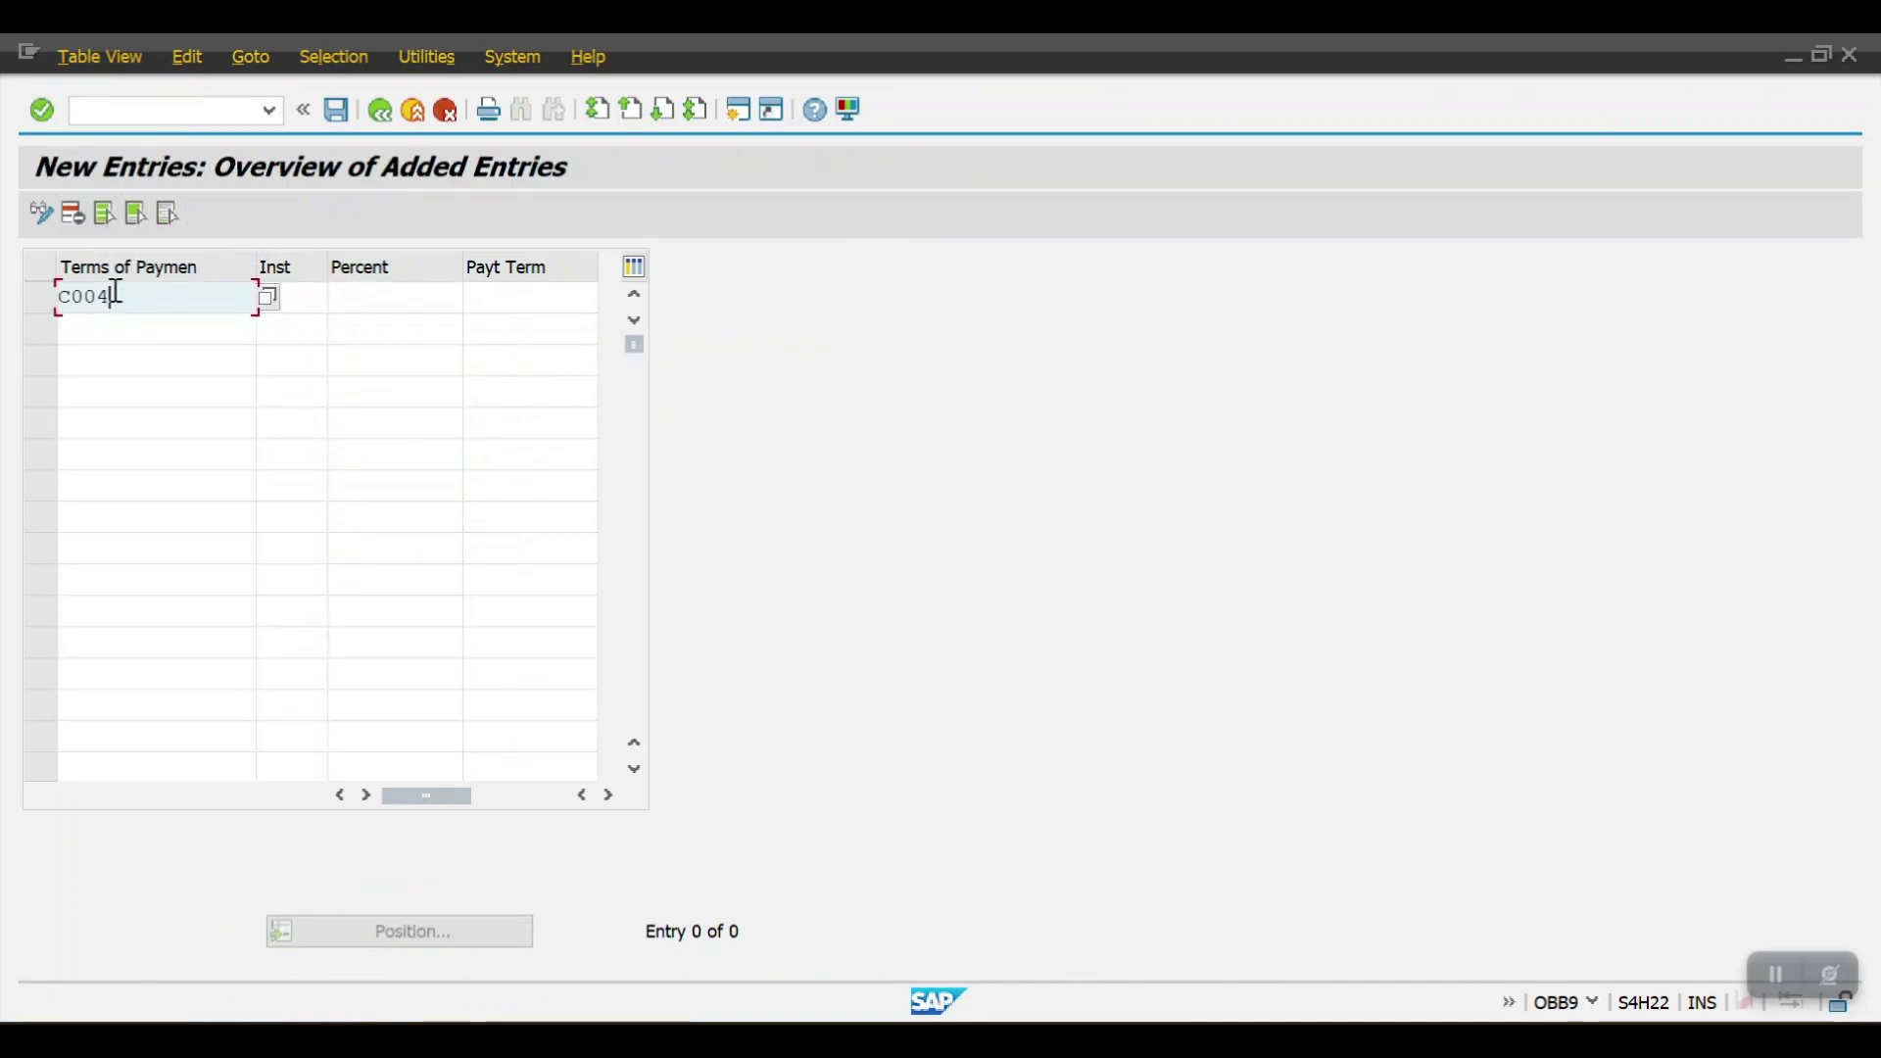
pyautogui.press('Down')
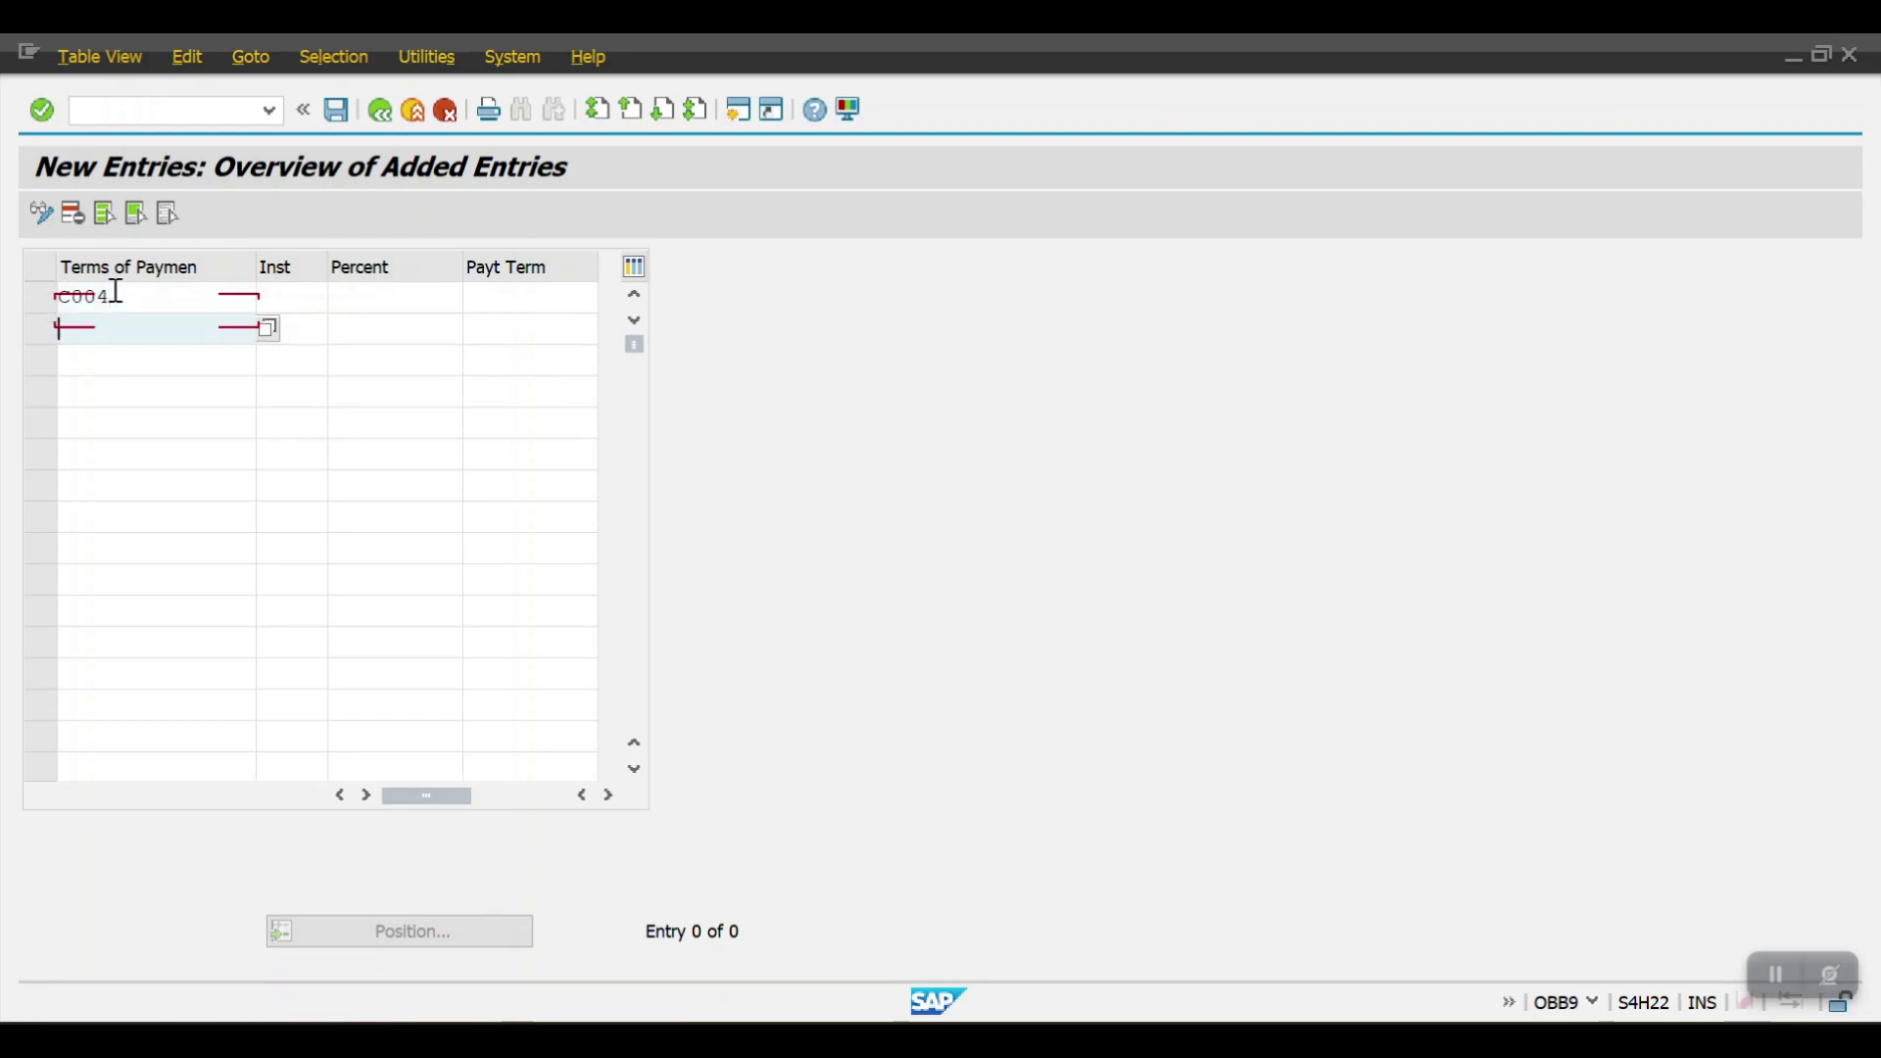
pyautogui.write('C004')
pyautogui.press('Down')
pyautogui.write('C004')
pyautogui.press('Return')
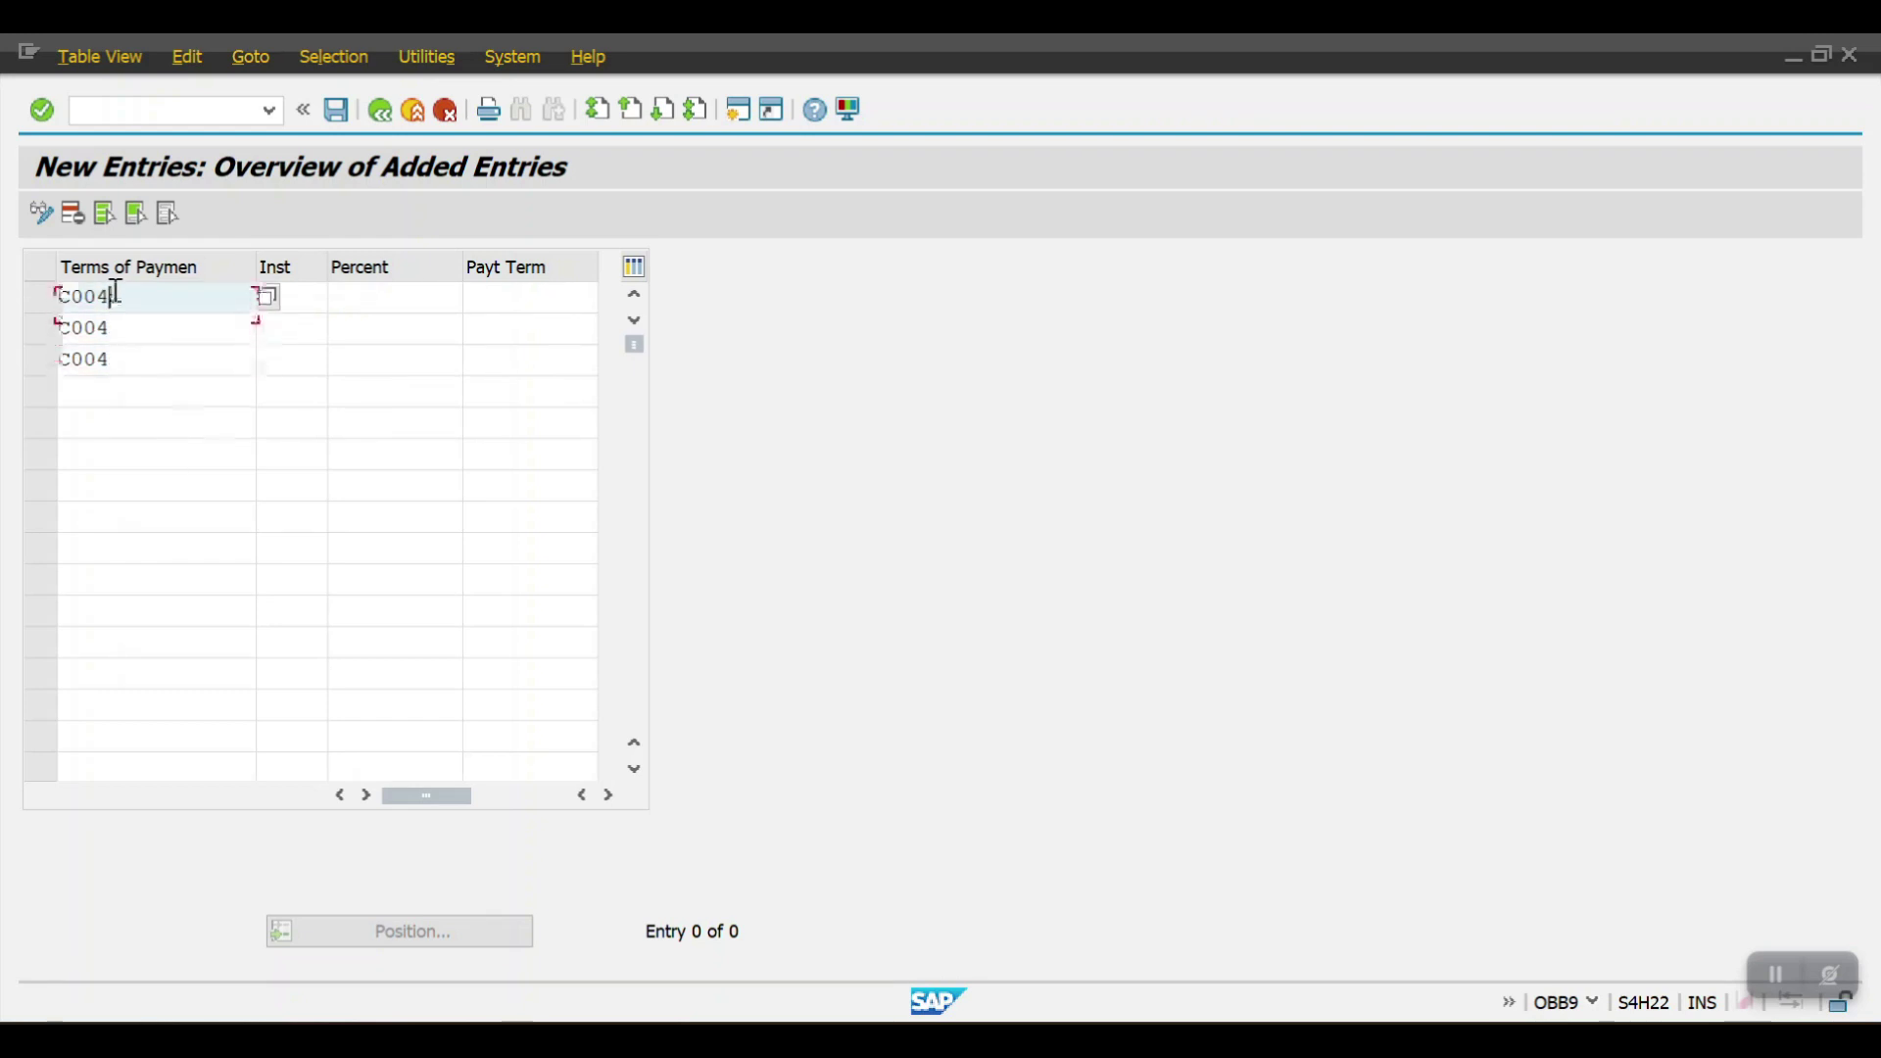
# Number the three C004 rows as installments 1, 2 and 3.
pyautogui.write('1')
pyautogui.press('Down')
pyautogui.write('2')
pyautogui.press('Down')
pyautogui.write('3')
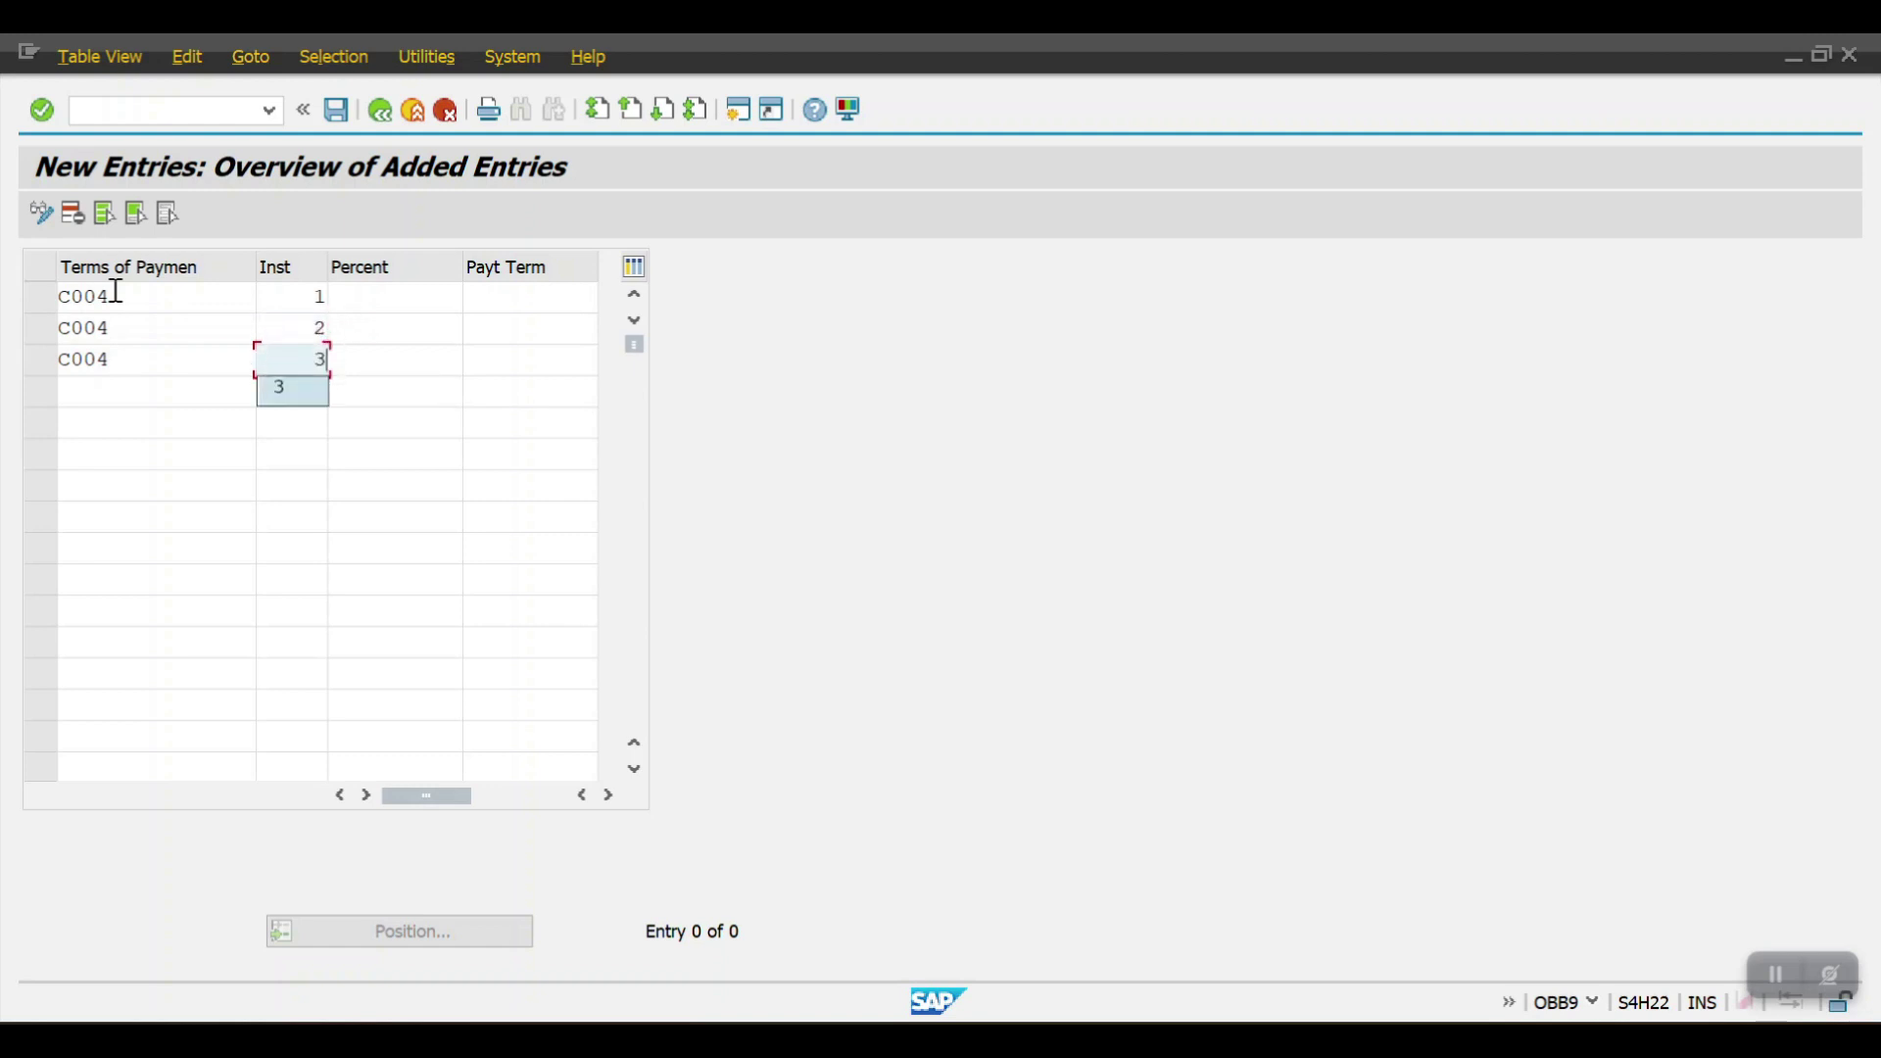
pyautogui.press('Return')
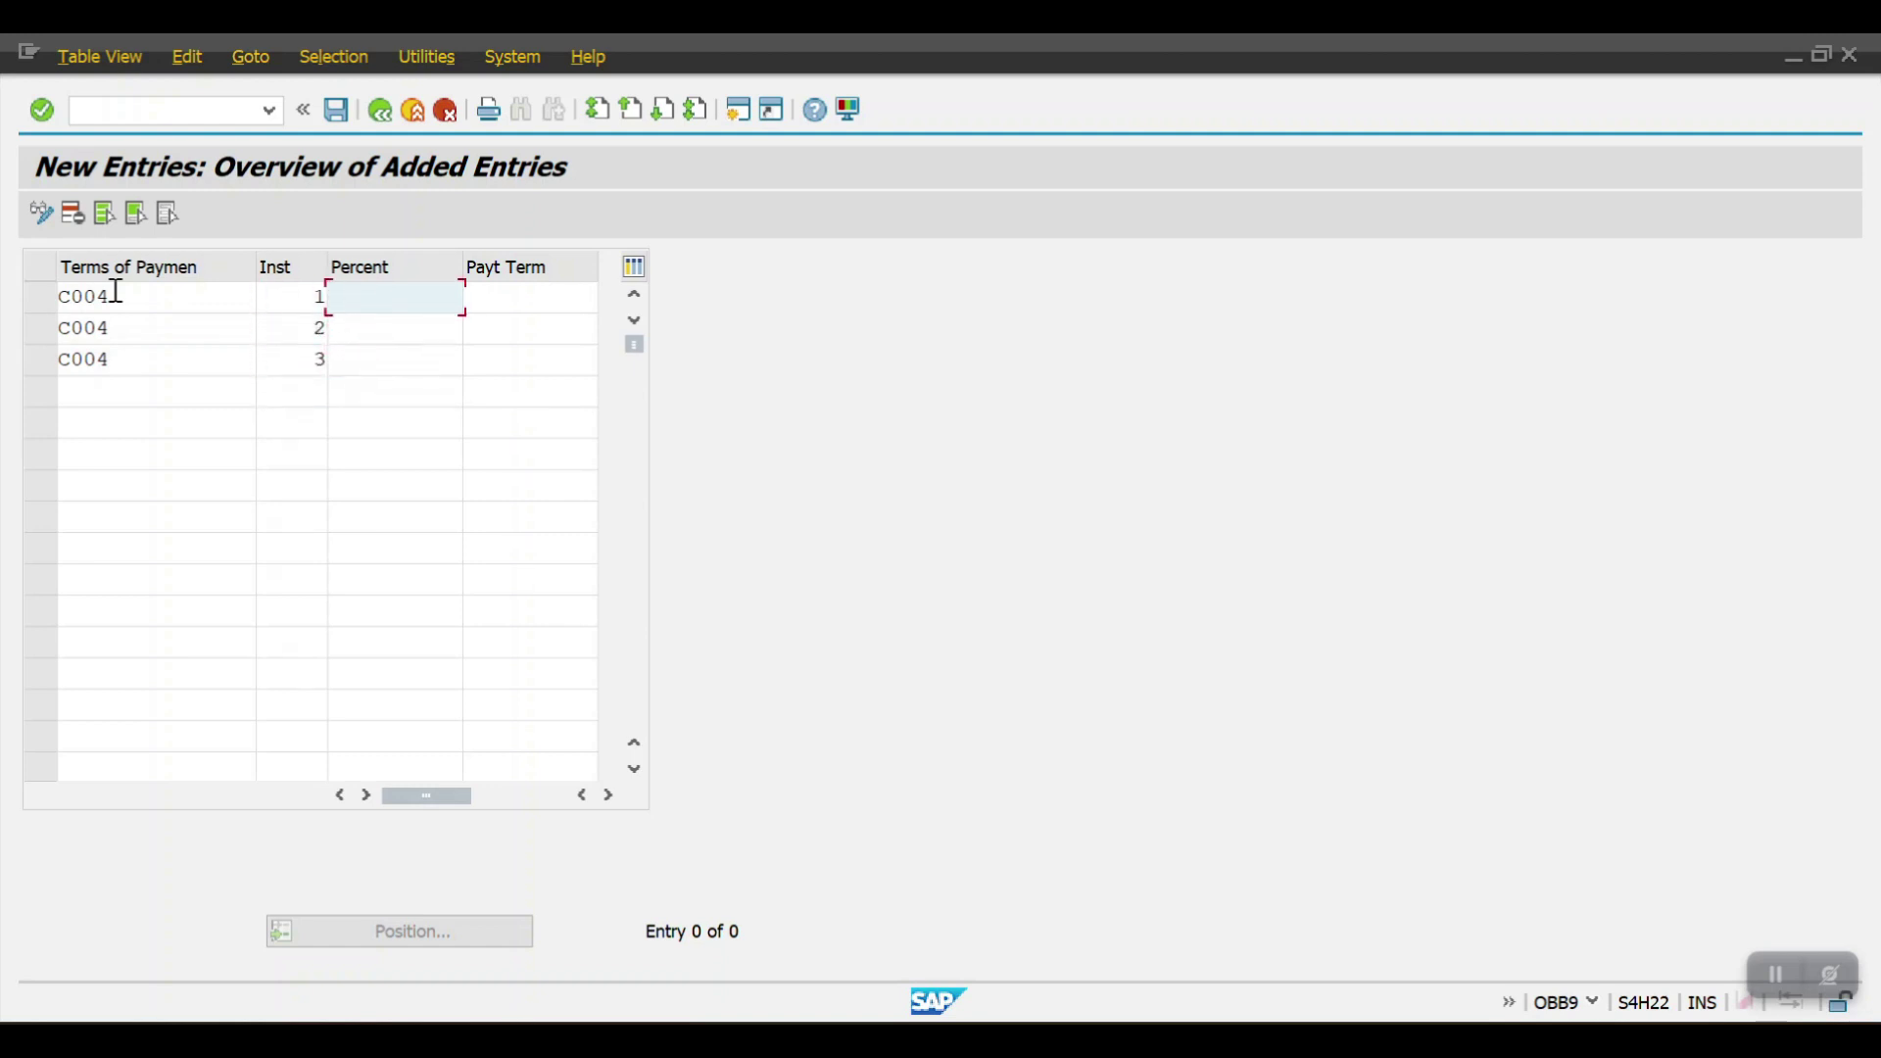
# Set the installment percentages of C004 to 40, 30 and 30.
pyautogui.write('40')
pyautogui.press('Down')
pyautogui.write('30')
pyautogui.press('Down')
pyautogui.write('30')
pyautogui.press('Return')
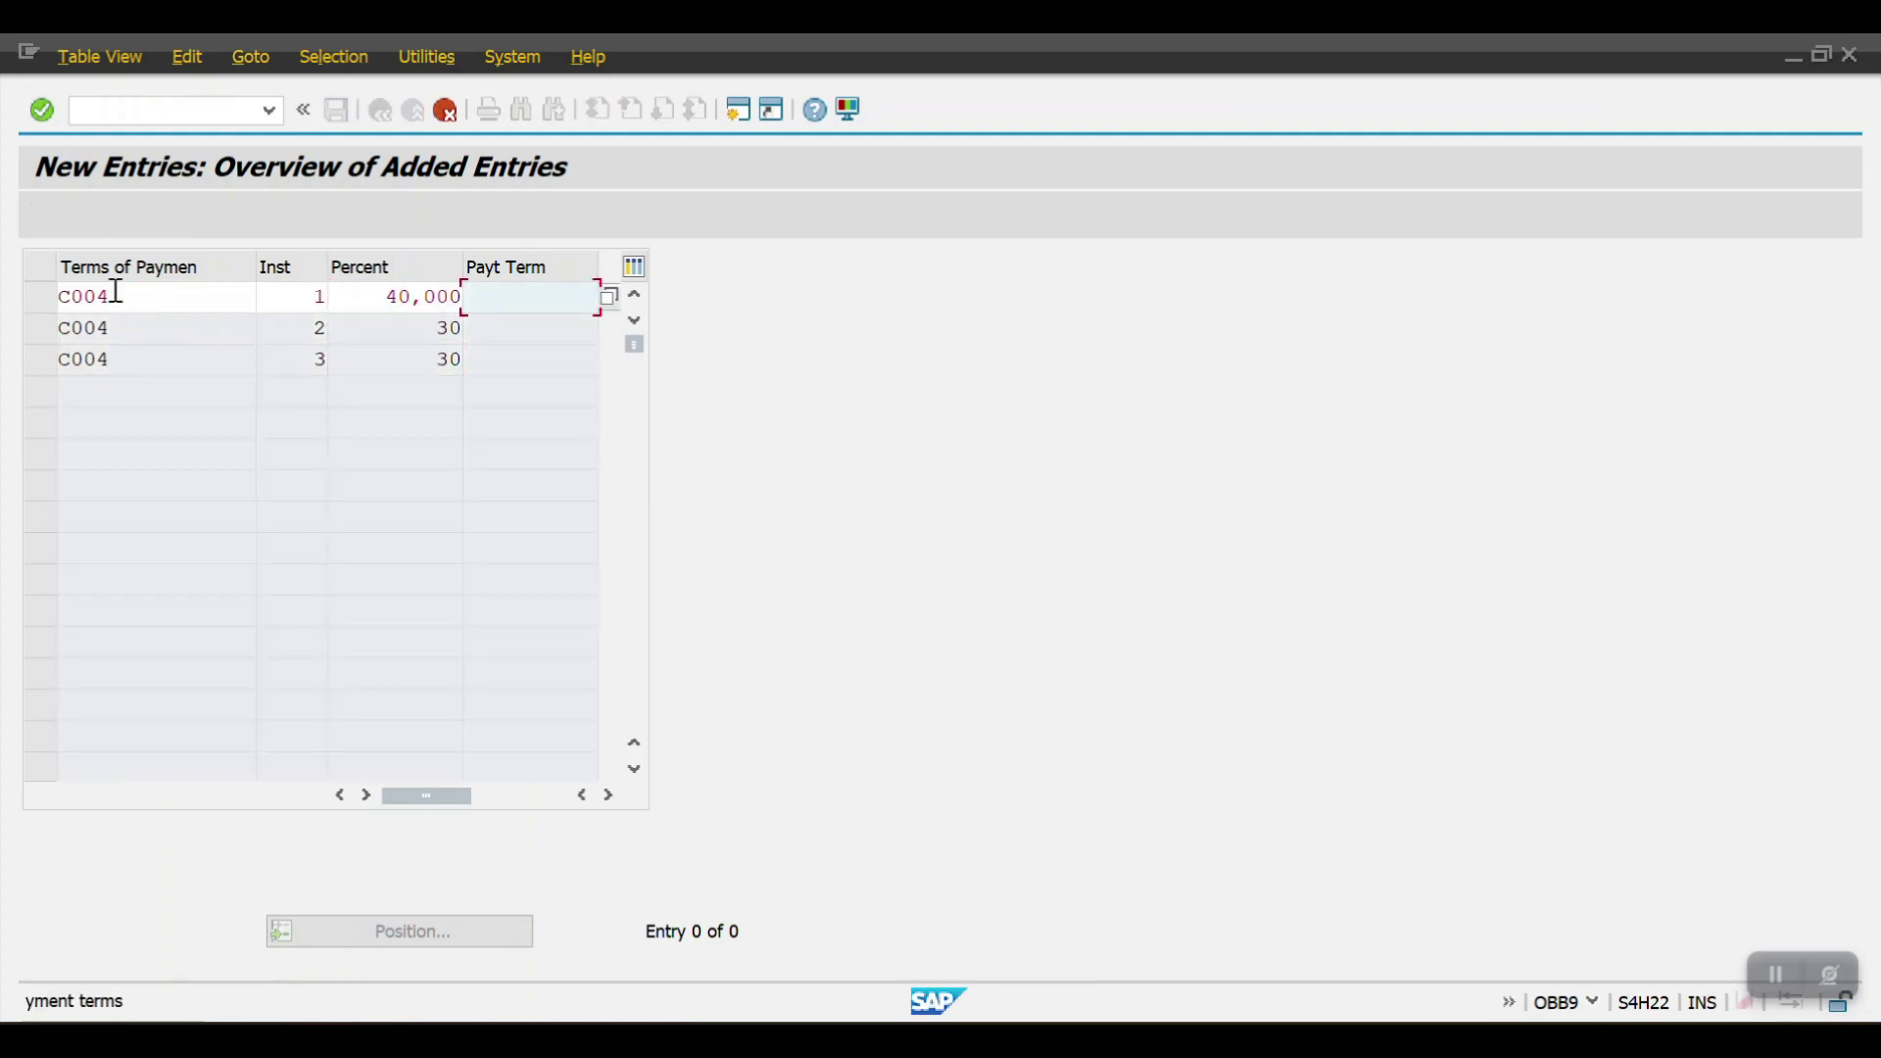
# Assign payment terms C001, C002 and C003 to installments 1, 2 and 3 of C004, and save the entries.
pyautogui.write('C001')
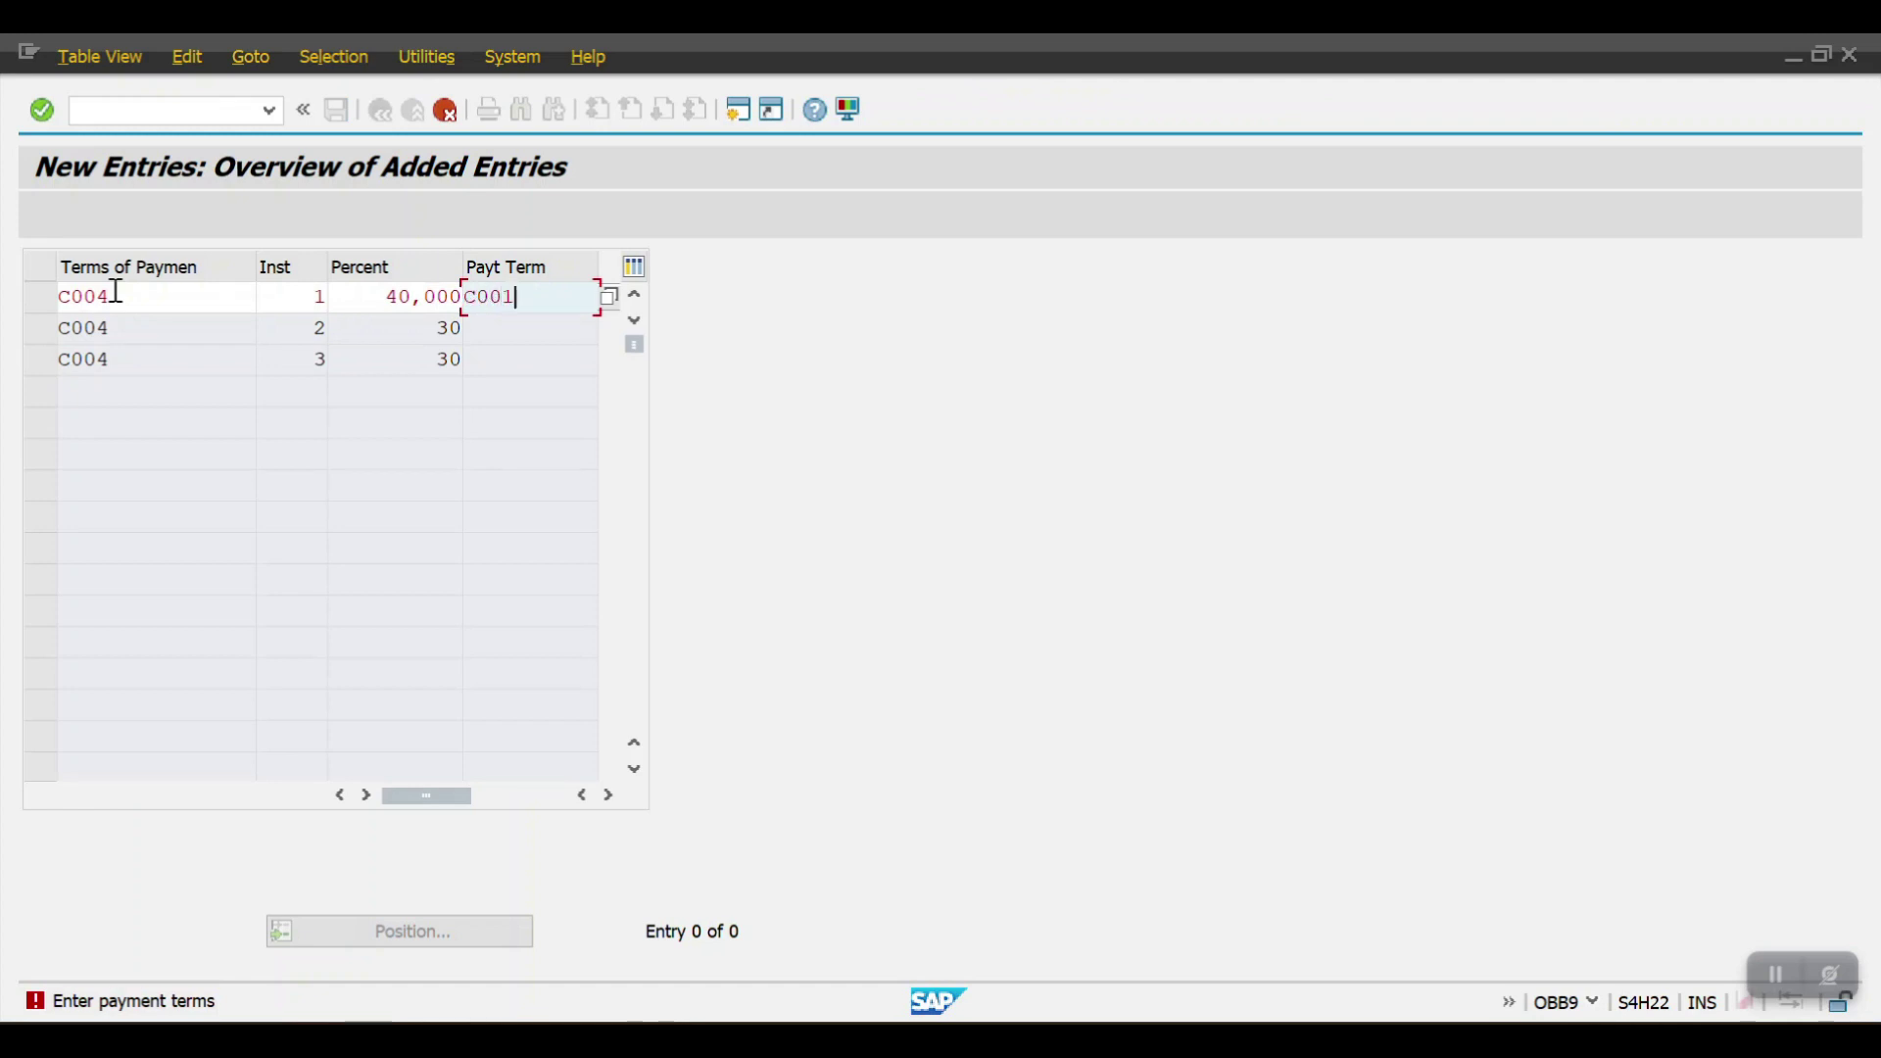
pyautogui.press('Return')
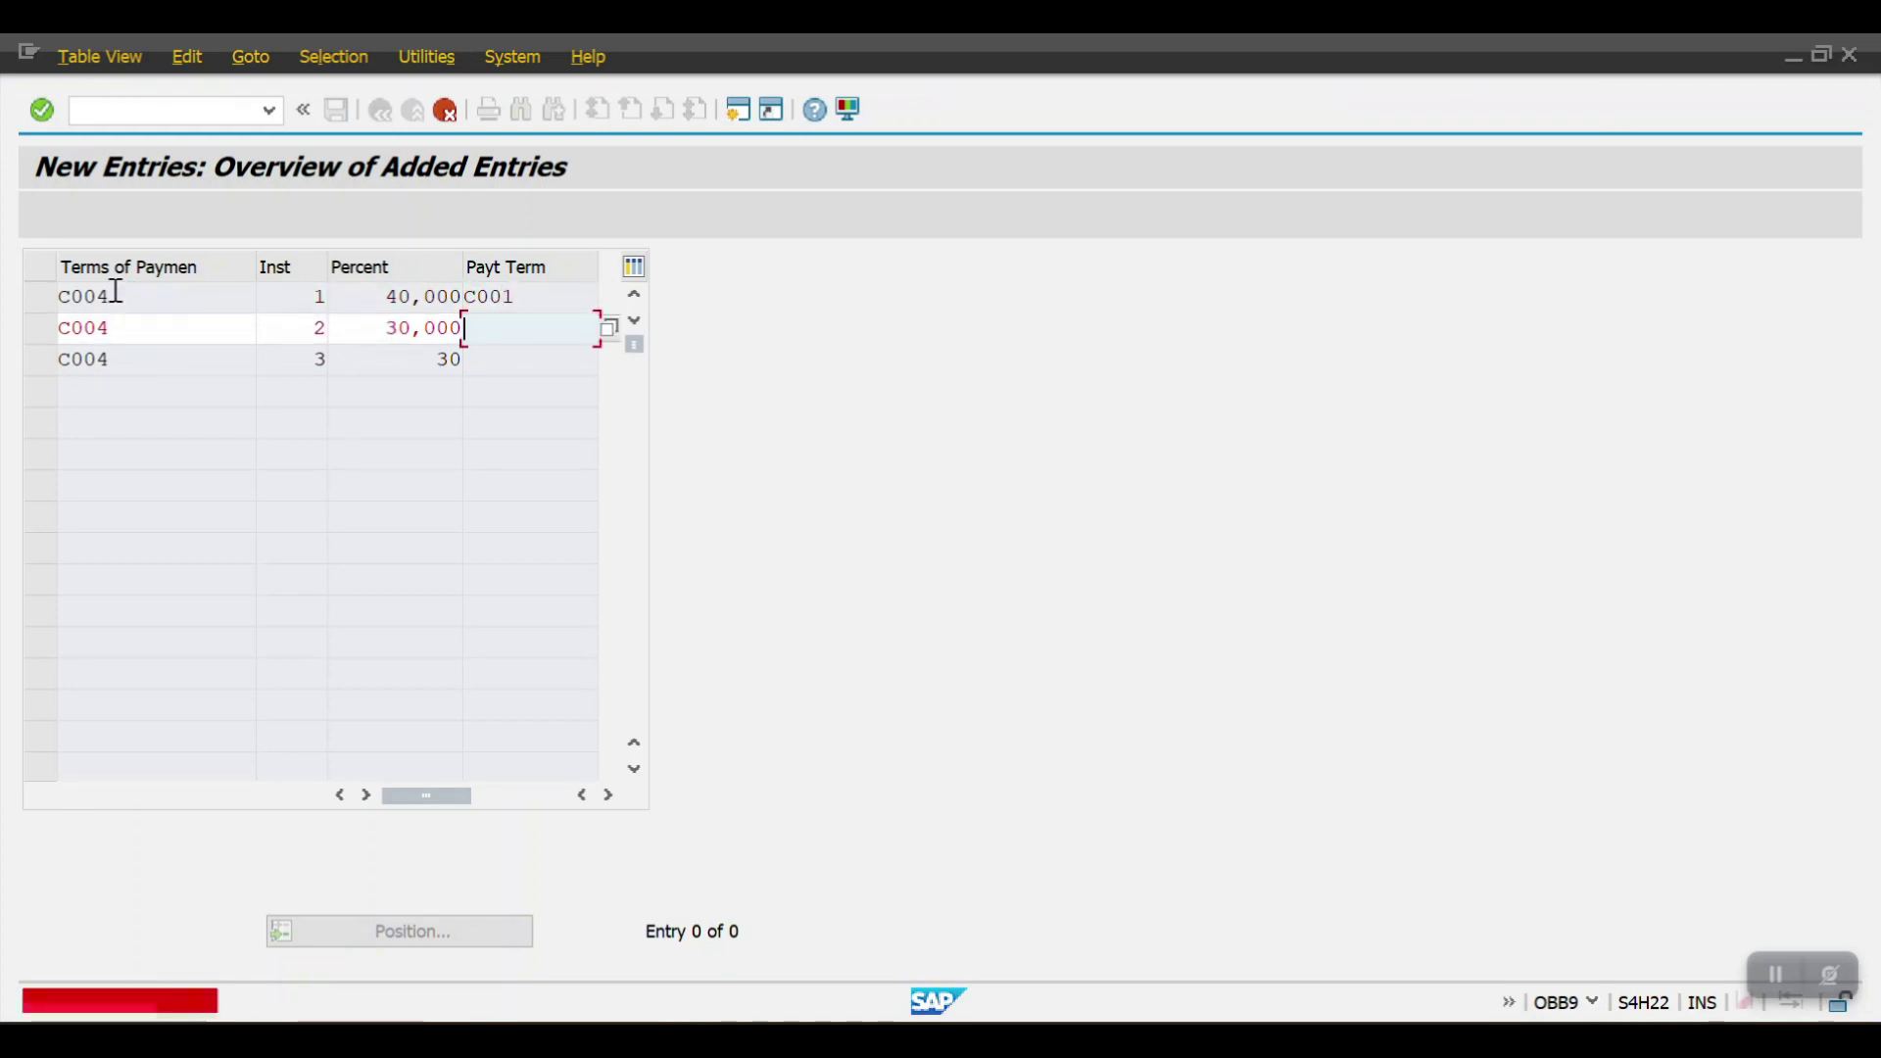
pyautogui.write('C002')
pyautogui.press('Return')
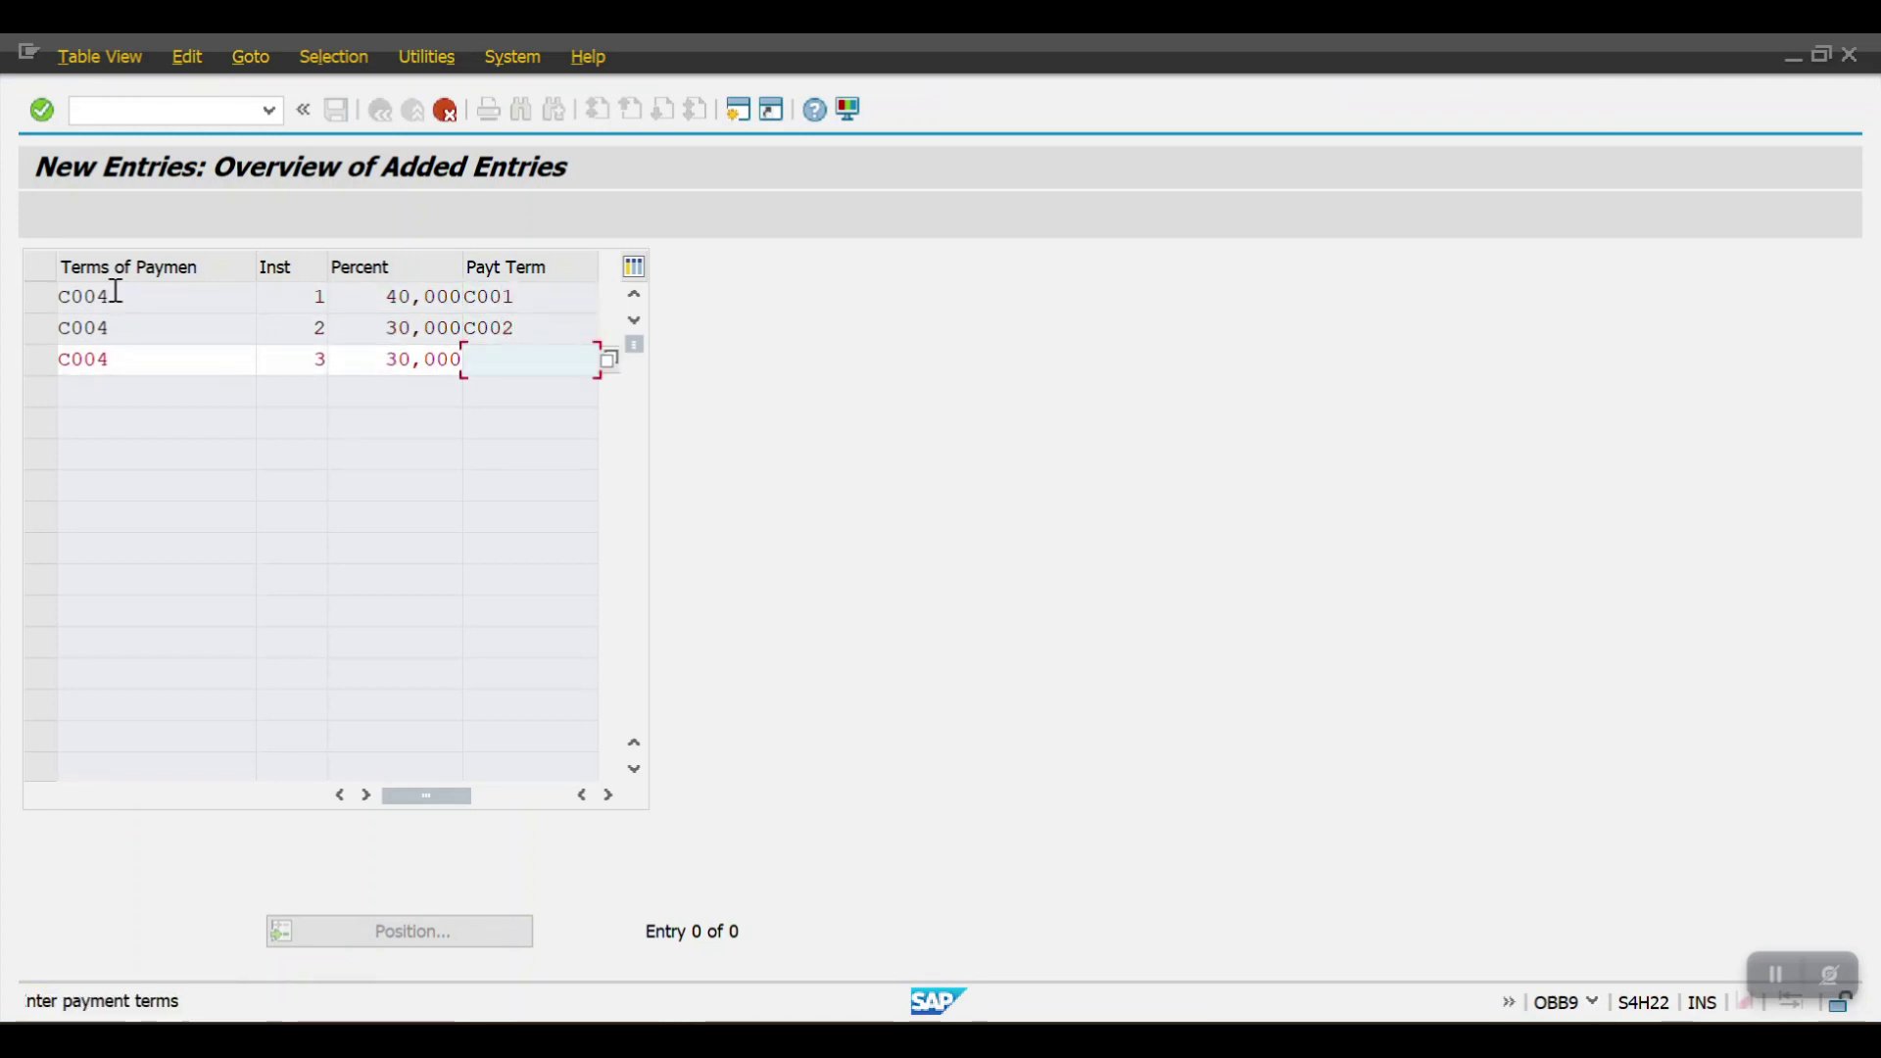
pyautogui.write('C003')
pyautogui.press('Return')
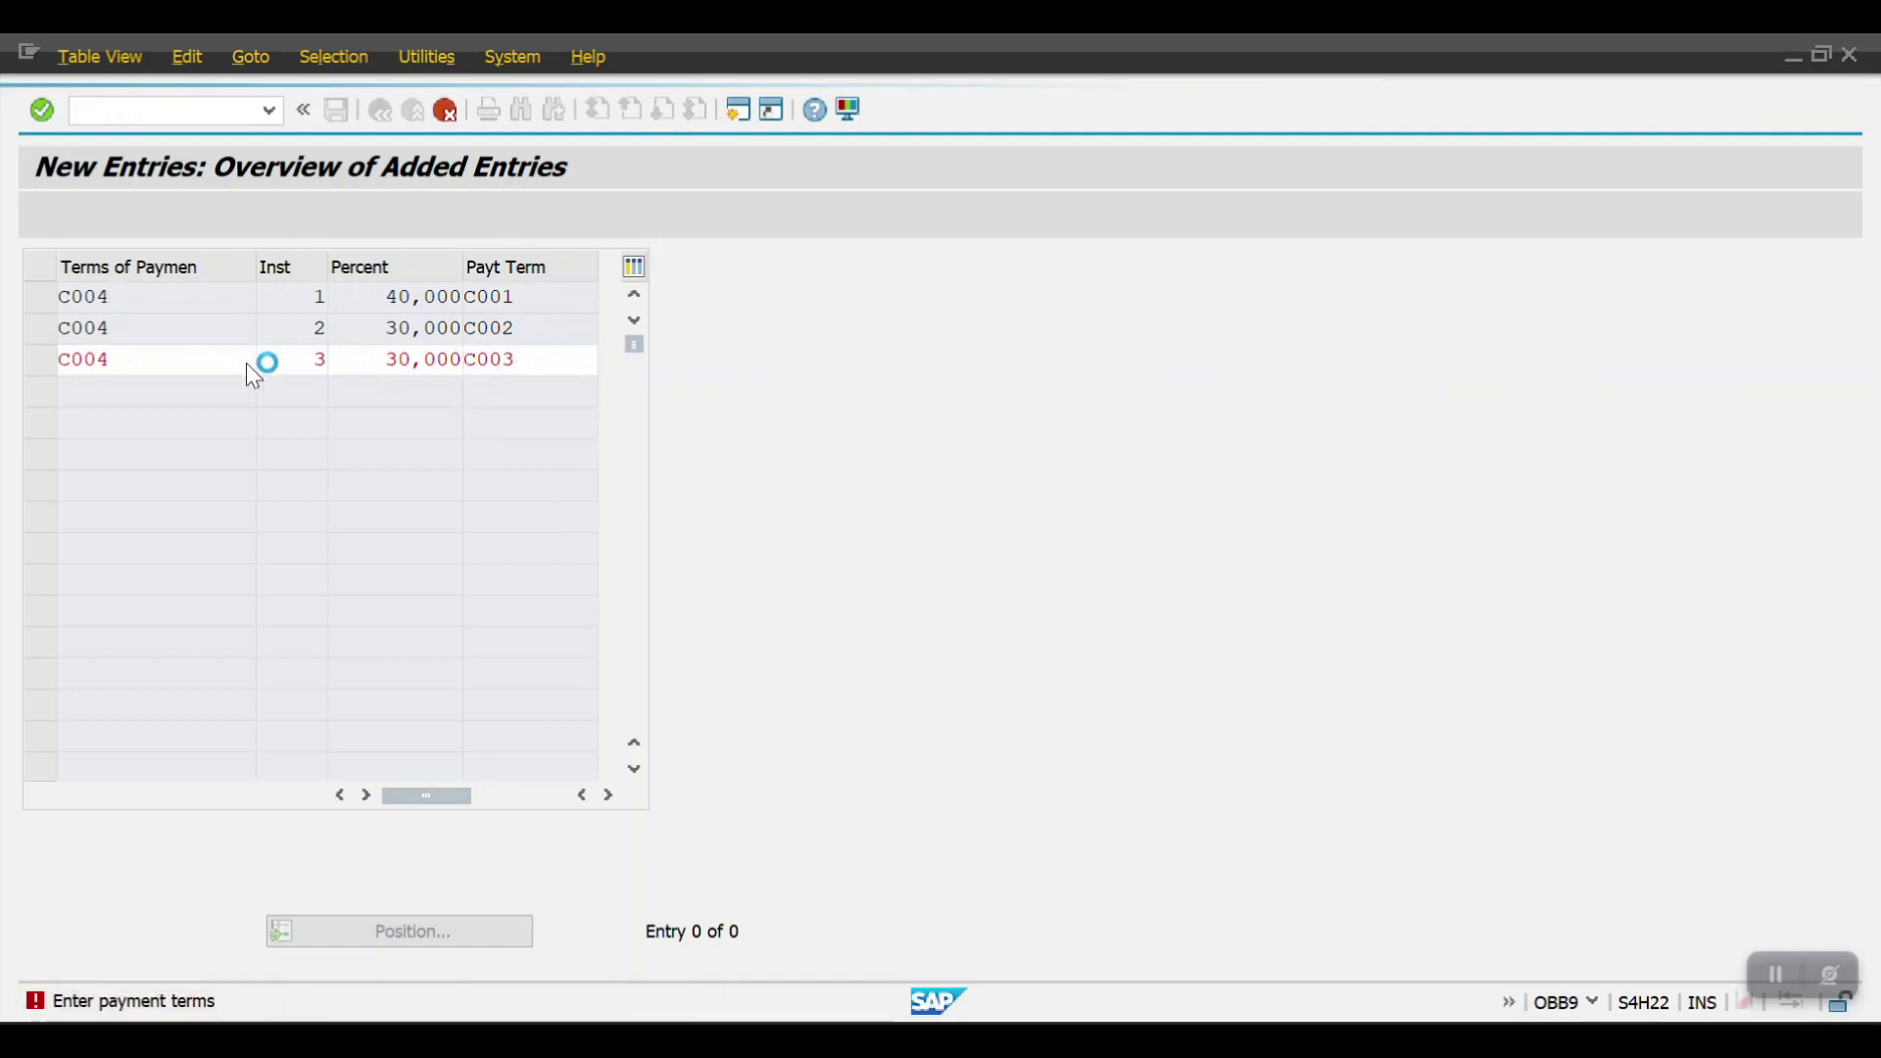
pyautogui.click(341, 125)
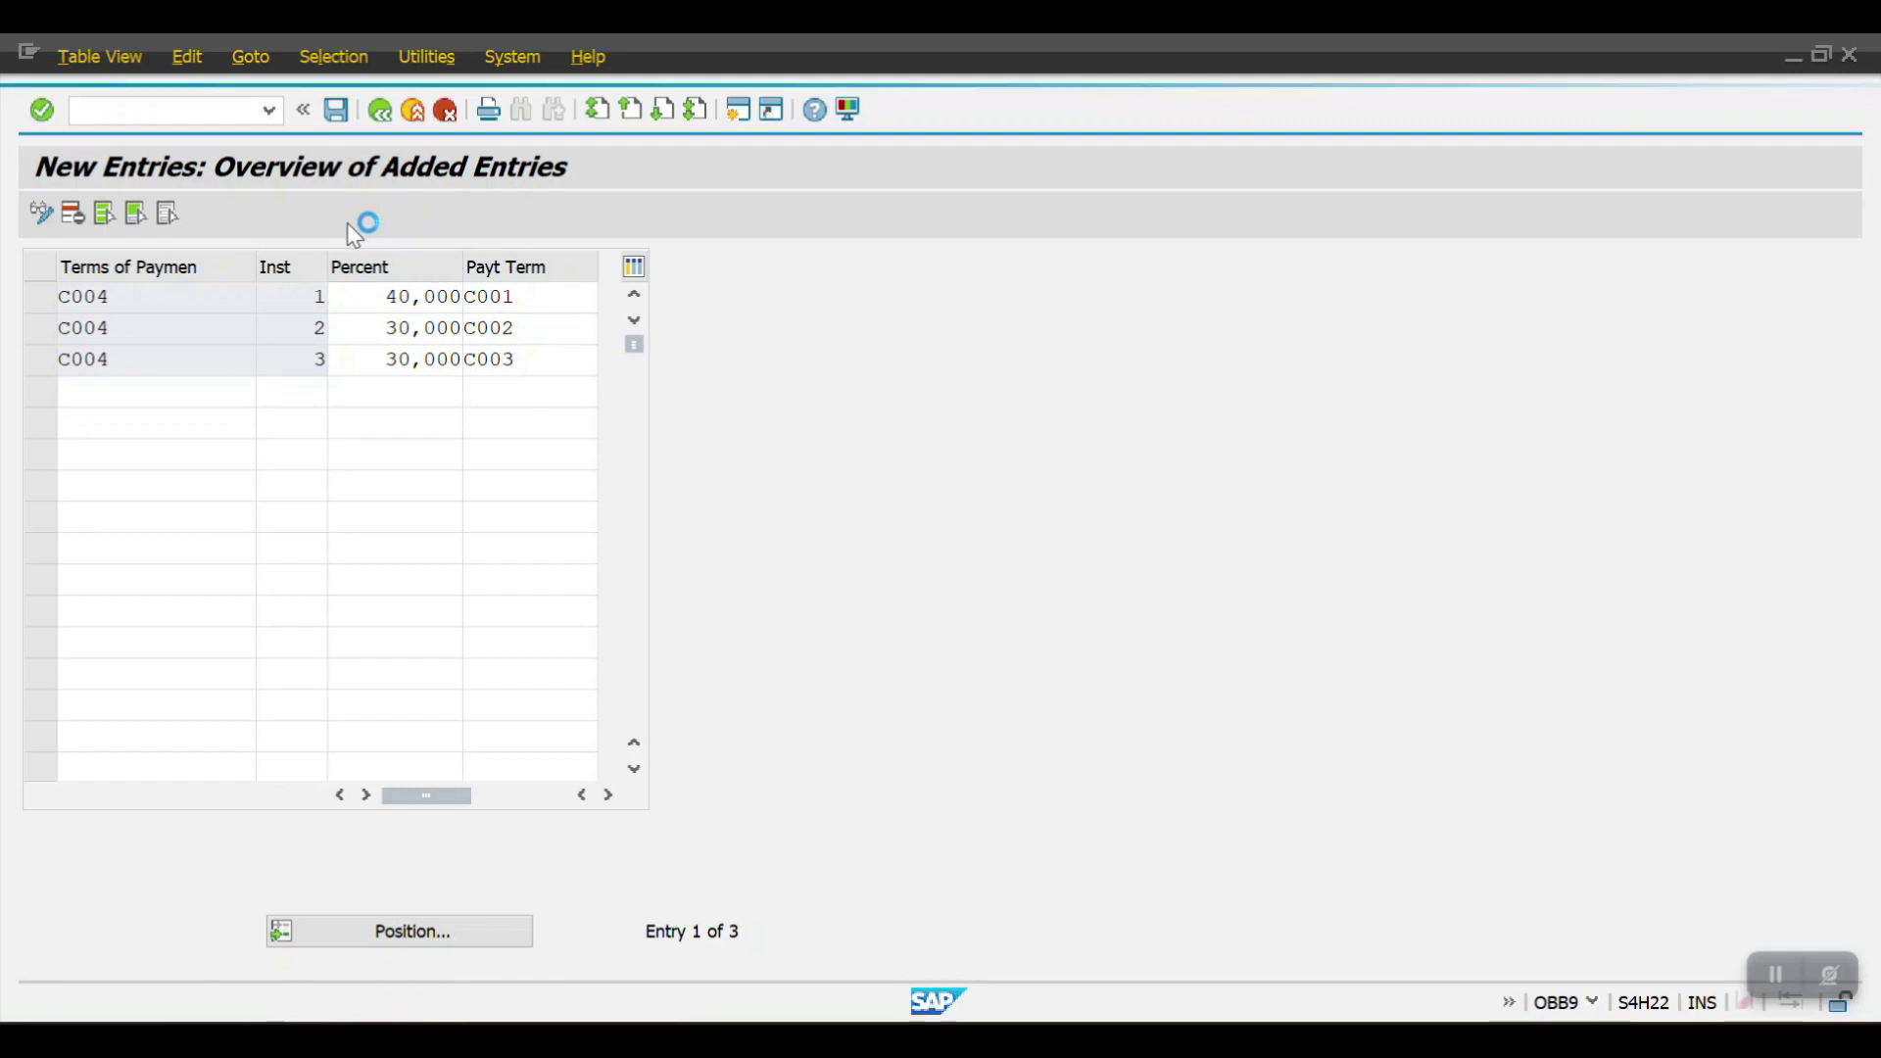
pyautogui.click(621, 533)
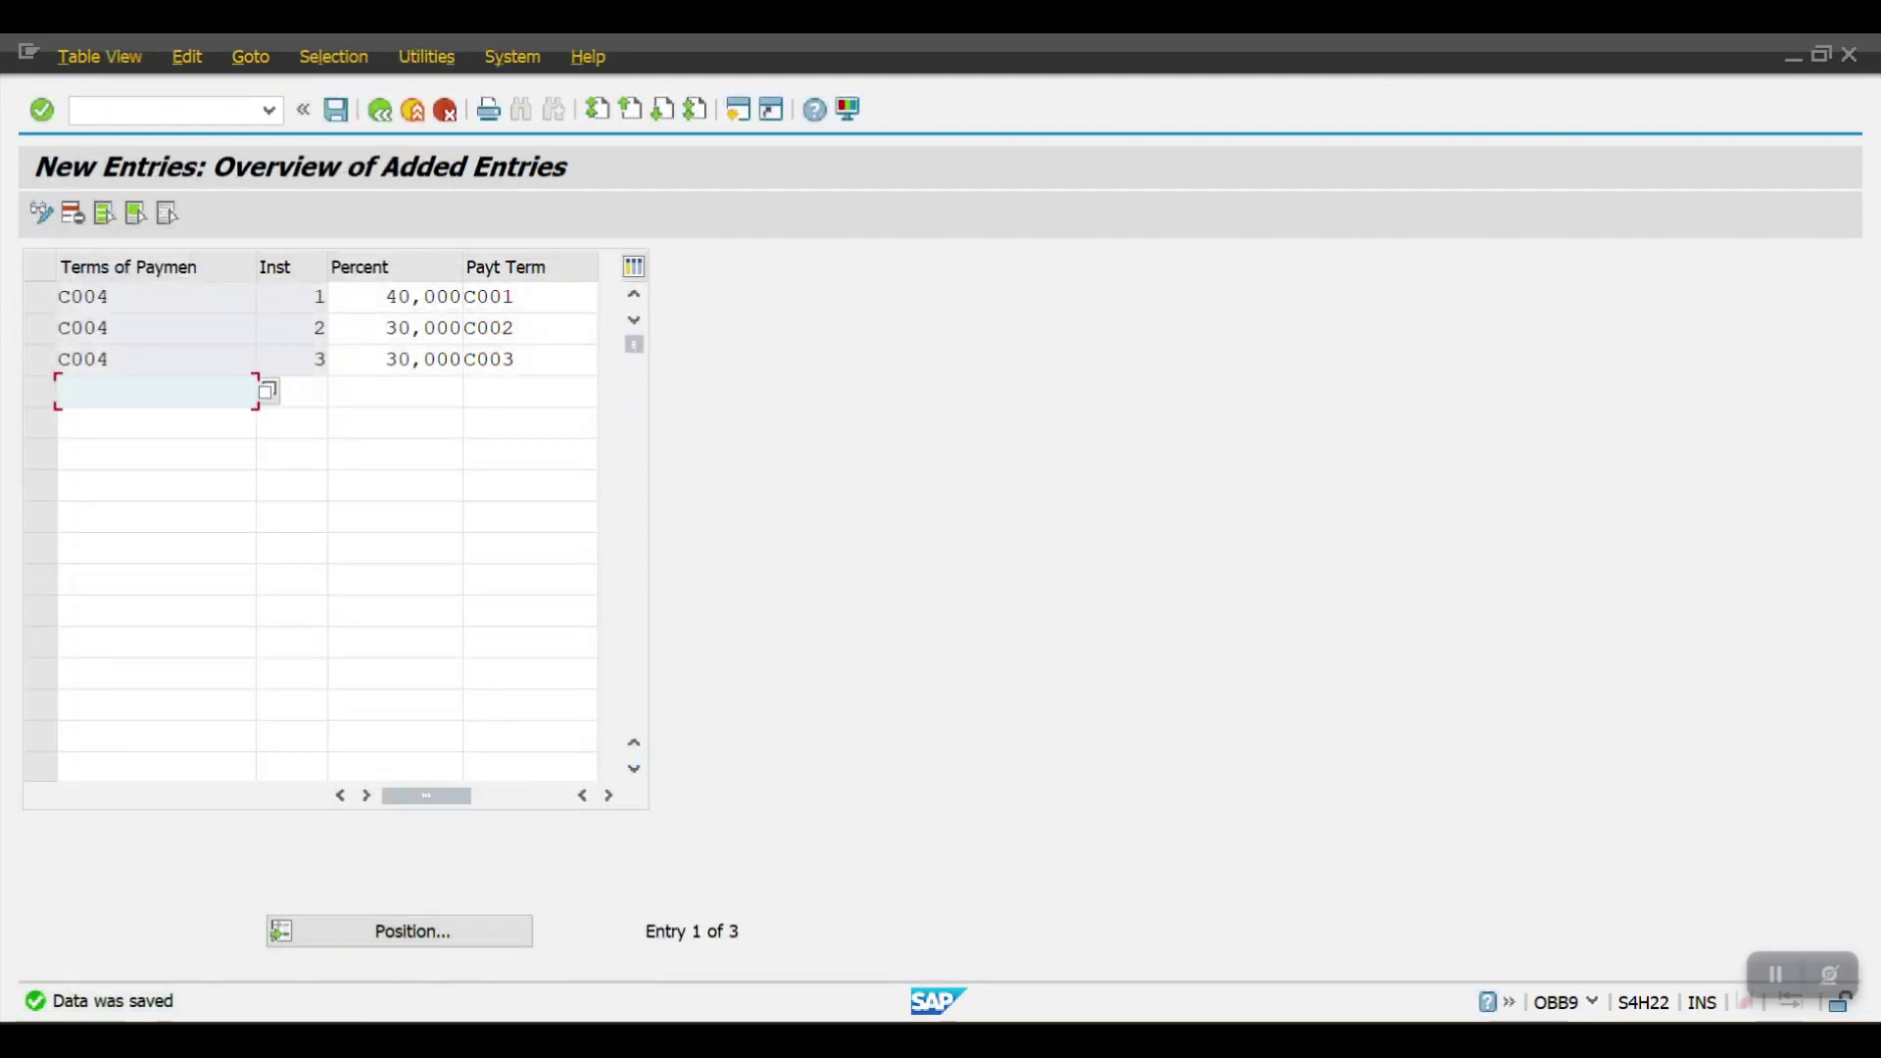
pyautogui.moveTo(571, 1020)
pyautogui.click(617, 933)
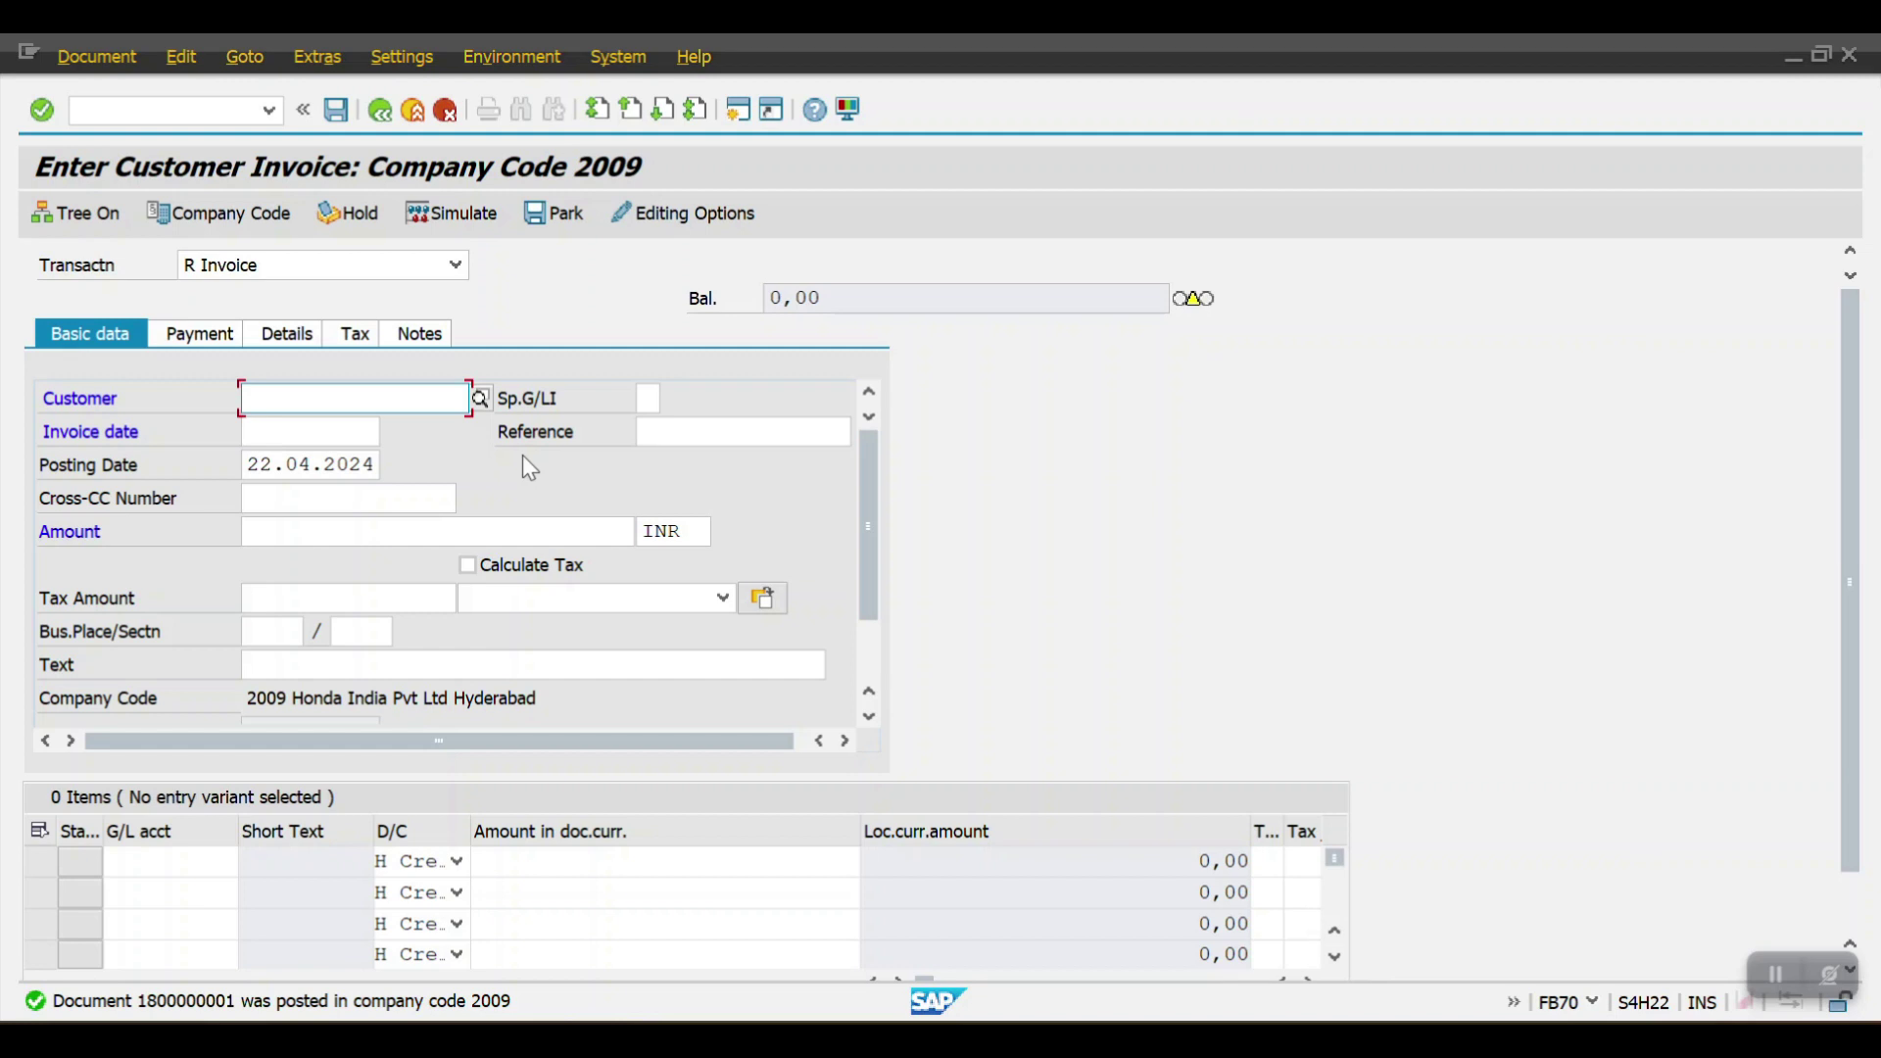
pyautogui.moveTo(571, 1040)
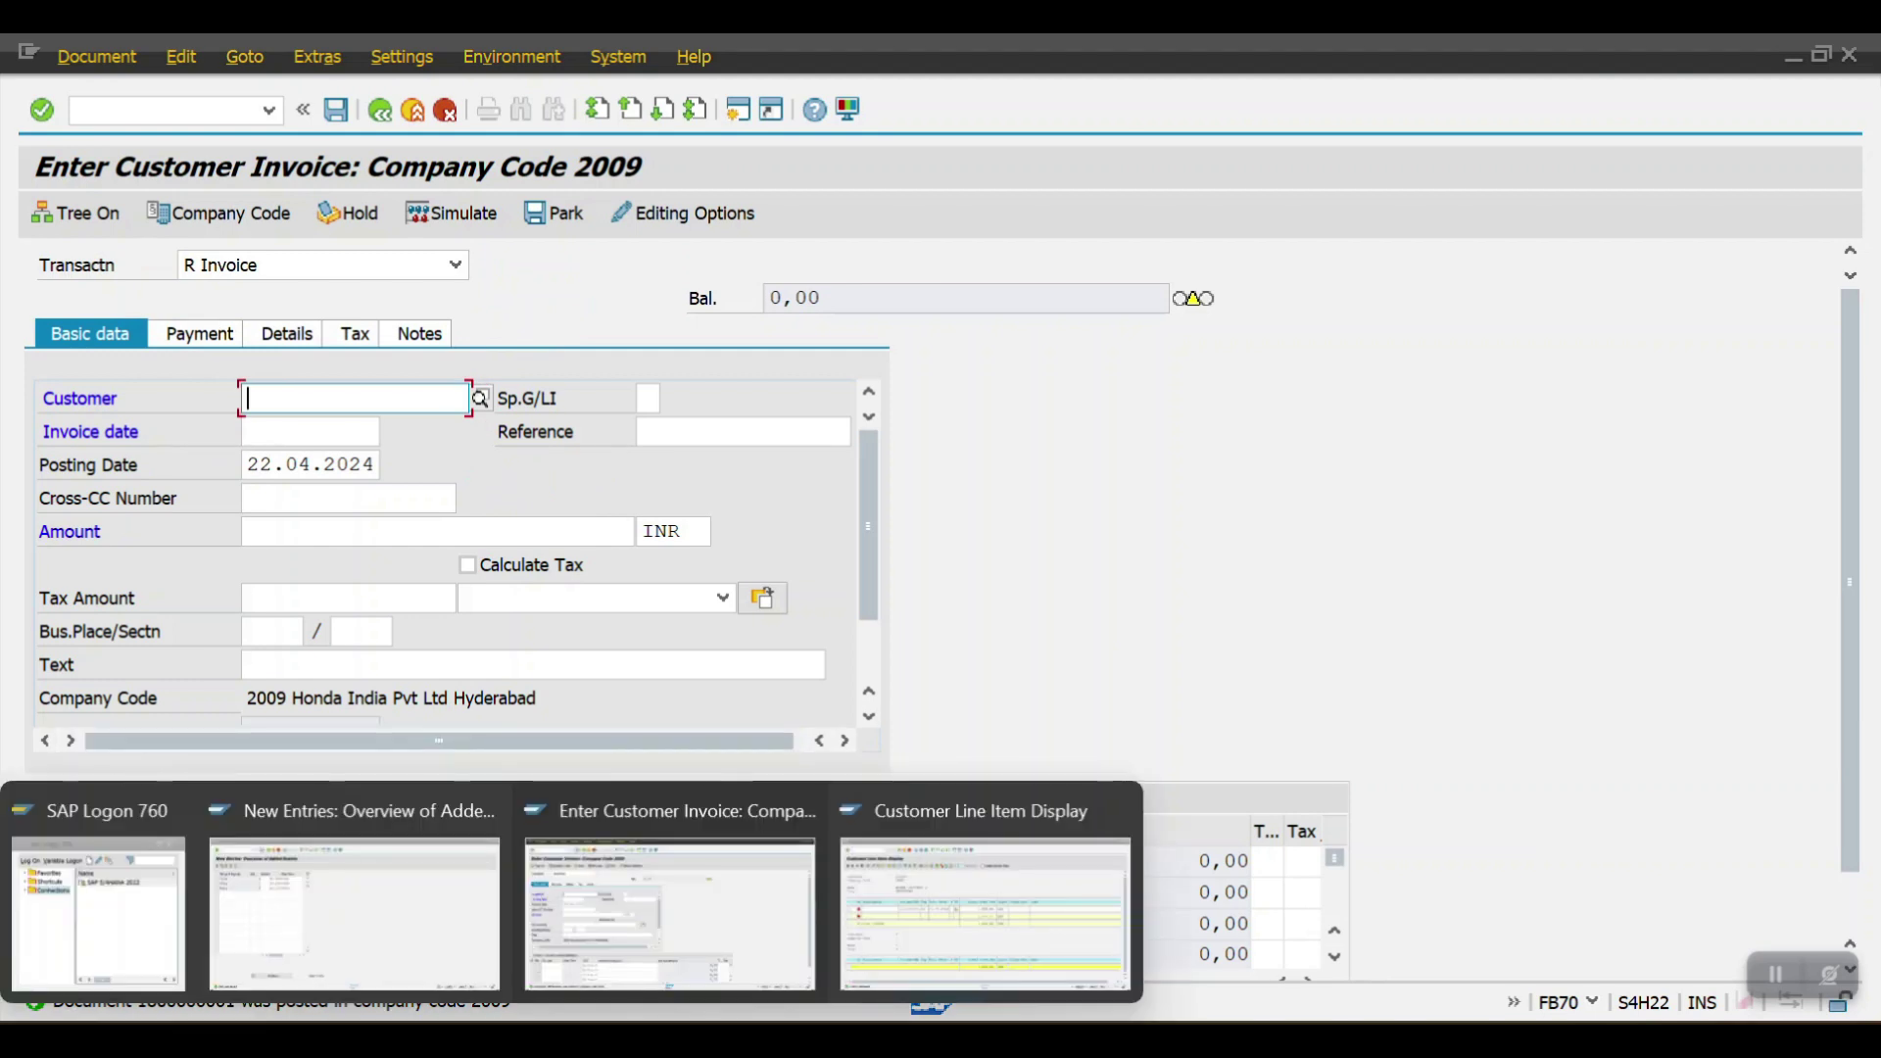
pyautogui.click(437, 910)
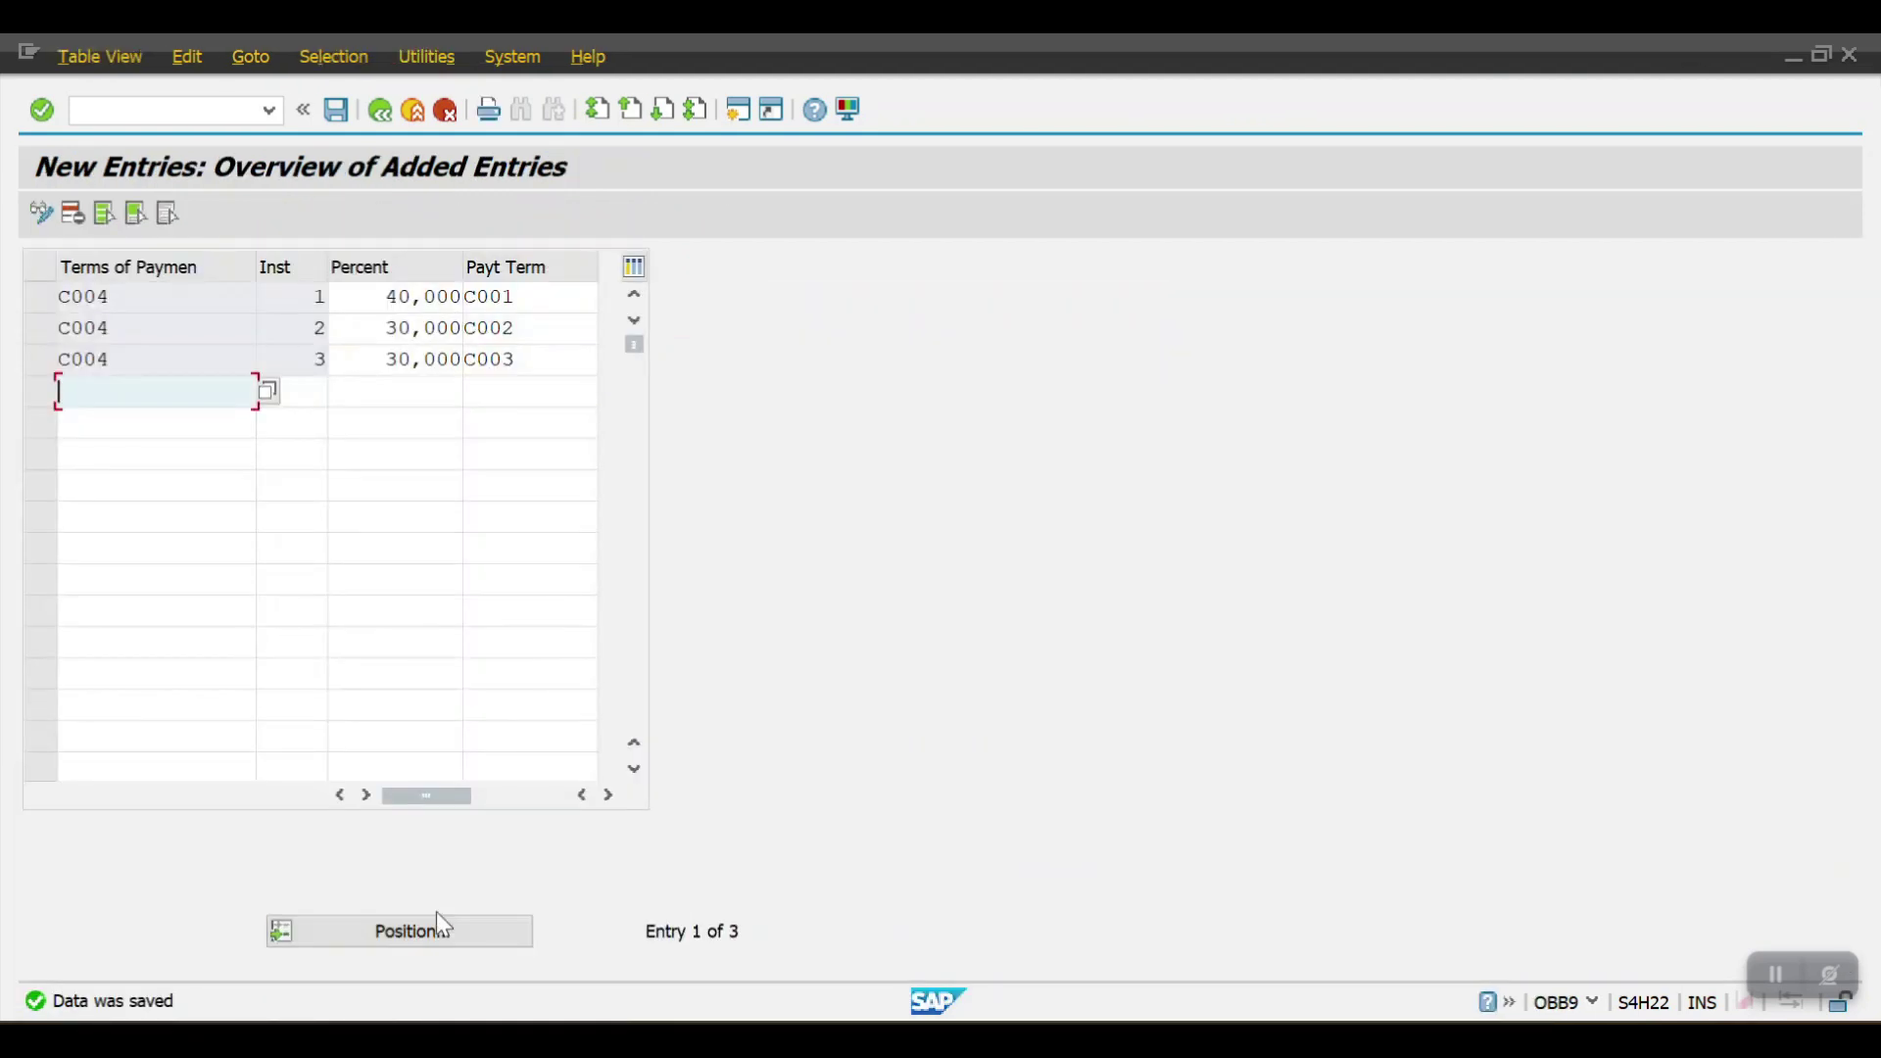
# Open transaction BP and set the business partner search to 11 Customer Number.
pyautogui.click(159, 108)
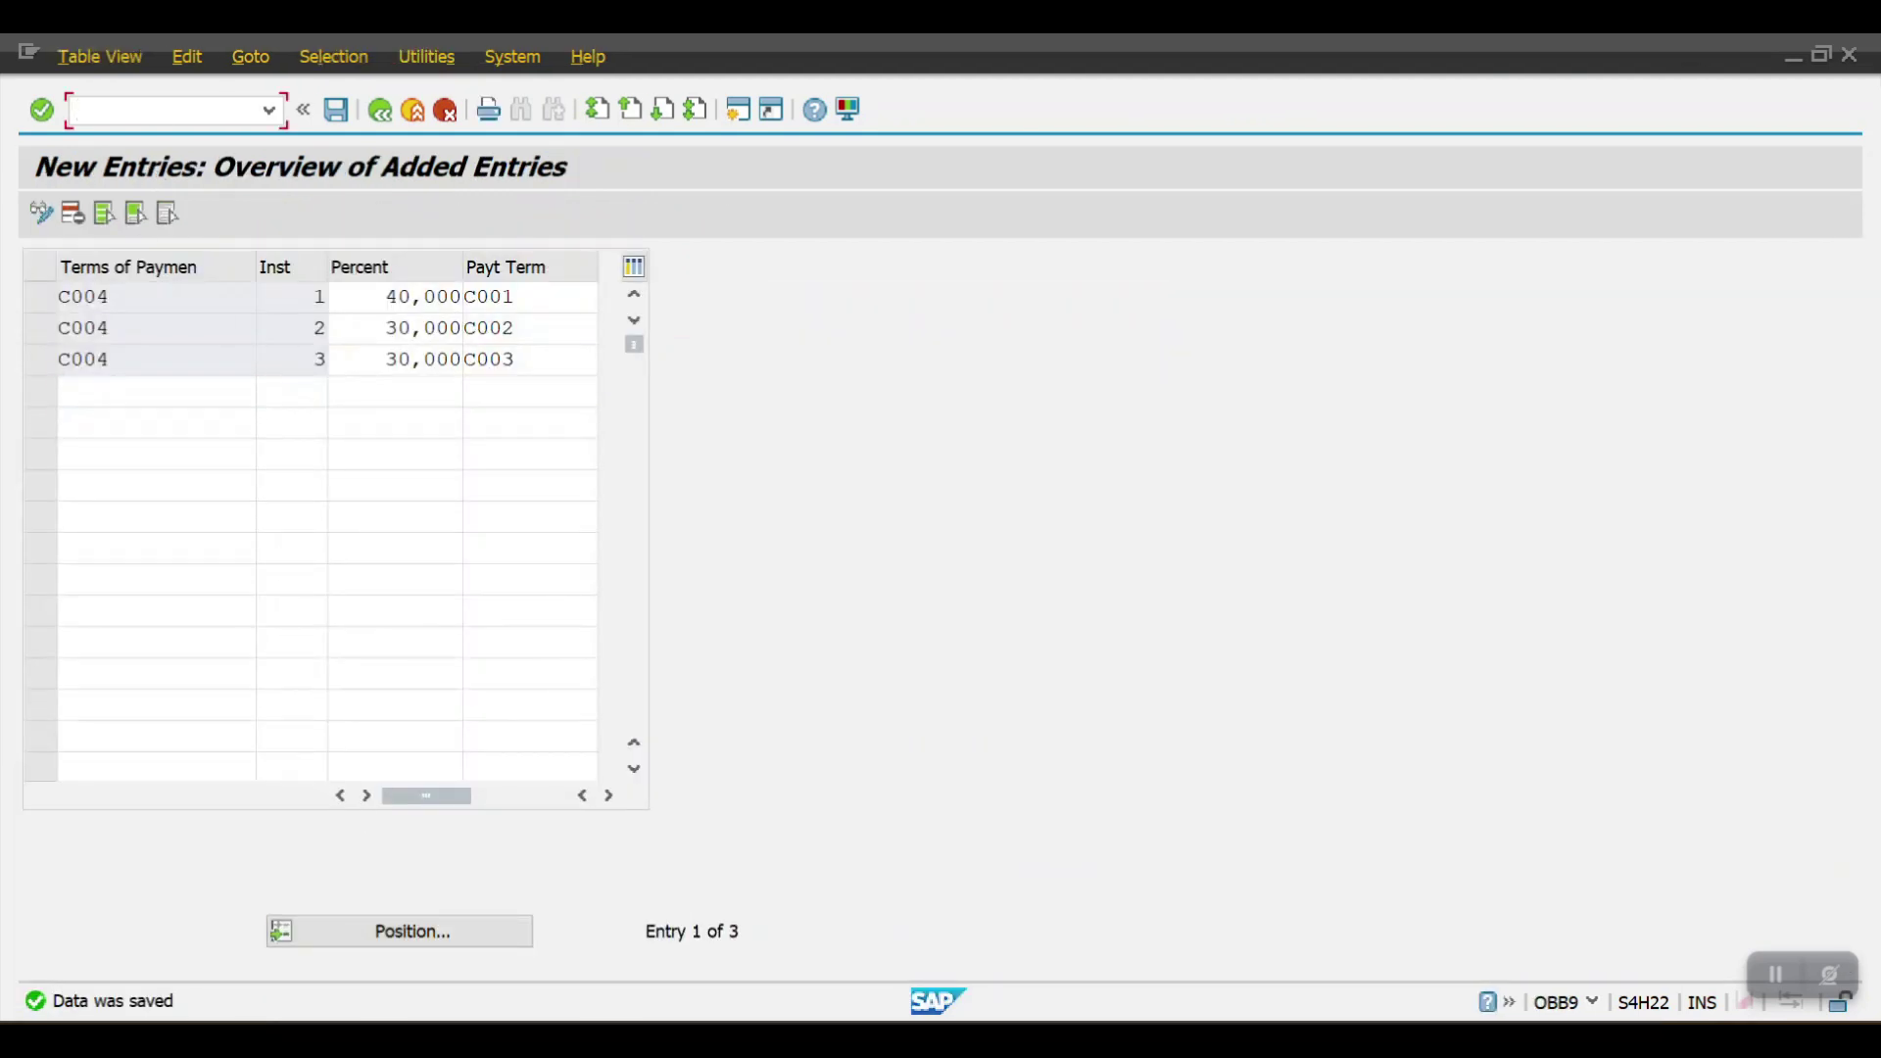
pyautogui.write('/NBP')
pyautogui.press('Return')
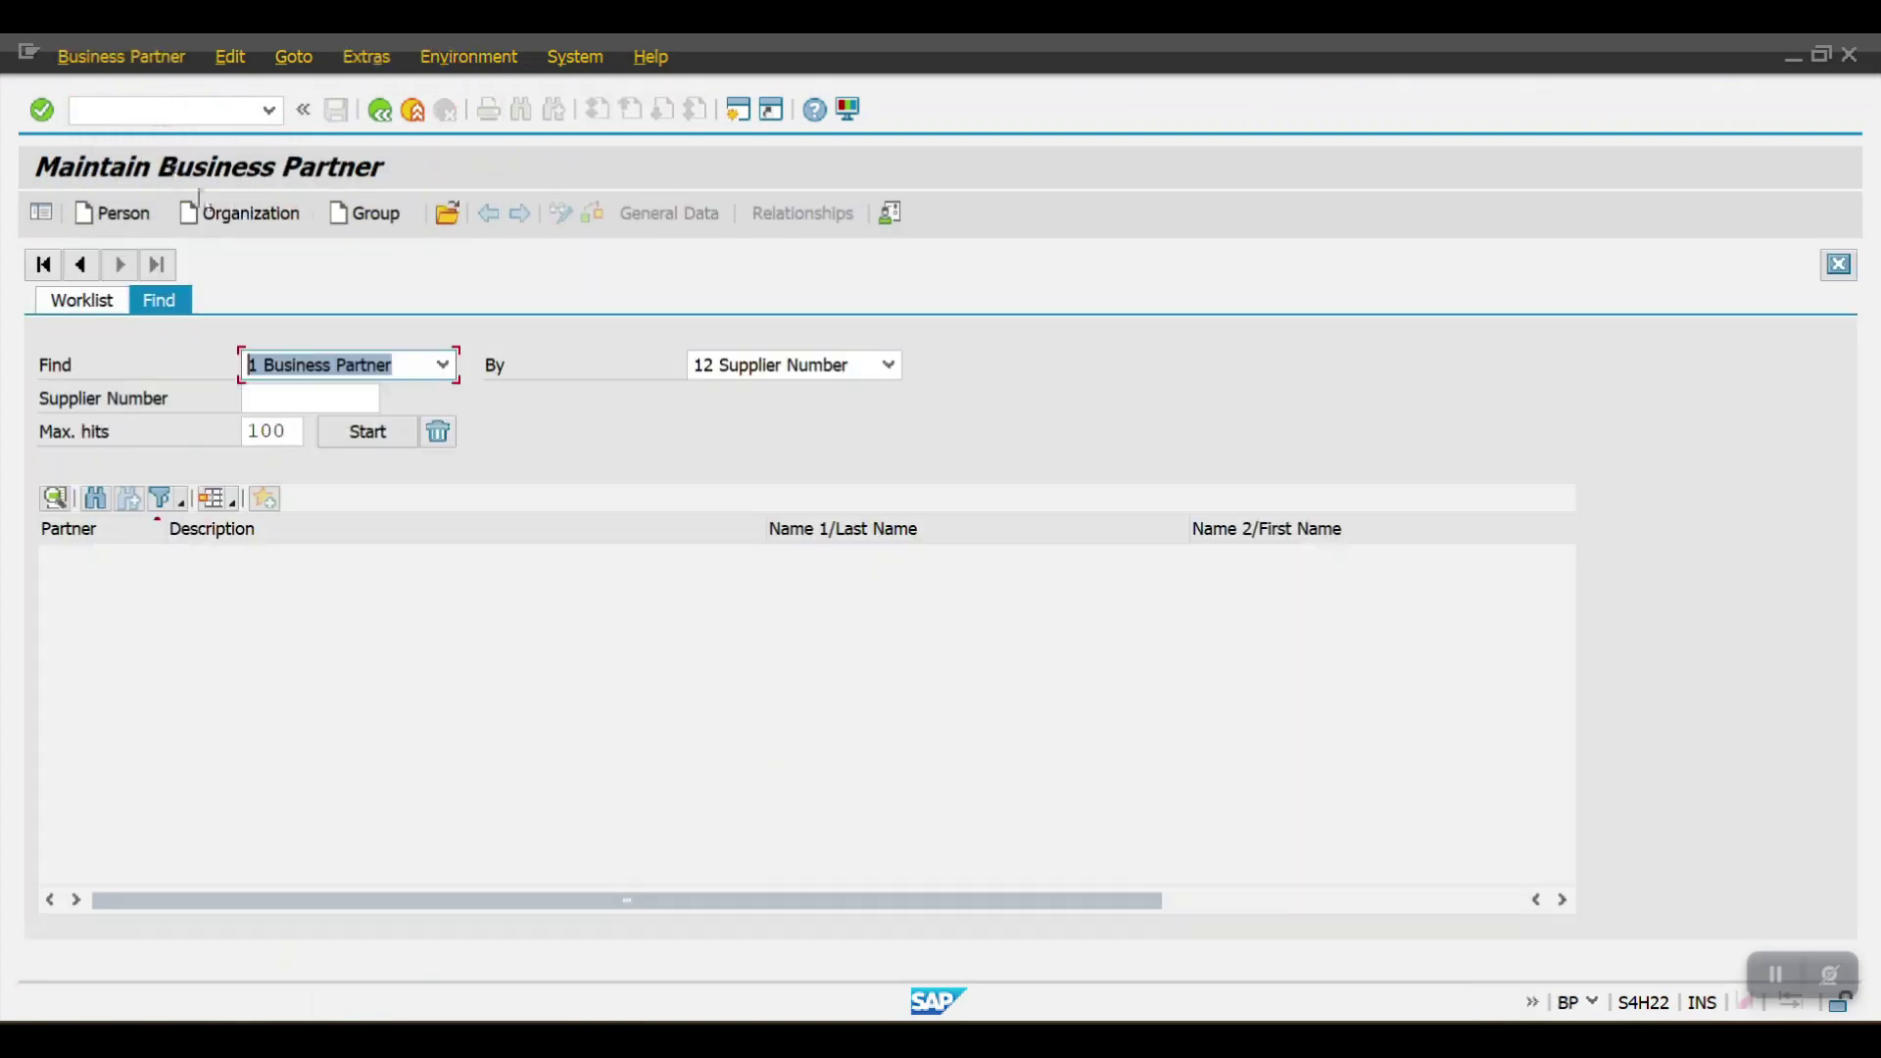
pyautogui.click(798, 365)
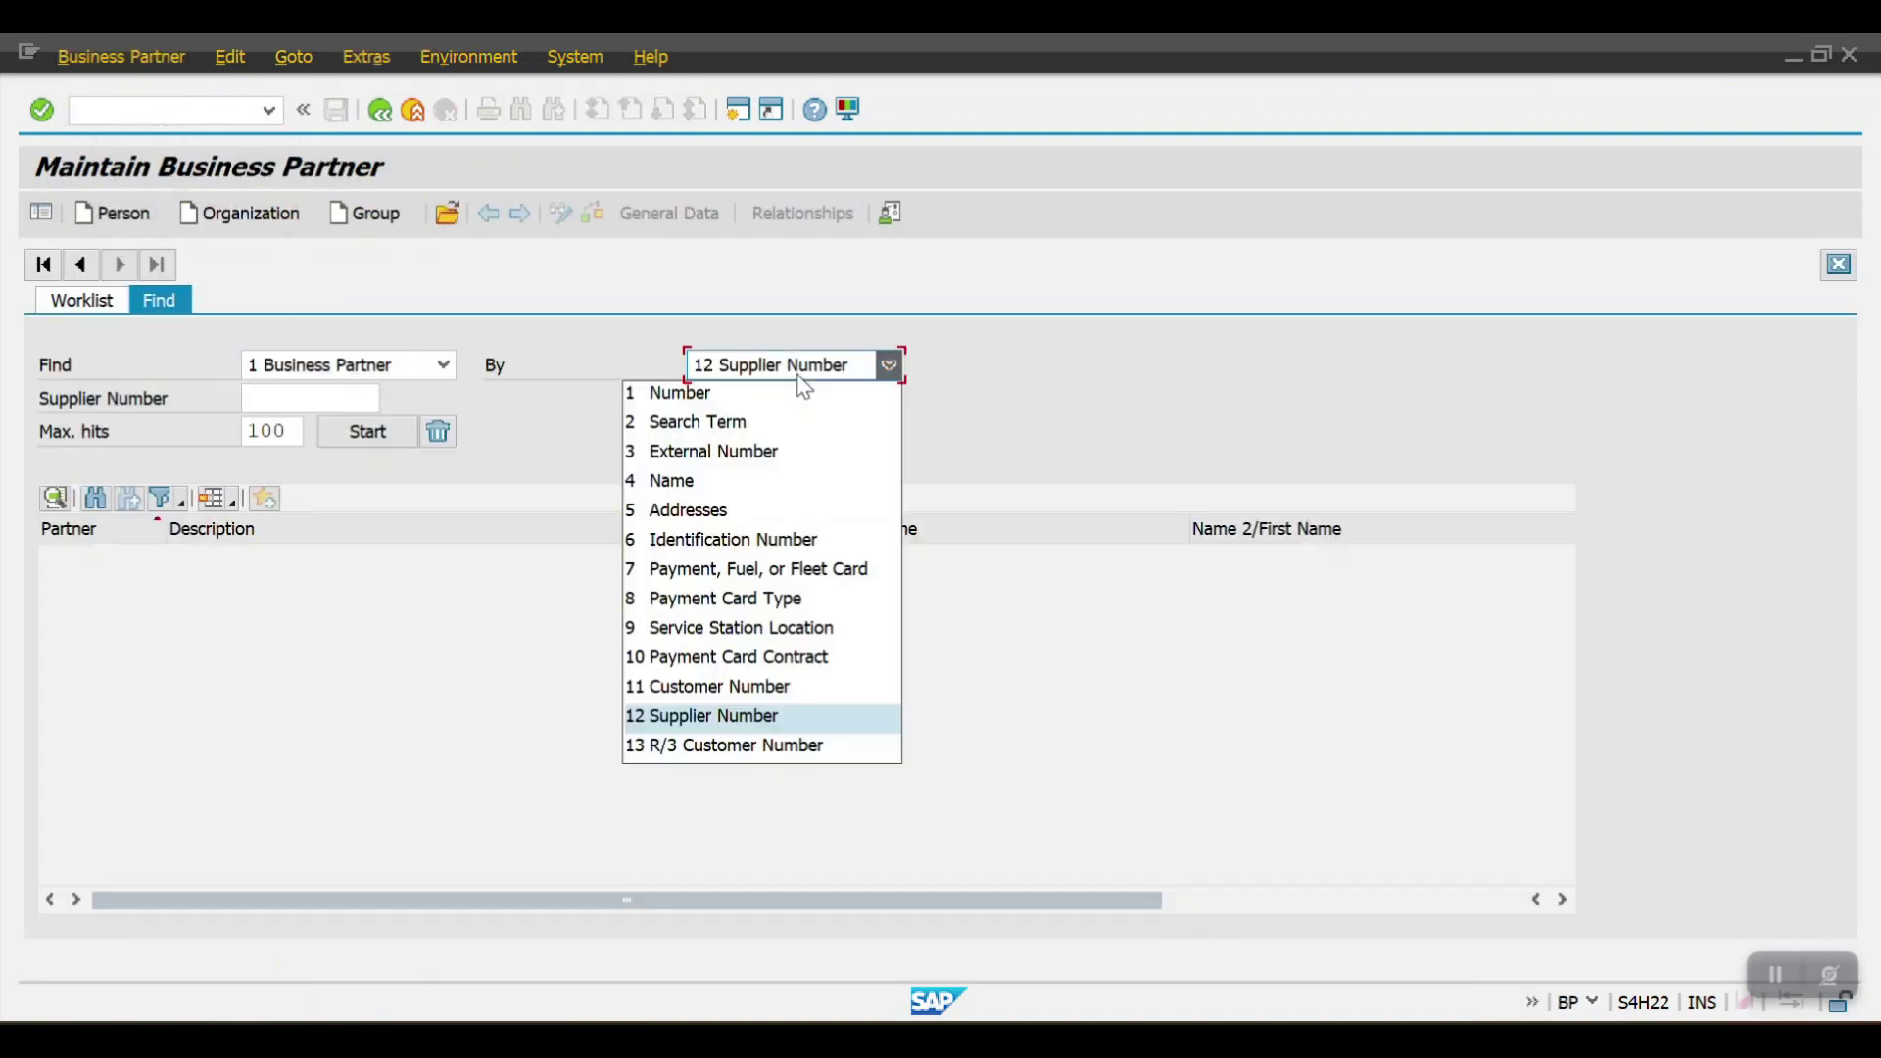
pyautogui.click(778, 686)
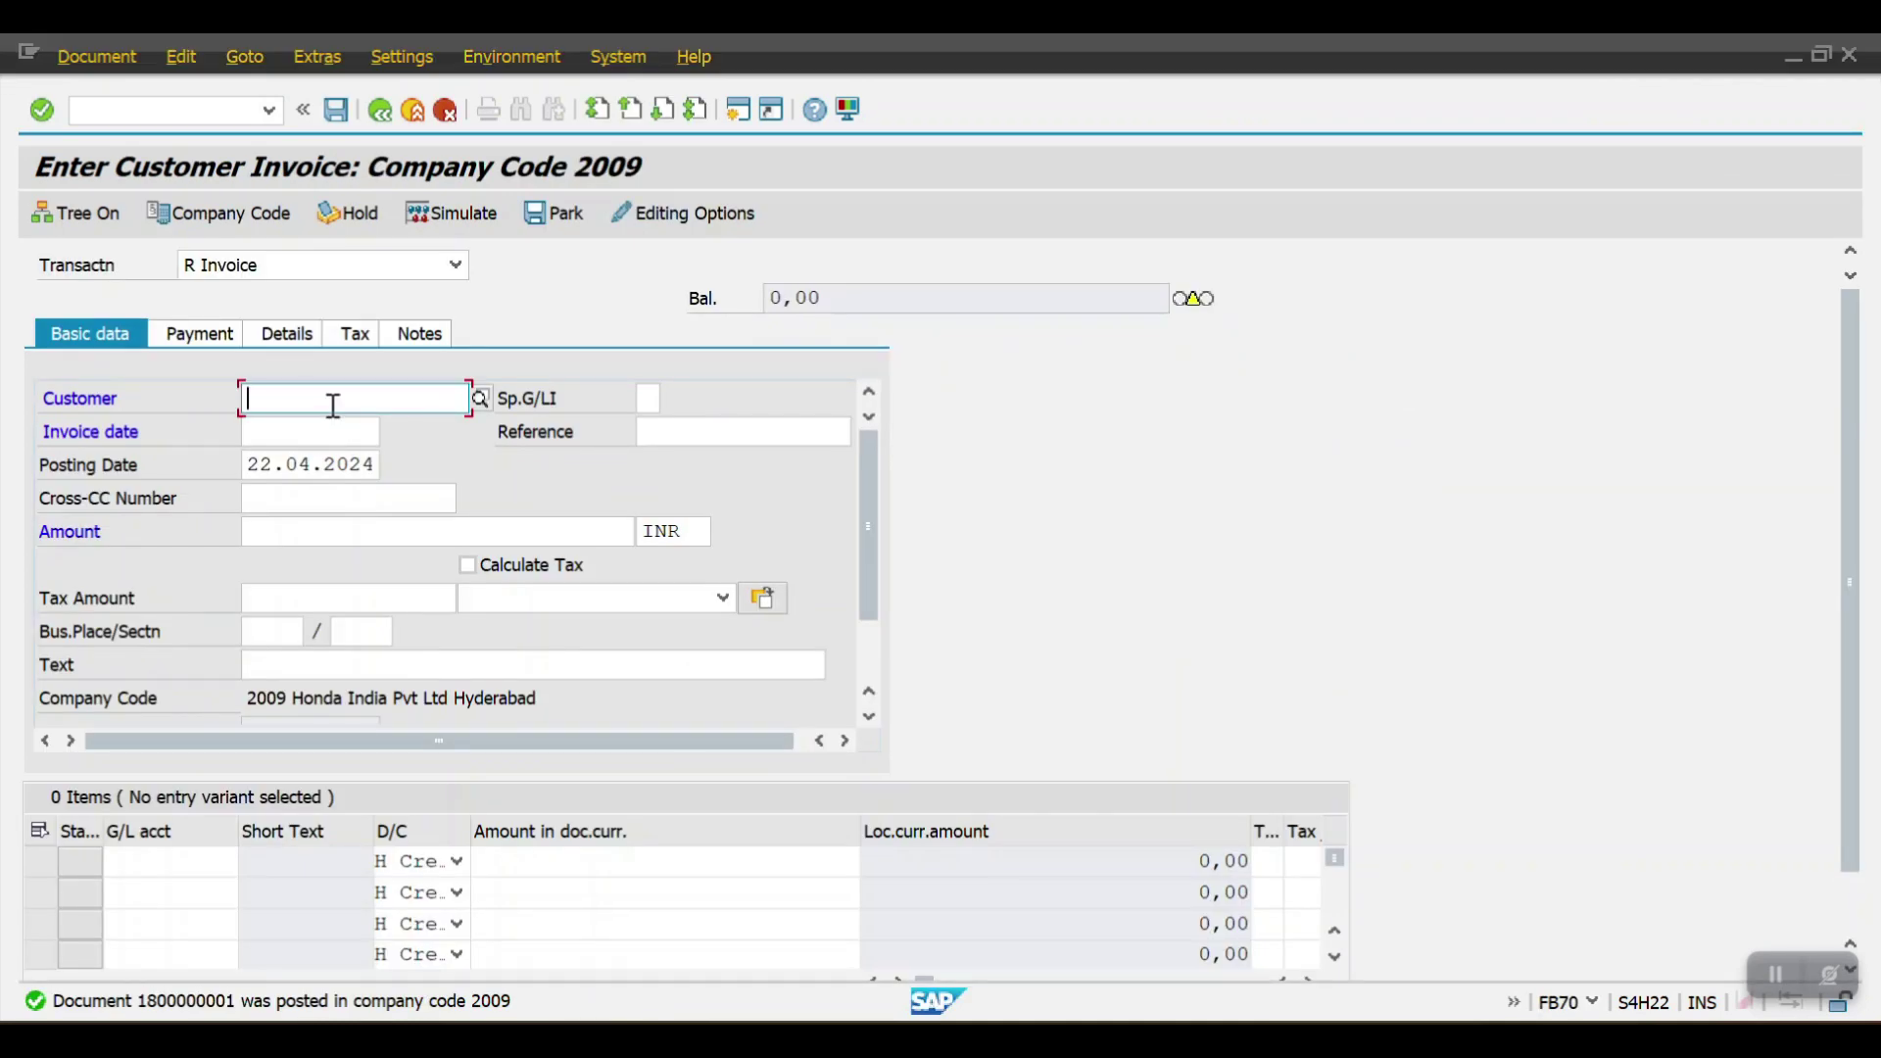
# Take the customer number from the customer invoice window, search for it, and open the matching business partner.
pyautogui.click(333, 405)
pyautogui.click(333, 426)
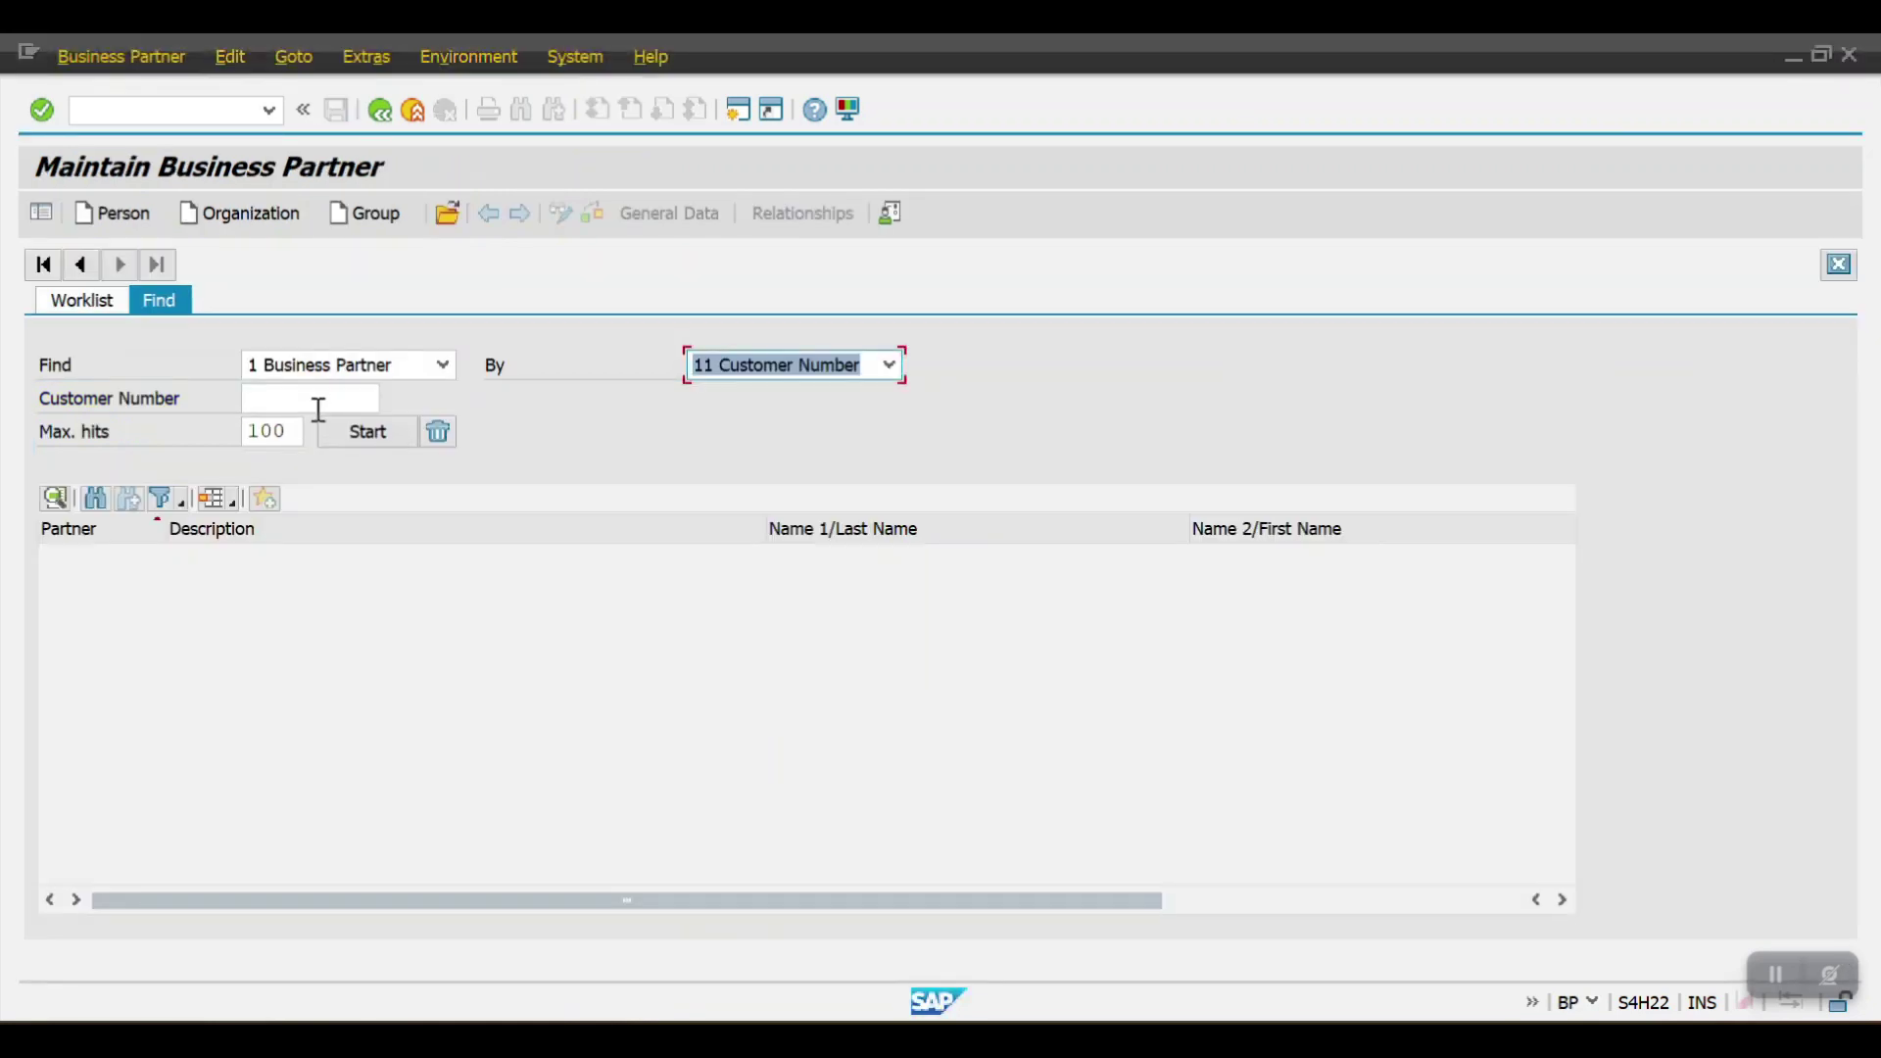
pyautogui.click(319, 405)
pyautogui.click(343, 433)
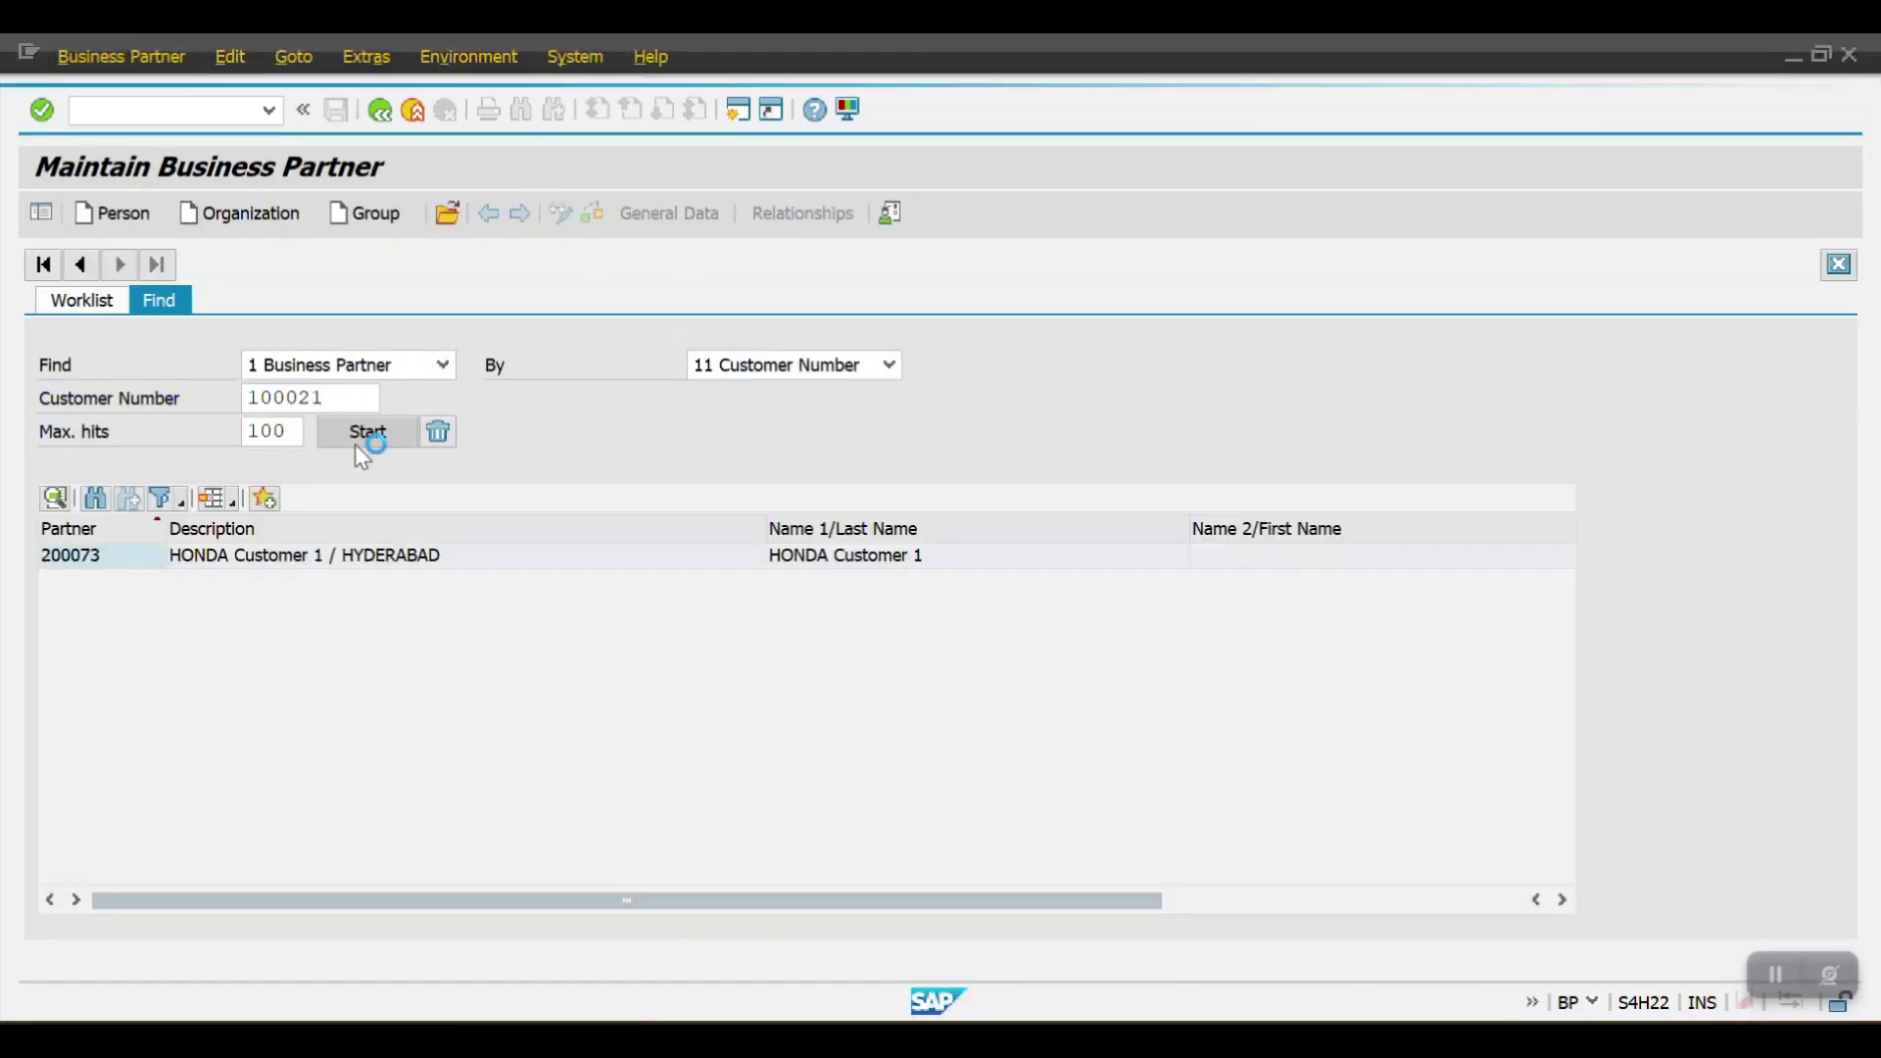
pyautogui.doubleClick(101, 560)
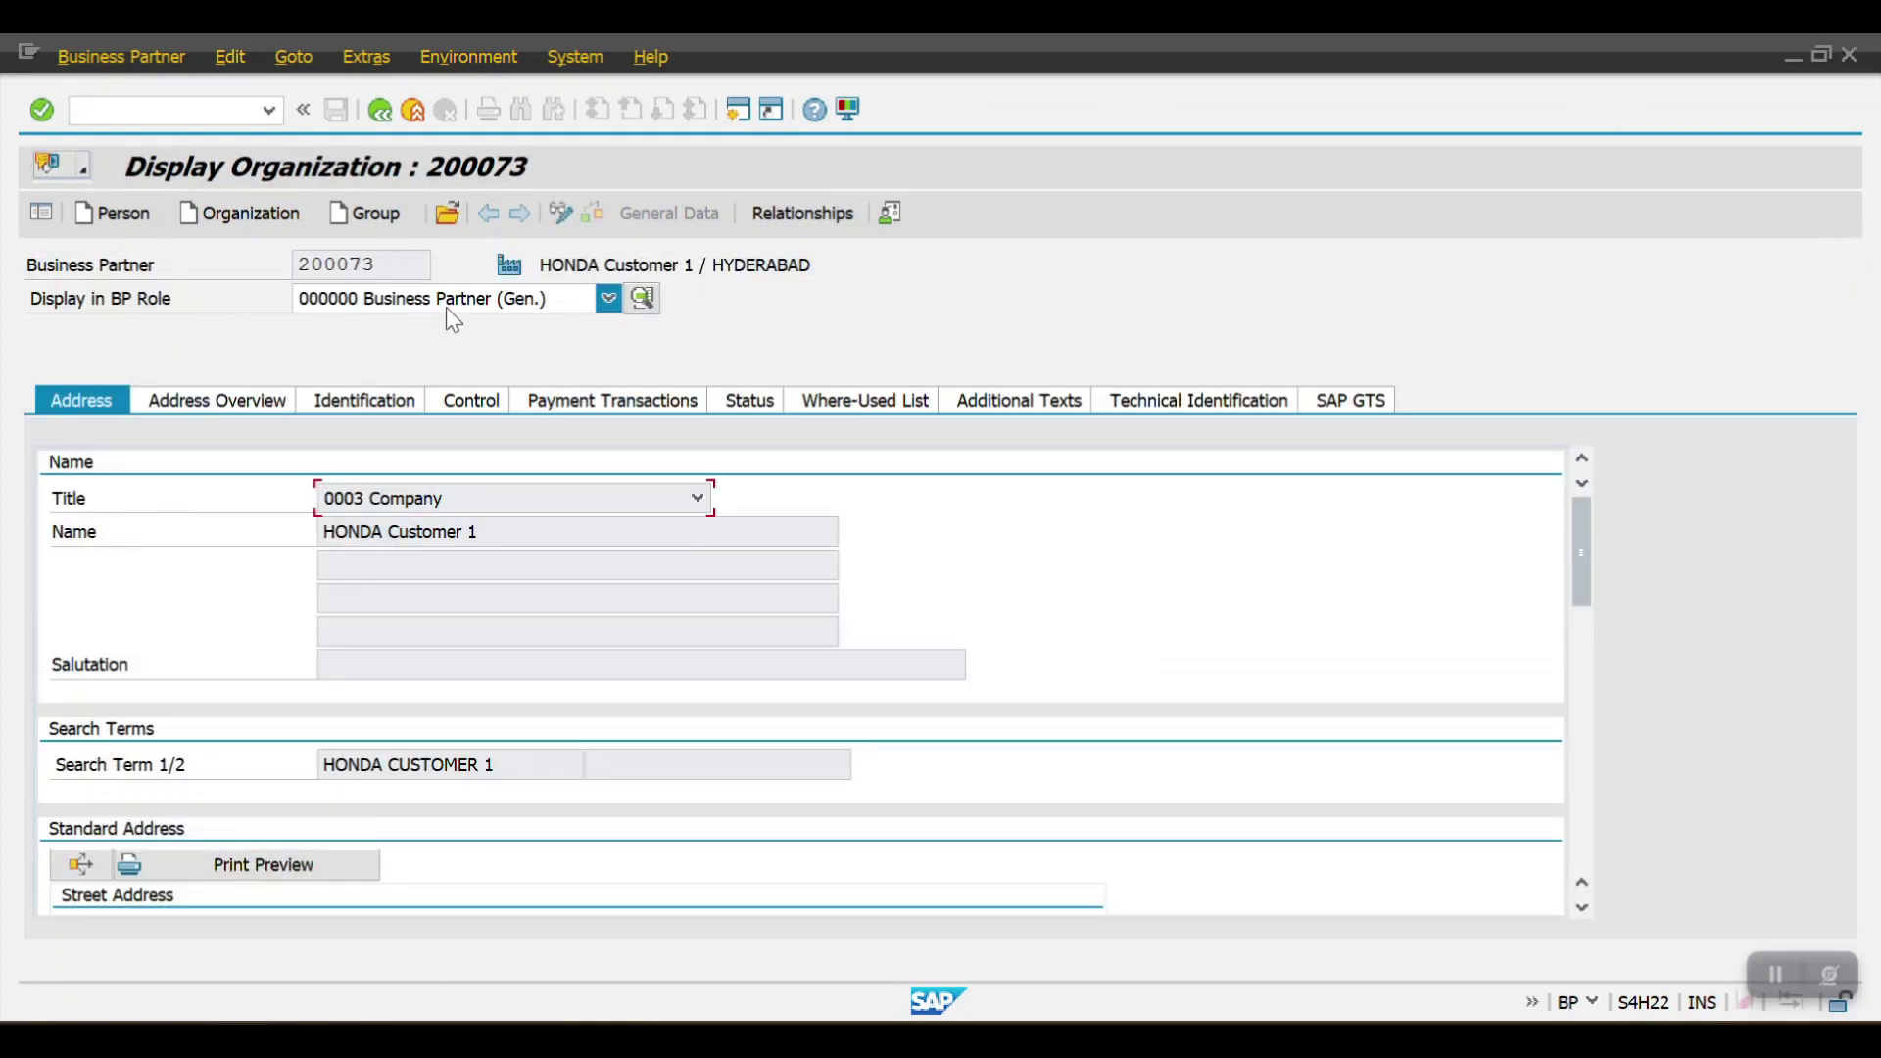
# Display the business partner in role FLCU00-Customers and open its company code data.
pyautogui.click(447, 303)
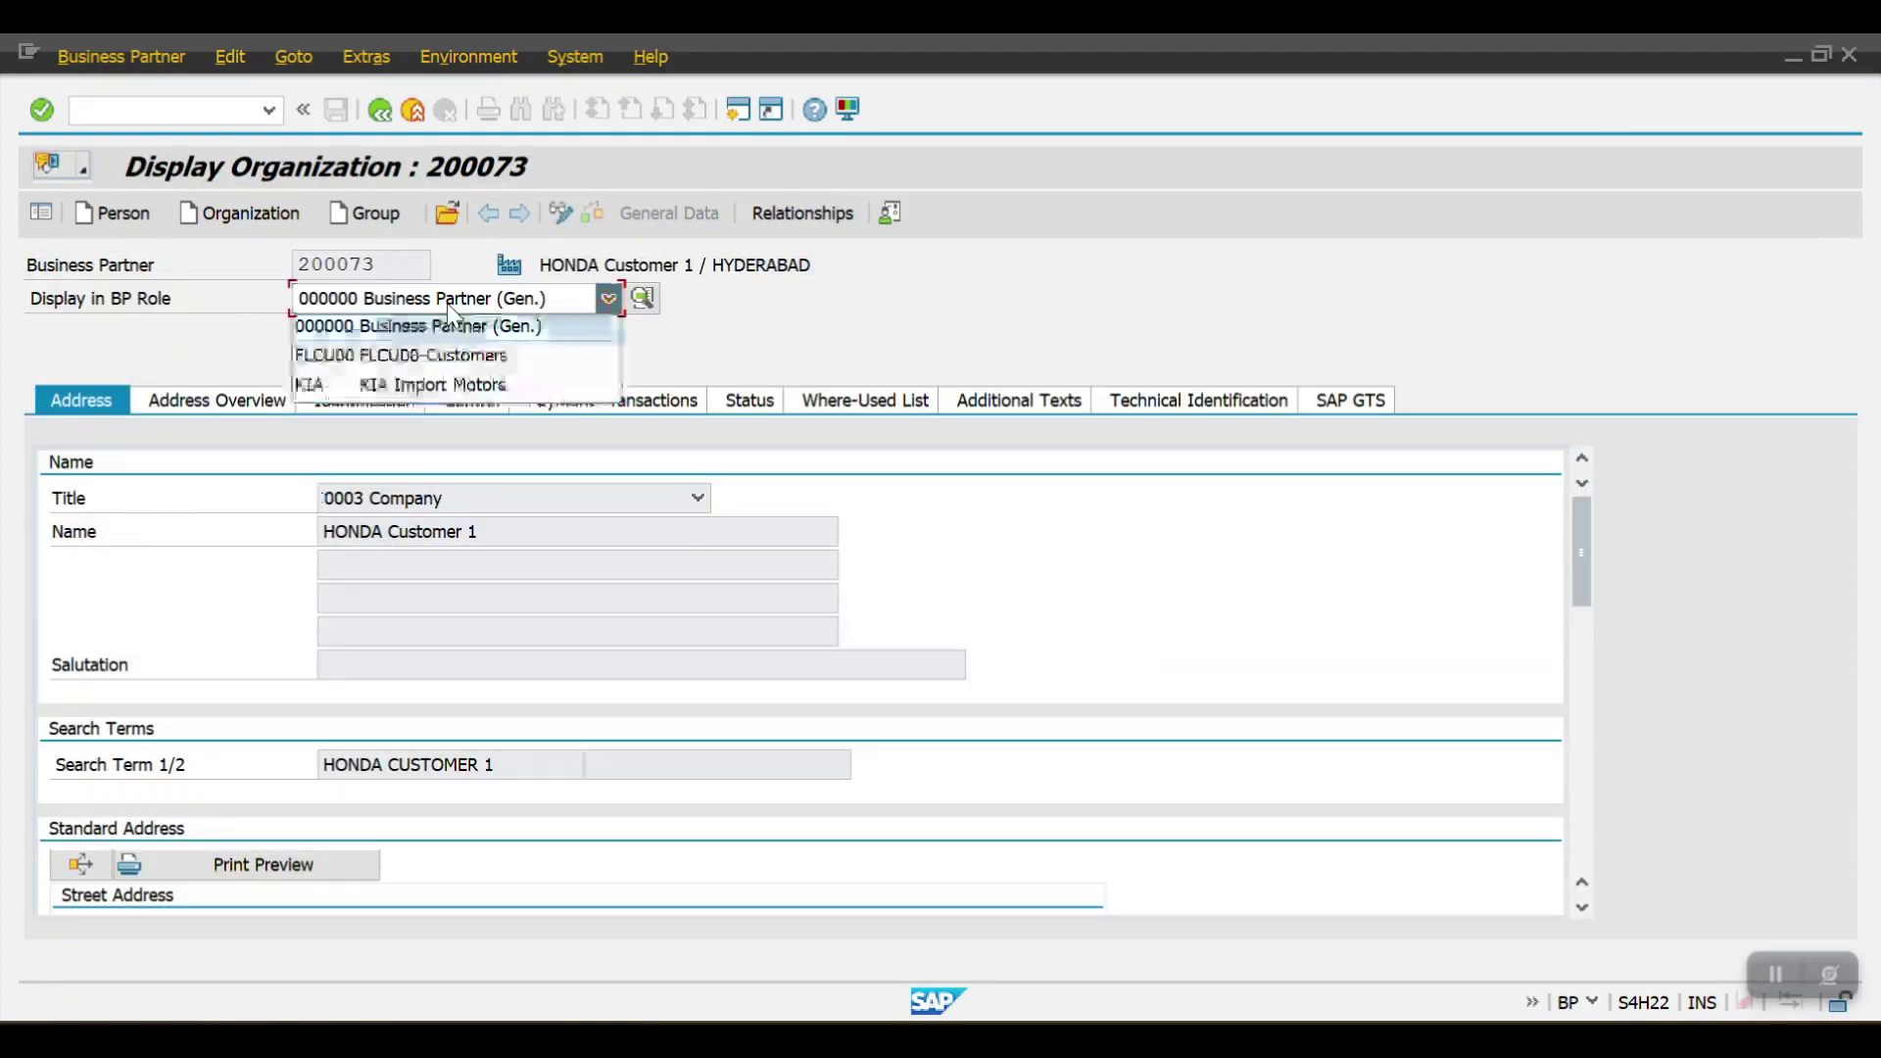
pyautogui.click(431, 358)
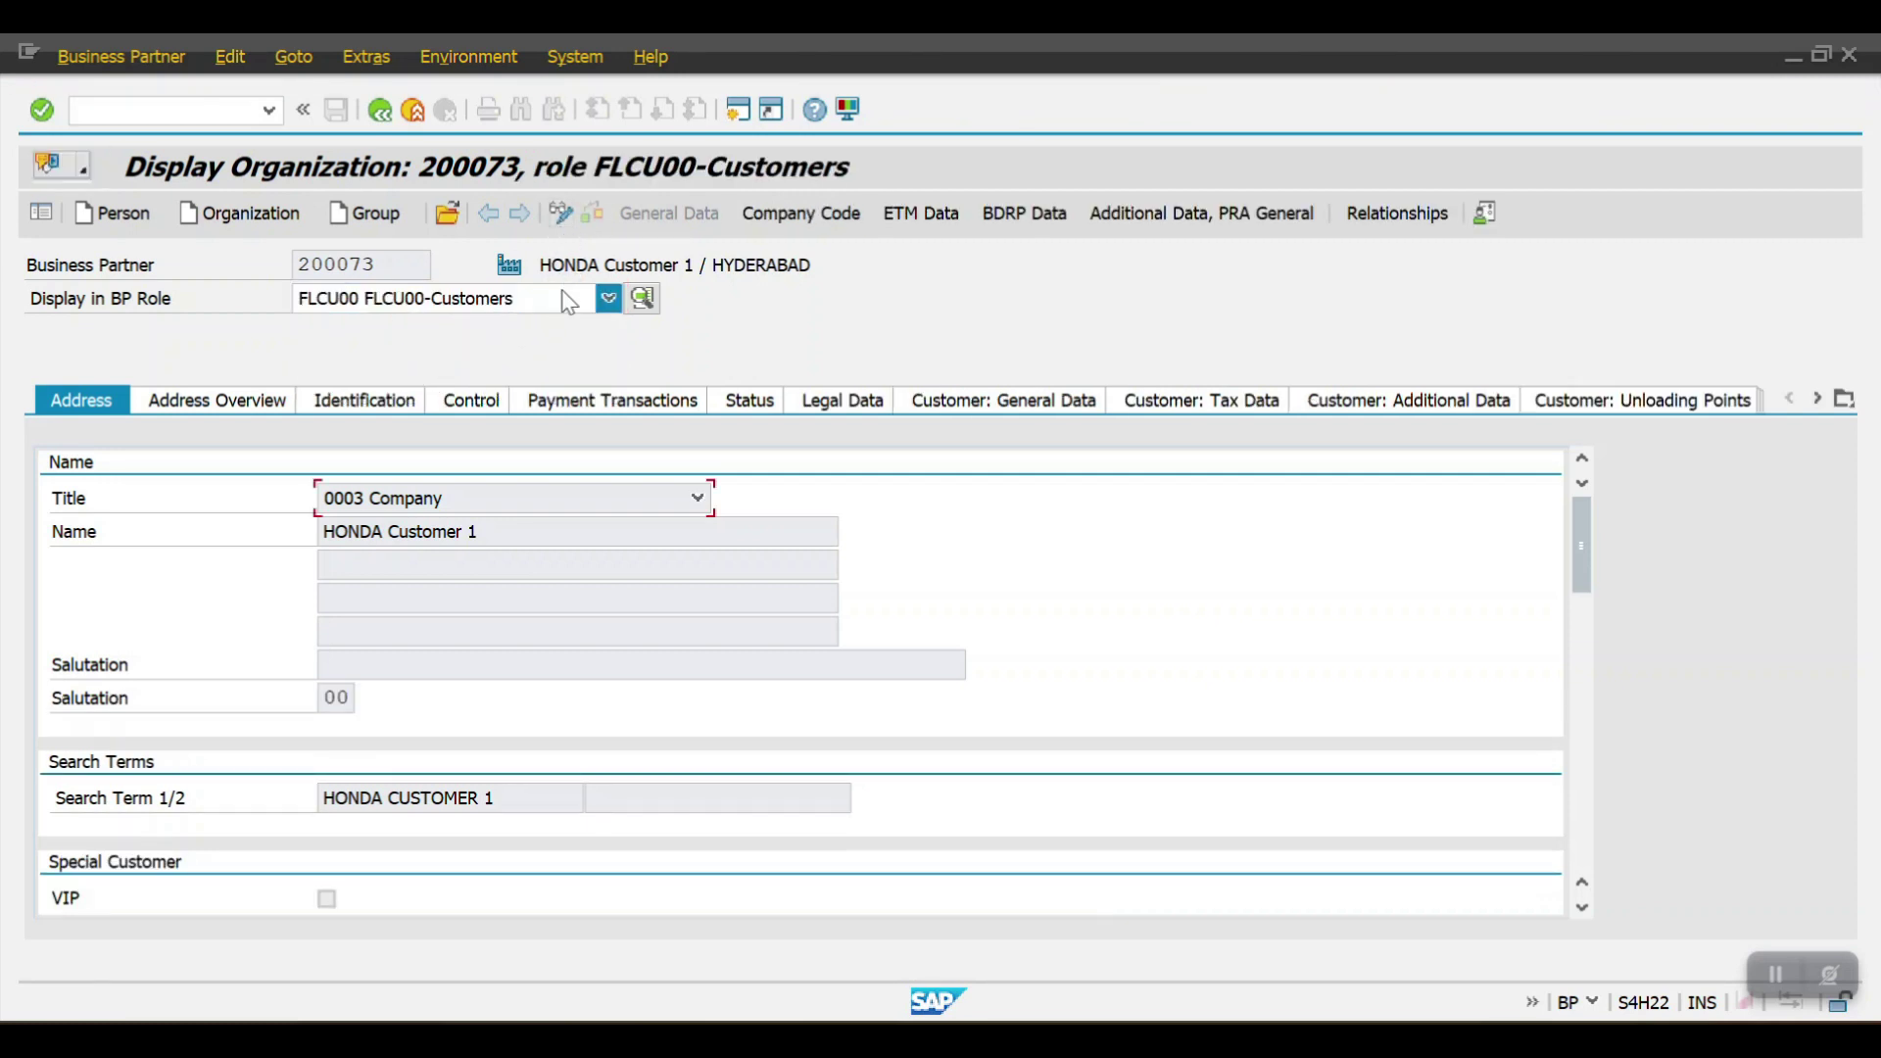
pyautogui.click(760, 221)
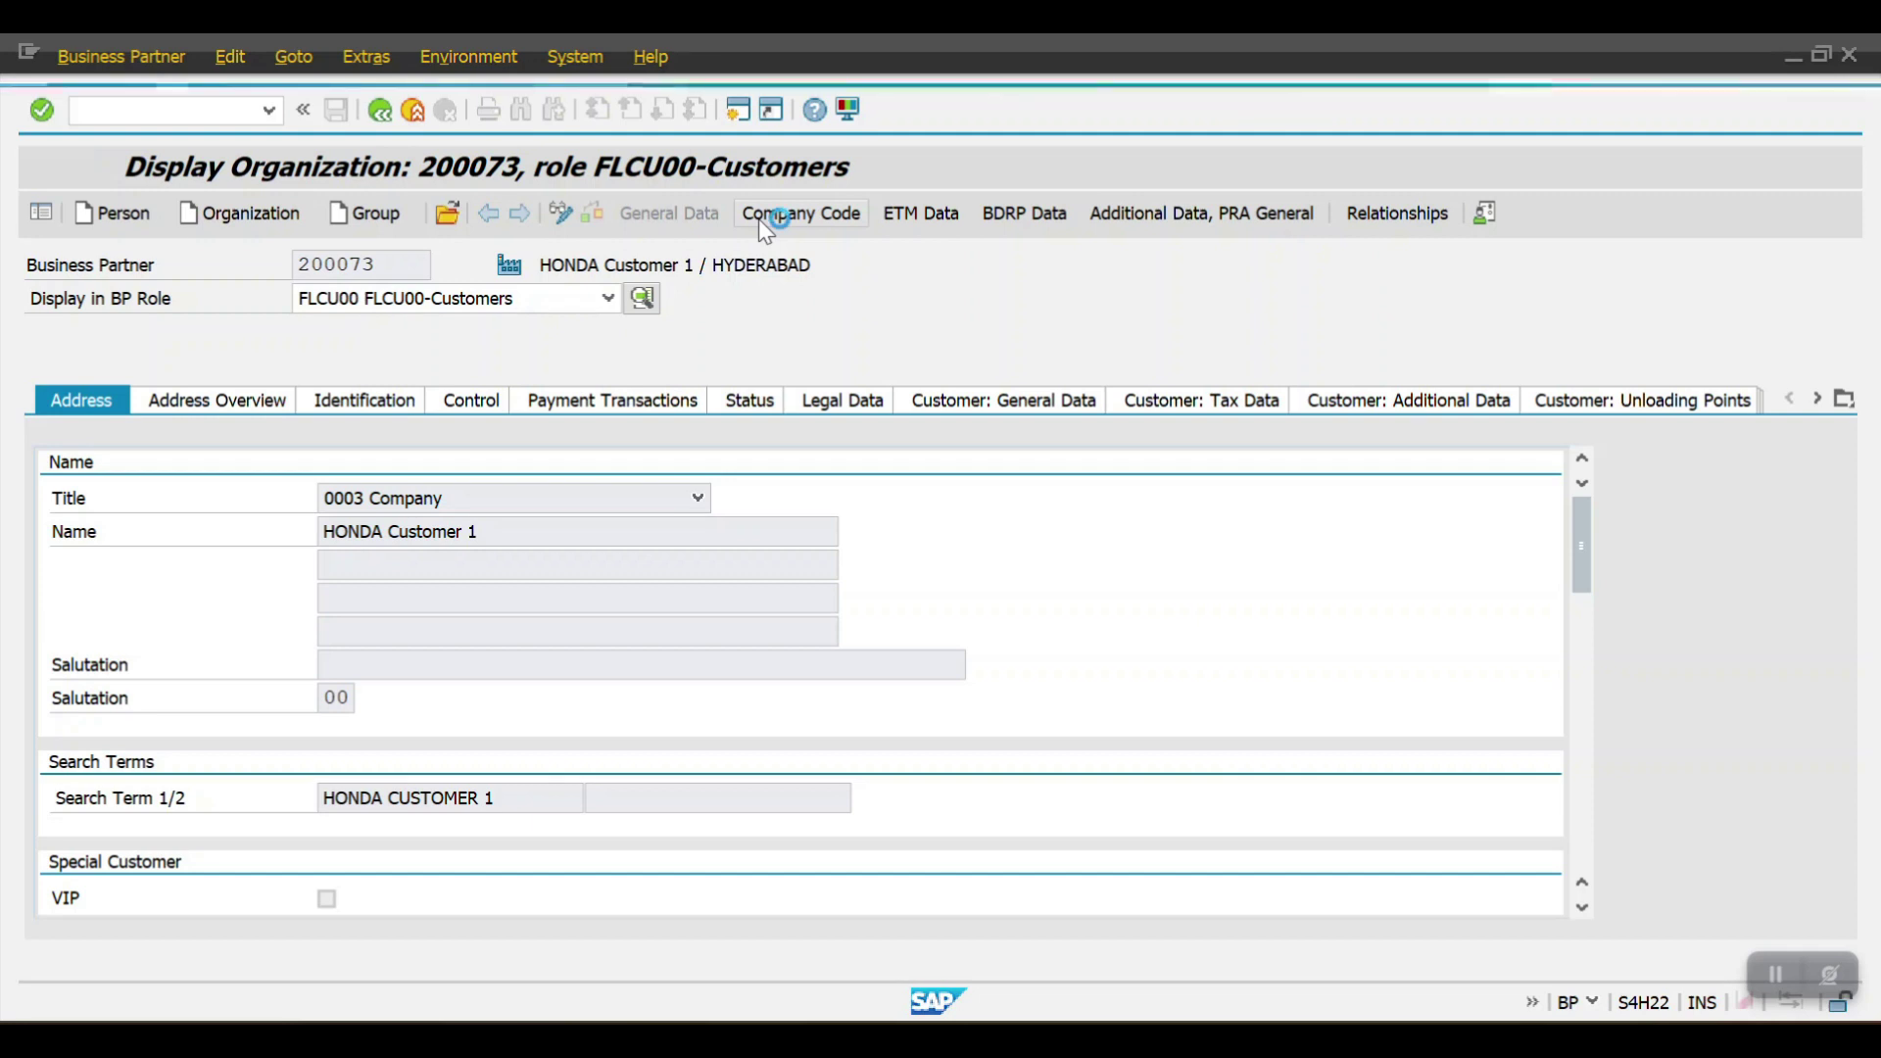
# Switch the business partner to change mode and set the customer's terms of payment to C004.
pyautogui.click(562, 214)
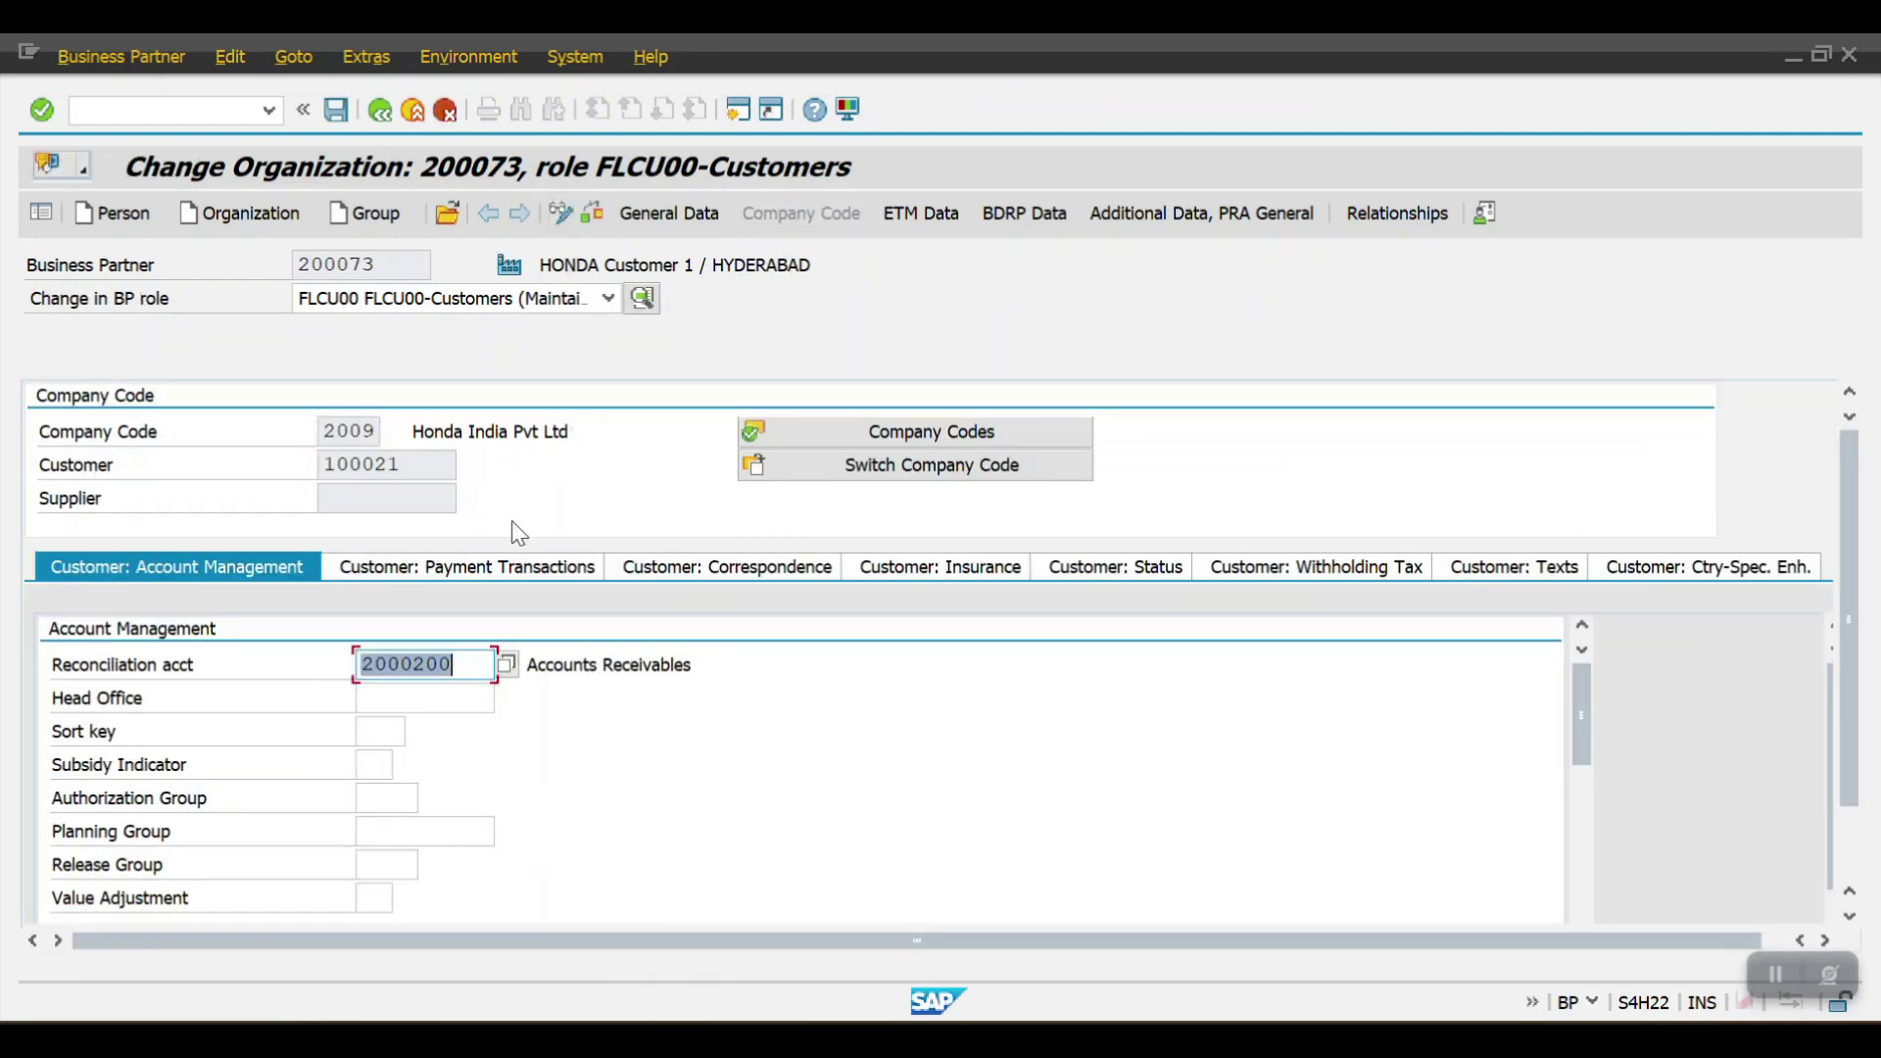
pyautogui.click(459, 565)
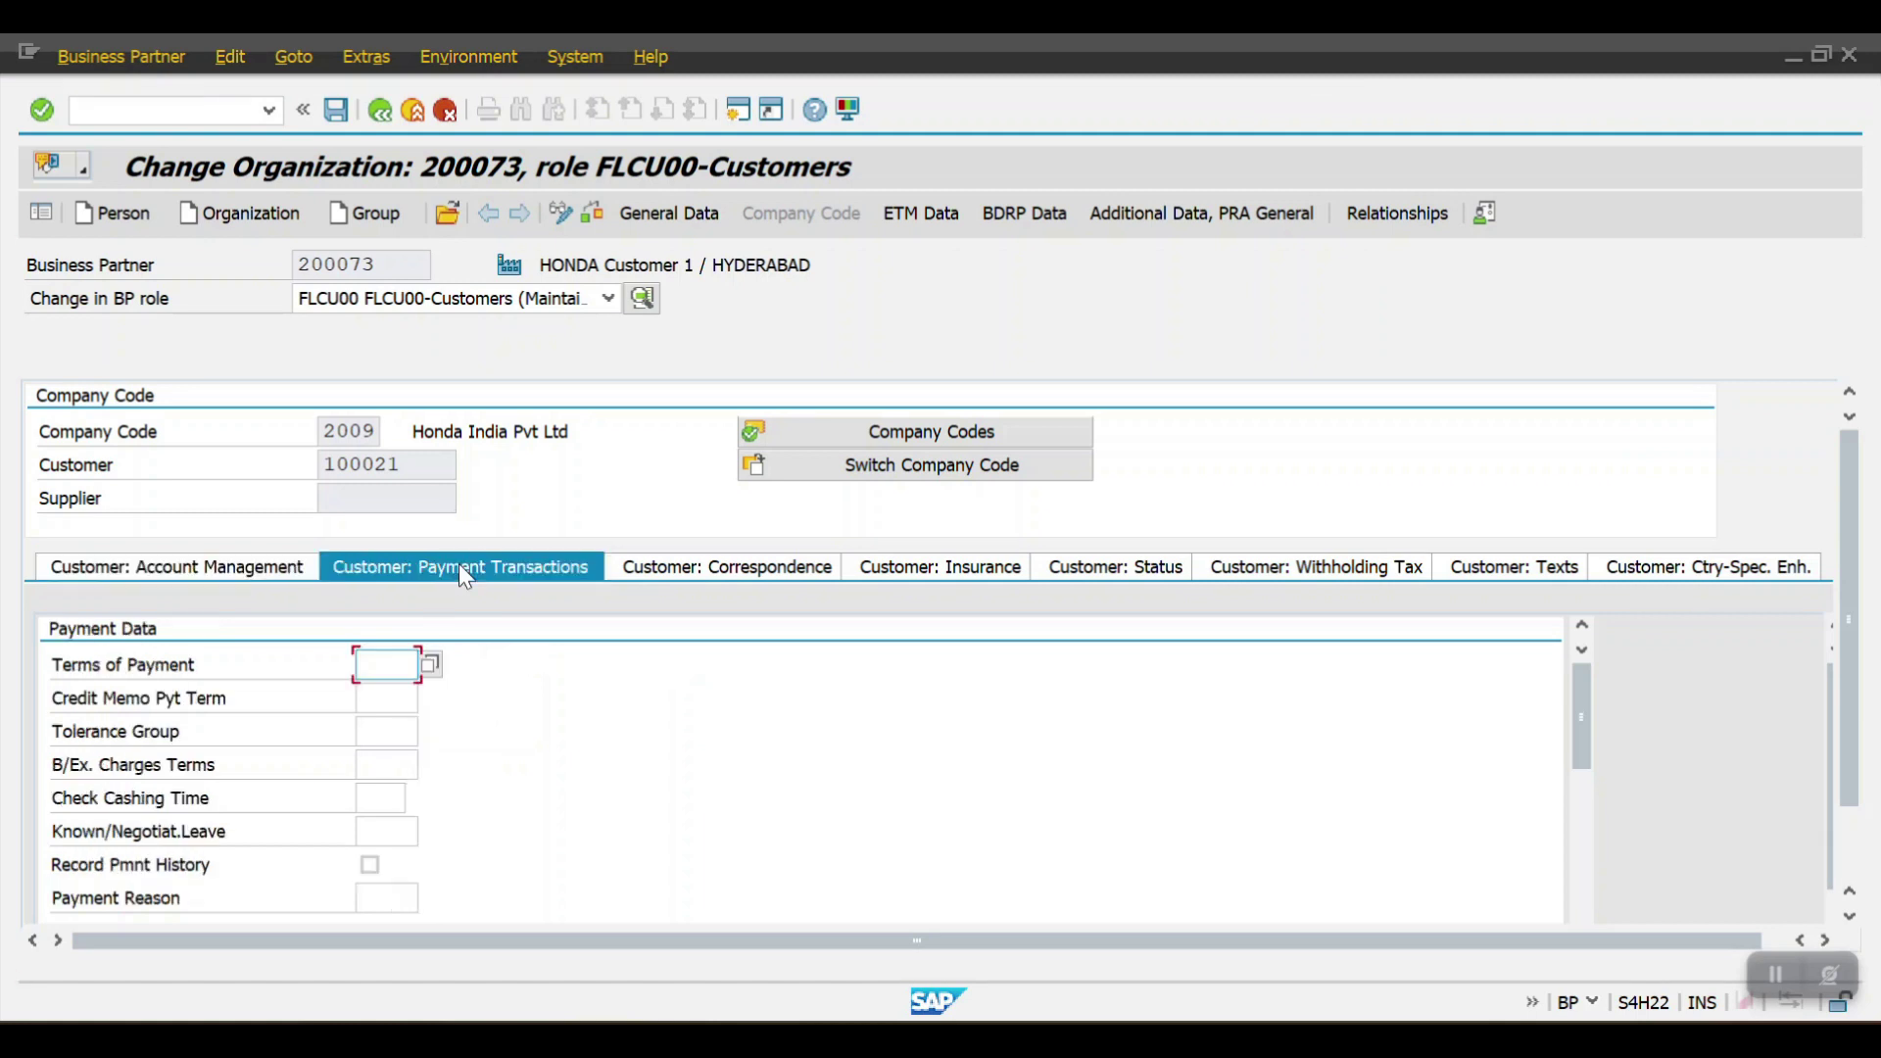
pyautogui.doubleClick(354, 664)
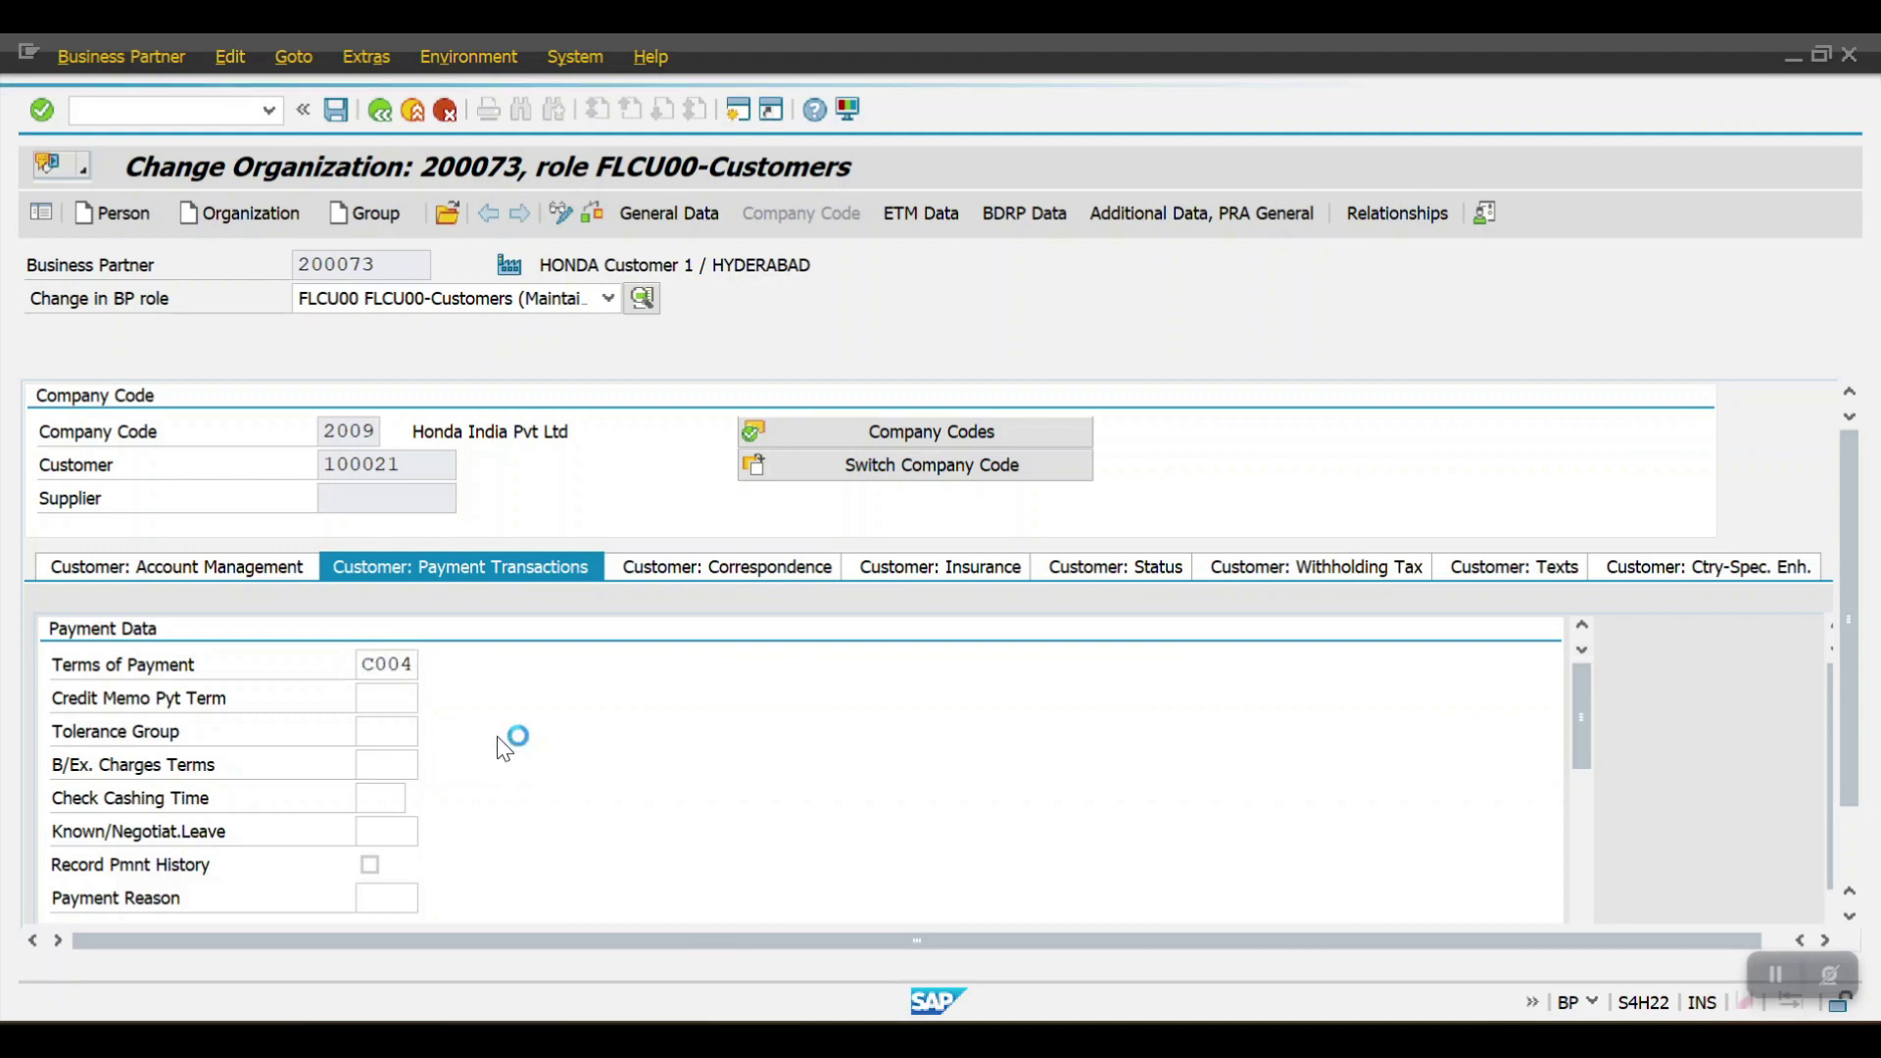
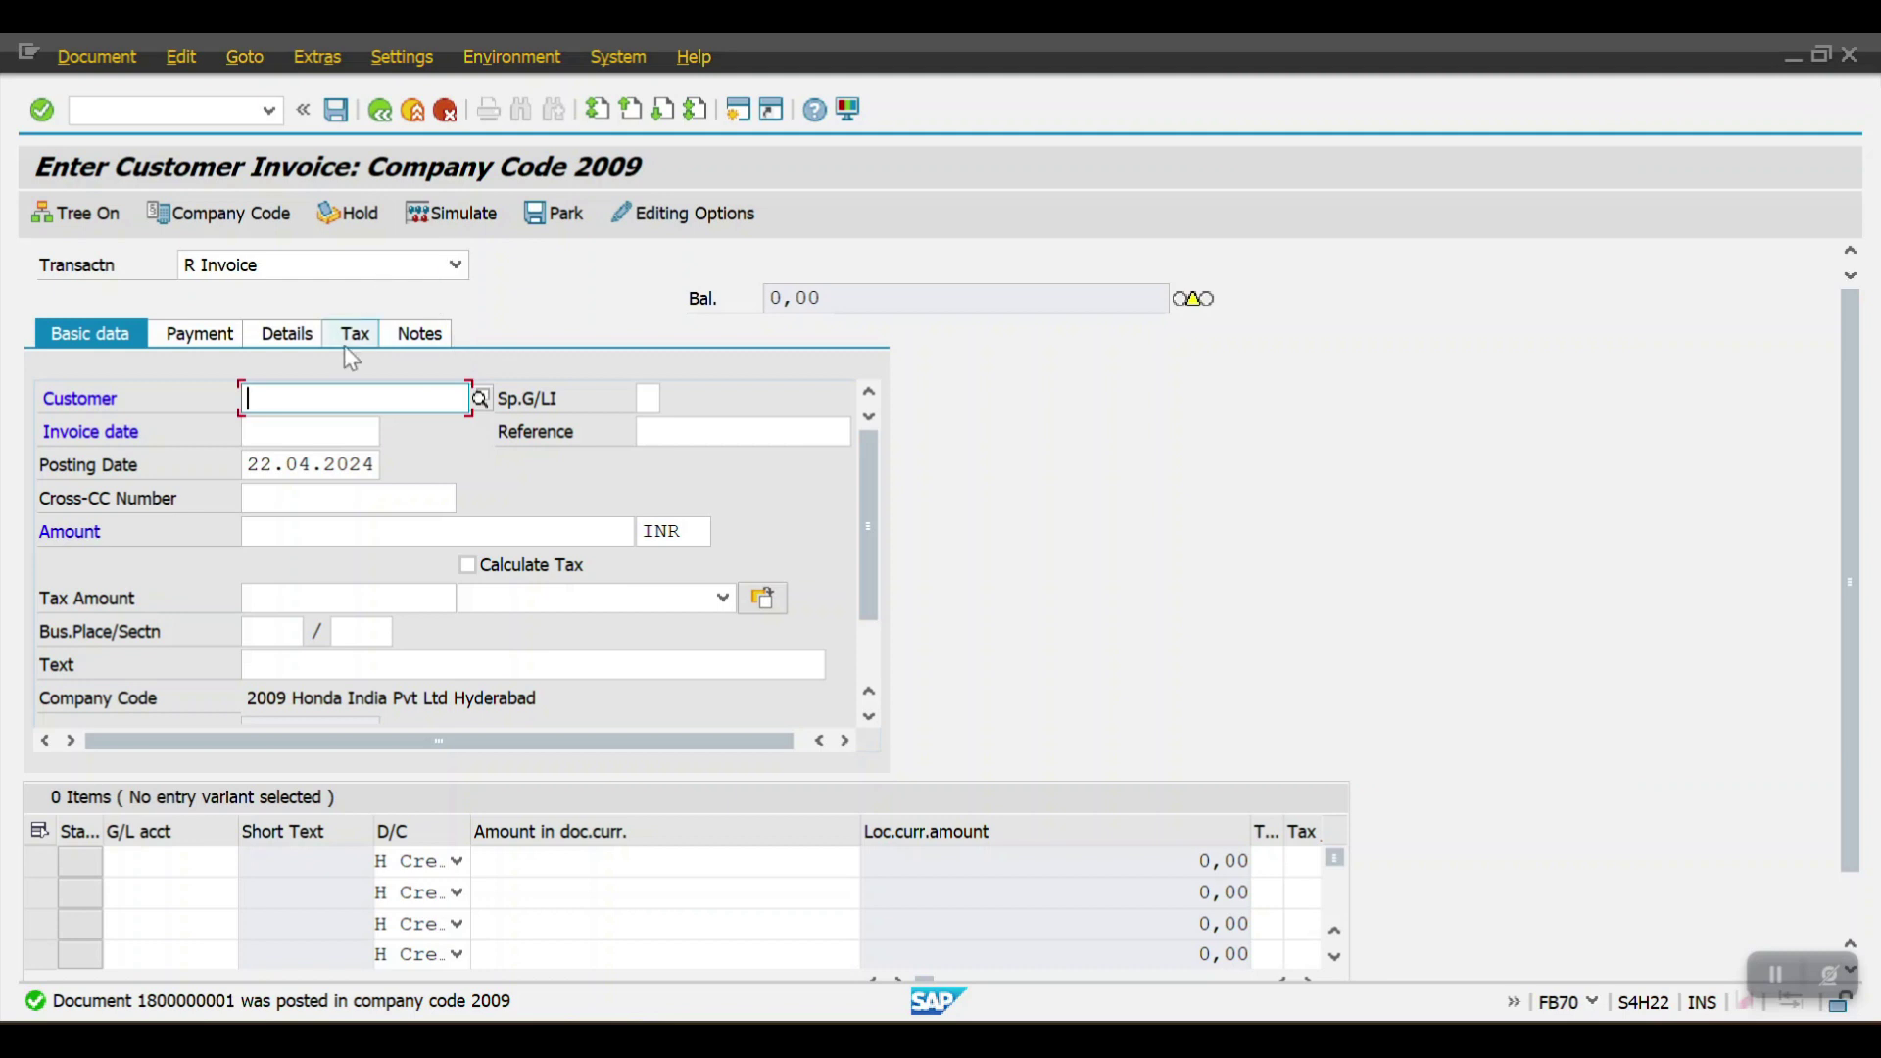
# Enter the customer number in the new invoice and set both the invoice date and posting date to 01.04.2024.
pyautogui.click(315, 394)
pyautogui.click(311, 422)
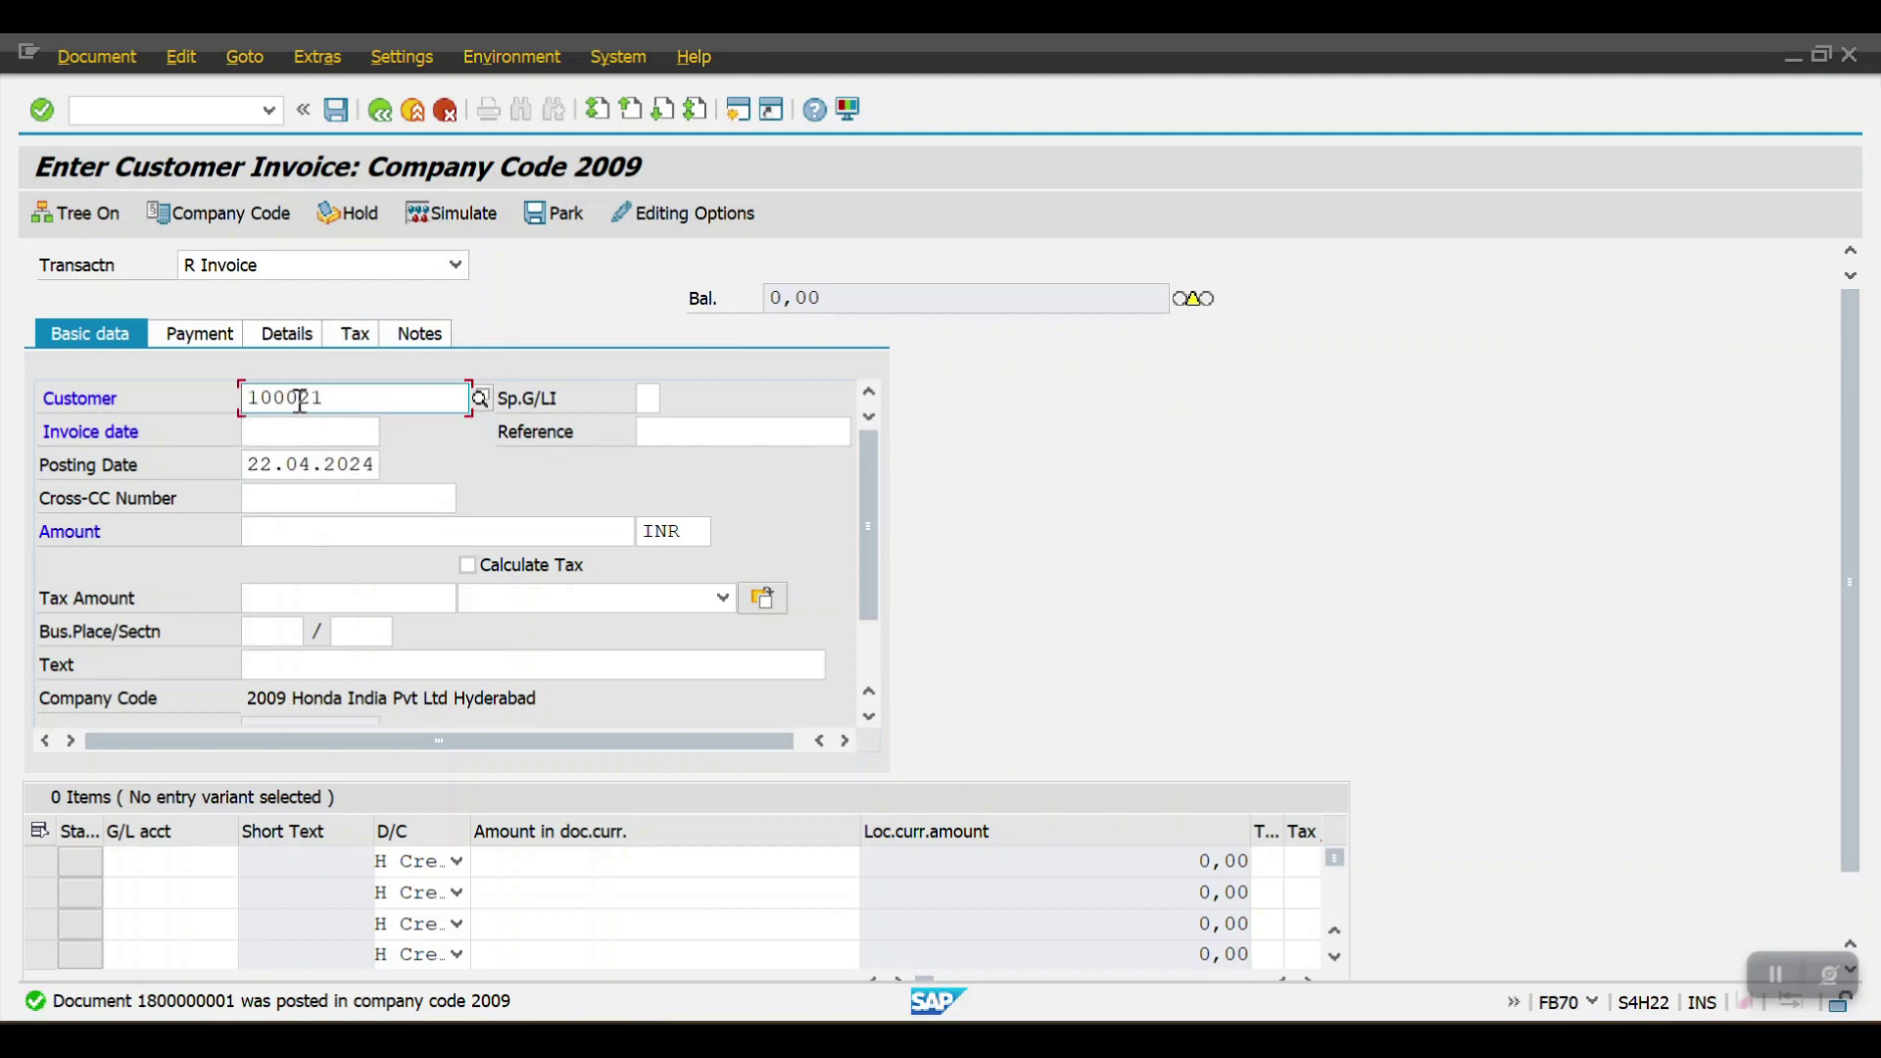
pyautogui.click(296, 431)
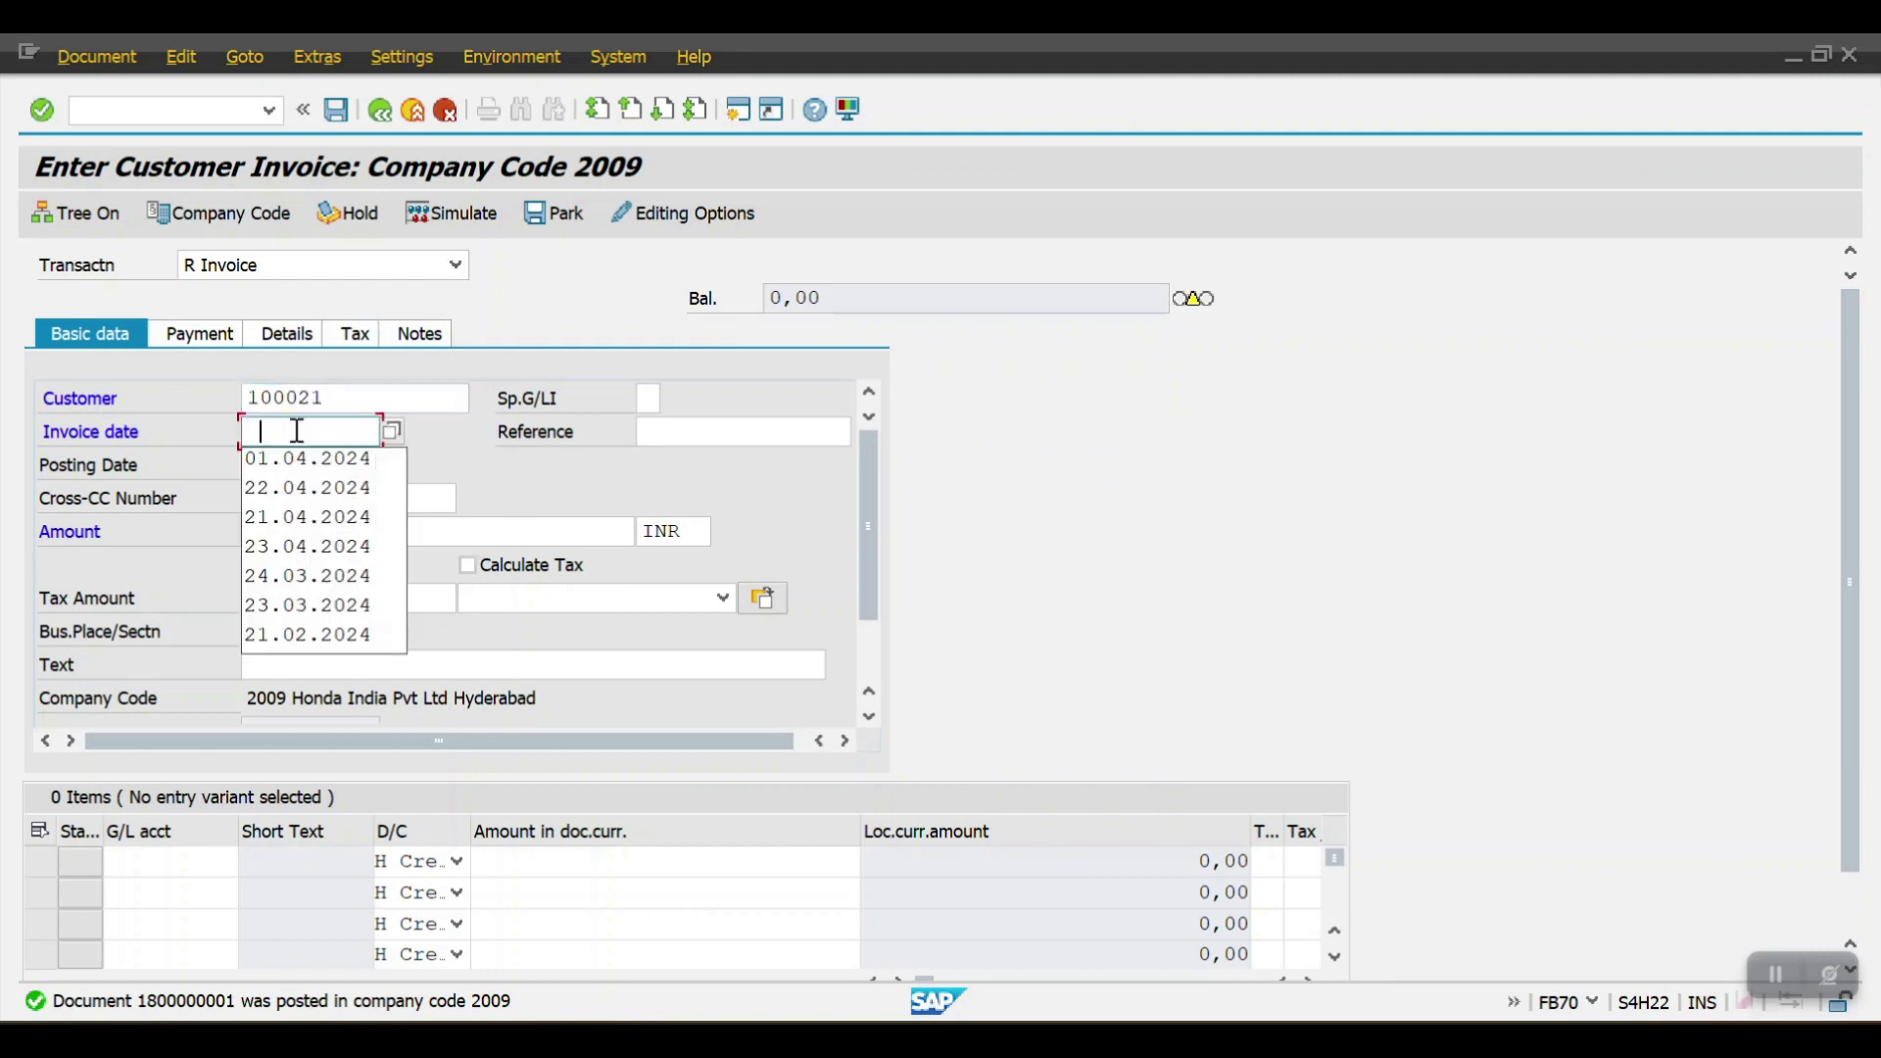
pyautogui.click(304, 457)
pyautogui.hotkey('ctrl', 'a')
pyautogui.hotkey('ctrl', 'c')
pyautogui.click(306, 465)
pyautogui.hotkey('ctrl', 'a')
pyautogui.hotkey('ctrl', 'v')
# Set the invoice reference to INV-000000123 and the amount to 10000 INR.
pyautogui.click(690, 429)
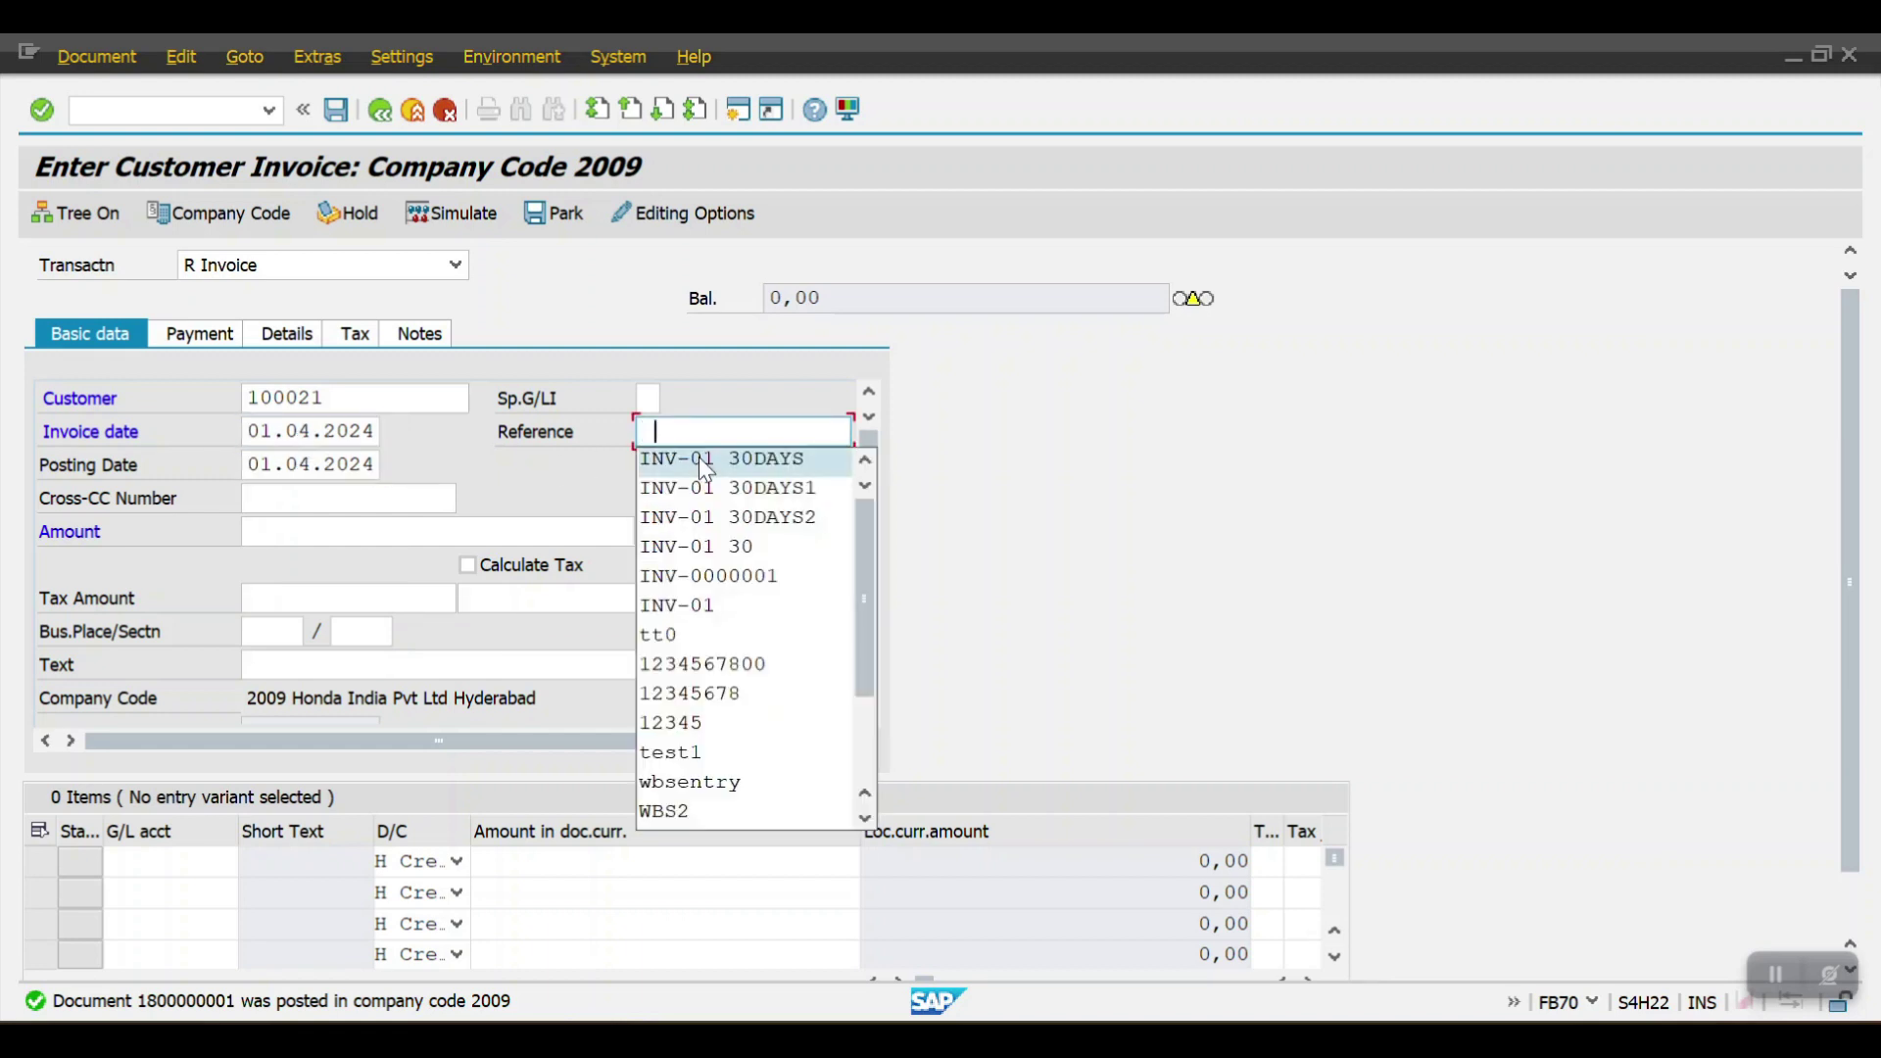
pyautogui.click(715, 572)
pyautogui.write('23')
pyautogui.click(336, 536)
pyautogui.write('10000')
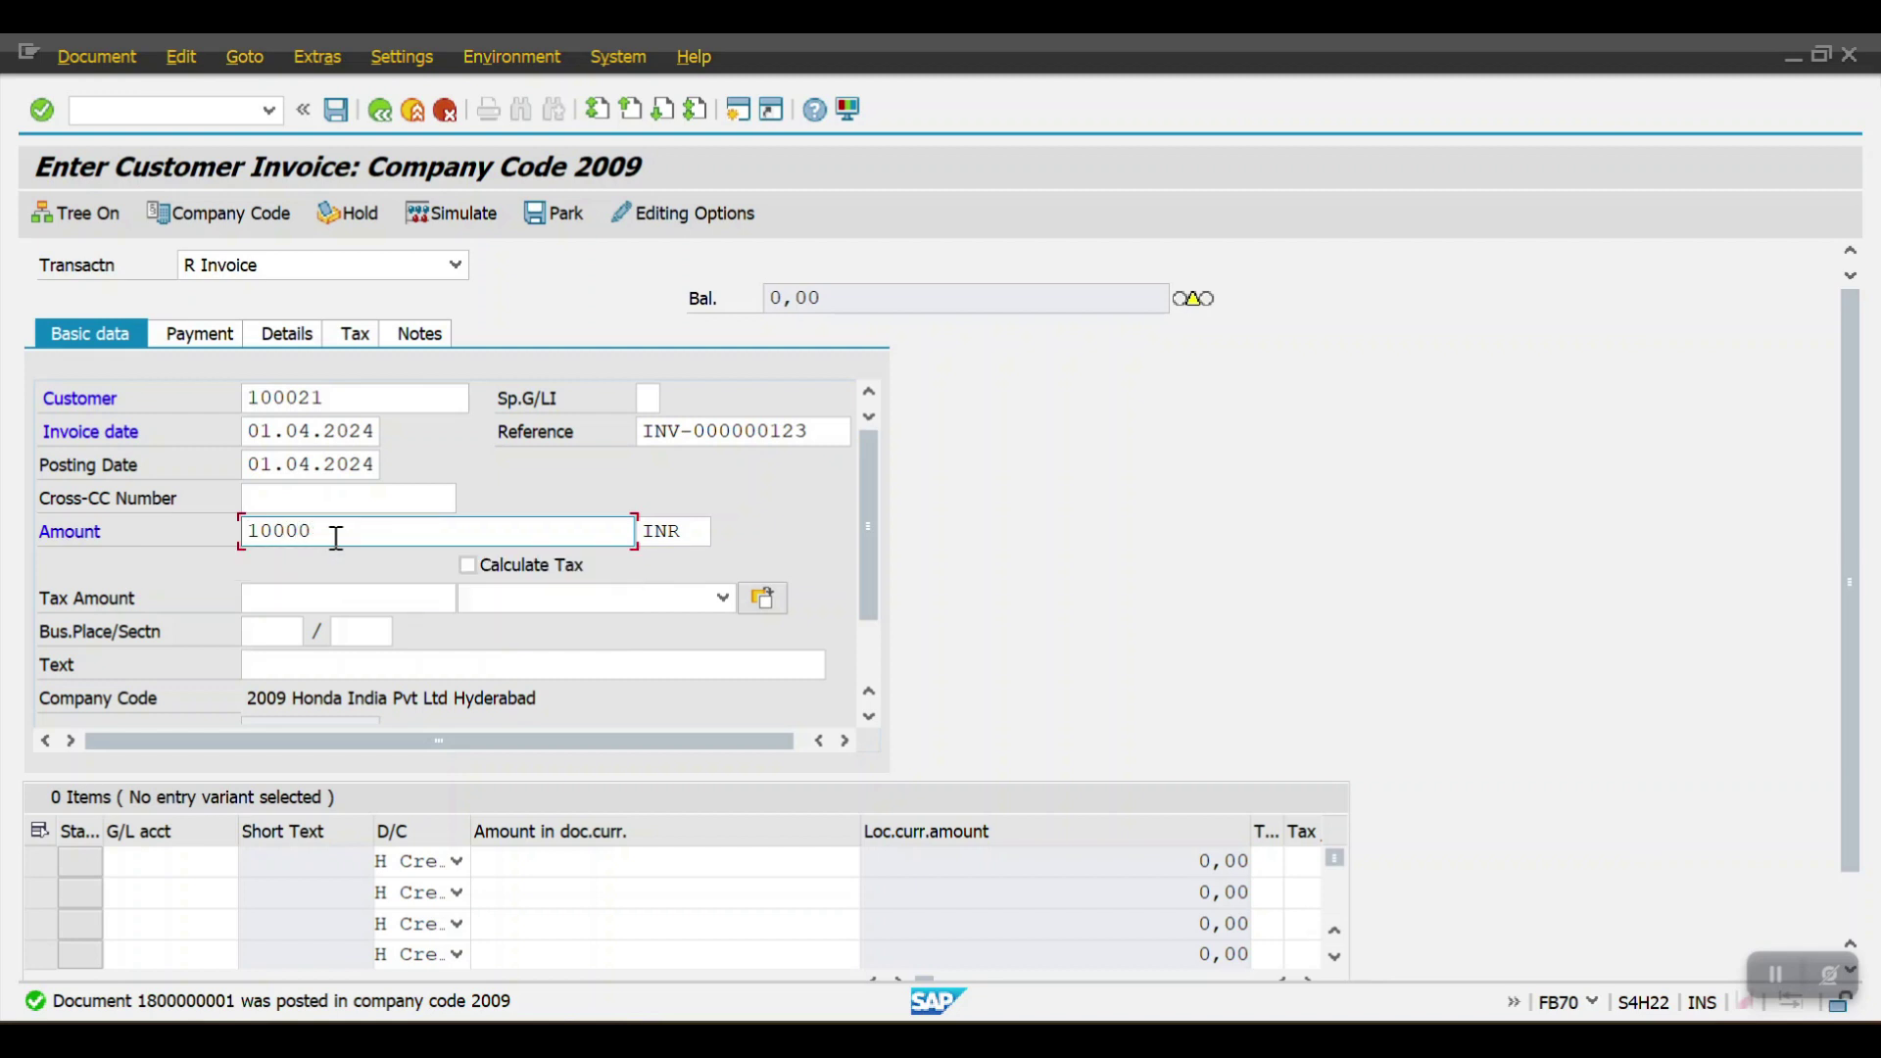
# Add a credit line item on G/L account 4000000 with a document currency amount of 10000.
pyautogui.click(160, 863)
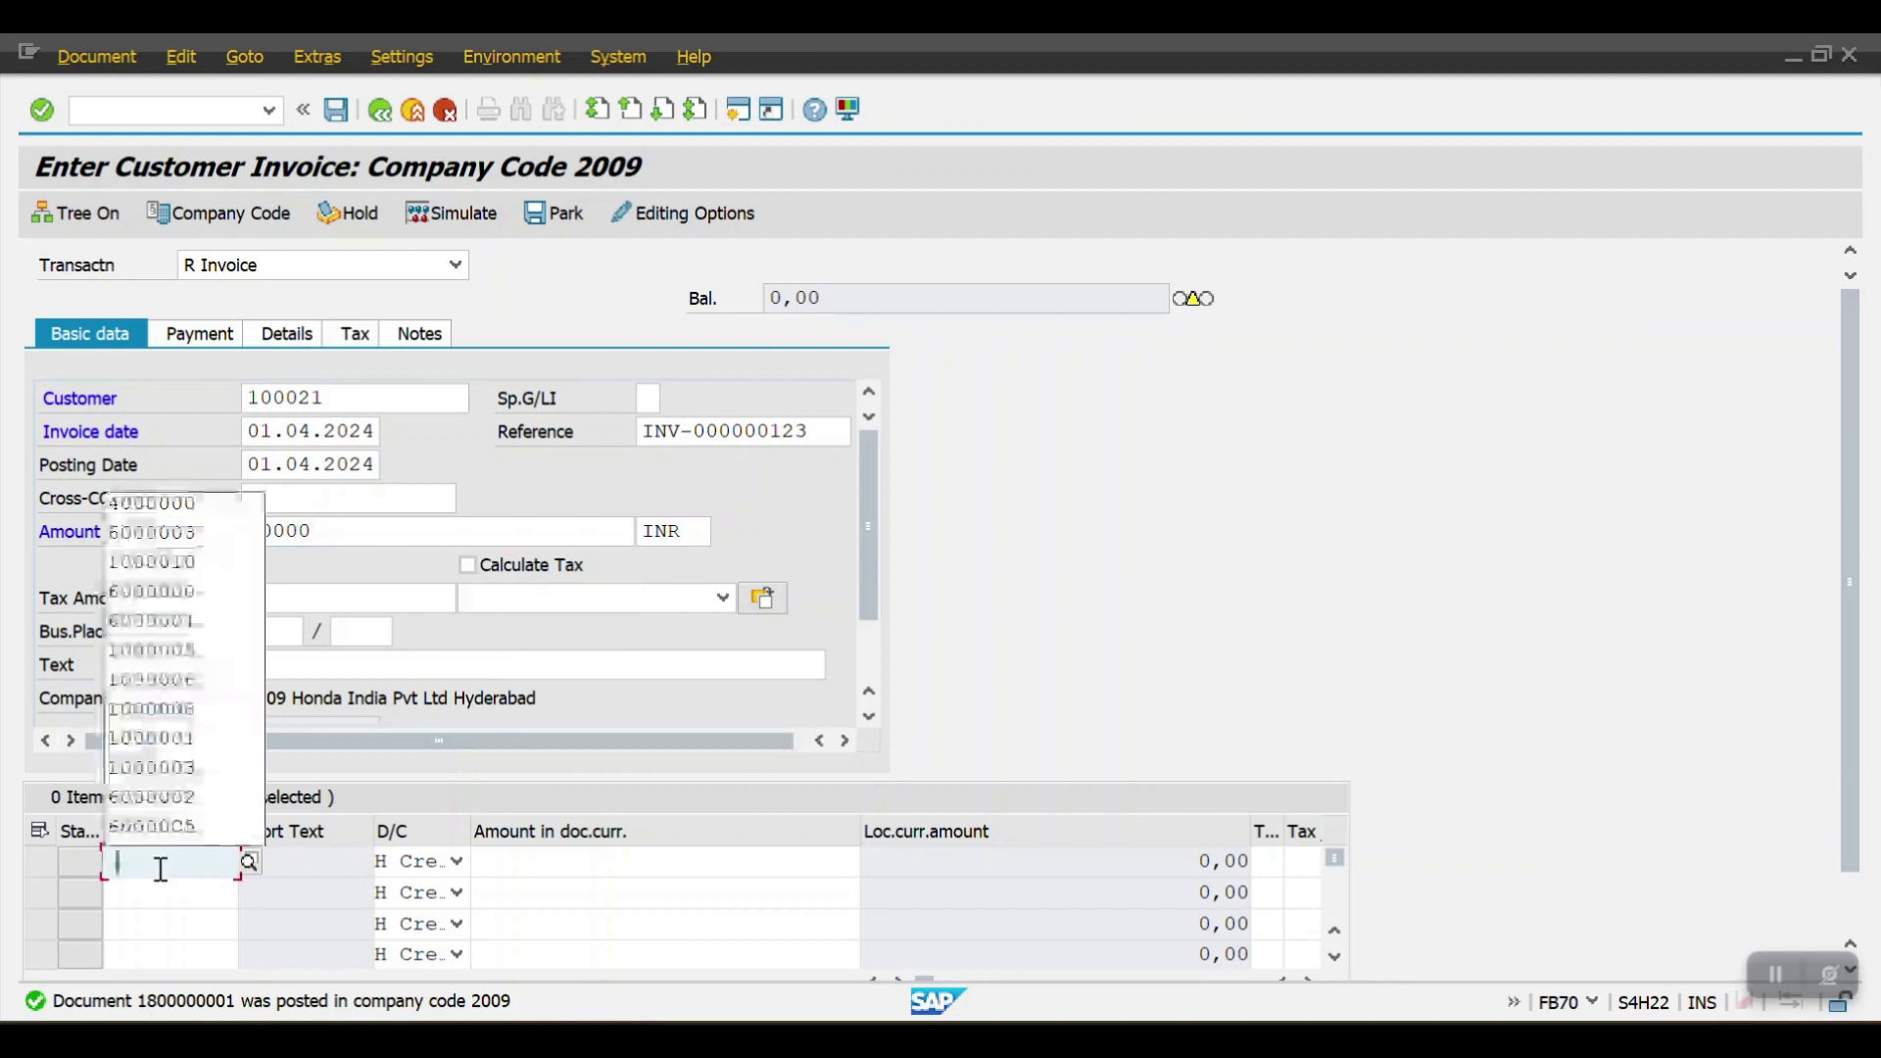
pyautogui.click(167, 507)
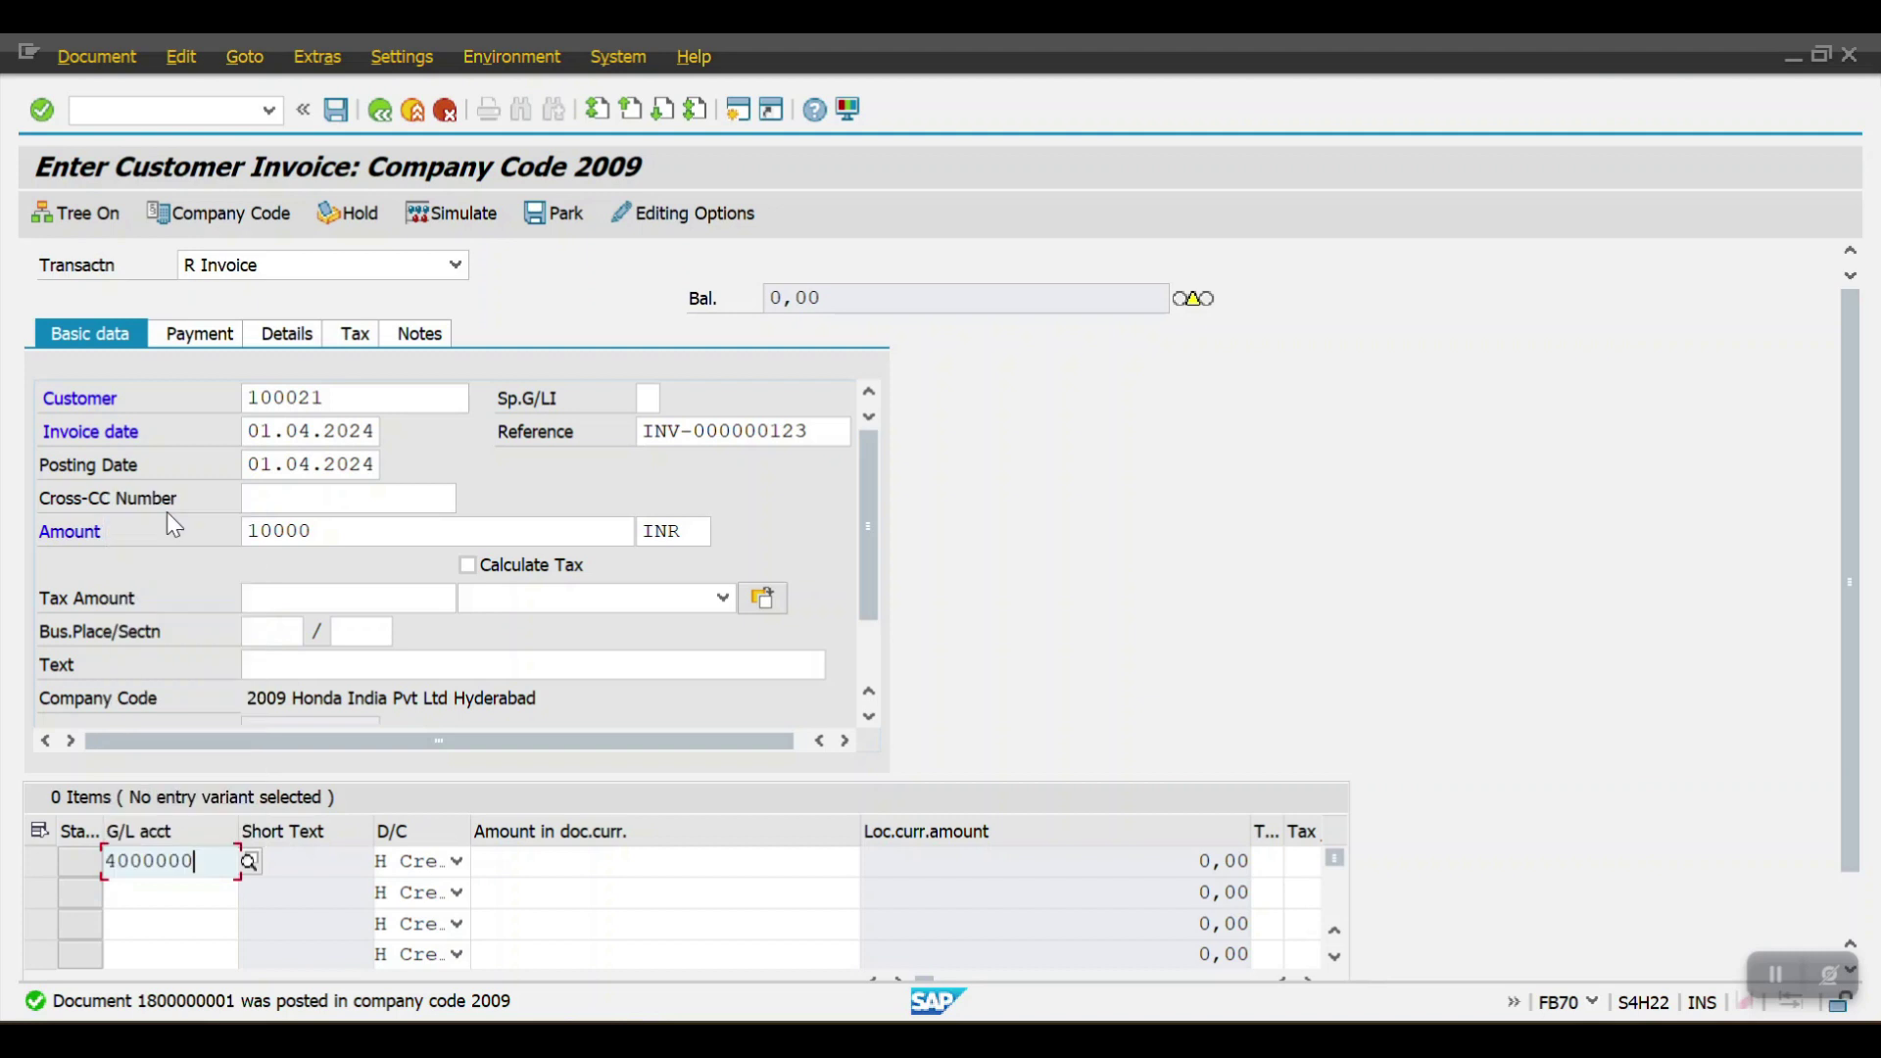
pyautogui.click(585, 862)
pyautogui.click(686, 504)
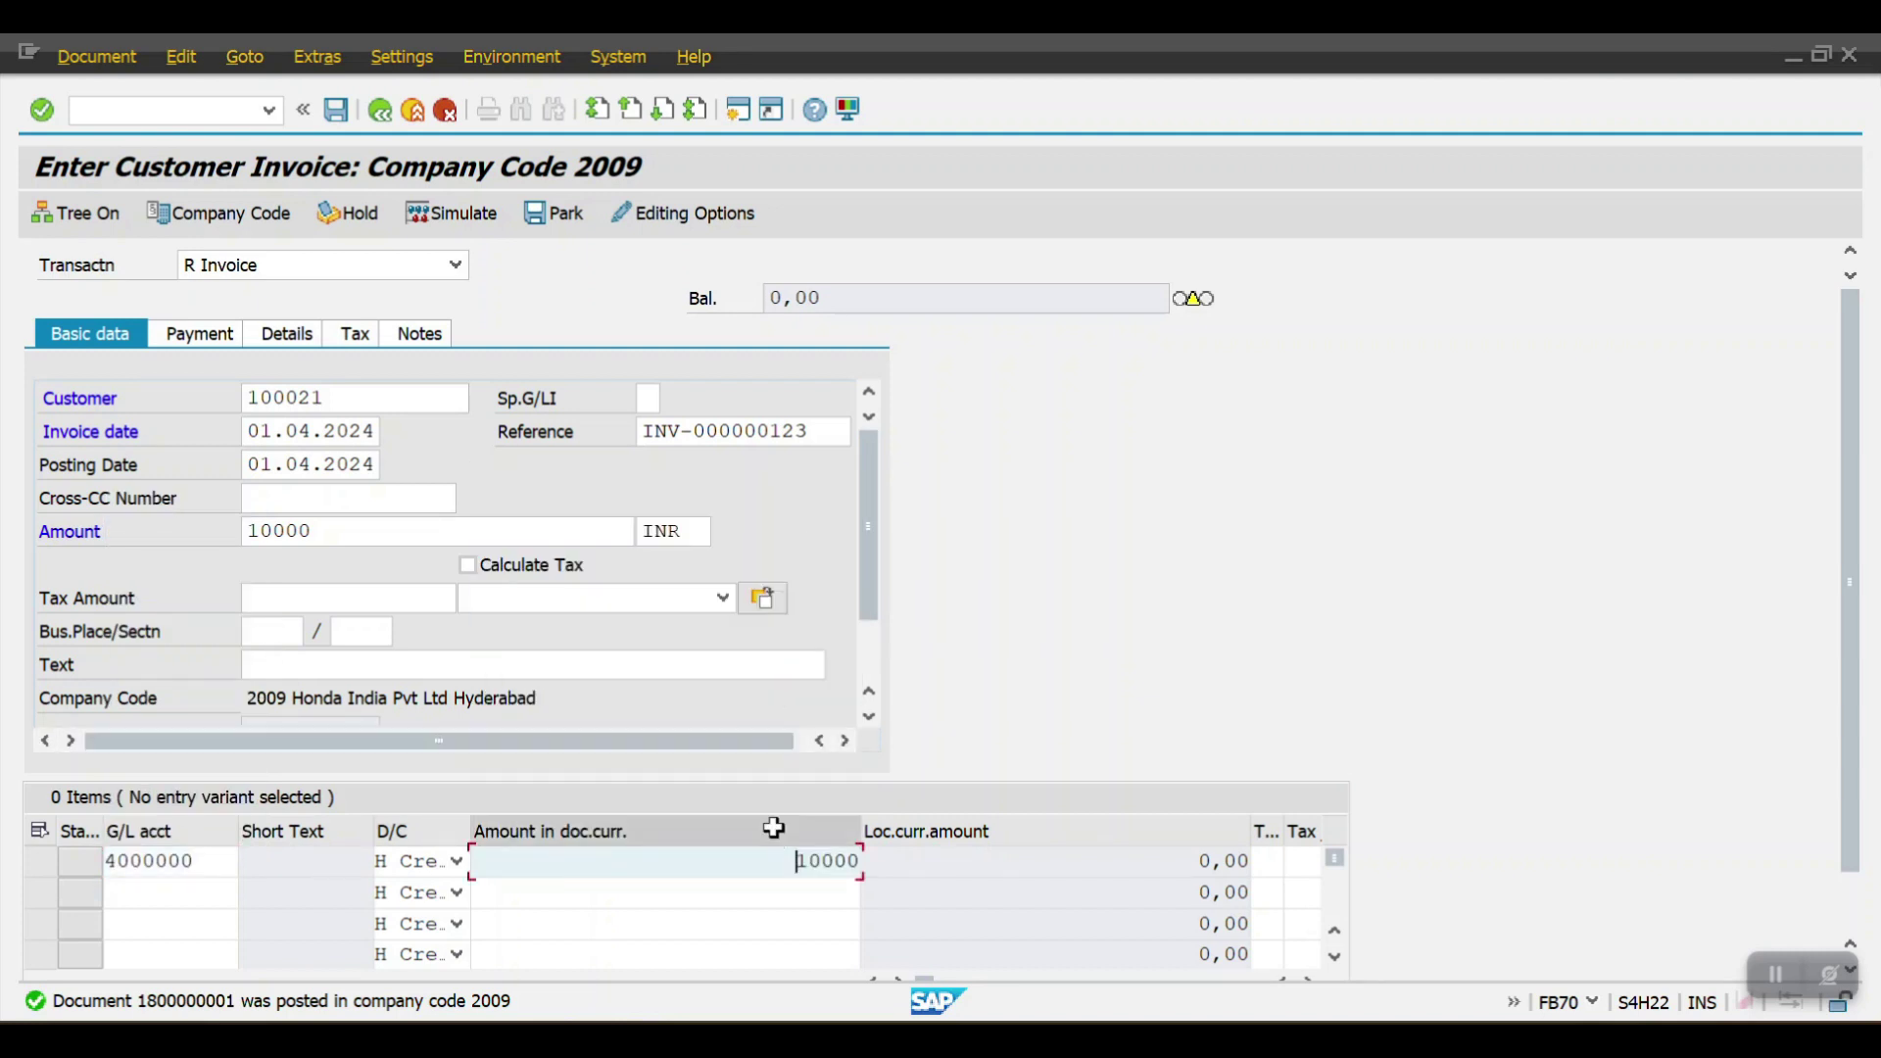
# Assign profit center SALES 1 to the G/L line item and confirm the entries.
pyautogui.press('Tab')
pyautogui.press('Tab')
pyautogui.press('Tab')
pyautogui.press('Tab')
pyautogui.press('Tab')
pyautogui.press('Tab')
pyautogui.press('Tab')
pyautogui.press('Tab')
pyautogui.press('Tab')
pyautogui.press('Tab')
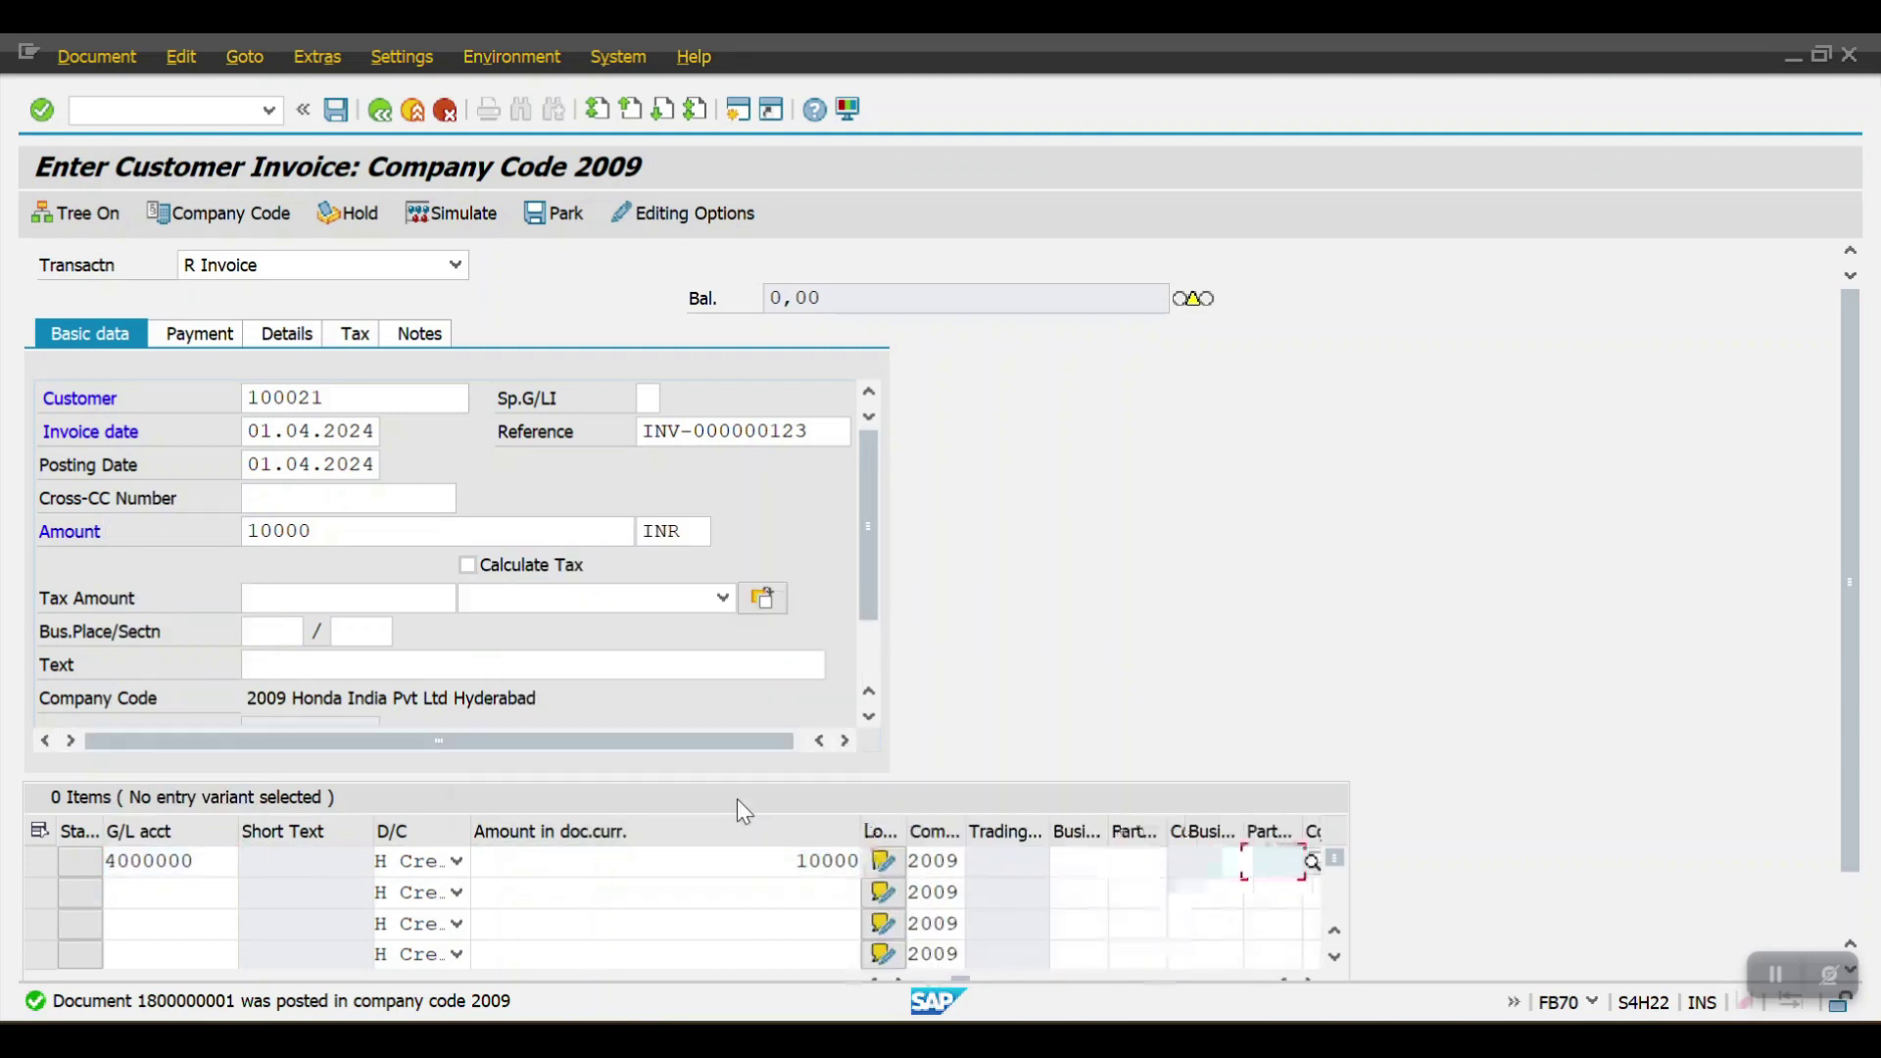
pyautogui.press('Tab')
pyautogui.press('Tab')
pyautogui.press('Tab')
pyautogui.press('Tab')
pyautogui.press('Tab')
pyautogui.press('Tab')
pyautogui.press('Tab')
pyautogui.press('Tab')
pyautogui.press('Tab')
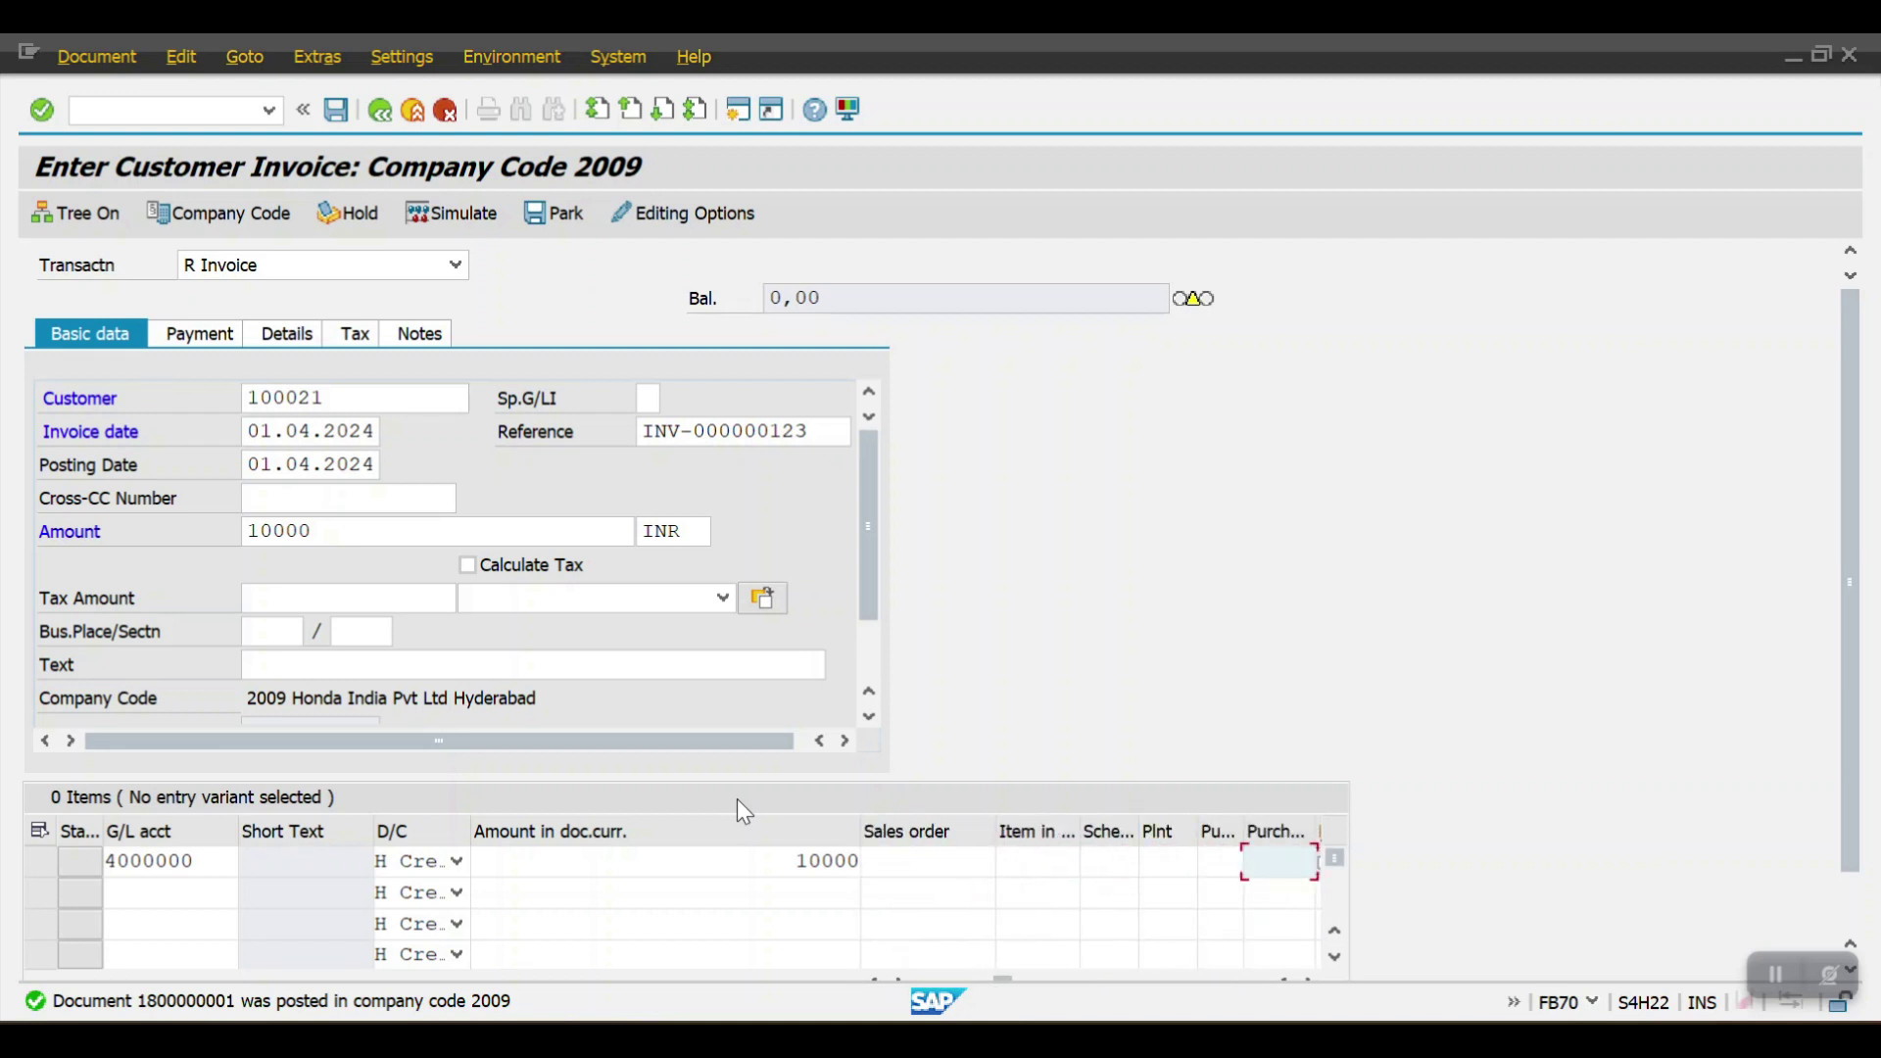
pyautogui.press('Tab')
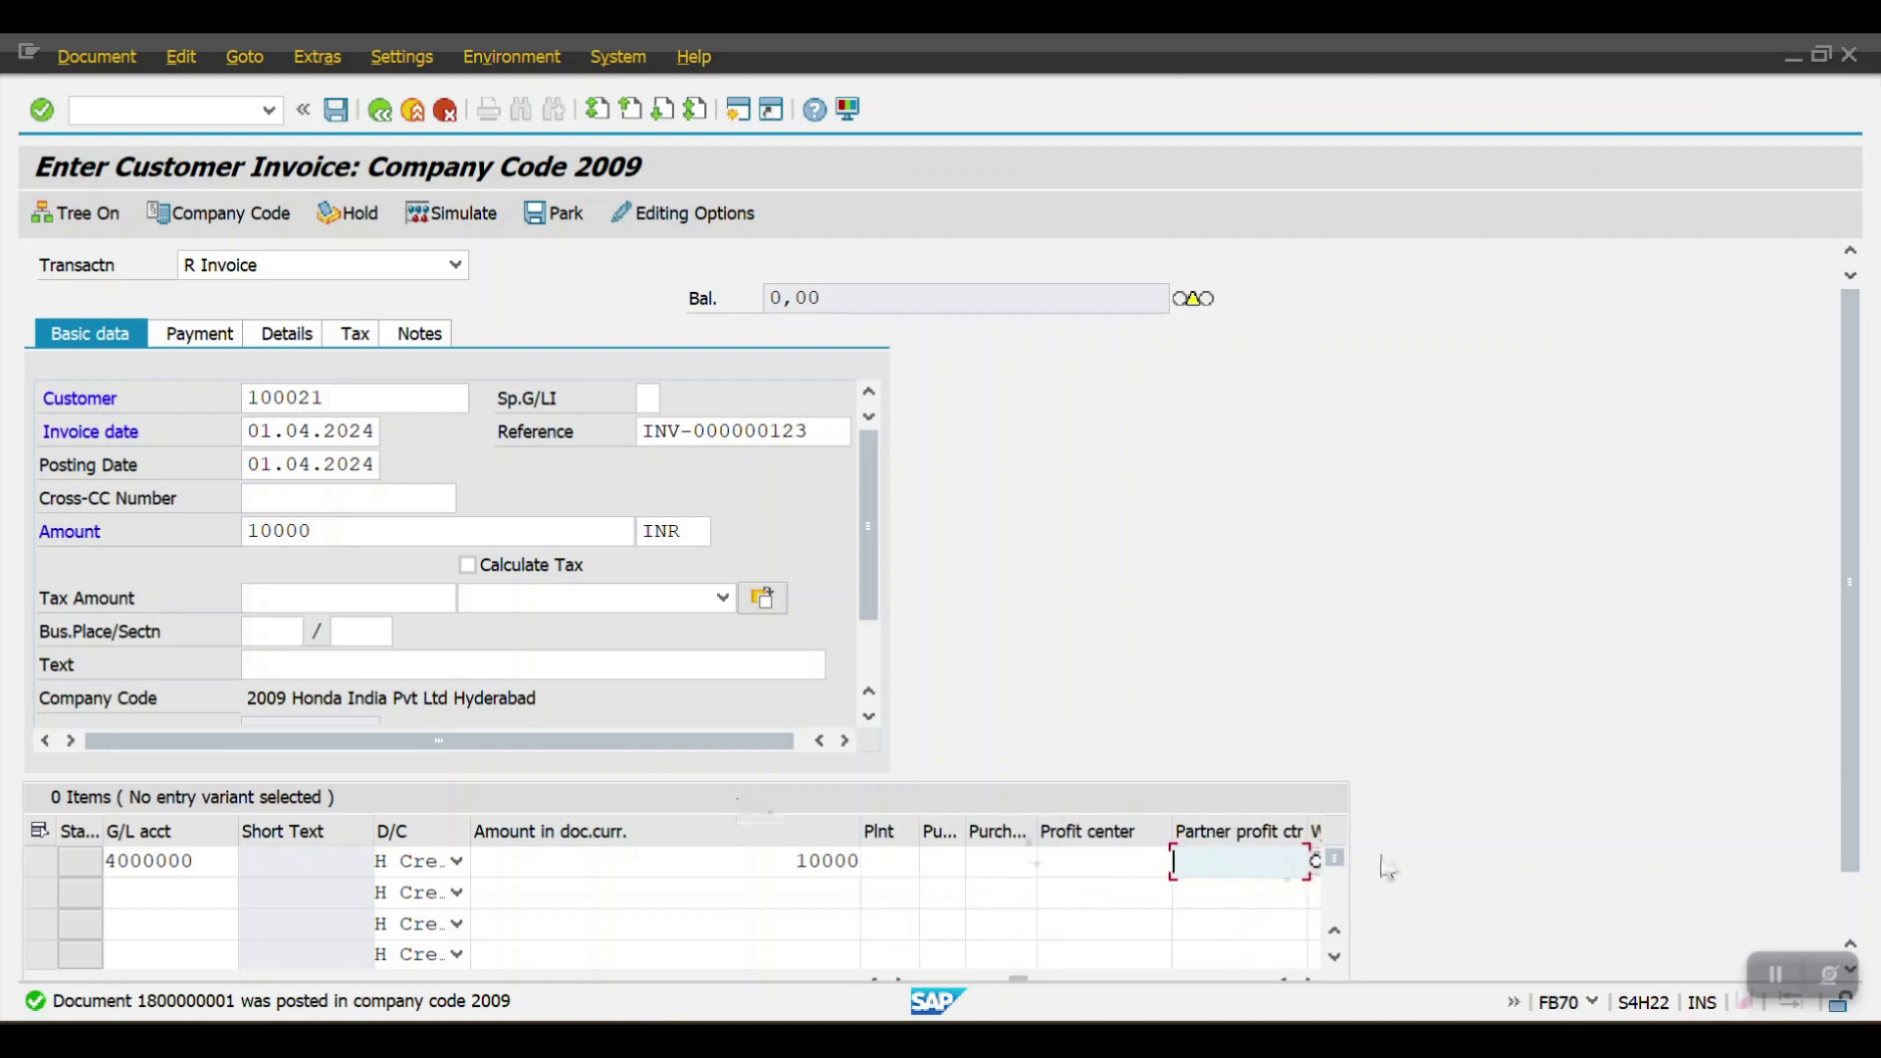
pyautogui.click(1077, 858)
pyautogui.click(1077, 887)
pyautogui.press('Return')
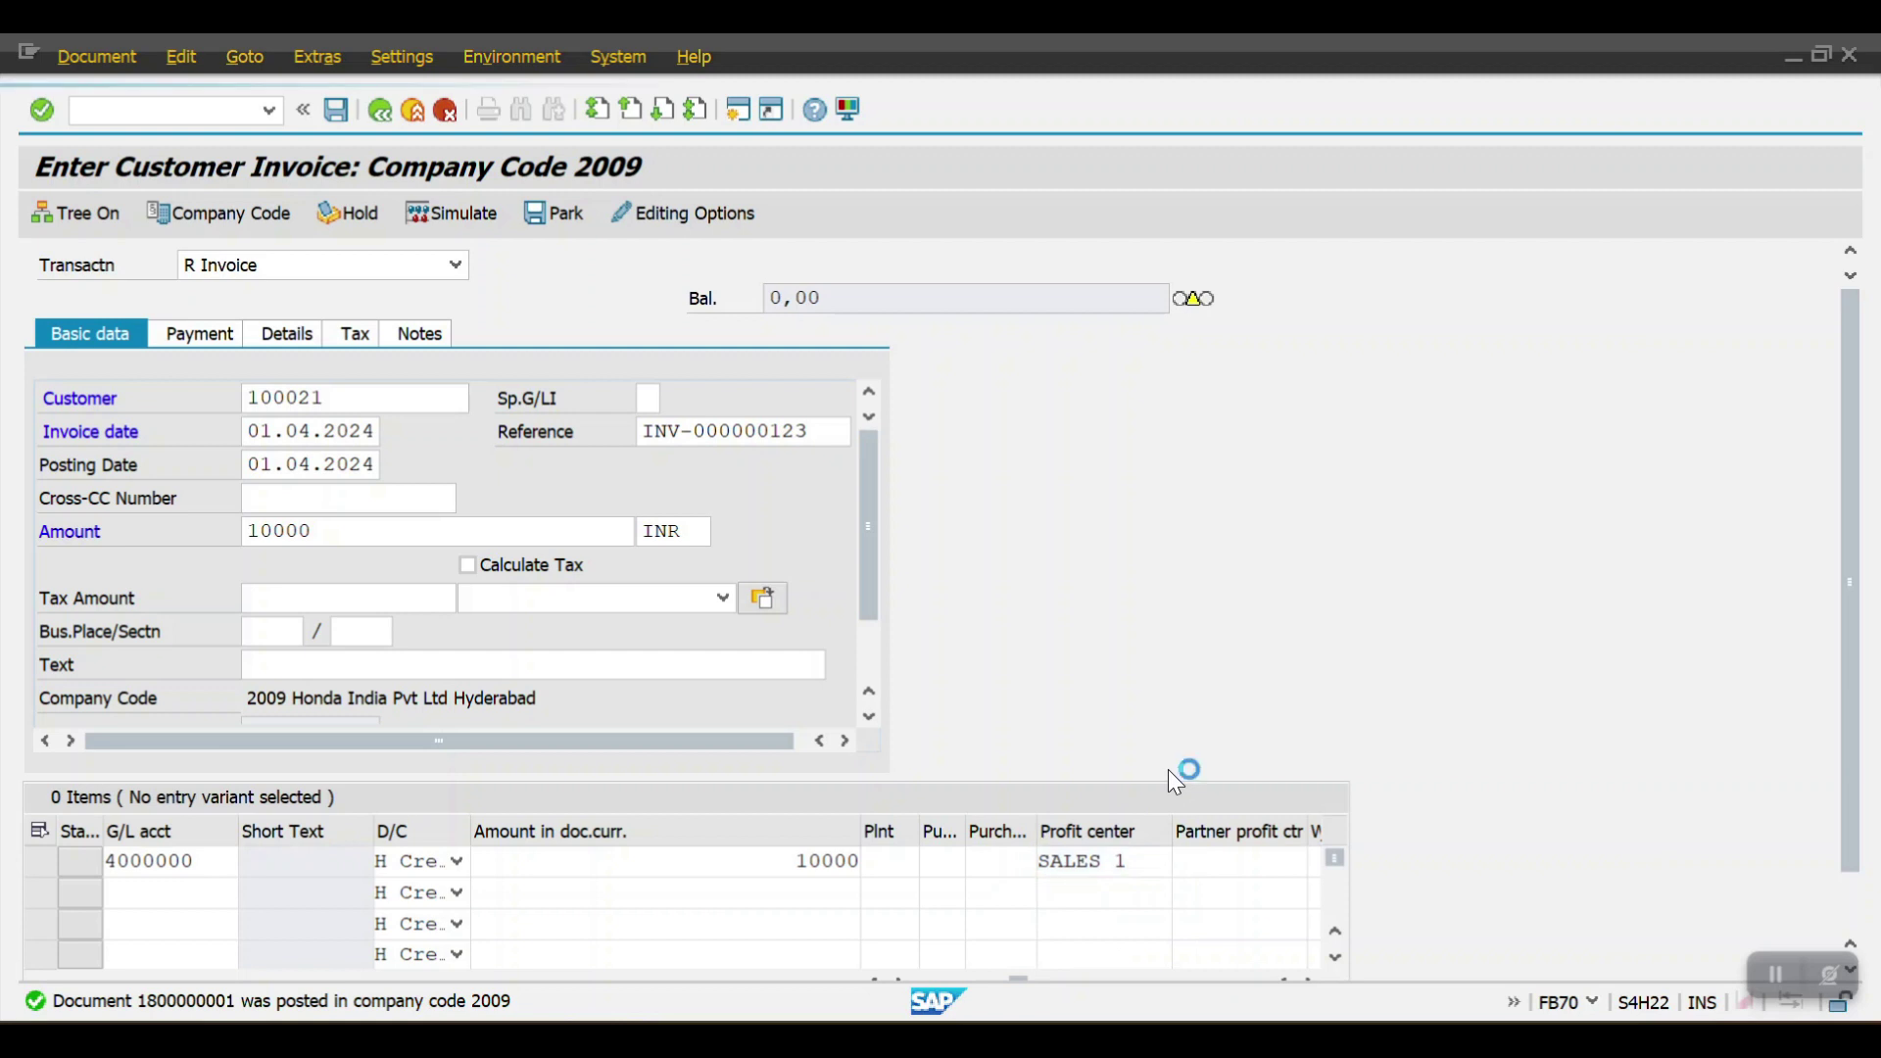
pyautogui.press('Return')
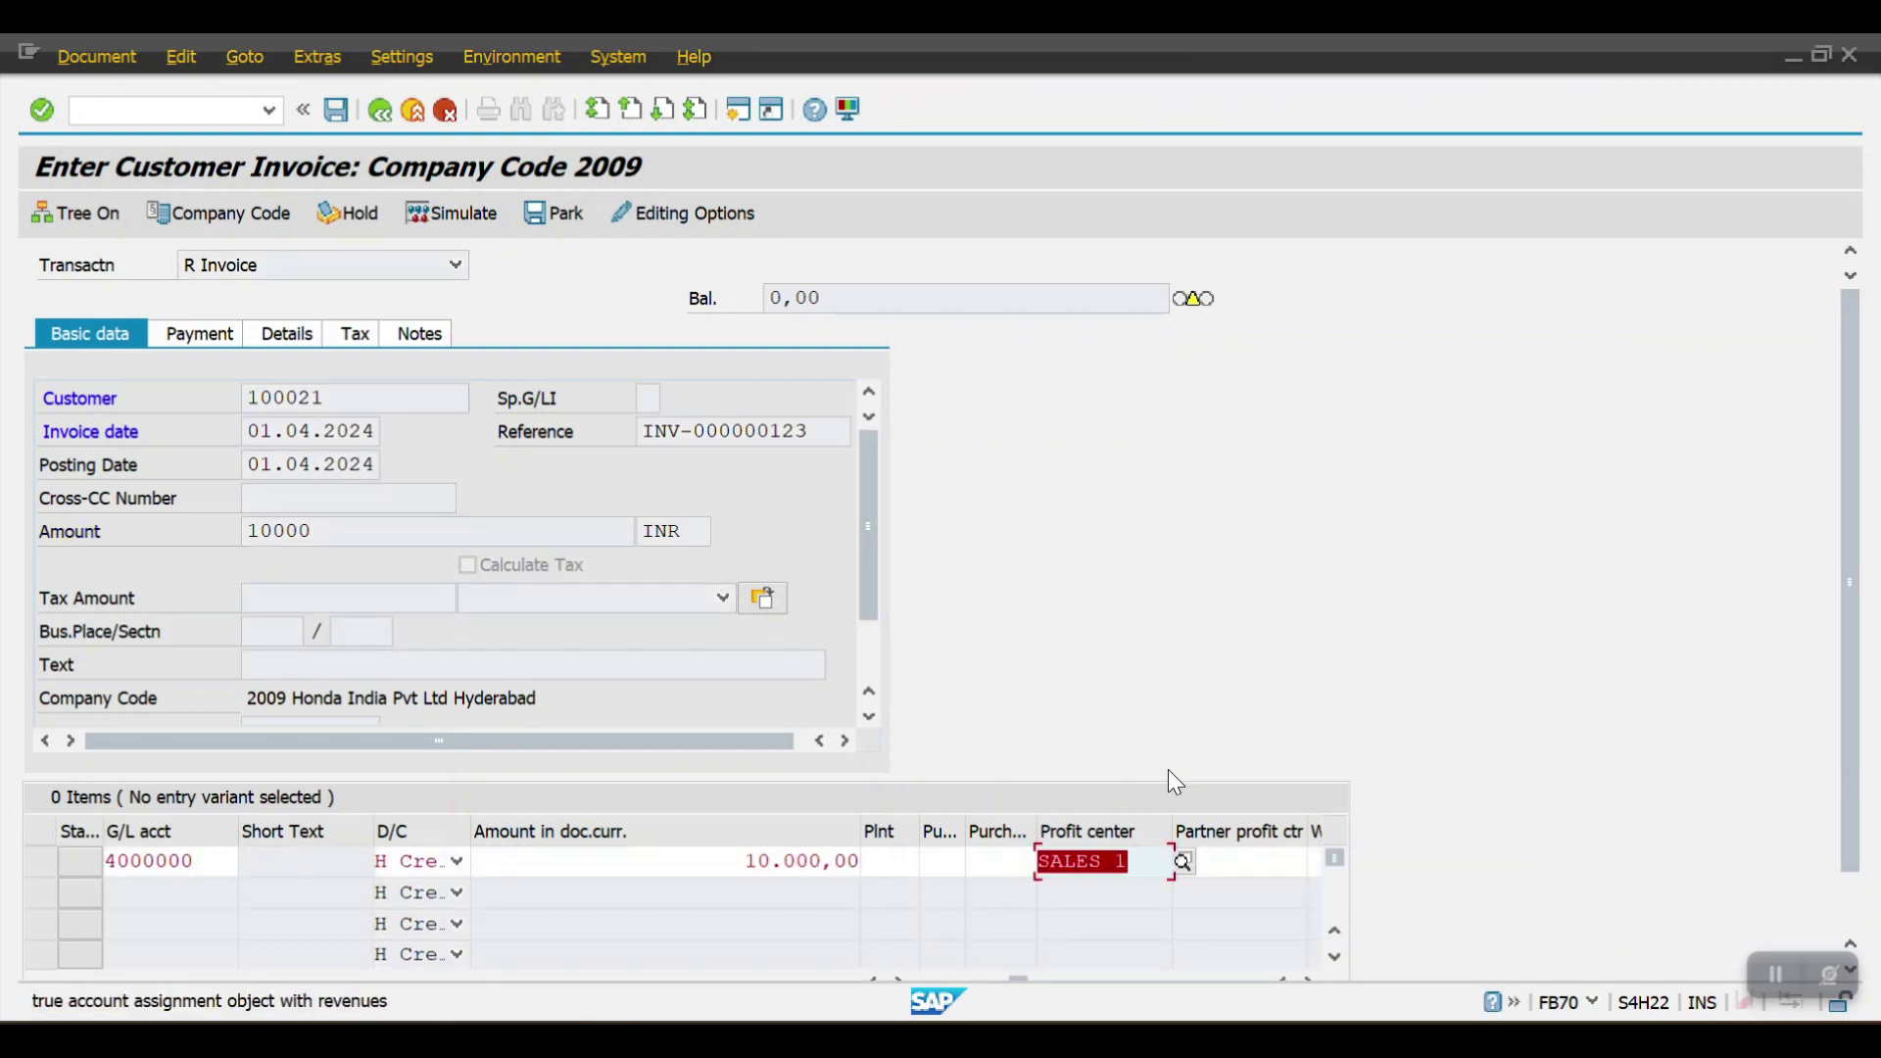
pyautogui.press('Return')
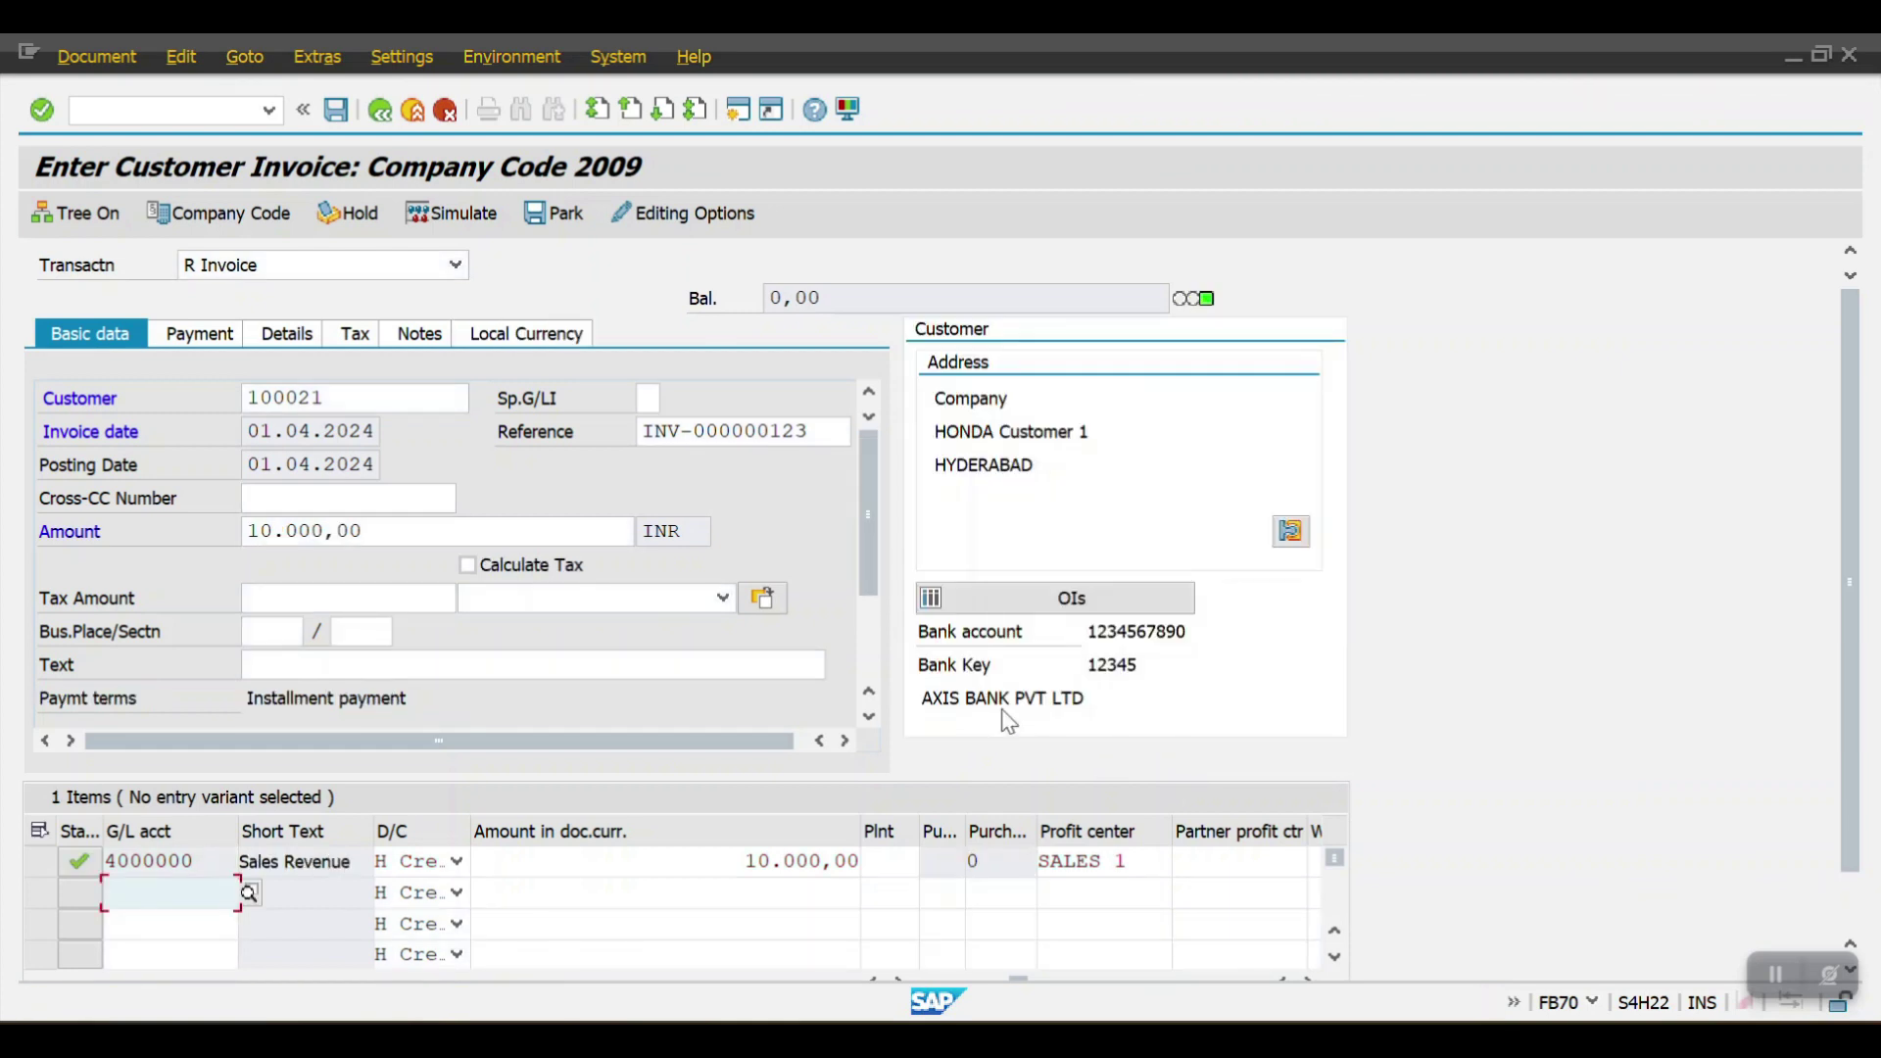
# Check the payment terms in the invoice's payment data and post the invoice.
pyautogui.press('Return')
pyautogui.click(196, 335)
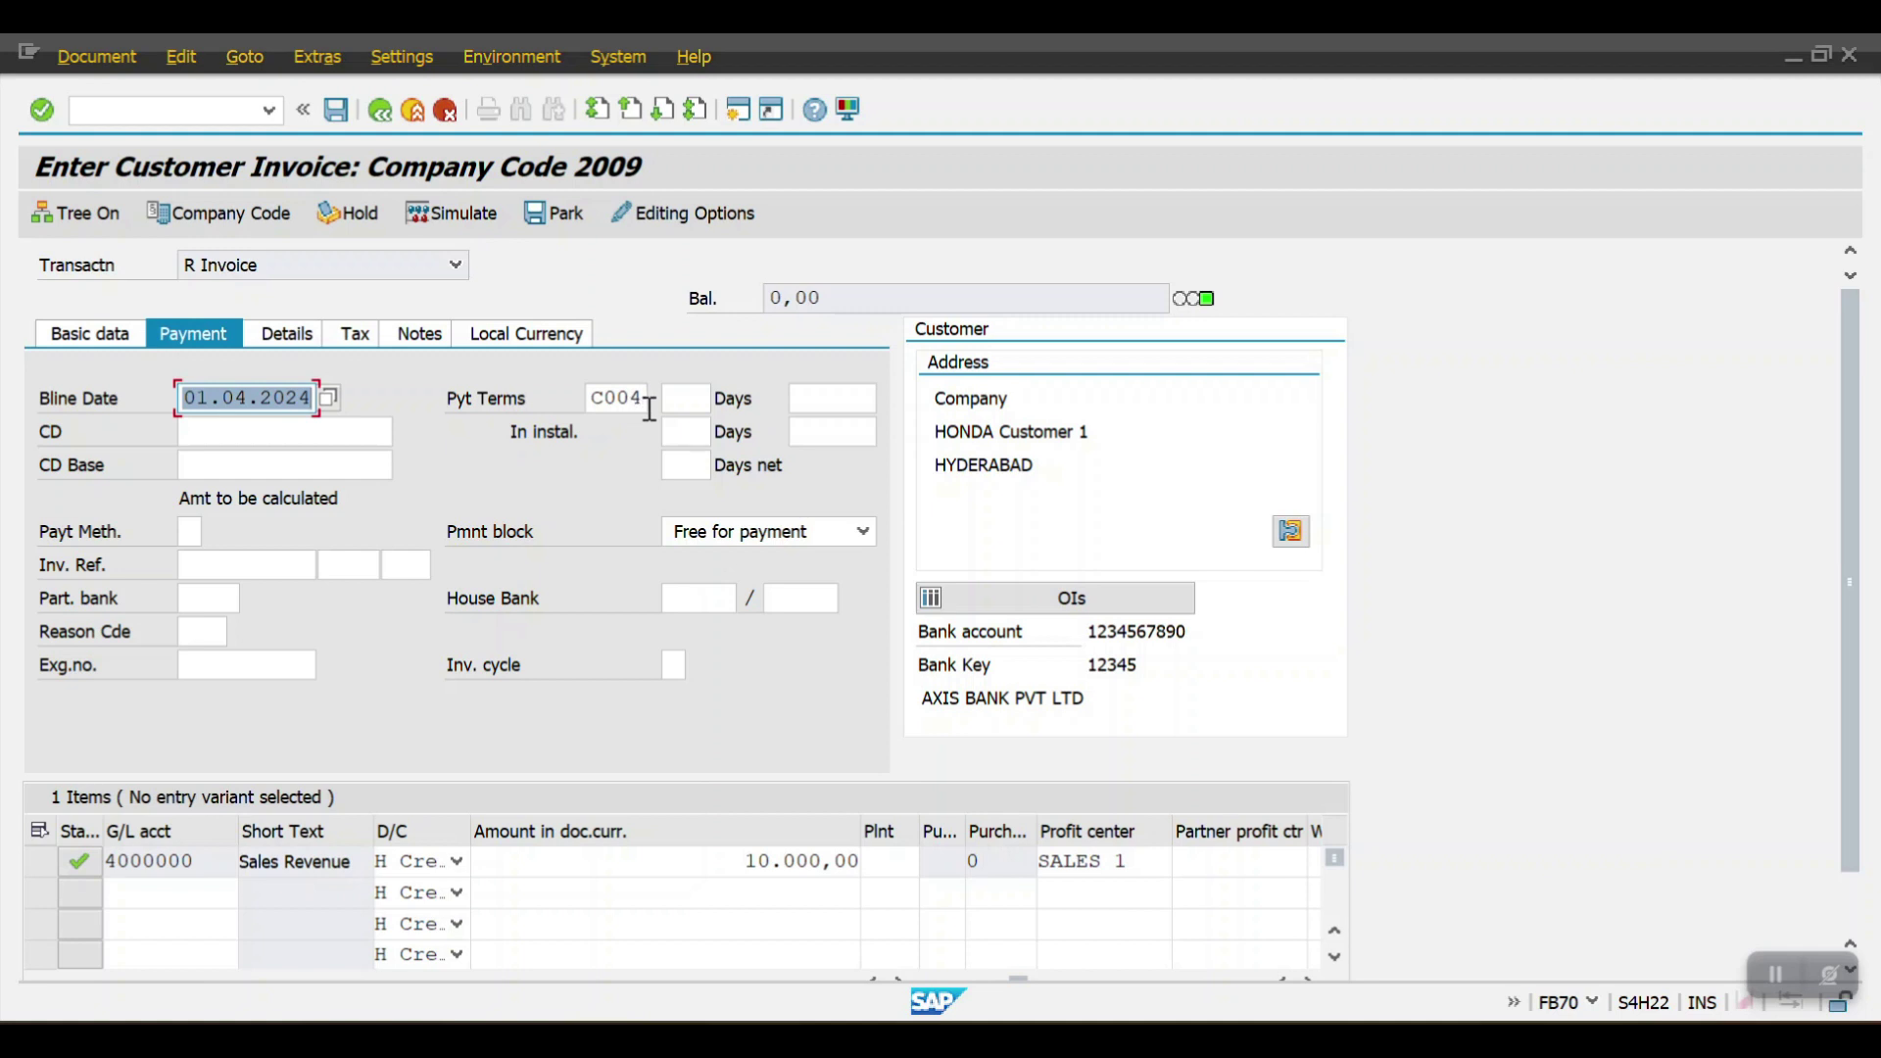
pyautogui.click(336, 109)
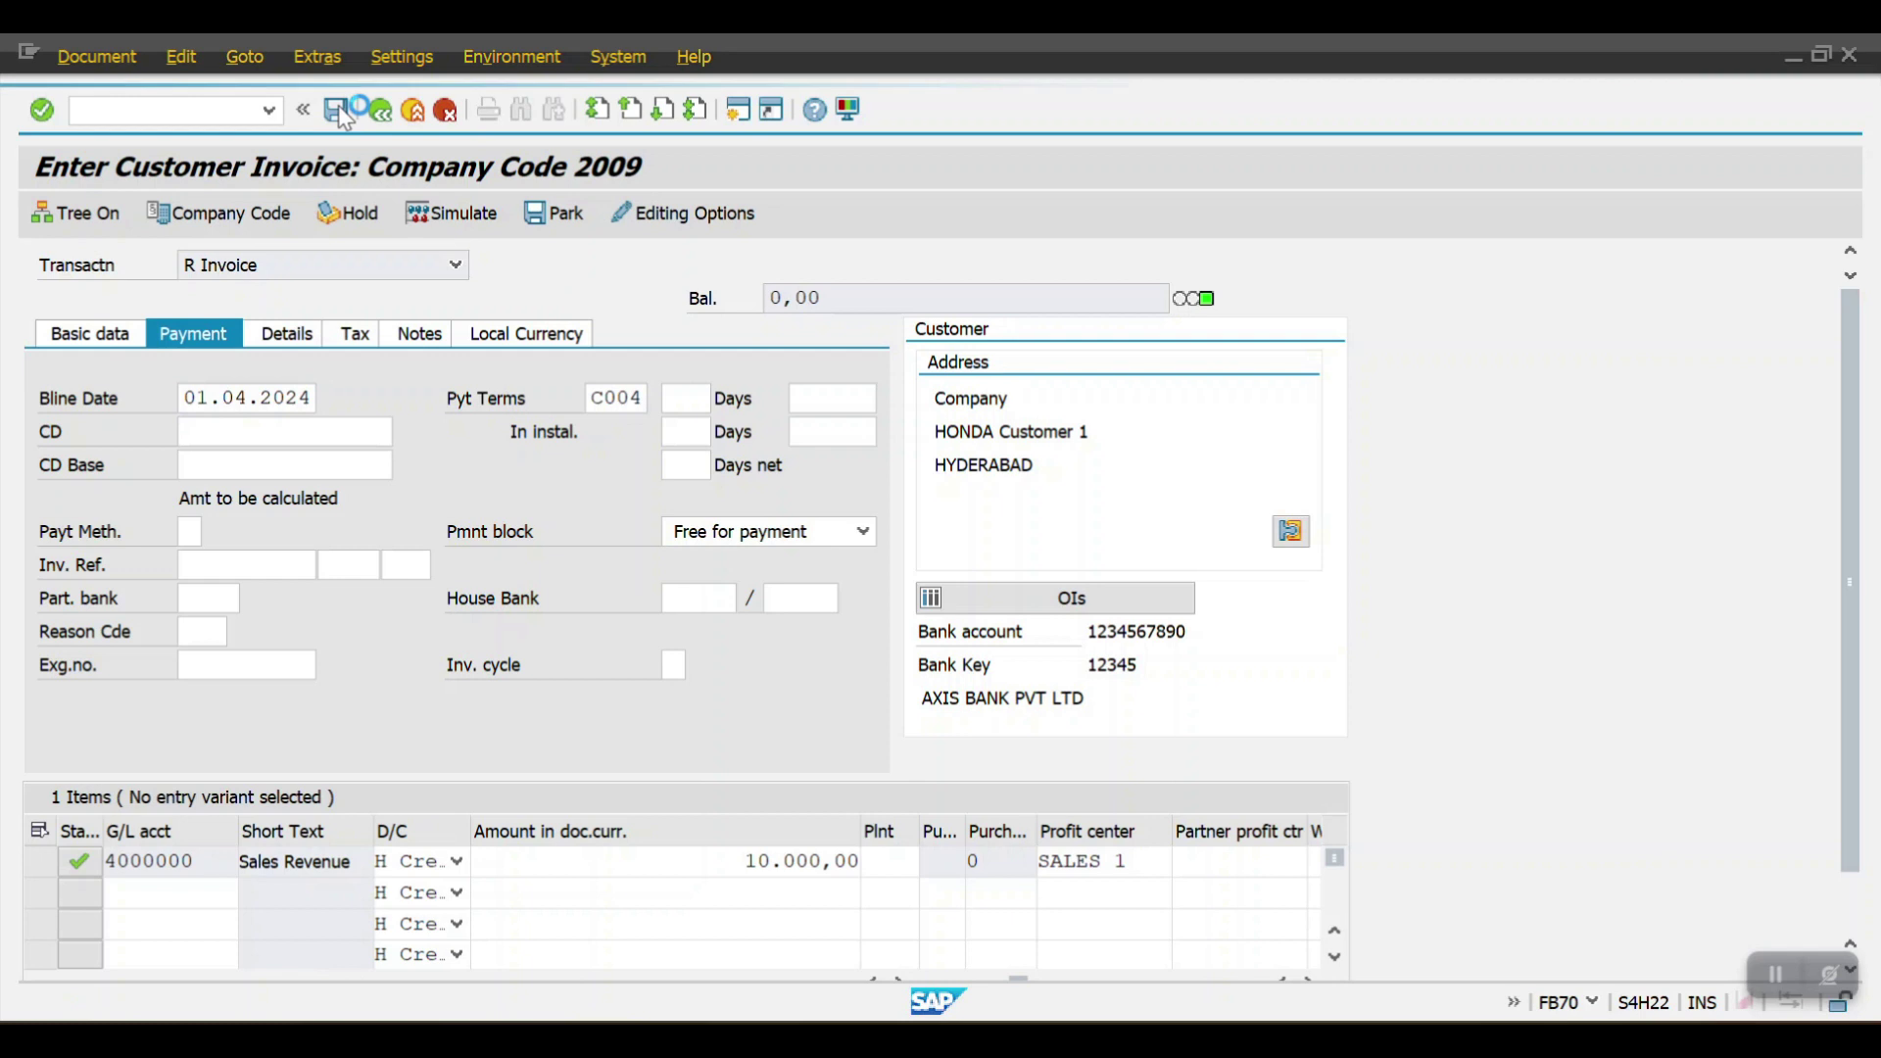
pyautogui.click(556, 210)
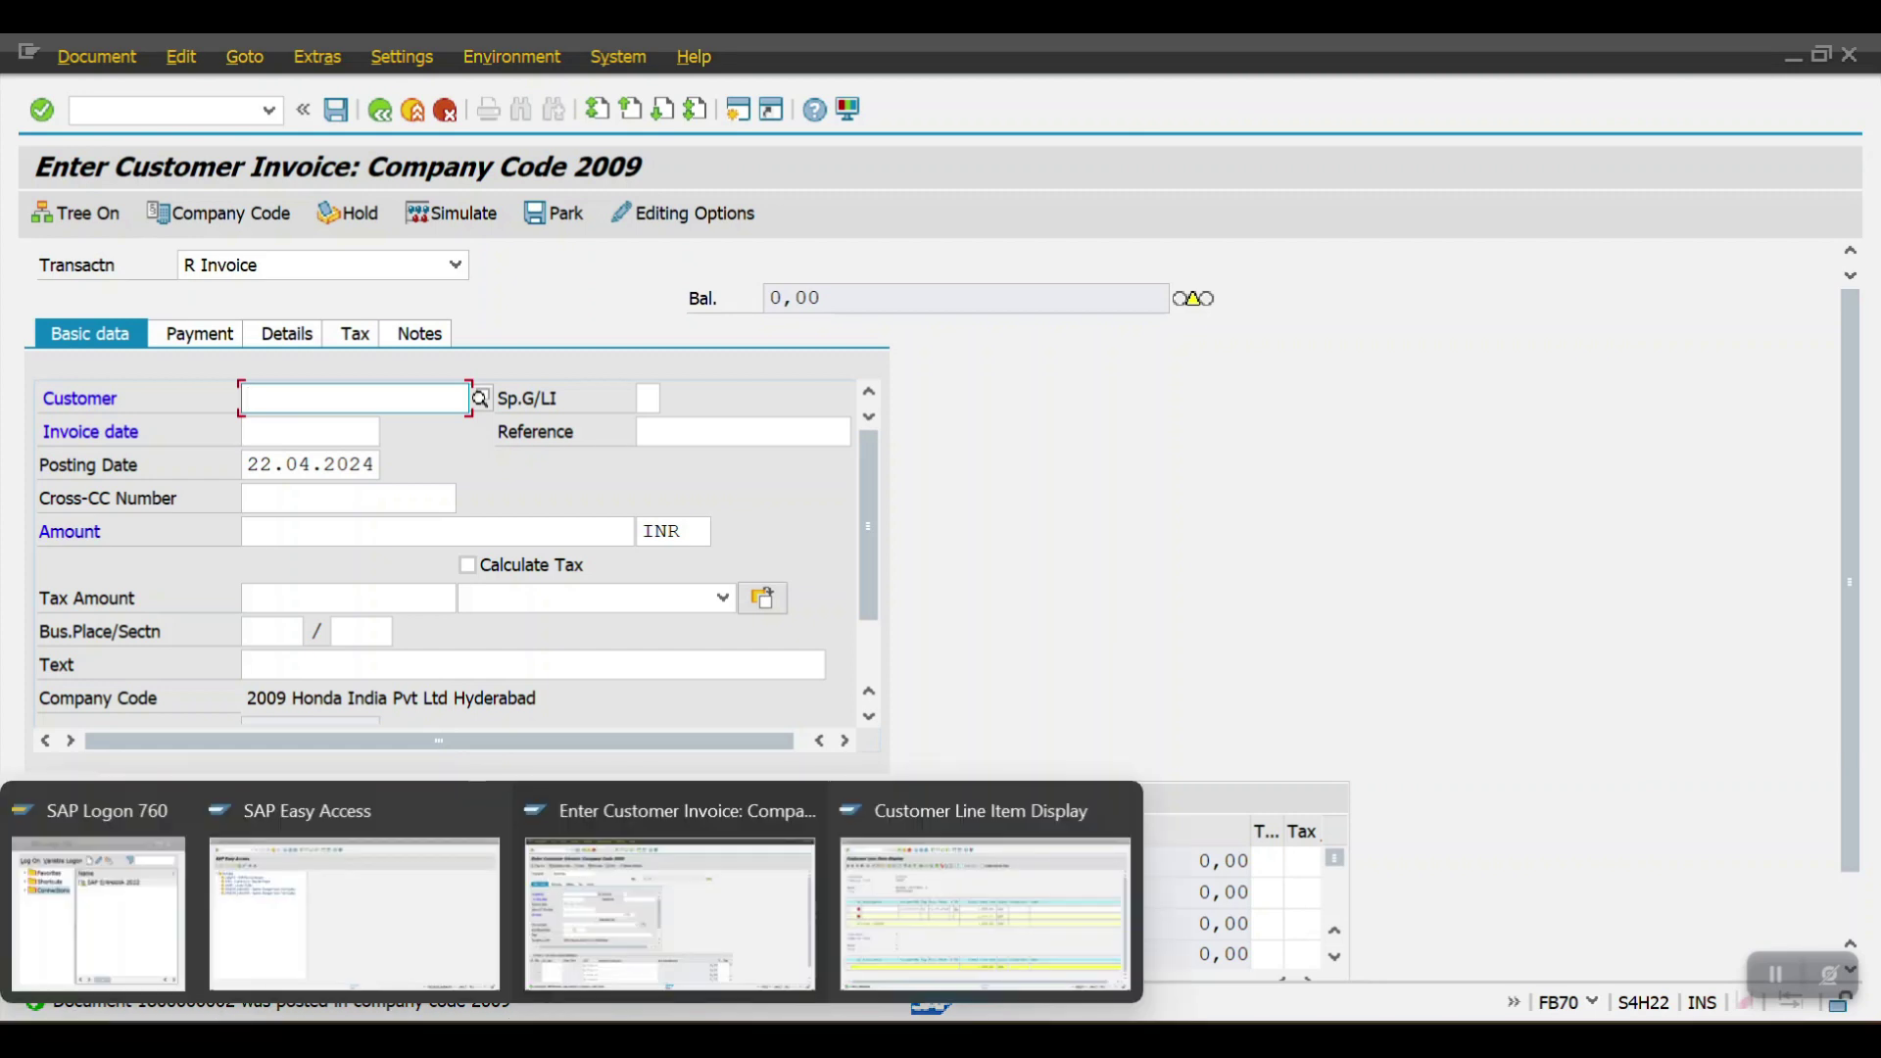
# Switch to the Customer Line Item Display window and return to its selection screen.
pyautogui.click(896, 944)
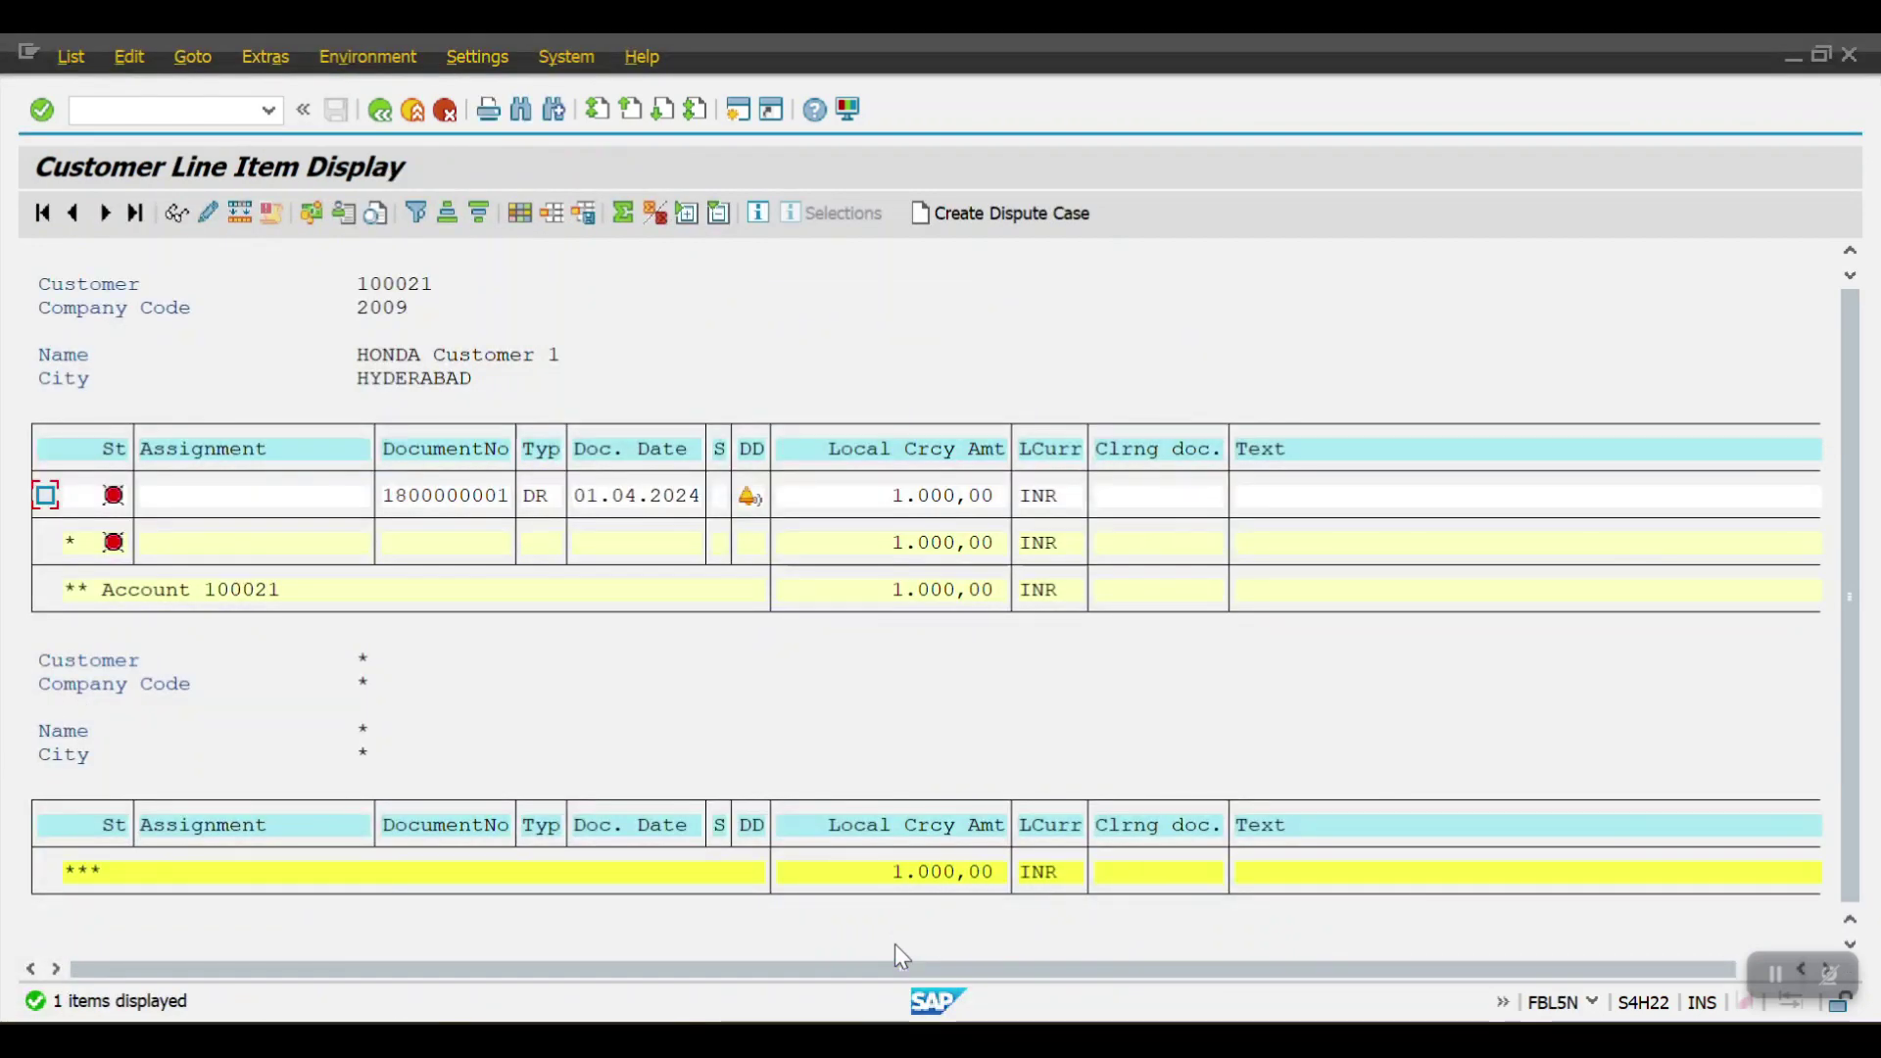
pyautogui.click(85, 59)
pyautogui.click(122, 124)
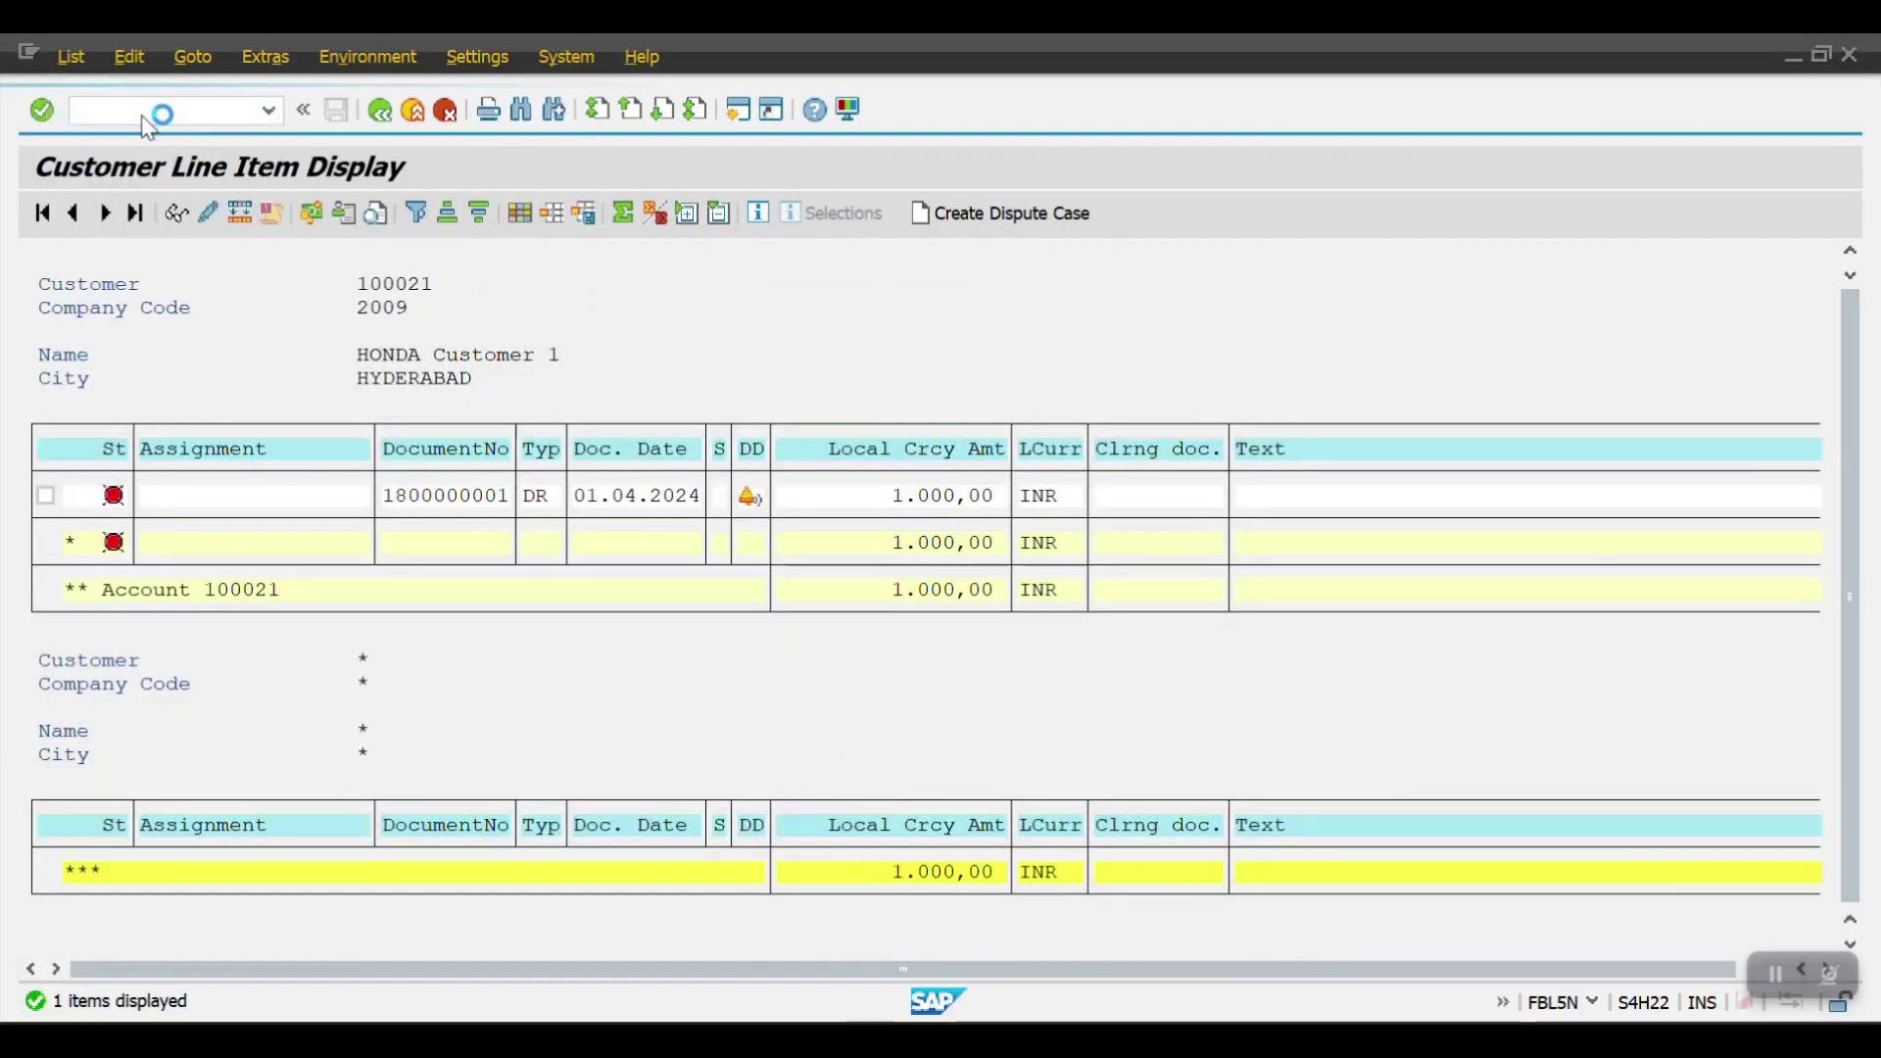
pyautogui.click(381, 115)
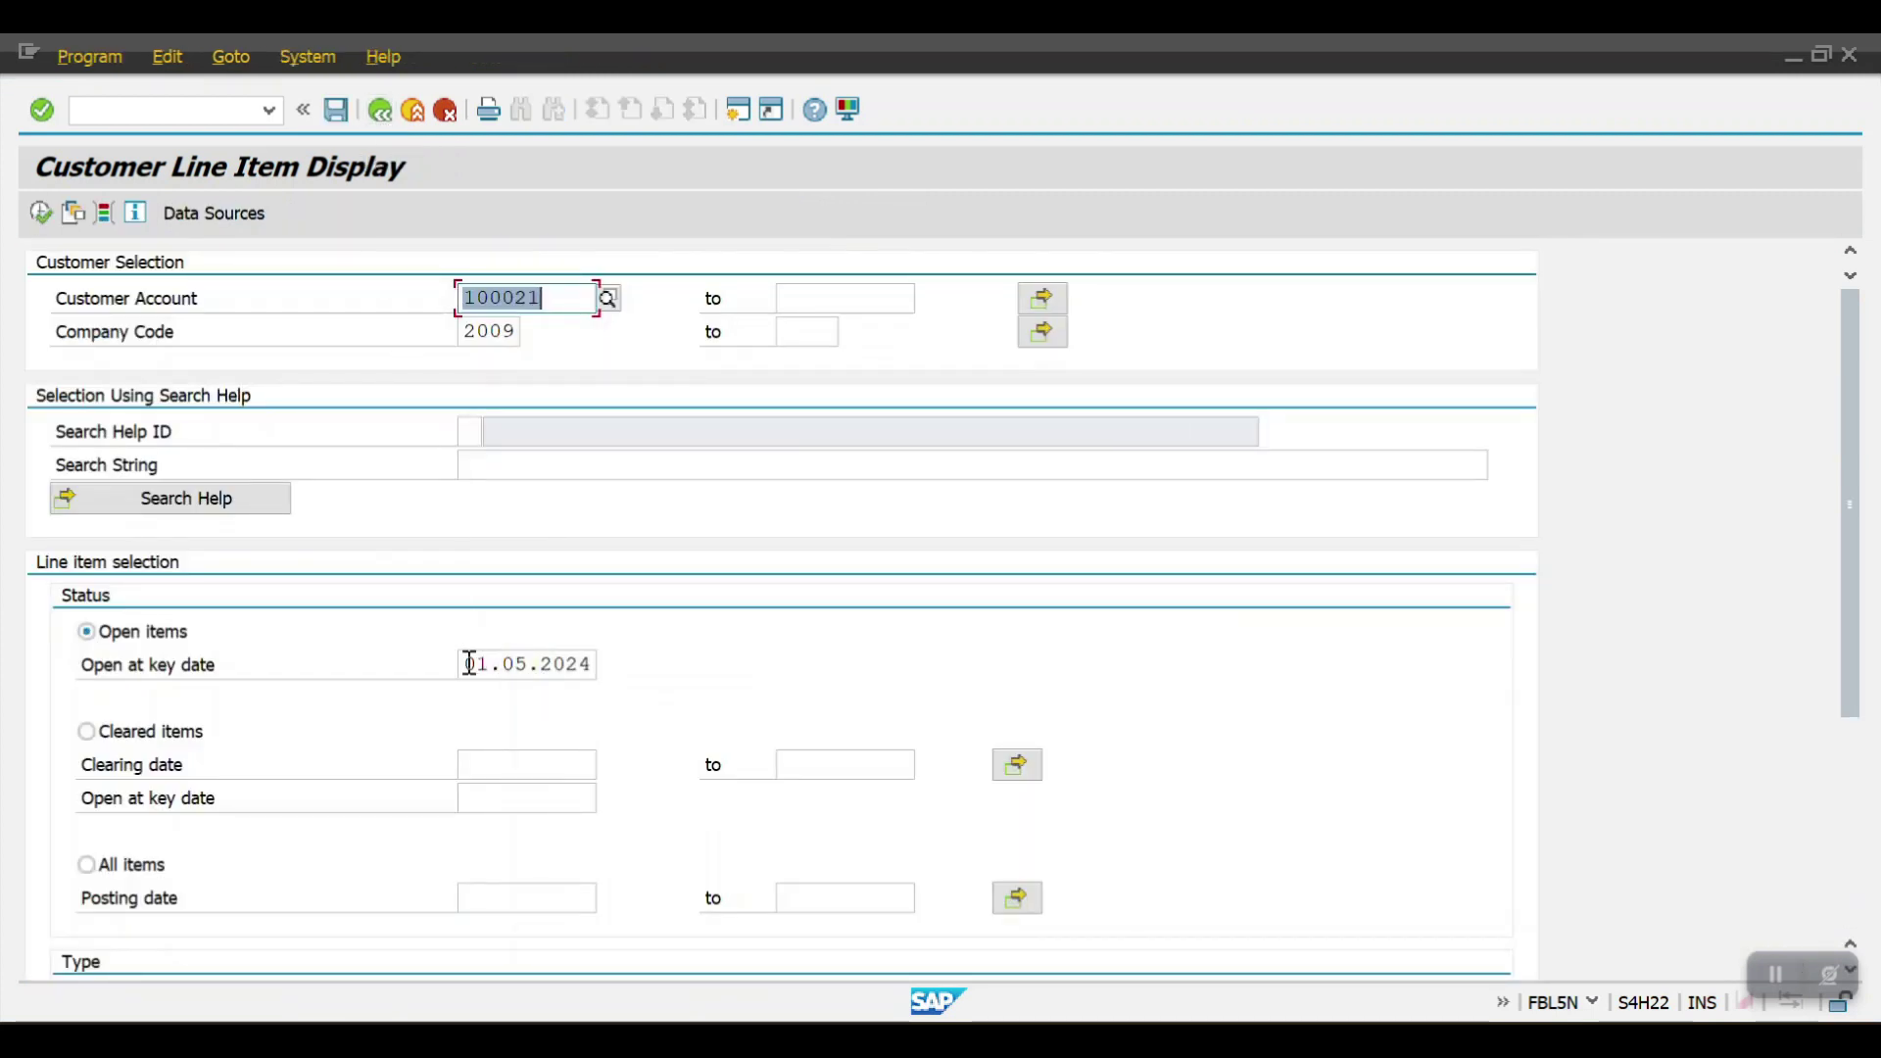
# Set the open items key date to 22.04.2024 and run the customer line item report.
pyautogui.moveTo(471, 664); pyautogui.dragTo(603, 666)
pyautogui.press('BackSpace')
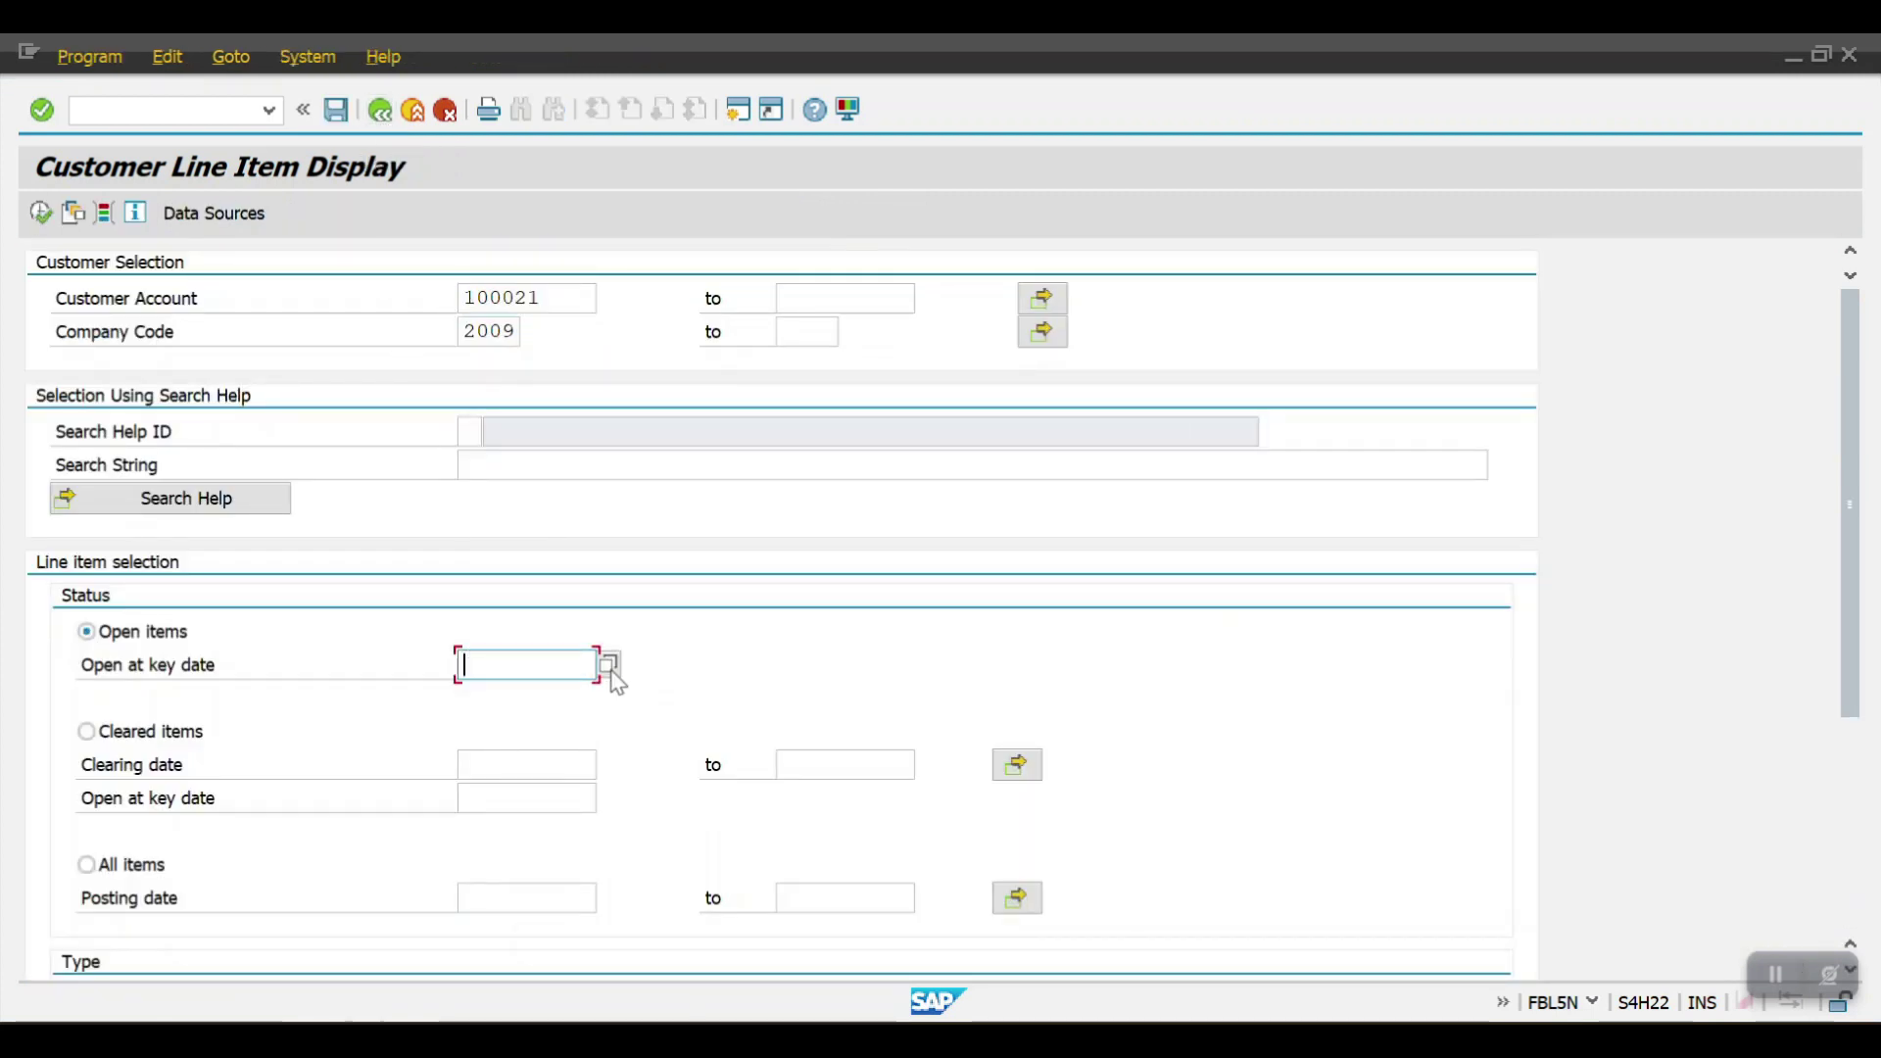
pyautogui.write('22')
pyautogui.press('Down')
pyautogui.press('Down')
pyautogui.press('Down')
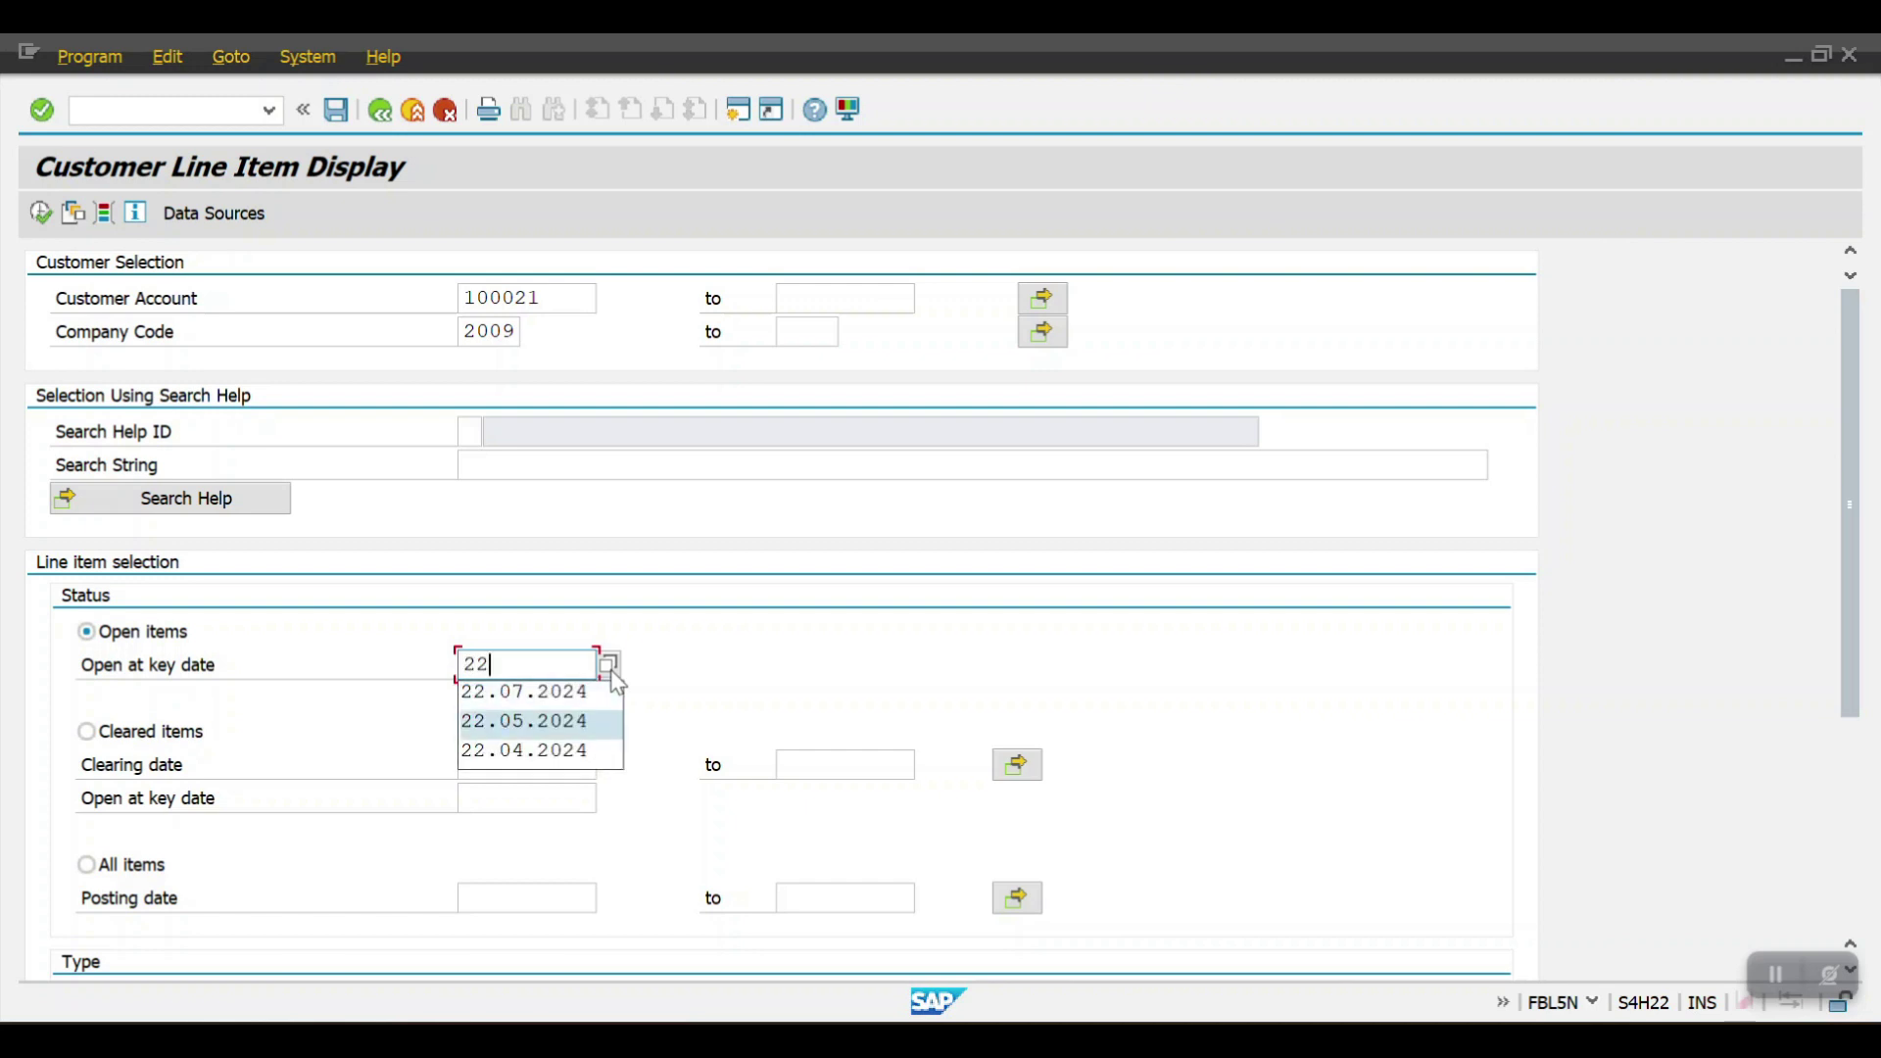
pyautogui.press('Return')
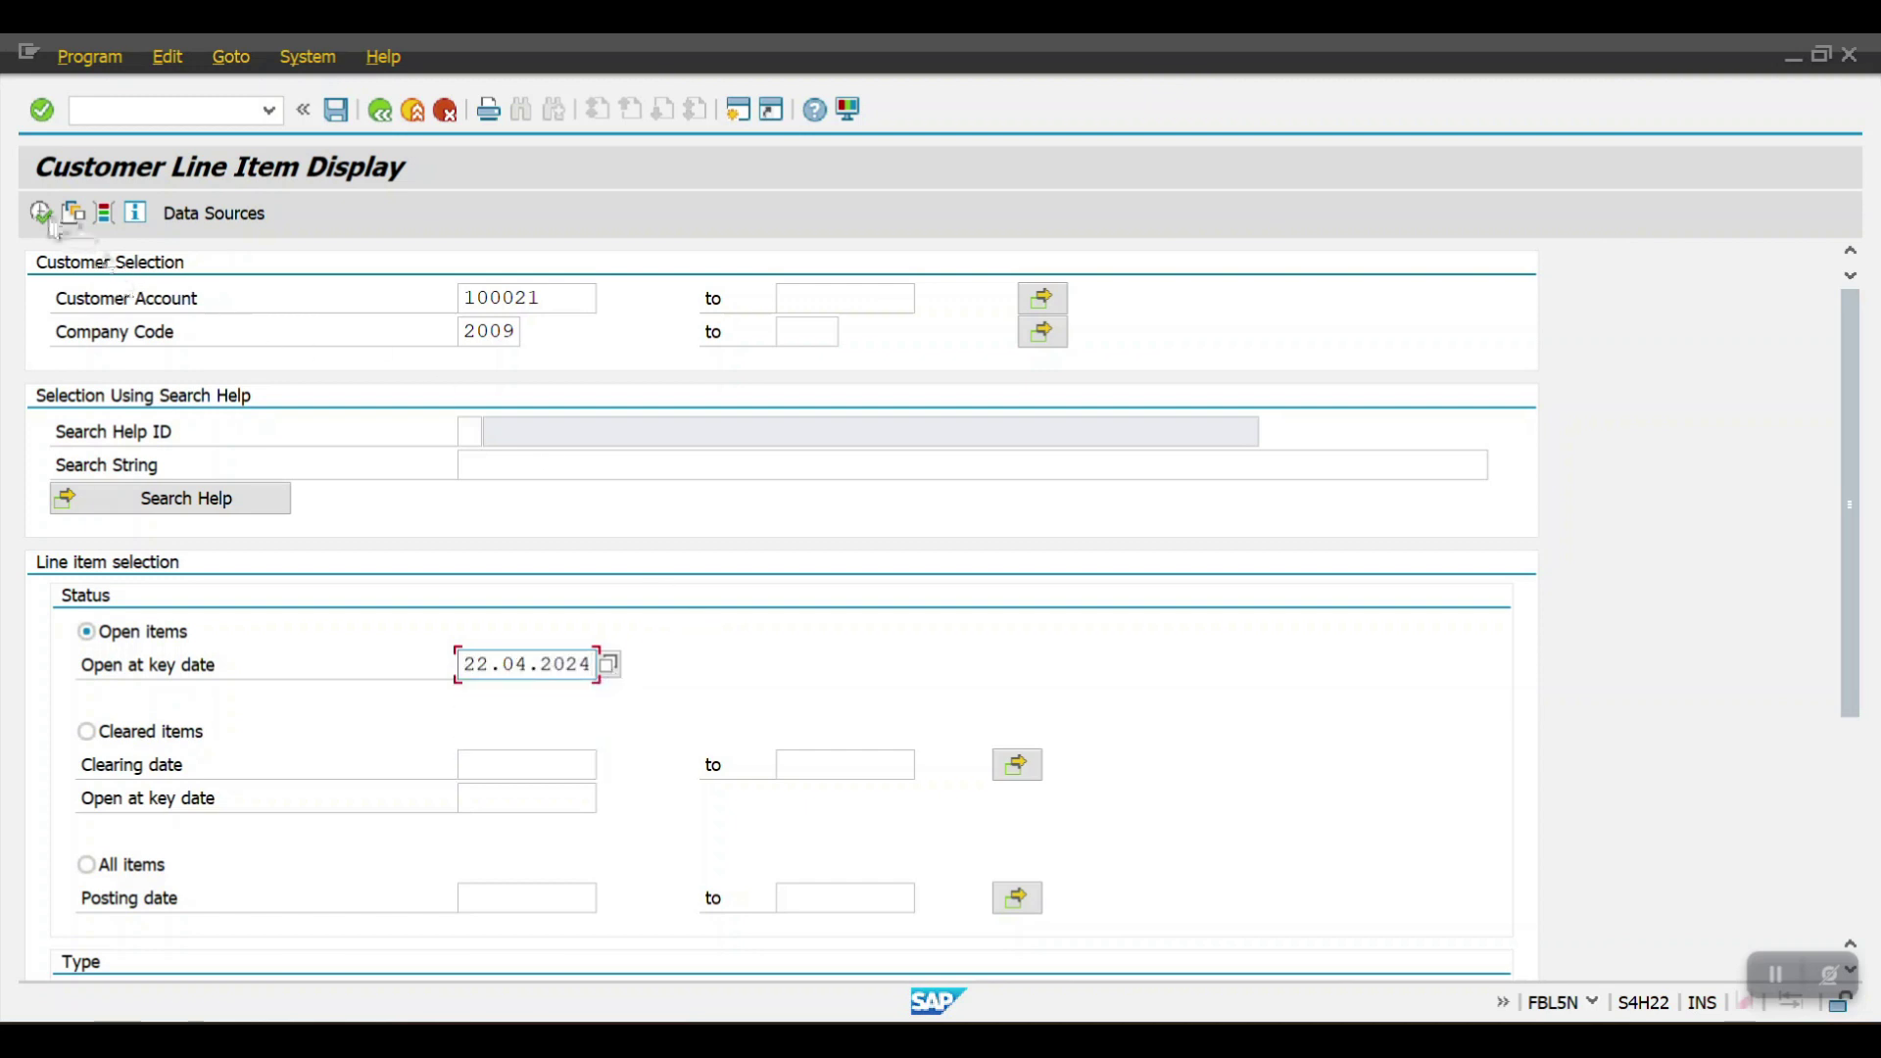
pyautogui.press('F8')
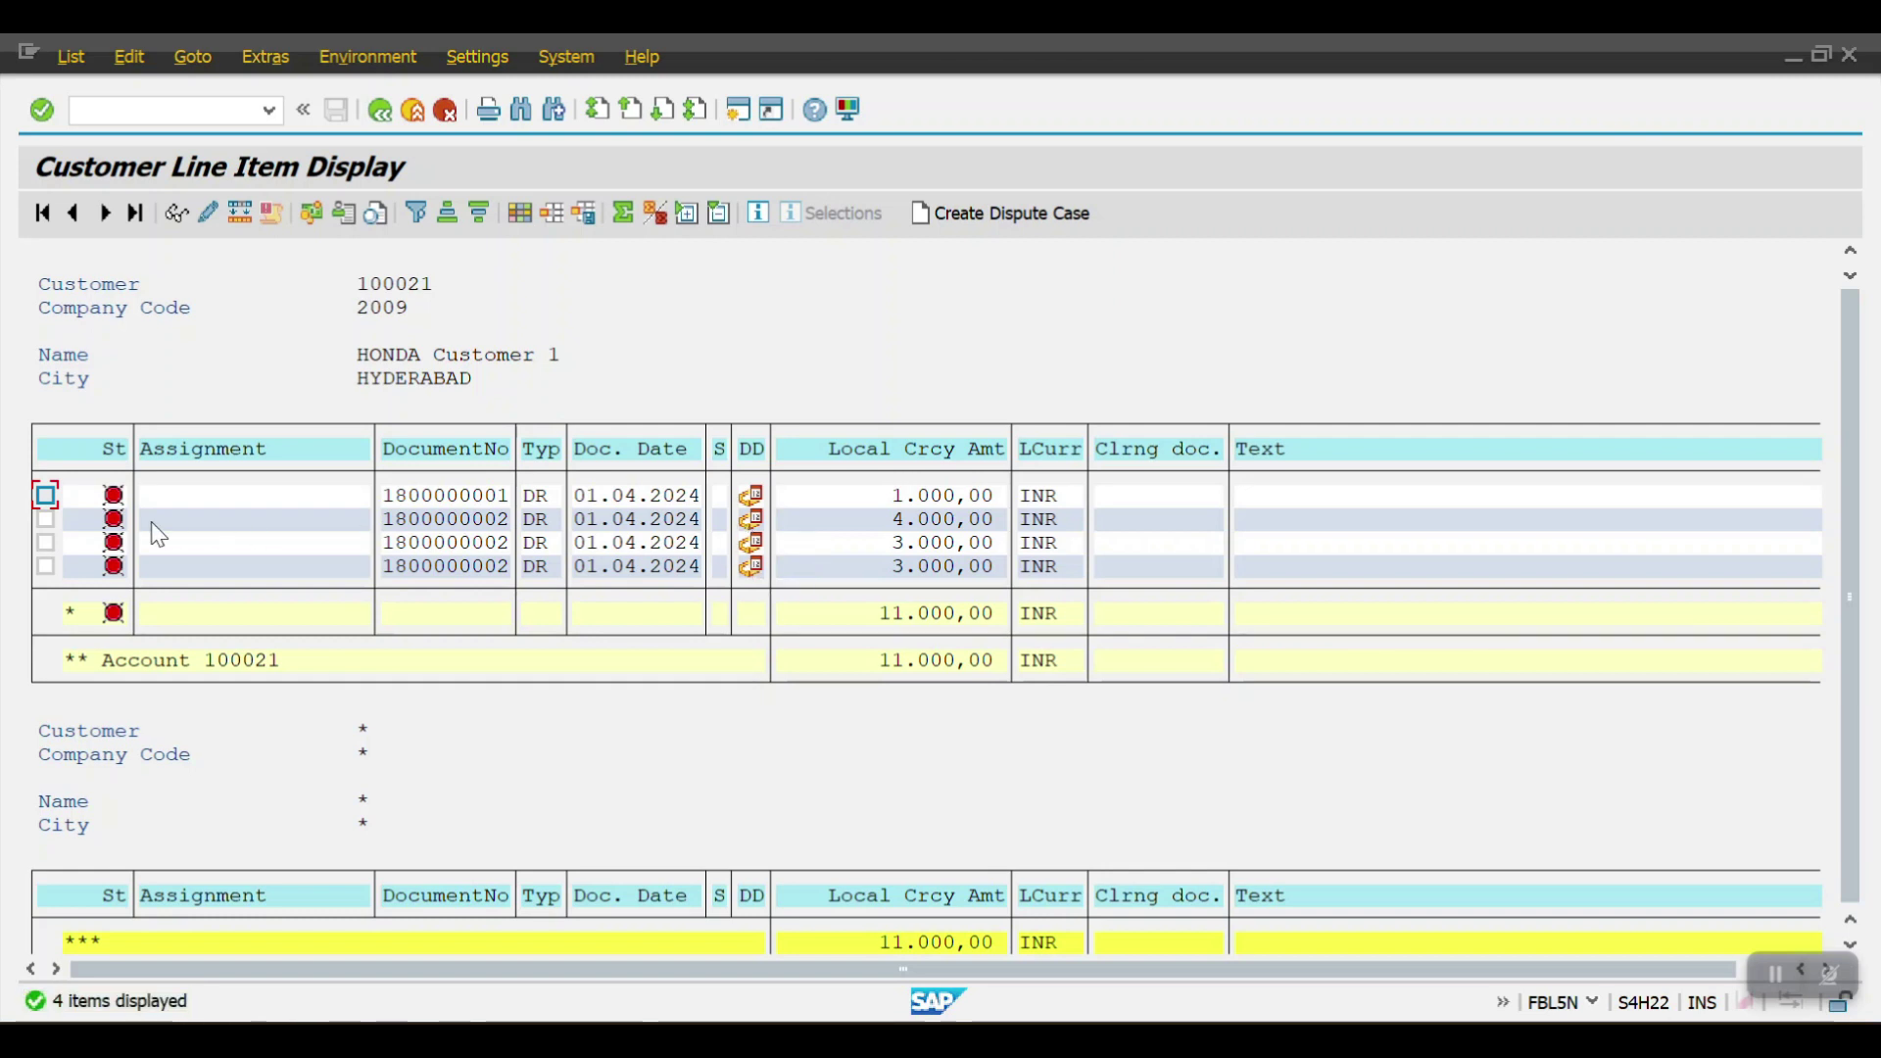
# Mark the three installment line items of the newly posted invoice in the list.
pyautogui.click(45, 518)
pyautogui.click(45, 542)
pyautogui.click(45, 566)
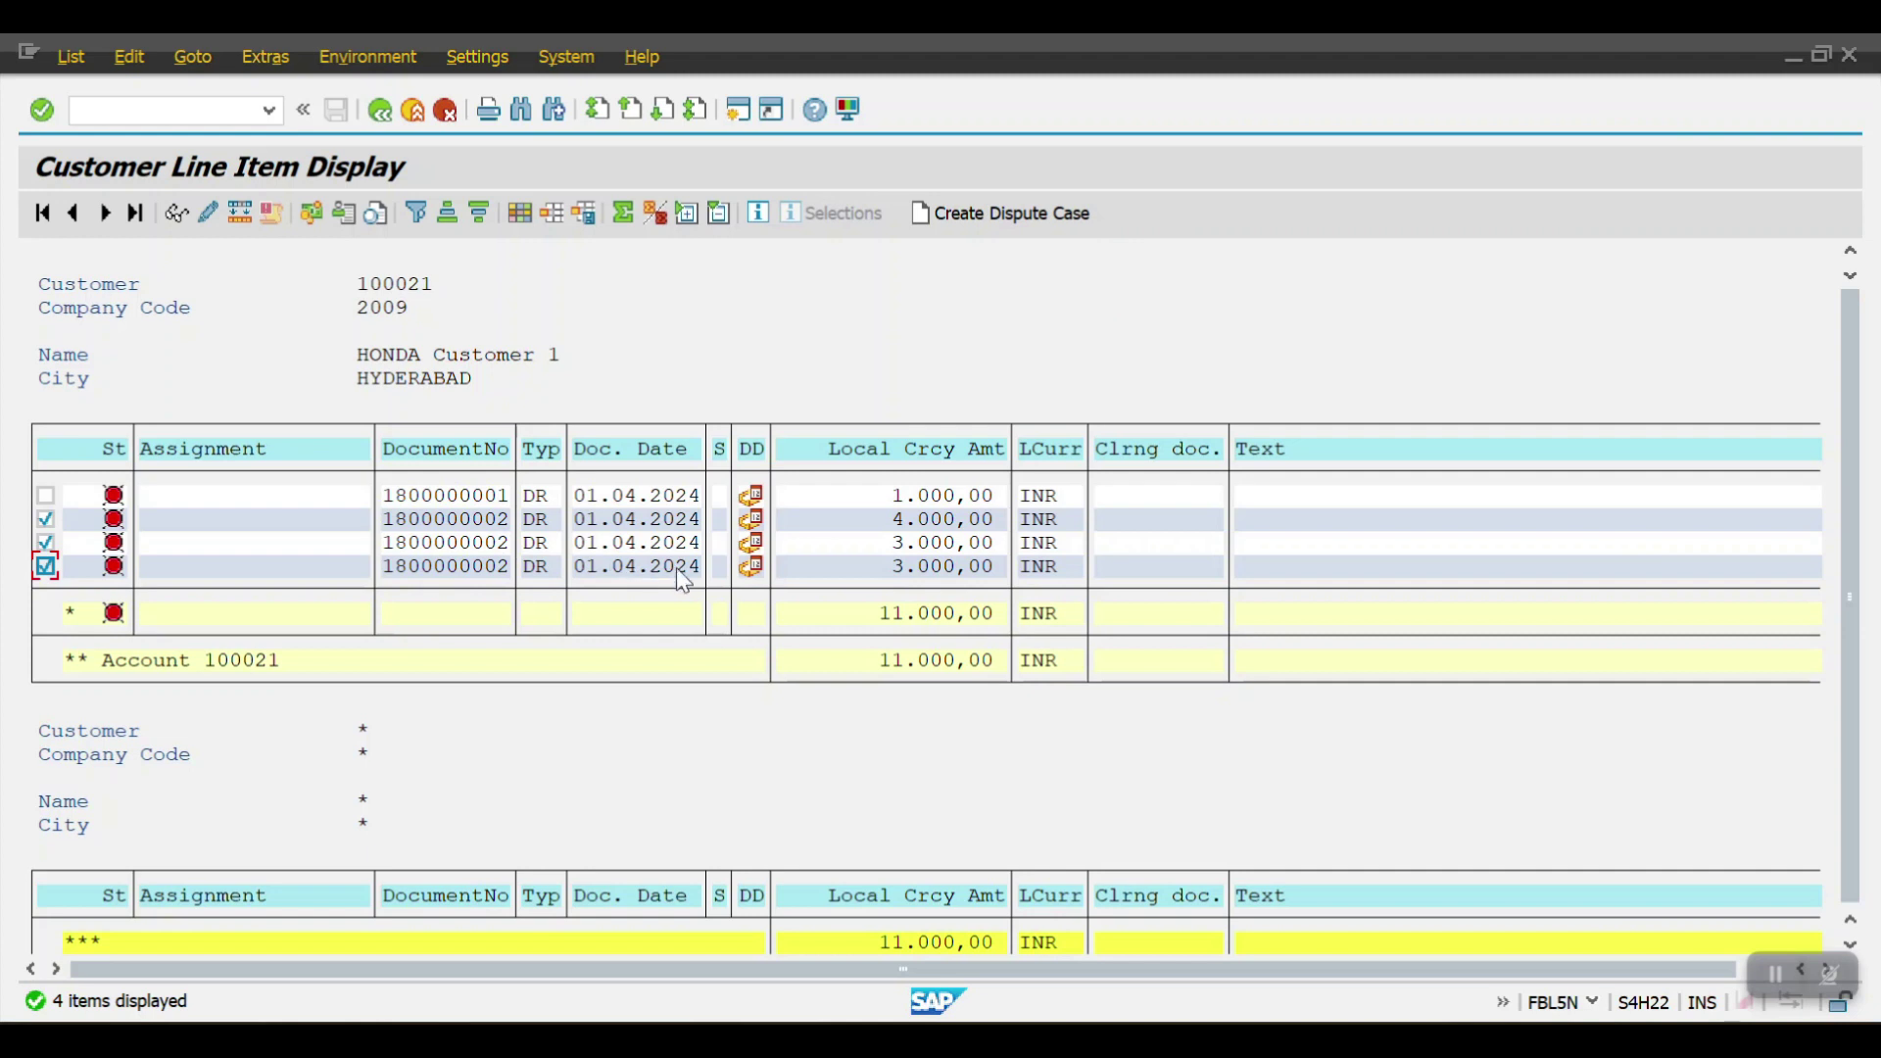